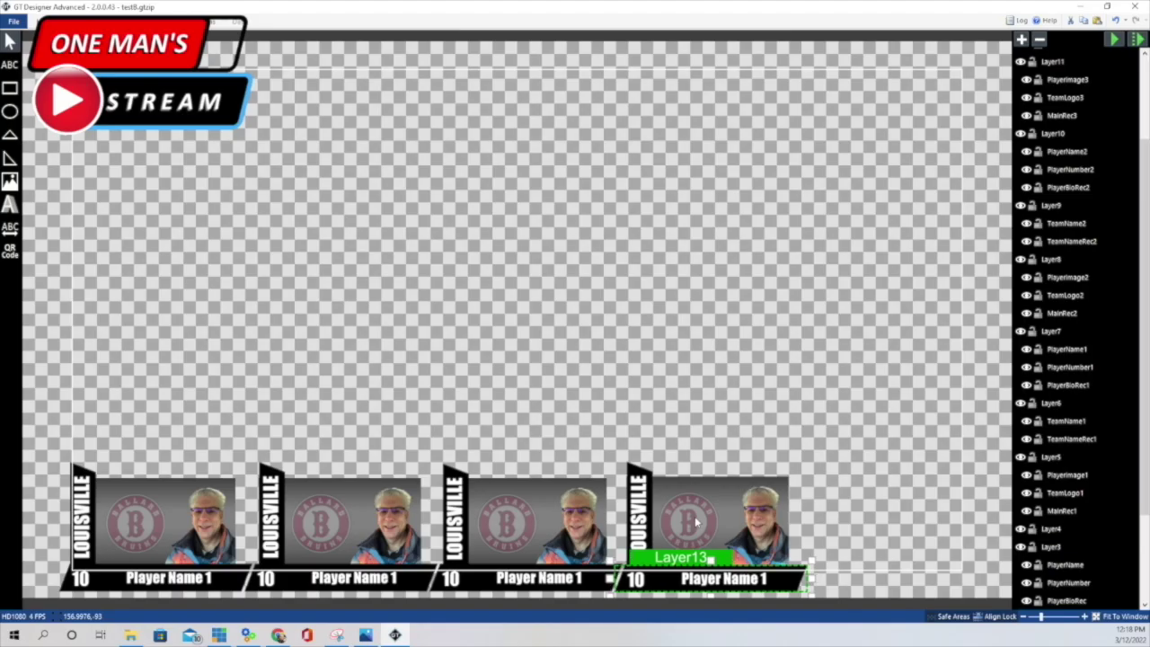
Duplicate the first card's image layer beside the fourth card and duplicate Layer3, the player name bar, for a fifth player card.
{"action": "right_click", "coordinate": [1070, 546]}
{"action": "left_click", "coordinate": [1091, 584]}
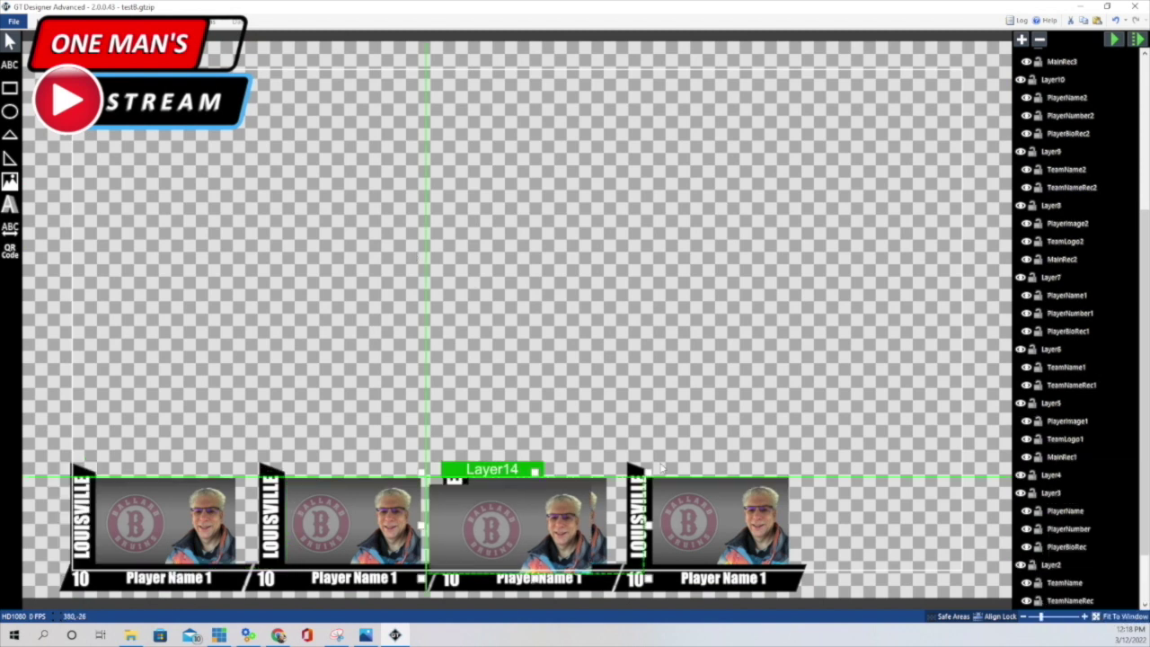
{"action": "right_click", "coordinate": [1047, 493]}
{"action": "left_click", "coordinate": [1075, 495]}
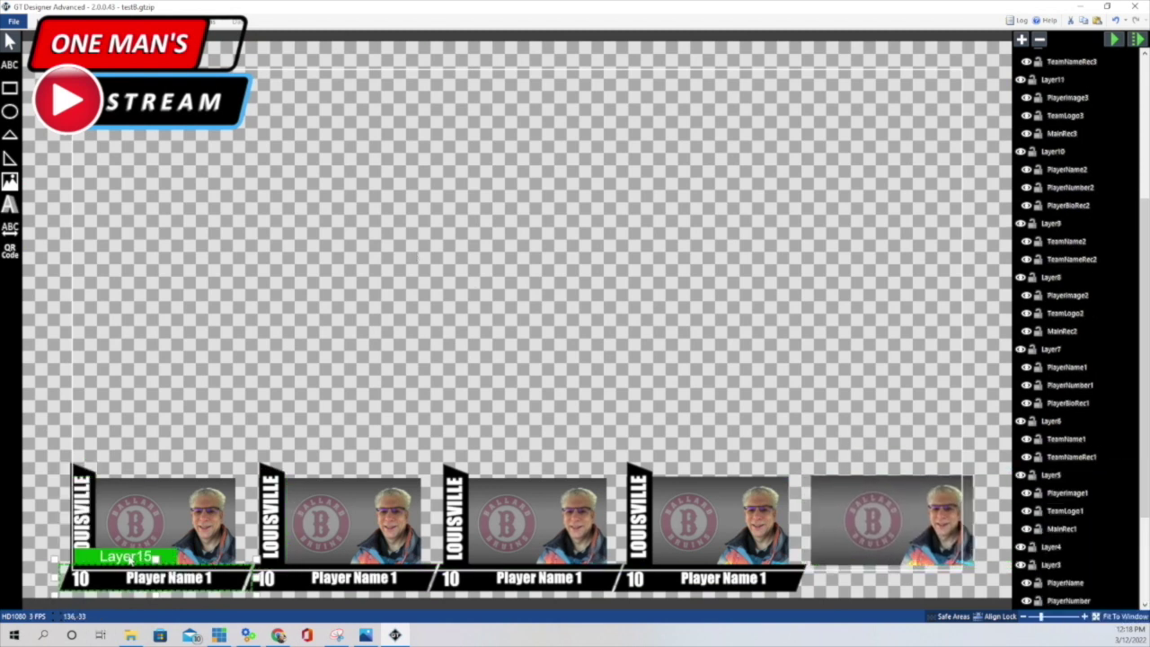
{"action": "scroll", "coordinate": [1078, 324], "scroll_direction": "up", "scroll_amount": 5}
Review the title mappings and items in the Team Logo copy properties.
{"action": "left_click", "coordinate": [1128, 638]}
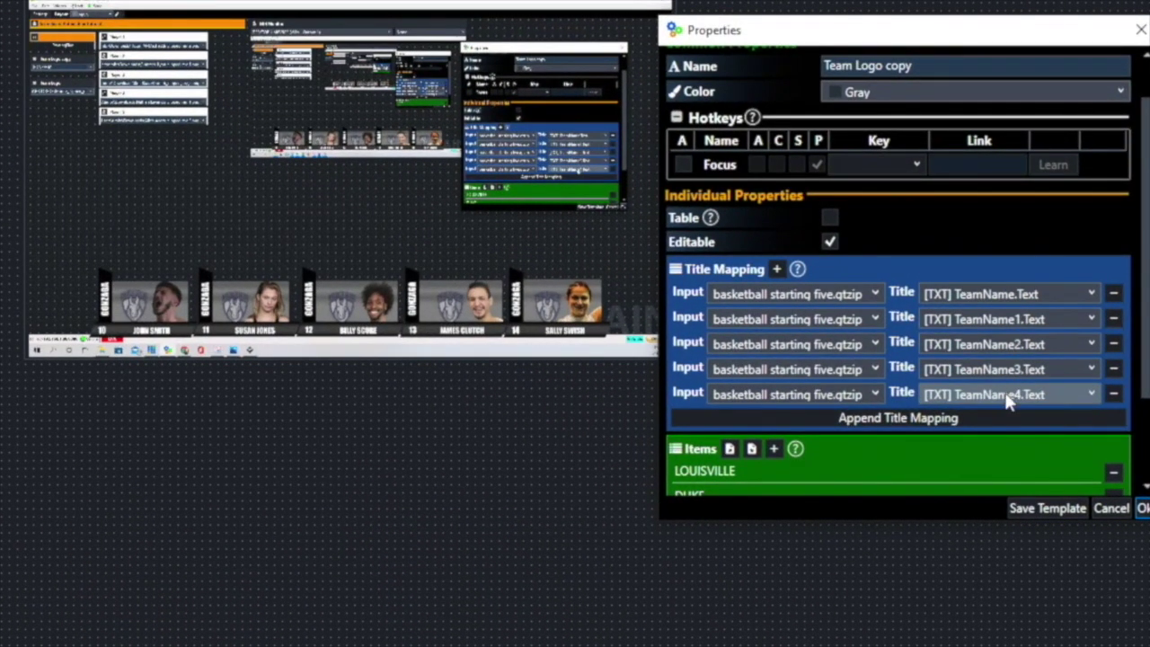
{"action": "scroll", "coordinate": [1069, 395], "scroll_direction": "down", "scroll_amount": 2}
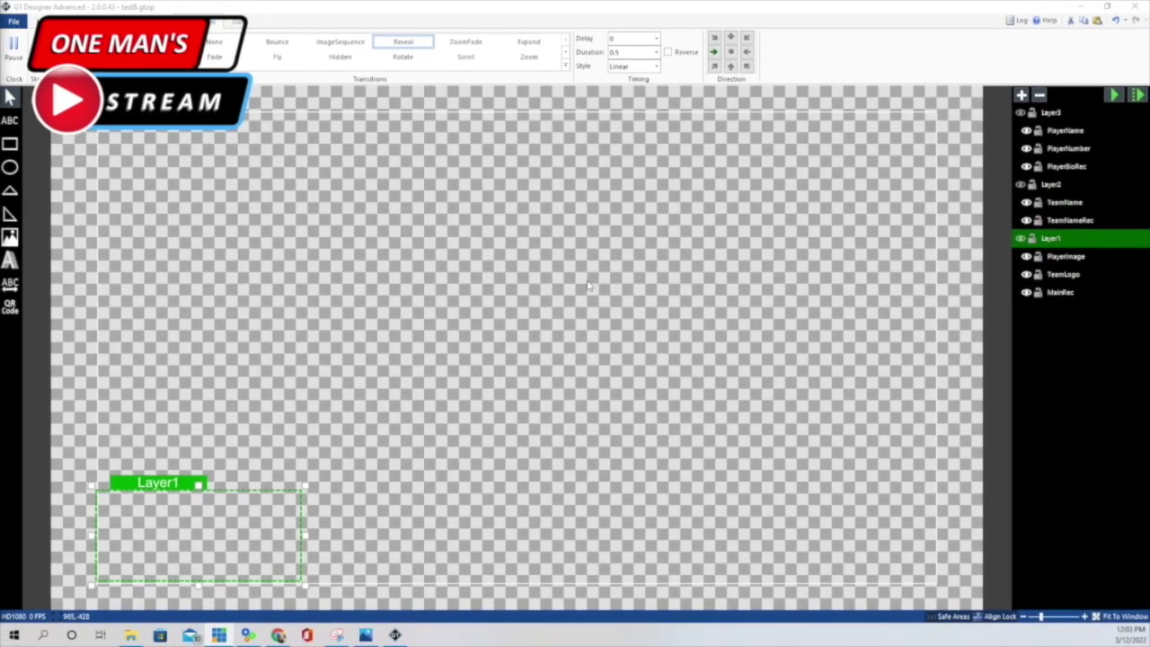
Show Layer1 and open the gradient fill of its MainRec rectangle for editing.
{"action": "left_click", "coordinate": [1023, 240]}
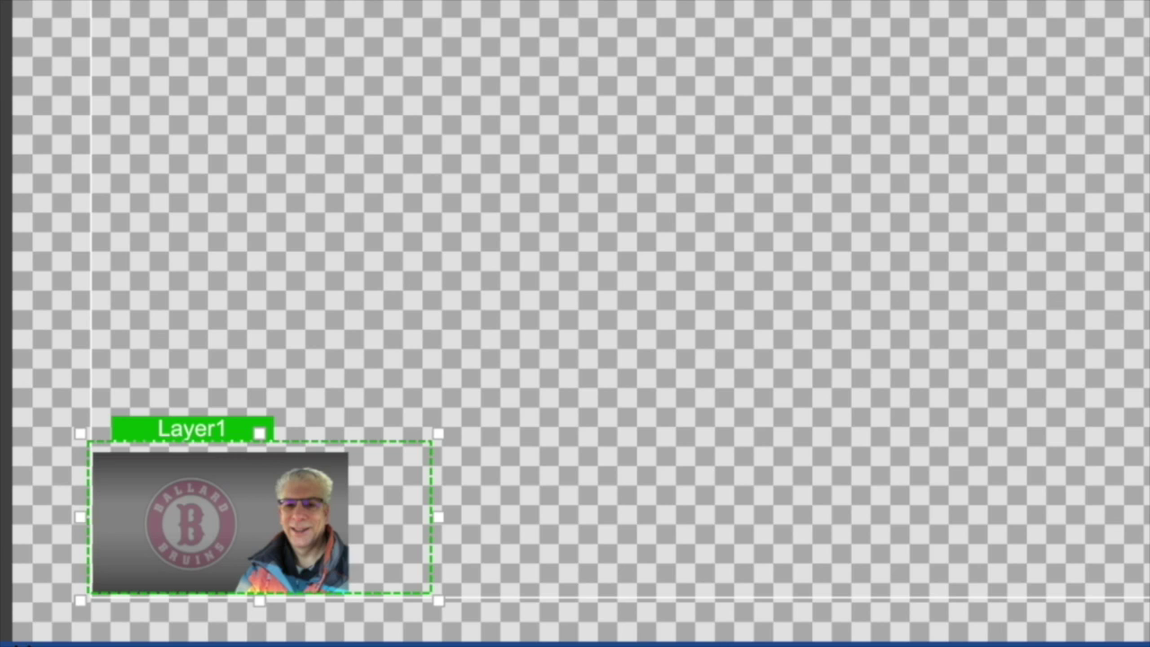
{"action": "left_click", "coordinate": [220, 521]}
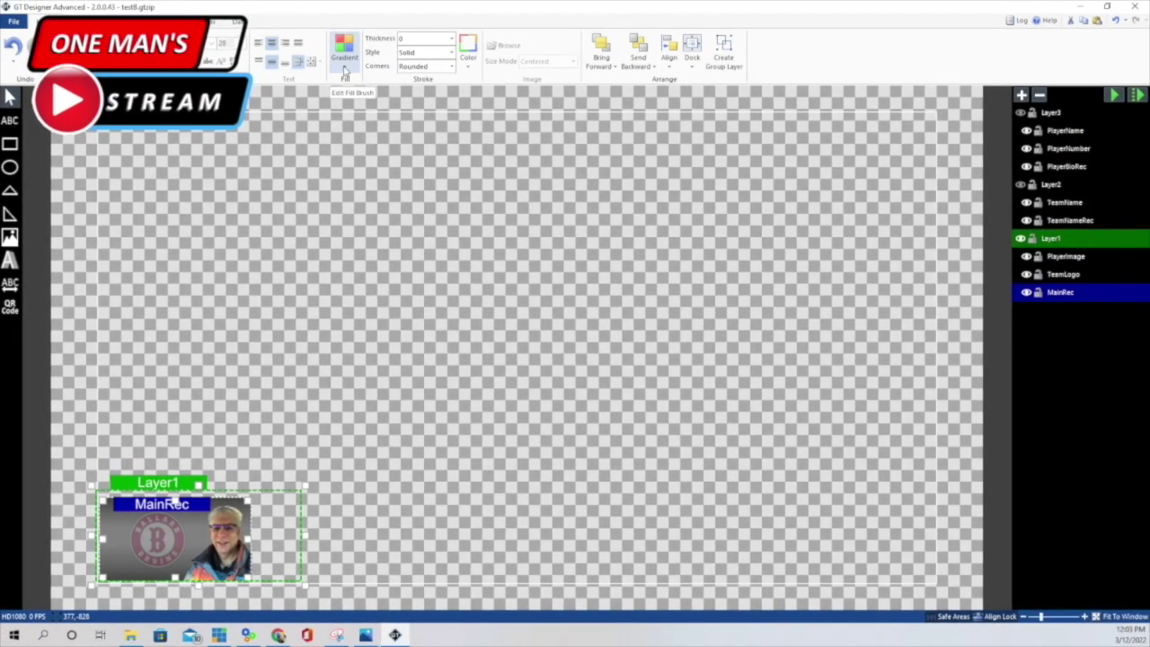
{"action": "left_click", "coordinate": [345, 70]}
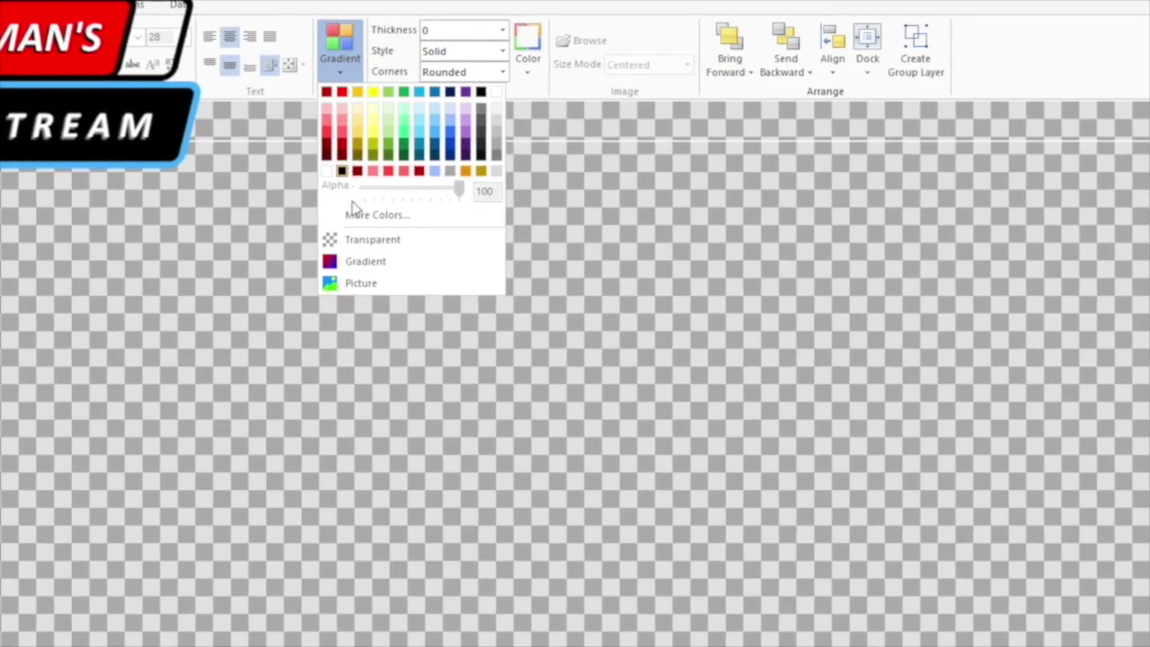
{"action": "left_click", "coordinate": [364, 263]}
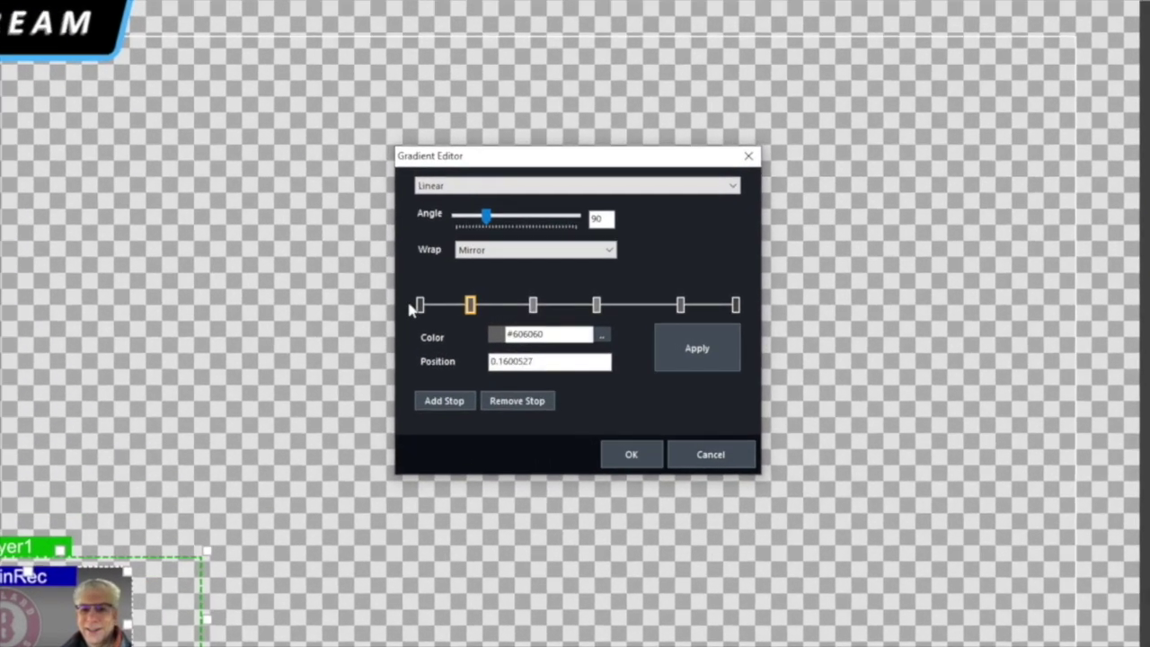
Set the first and last stops of the MainRec gradient to color #404040.
{"action": "left_click", "coordinate": [456, 307]}
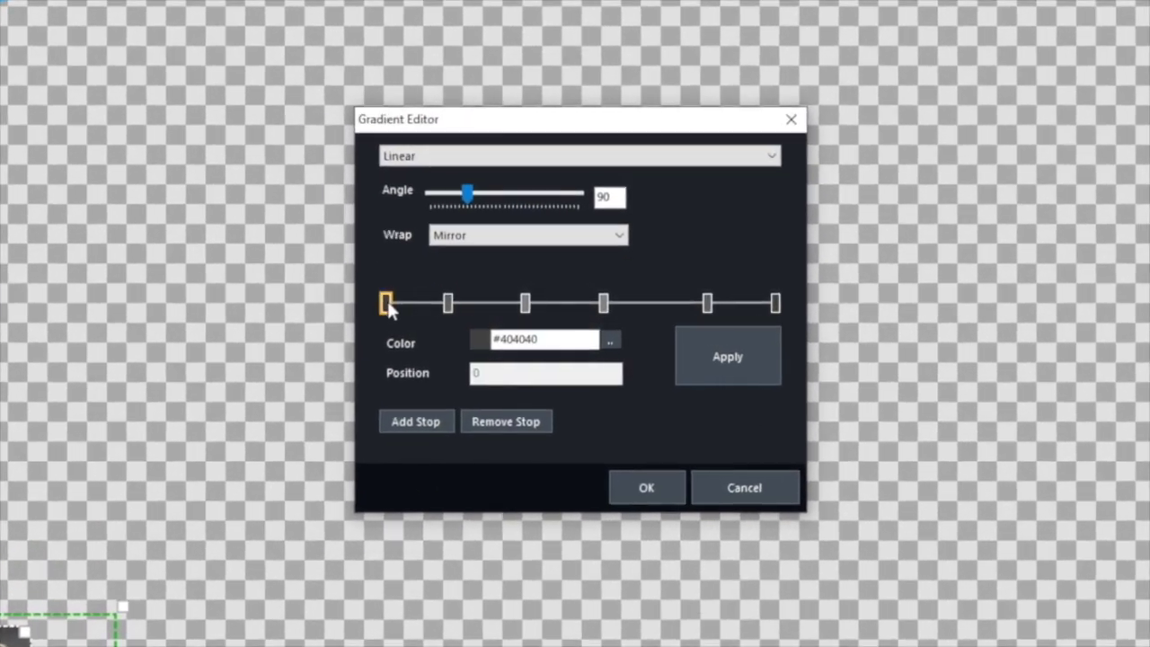
{"action": "left_click", "coordinate": [611, 341]}
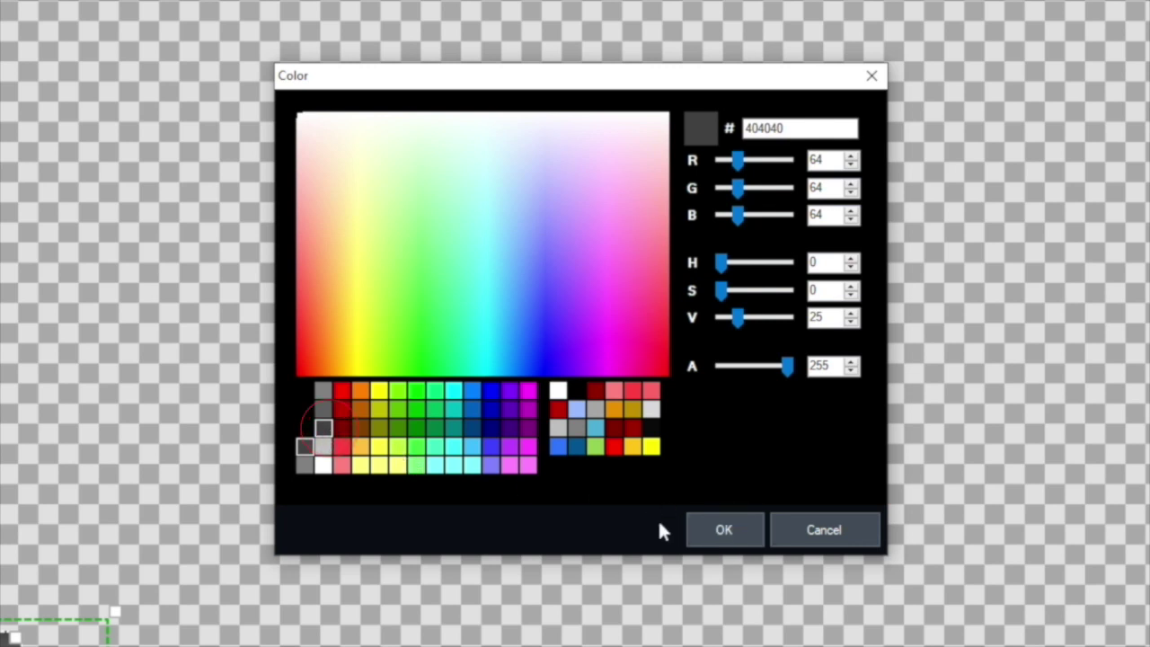
{"action": "left_click", "coordinate": [736, 542]}
{"action": "left_click", "coordinate": [778, 306]}
{"action": "left_click", "coordinate": [615, 340]}
{"action": "left_click", "coordinate": [748, 535]}
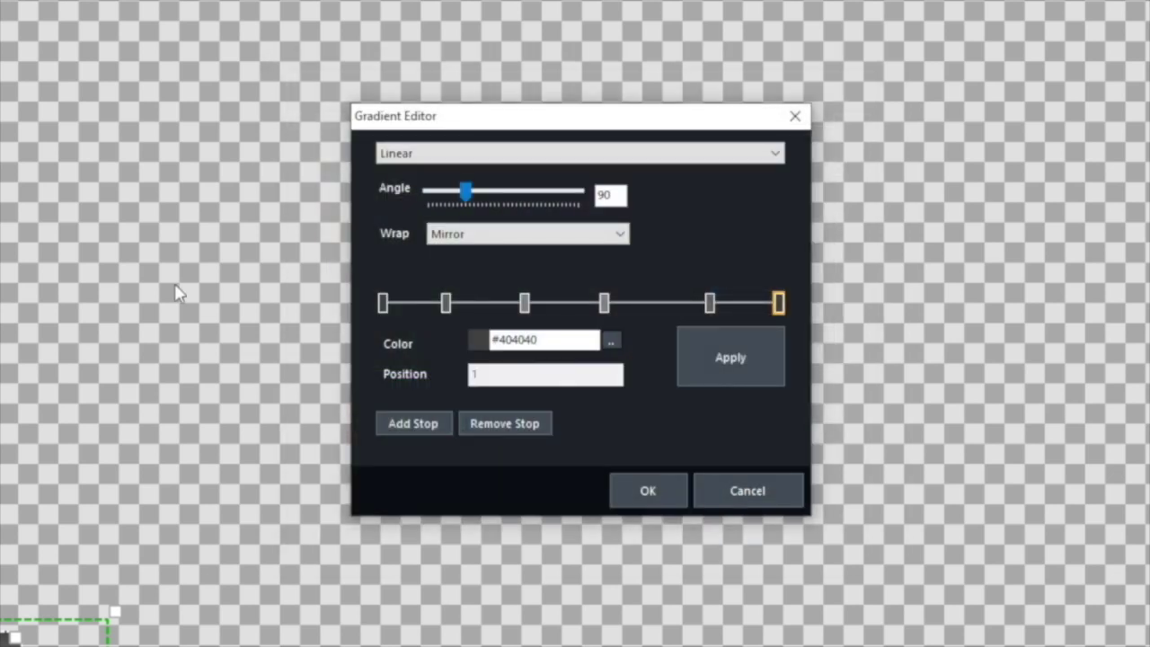
Set the second and fifth stops of the MainRec gradient to color #606060.
{"action": "left_click", "coordinate": [446, 304]}
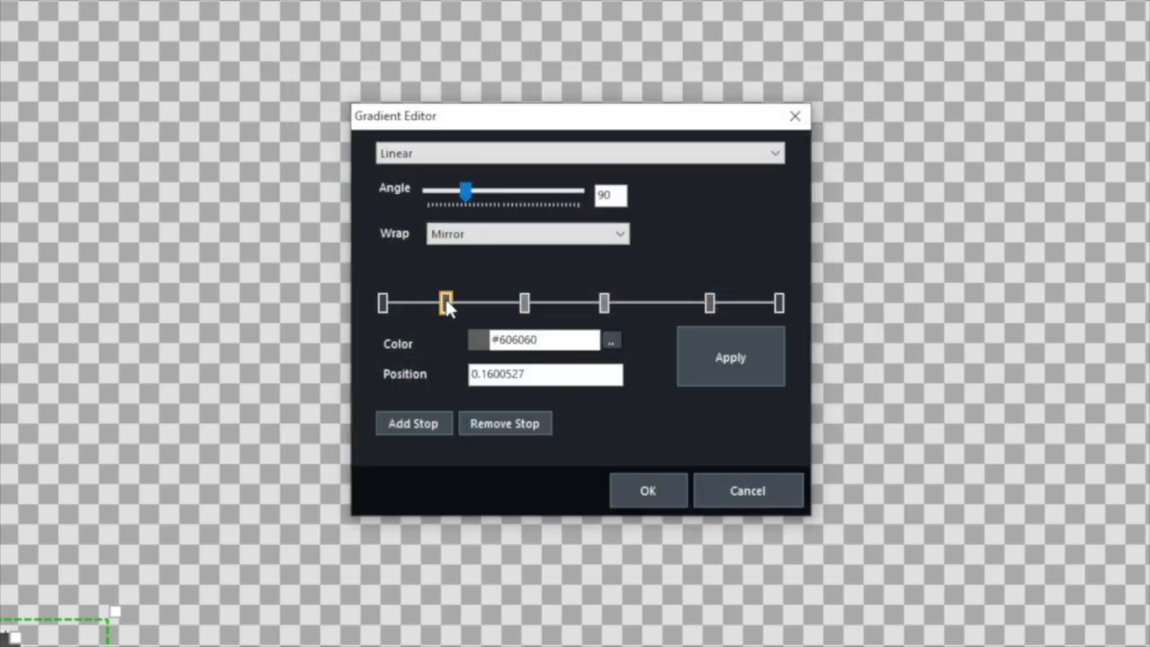
{"action": "left_click", "coordinate": [611, 340]}
{"action": "left_click", "coordinate": [322, 403]}
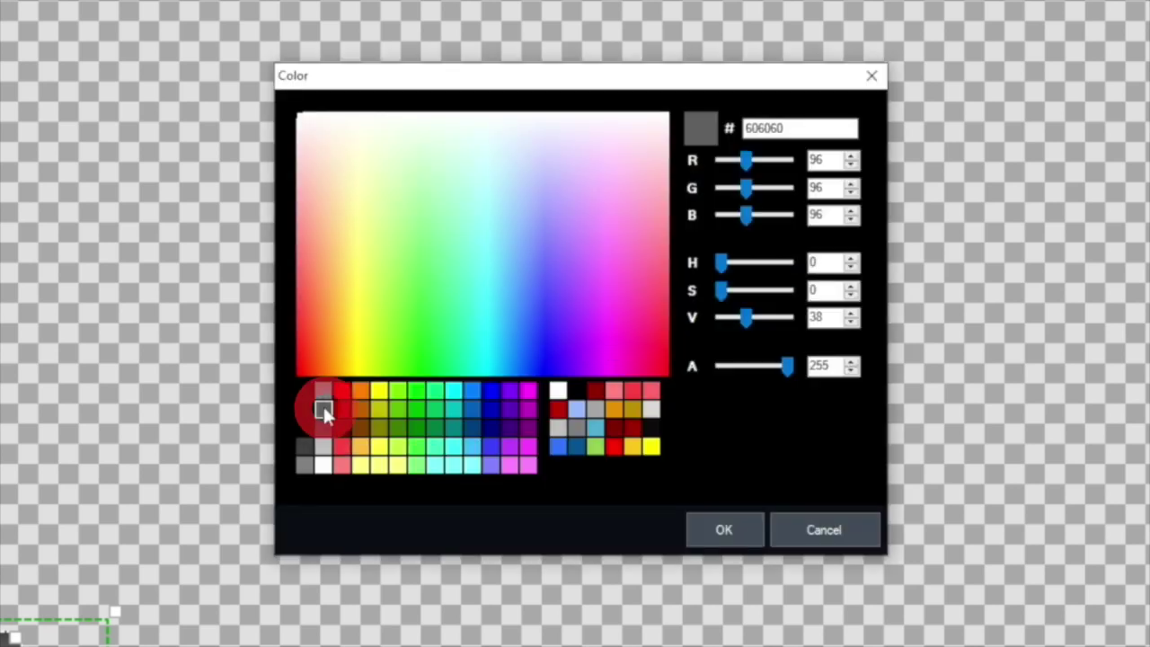
{"action": "left_click", "coordinate": [730, 533]}
{"action": "left_click", "coordinate": [724, 351]}
{"action": "left_click", "coordinate": [710, 304]}
{"action": "left_click", "coordinate": [611, 341]}
{"action": "left_click", "coordinate": [745, 537]}
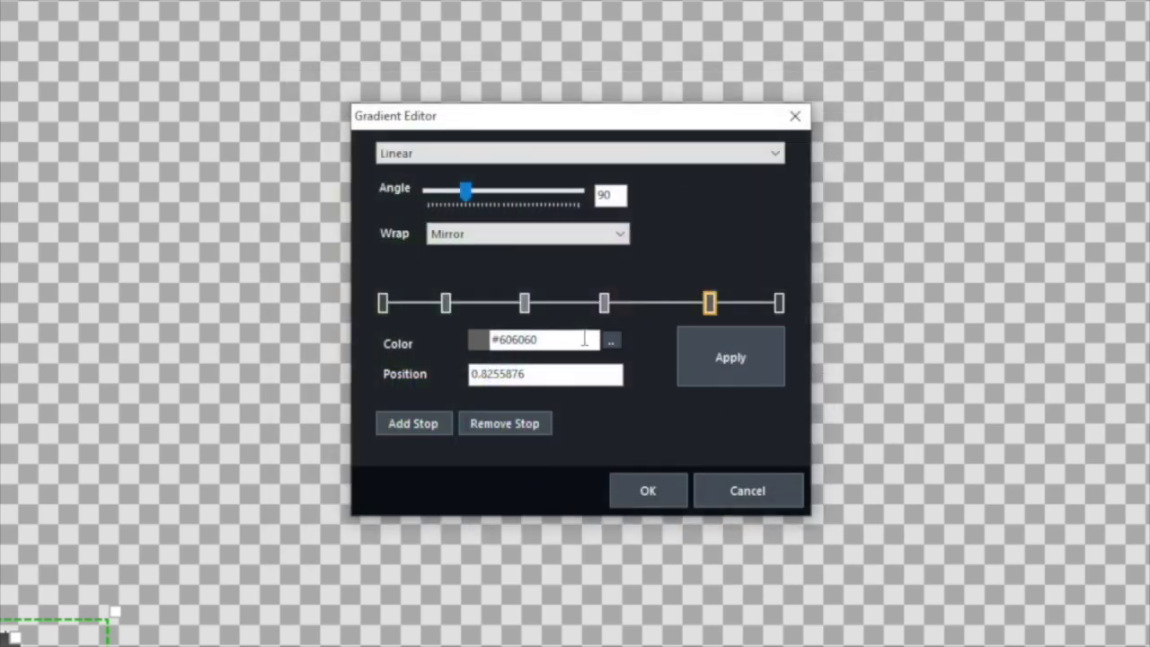
Set the two middle stops of the MainRec gradient to color #808080 and accept the gradient.
{"action": "left_click", "coordinate": [526, 306]}
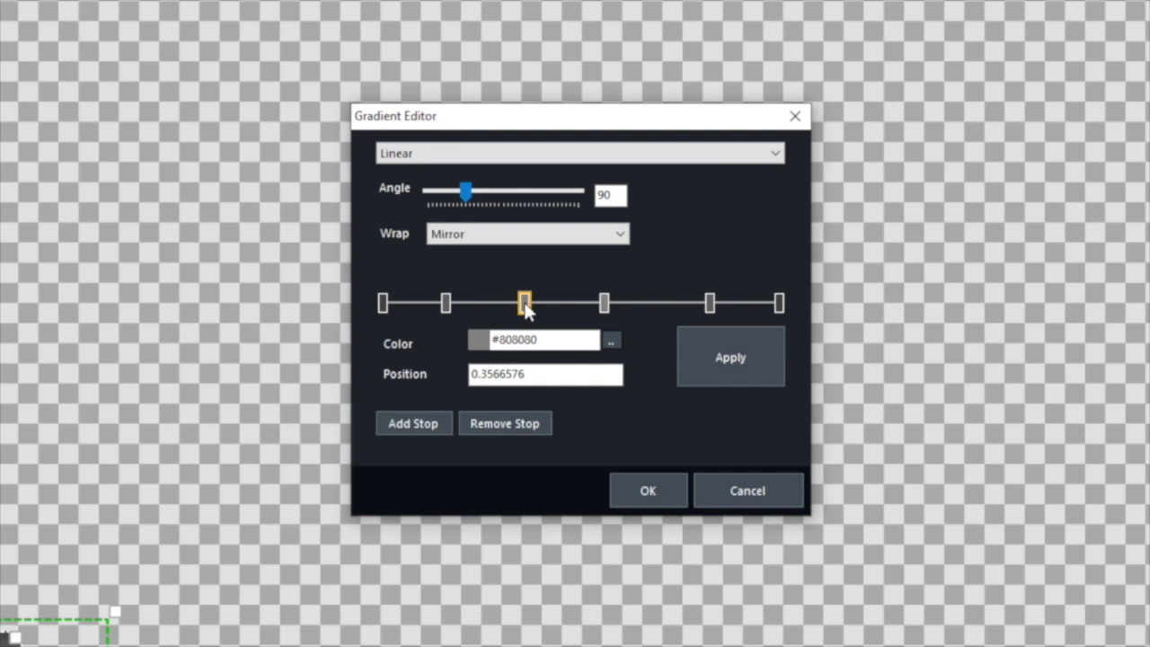
{"action": "left_click", "coordinate": [609, 338]}
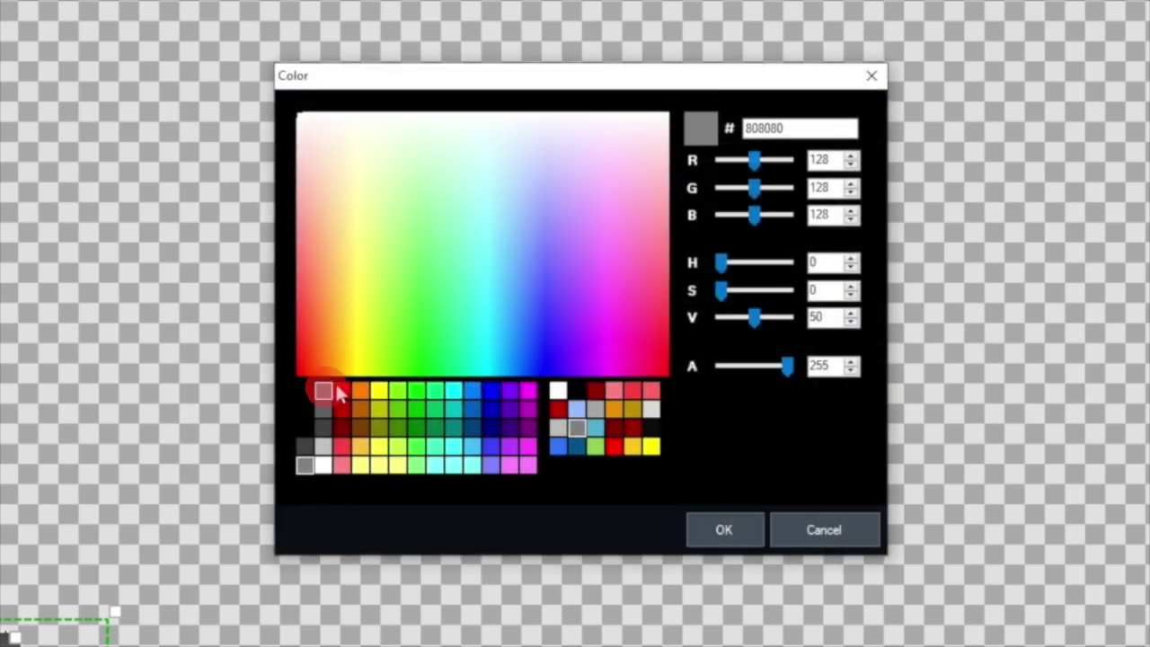
{"action": "left_click", "coordinate": [725, 529]}
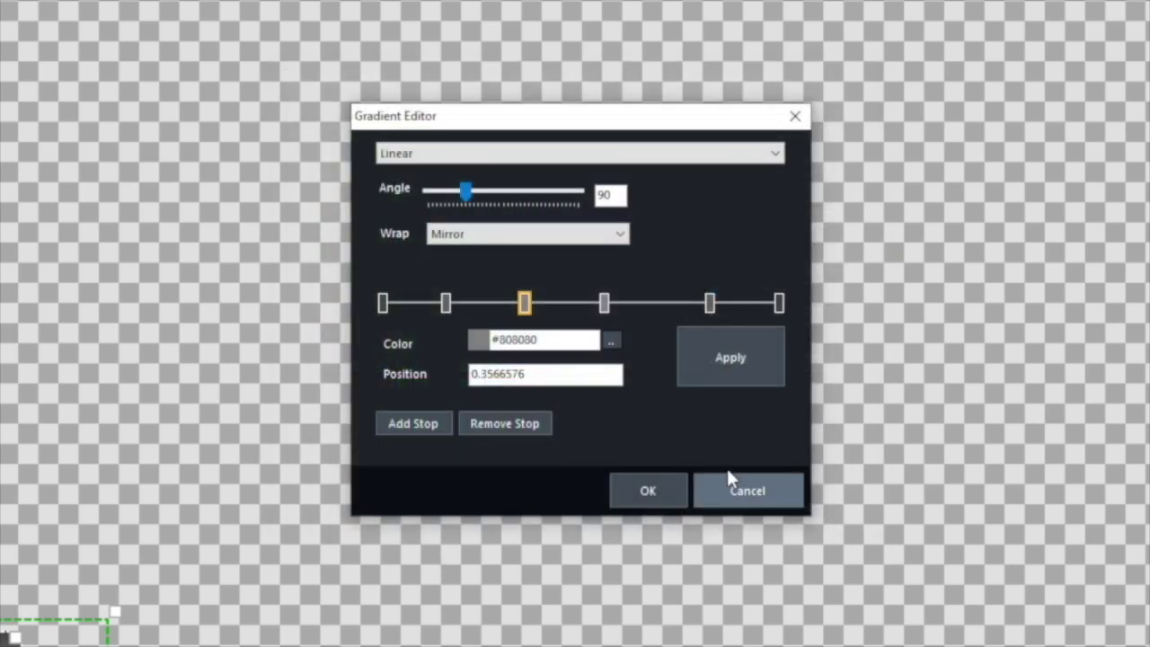
{"action": "left_click", "coordinate": [604, 306]}
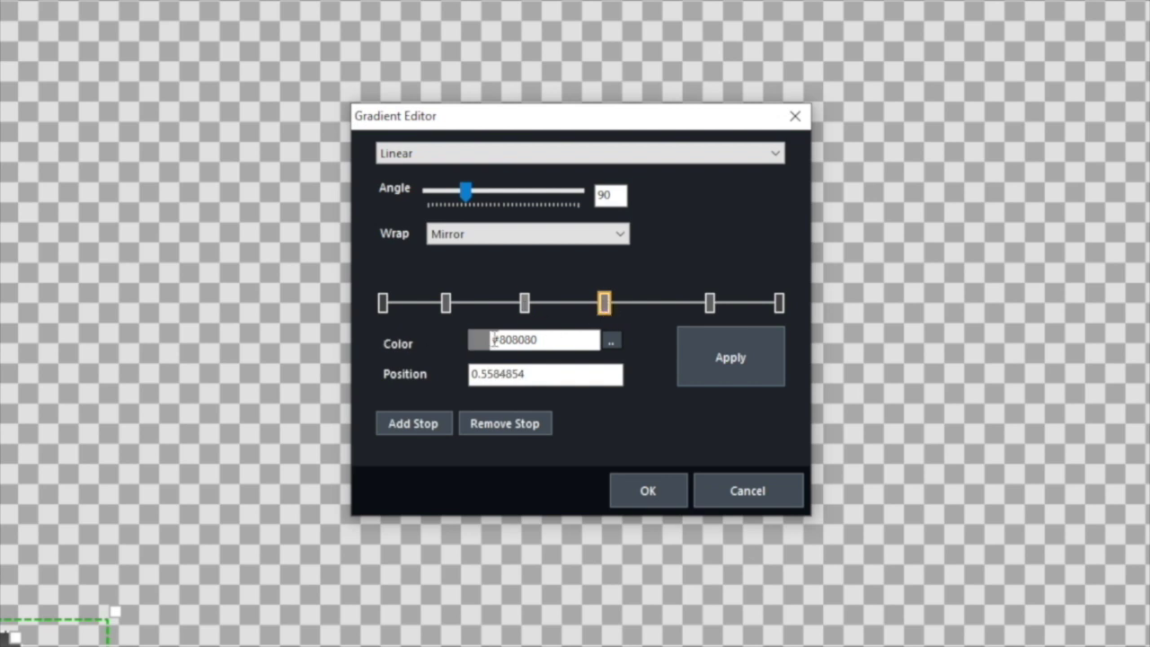
{"action": "left_click", "coordinate": [610, 340]}
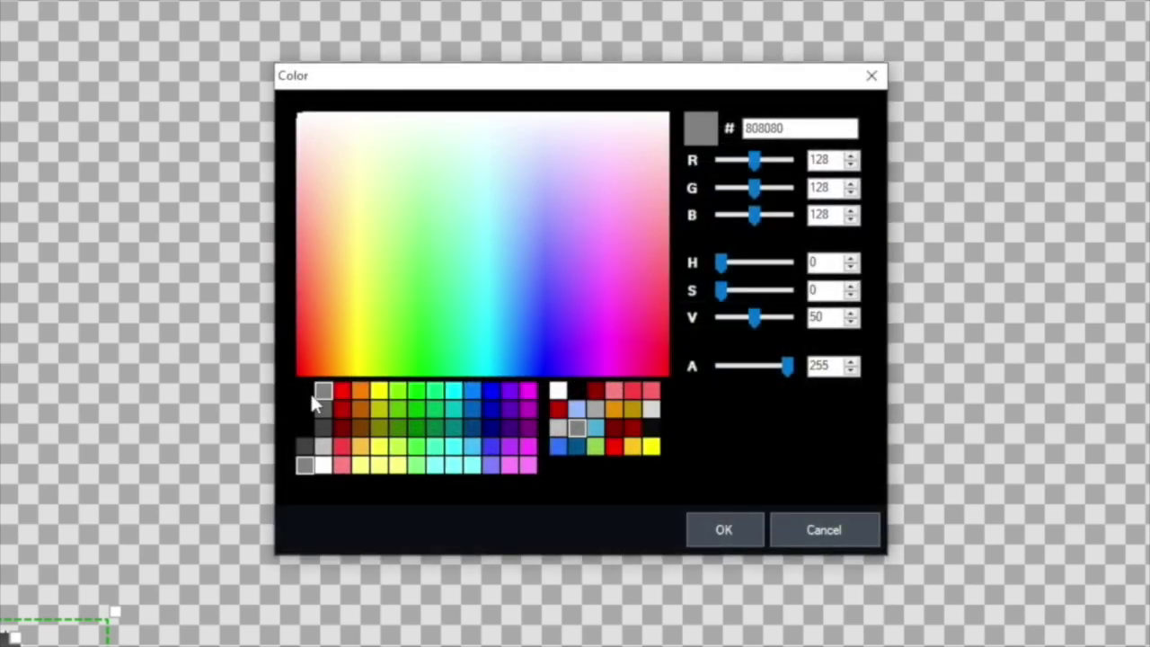
{"action": "left_click", "coordinate": [740, 531]}
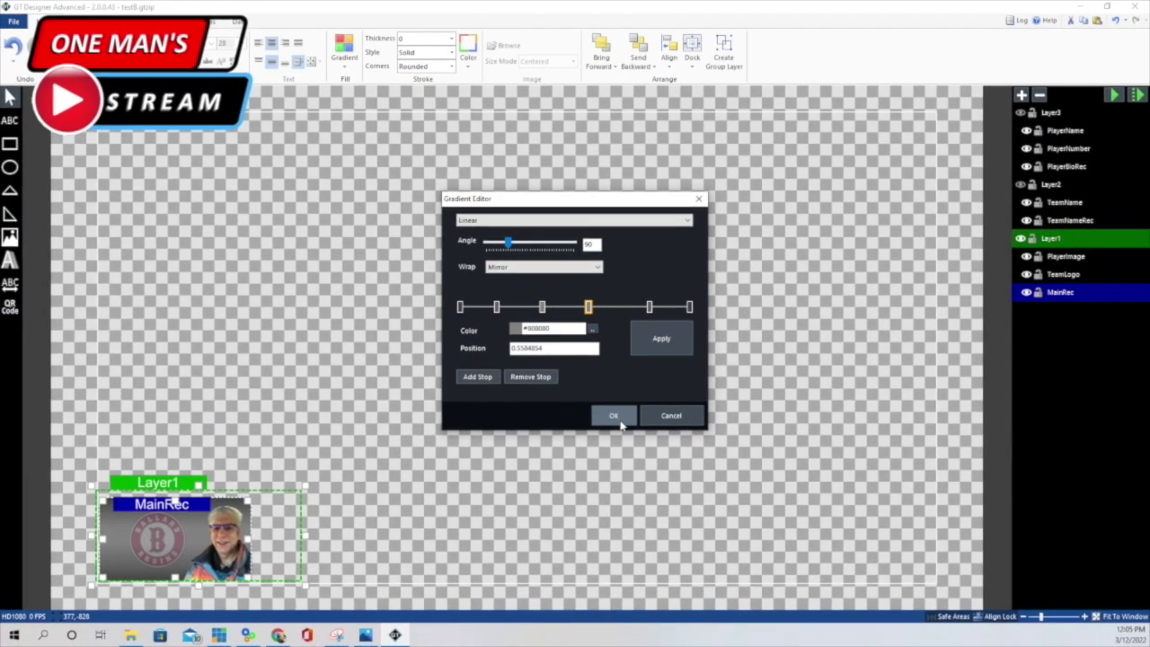
{"action": "left_click", "coordinate": [631, 451]}
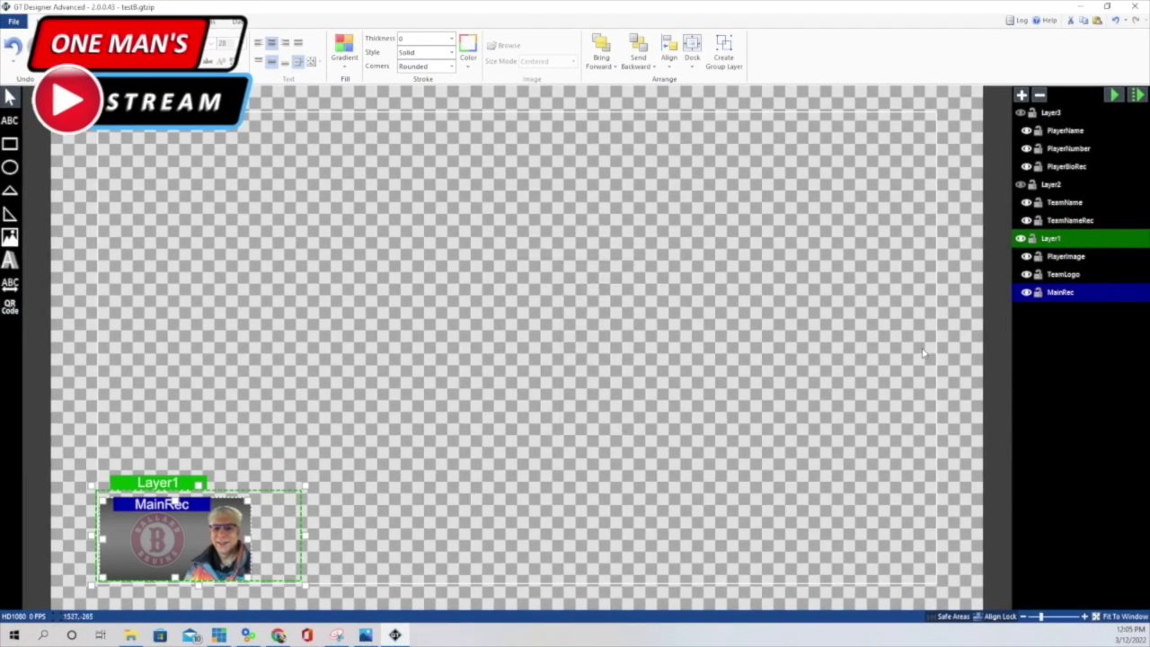
Insert the Ballard Bruins logo image from the Downloads folder into a new layer, Layer4.
{"action": "left_click", "coordinate": [1065, 275]}
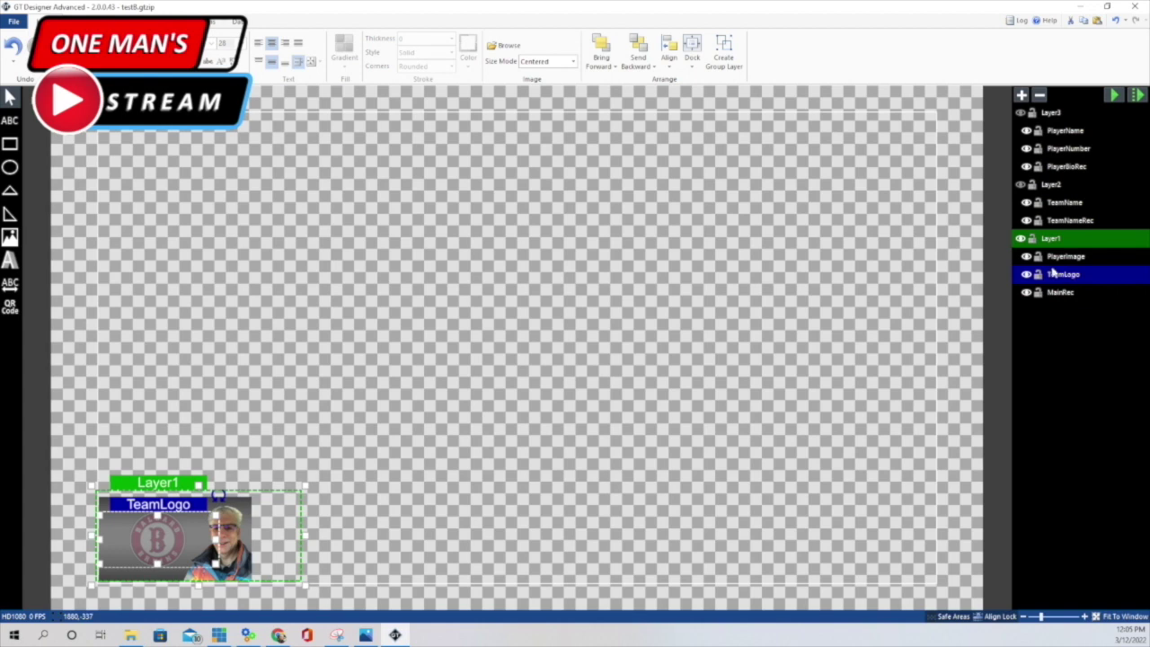
{"action": "left_click", "coordinate": [385, 231]}
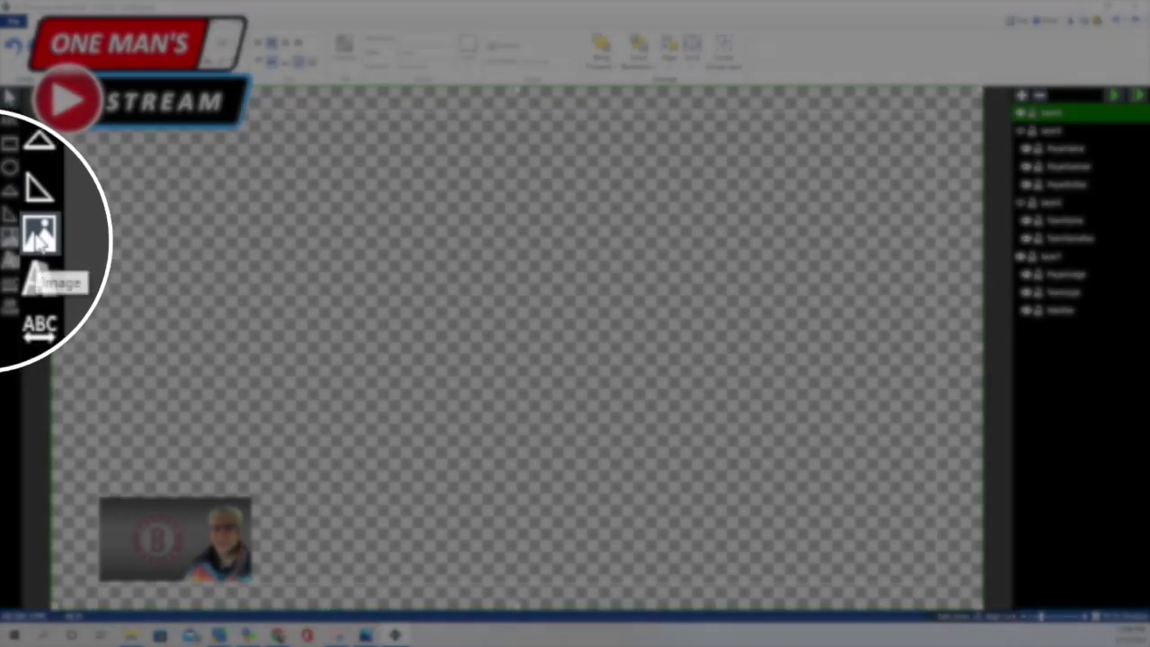
{"action": "left_click", "coordinate": [10, 236]}
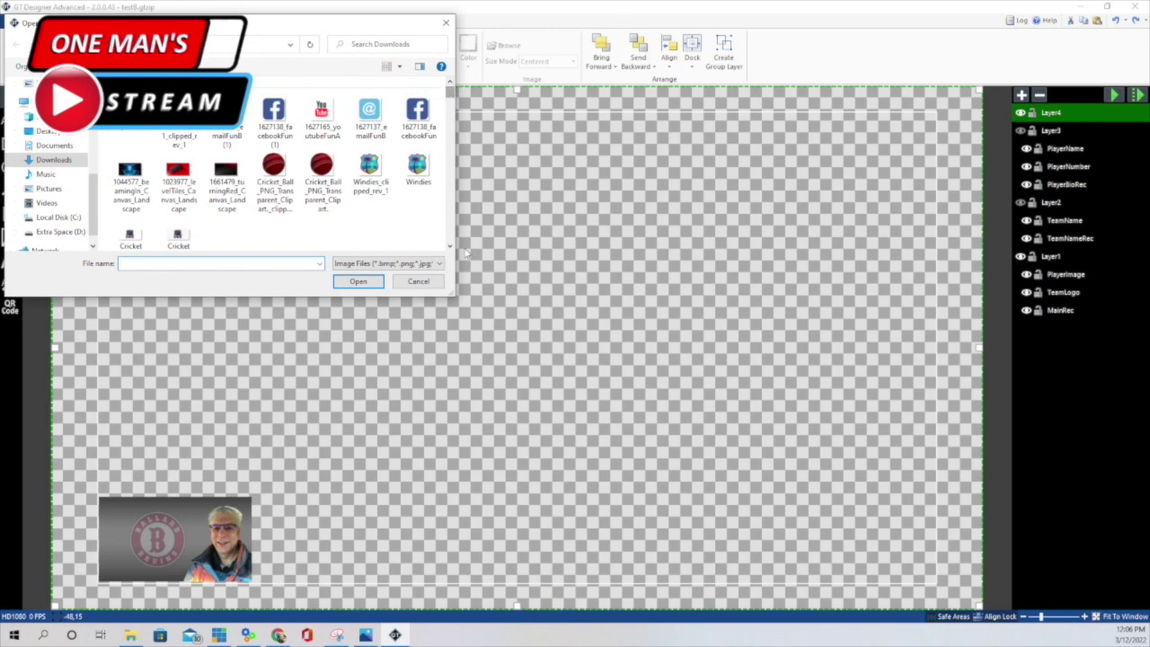
{"action": "left_click_drag", "start_coordinate": [450, 94], "coordinate": [450, 151]}
{"action": "left_click", "coordinate": [322, 179]}
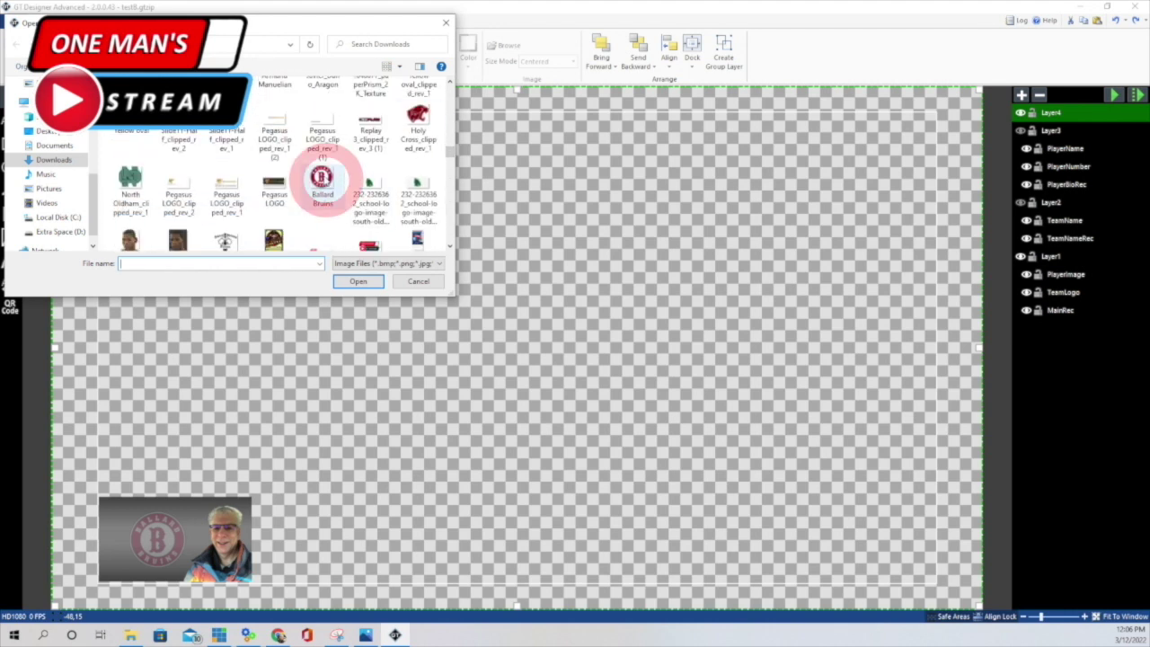
{"action": "left_click", "coordinate": [361, 282]}
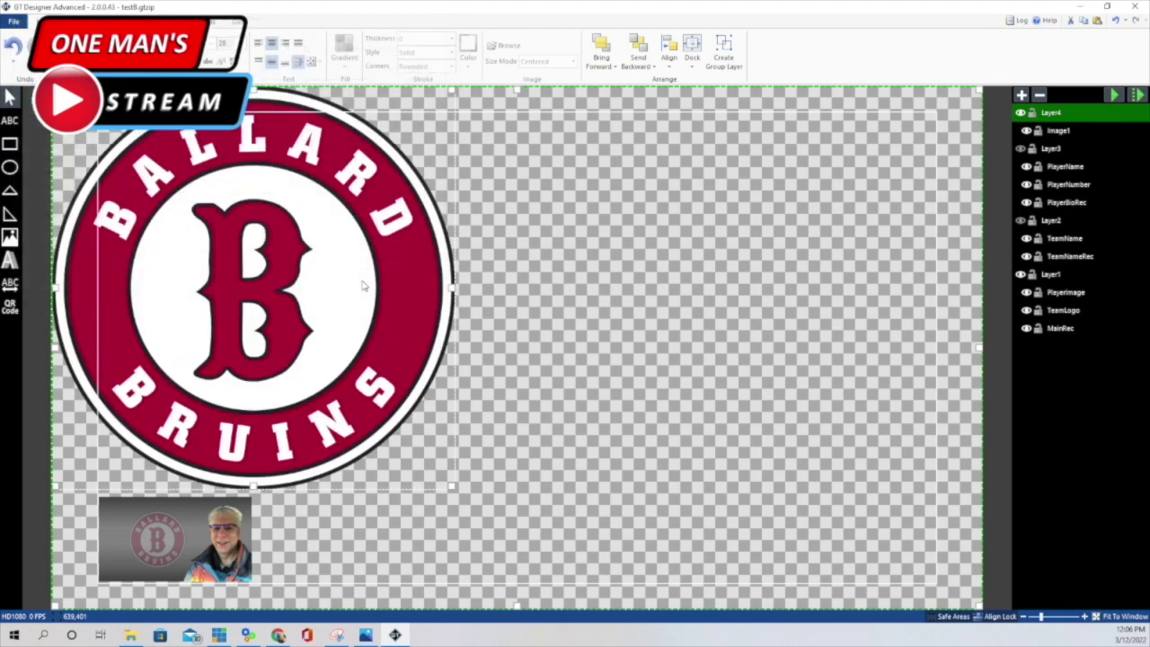
Scale the Ballard Bruins logo down to about the size of the card's logo and lower its opacity.
{"action": "left_click", "coordinate": [196, 177]}
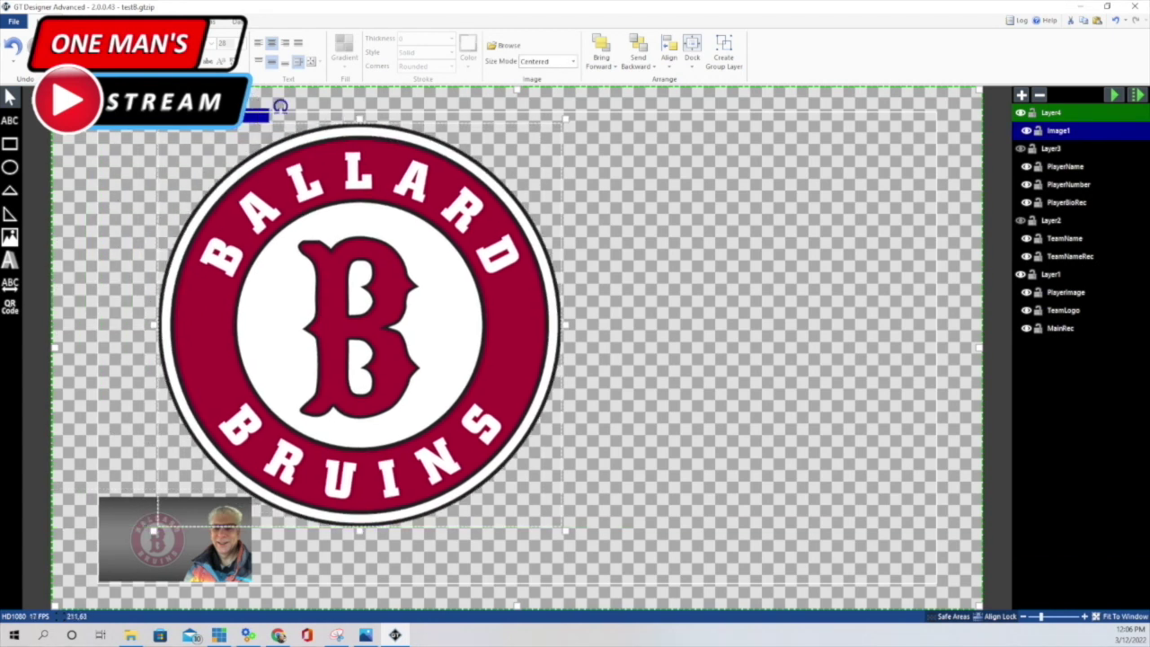
{"action": "left_click_drag", "start_coordinate": [158, 119], "coordinate": [411, 449]}
{"action": "left_click_drag", "start_coordinate": [157, 505], "coordinate": [429, 406]}
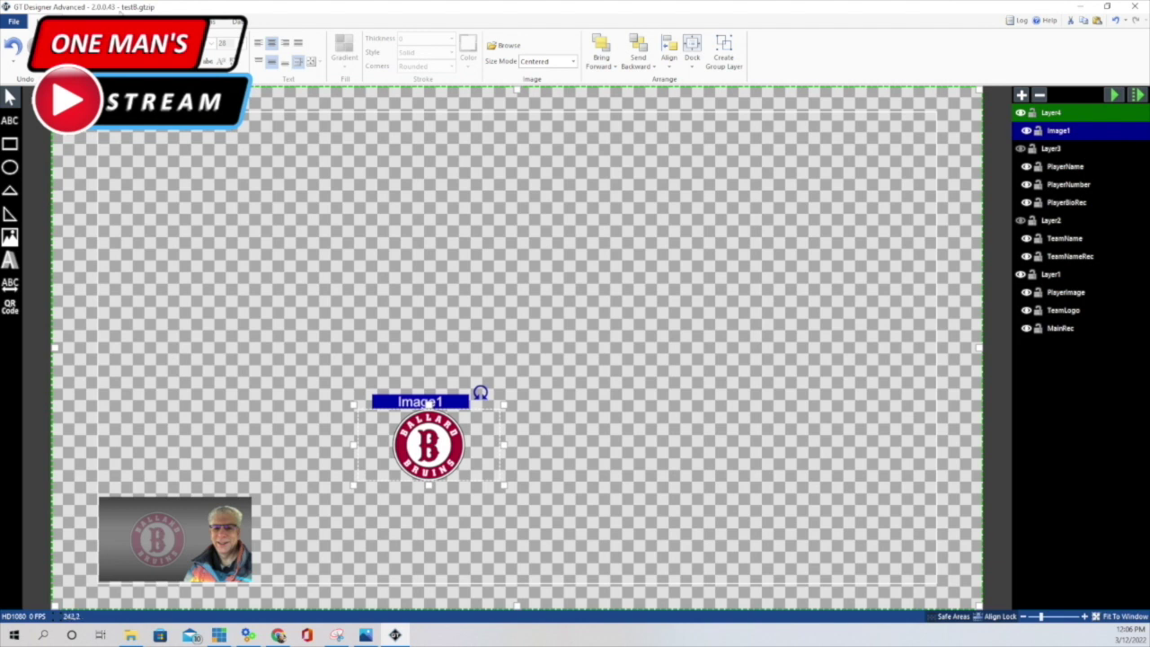
{"action": "scroll", "coordinate": [575, 54], "scroll_direction": "right", "scroll_amount": 3}
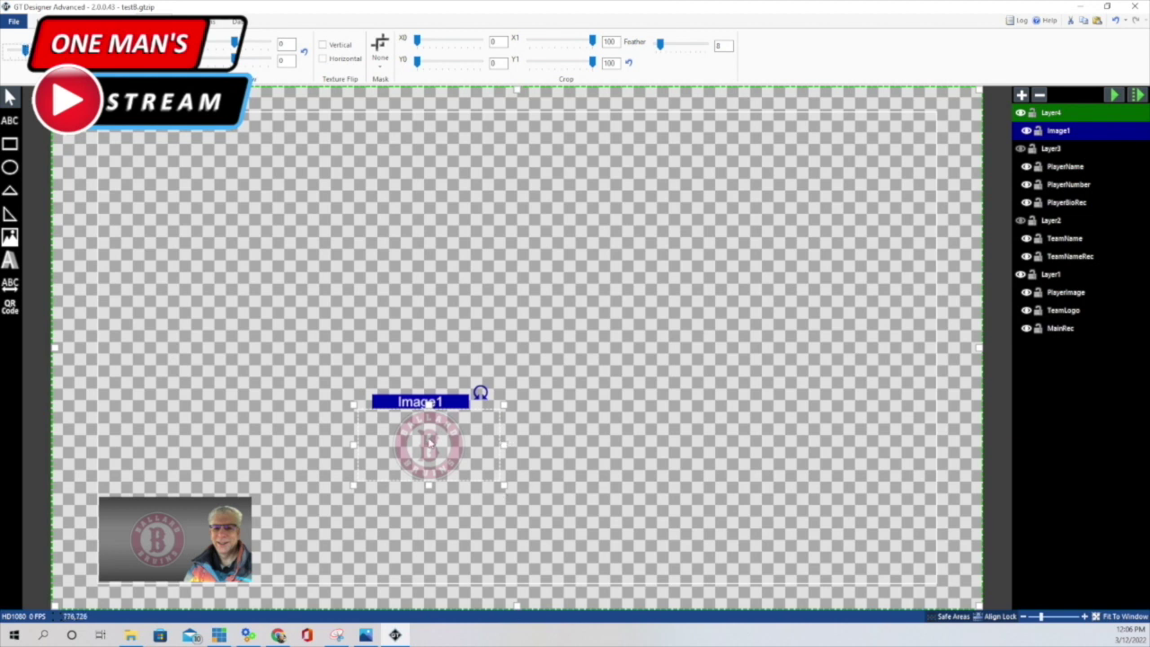
Move the faded sample logo higher on the canvas and delete it from Layer4.
{"action": "left_click_drag", "start_coordinate": [429, 444], "coordinate": [440, 298]}
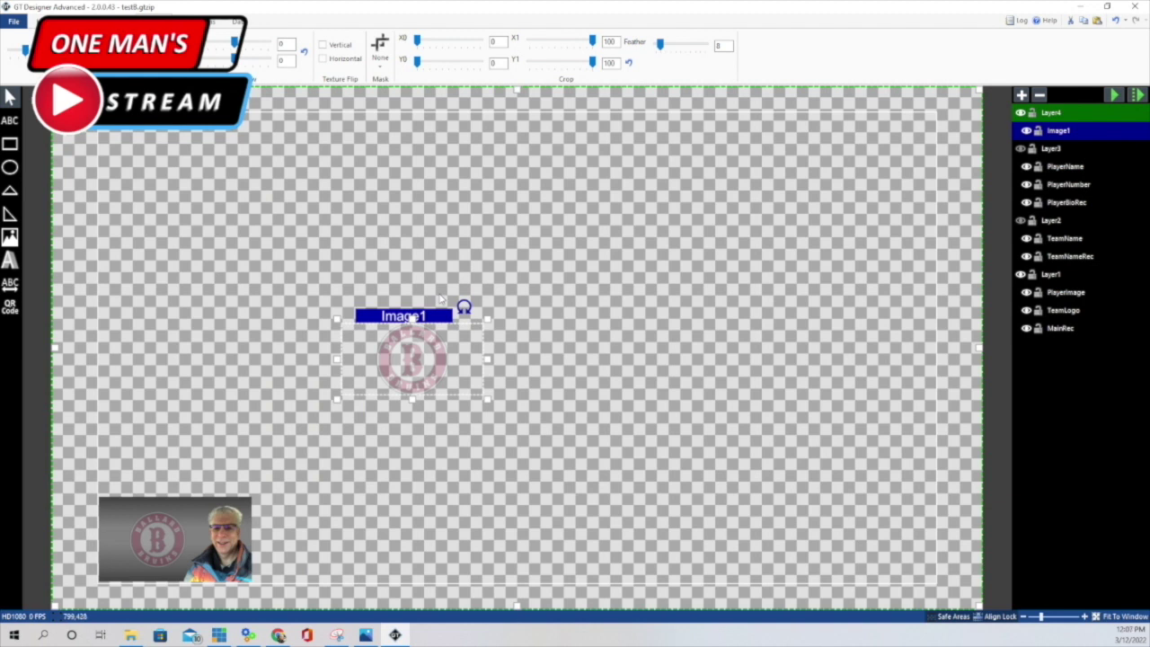
{"action": "key", "text": "Delete"}
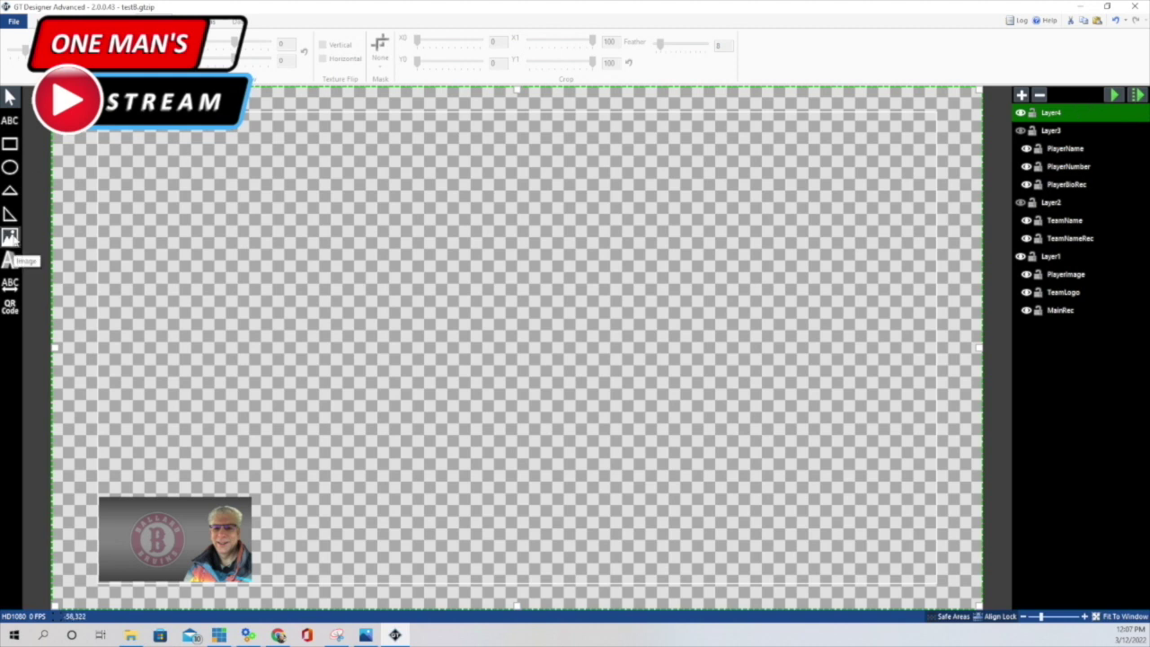
Insert the player's cut-out portrait image into Layer4.
{"action": "left_click", "coordinate": [11, 238]}
{"action": "left_click", "coordinate": [180, 137]}
{"action": "left_click", "coordinate": [372, 283]}
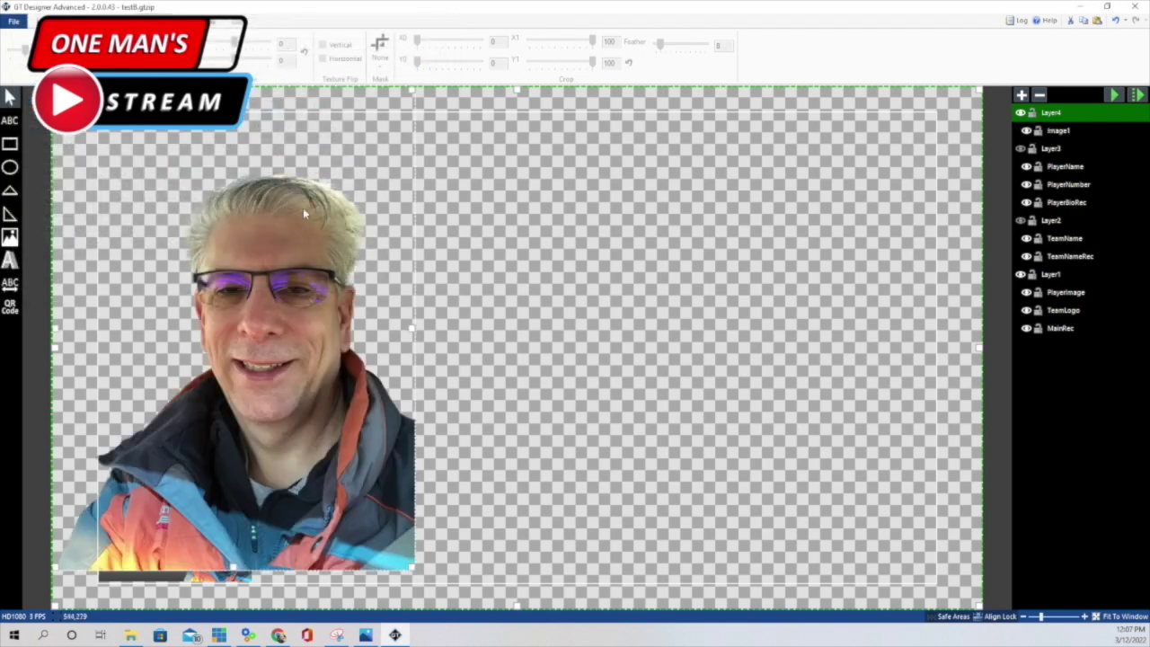
Scale the portrait in Layer4 down to card size and place it over the player picture on the card.
{"action": "left_click_drag", "start_coordinate": [169, 166], "coordinate": [336, 180]}
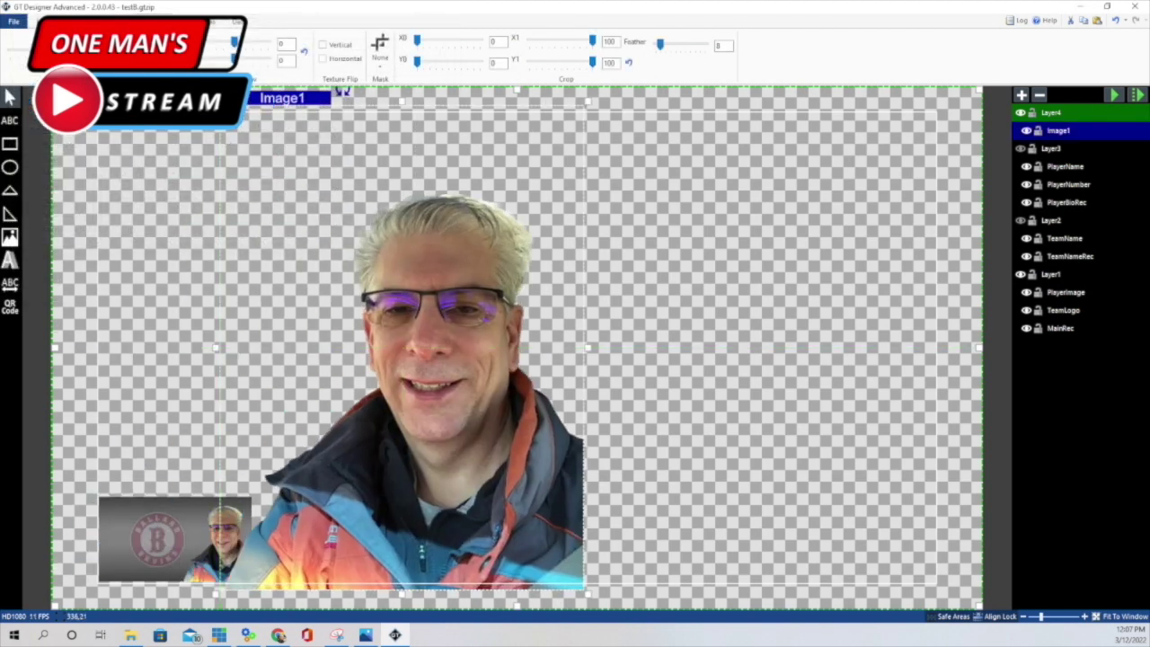
{"action": "left_click_drag", "start_coordinate": [343, 91], "coordinate": [557, 490]}
{"action": "left_click_drag", "start_coordinate": [427, 495], "coordinate": [424, 491]}
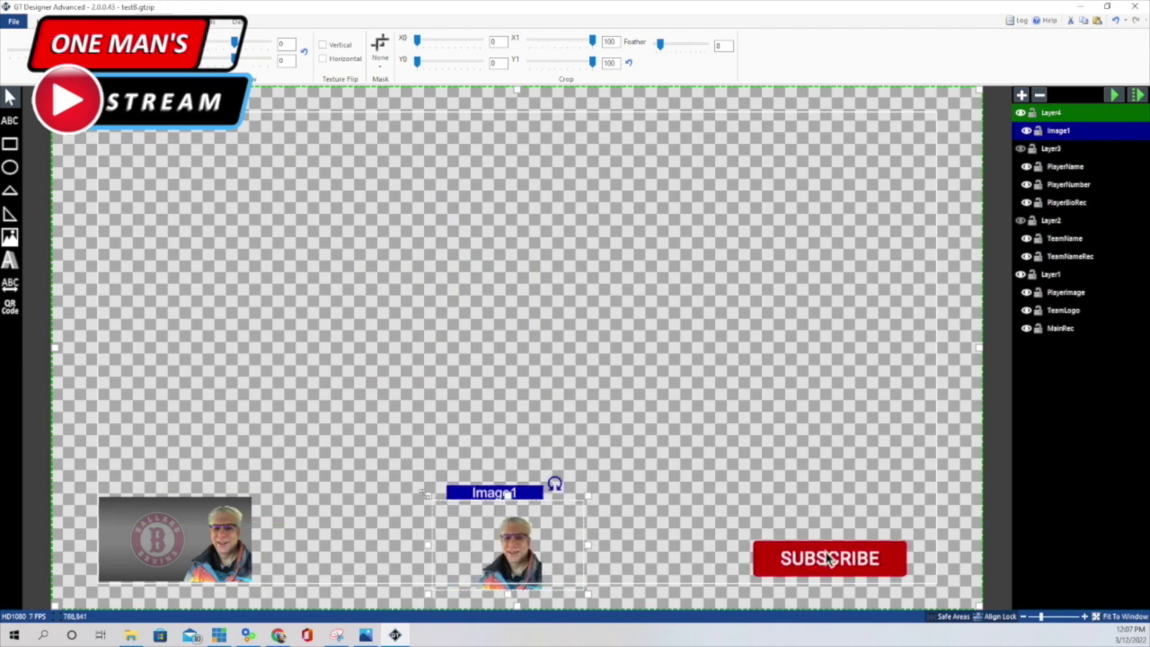
{"action": "left_click_drag", "start_coordinate": [533, 546], "coordinate": [236, 536]}
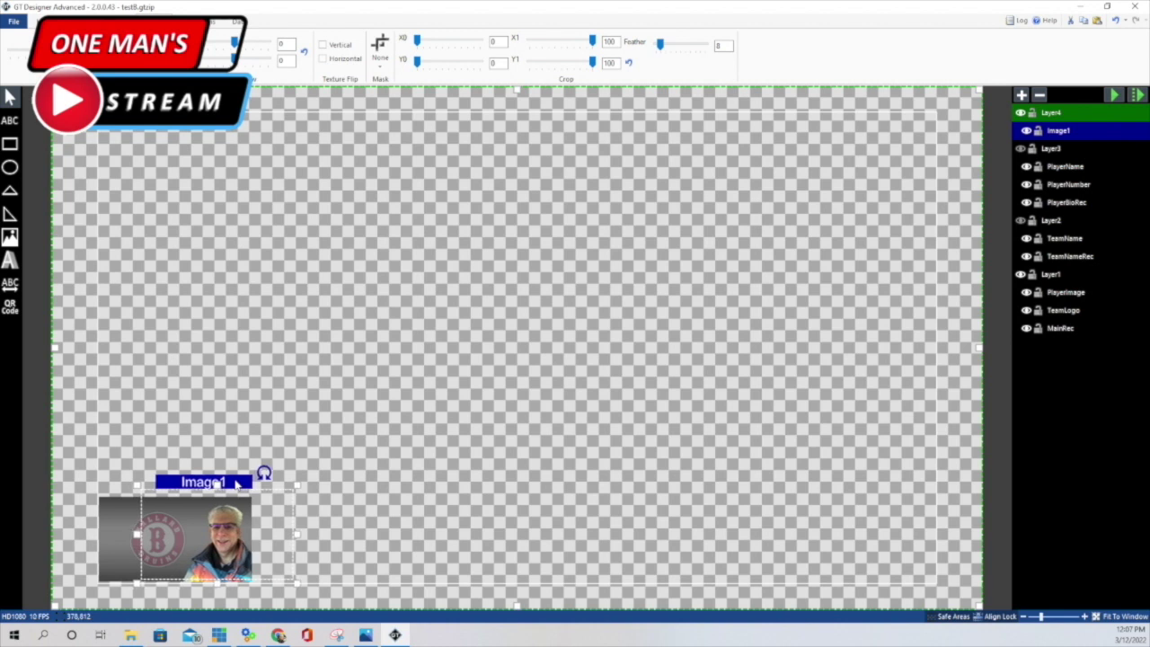
Delete the sample portrait from Layer4 and show Layer2 with the card's team name bar.
{"action": "key", "text": "Delete"}
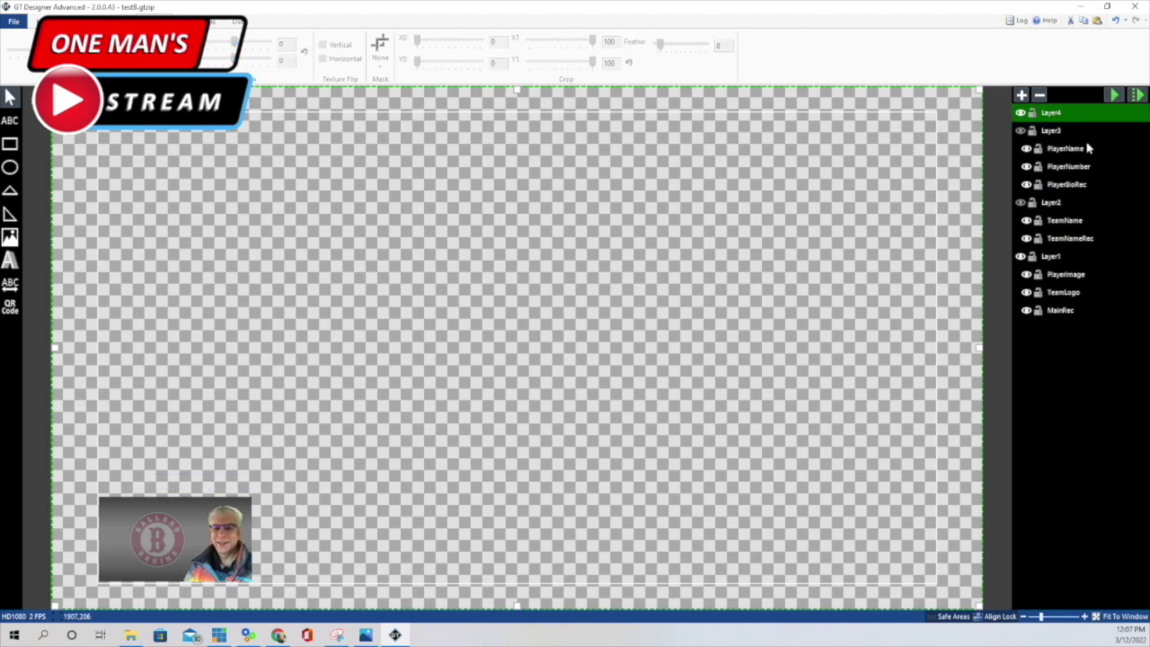
{"action": "left_click", "coordinate": [1021, 203]}
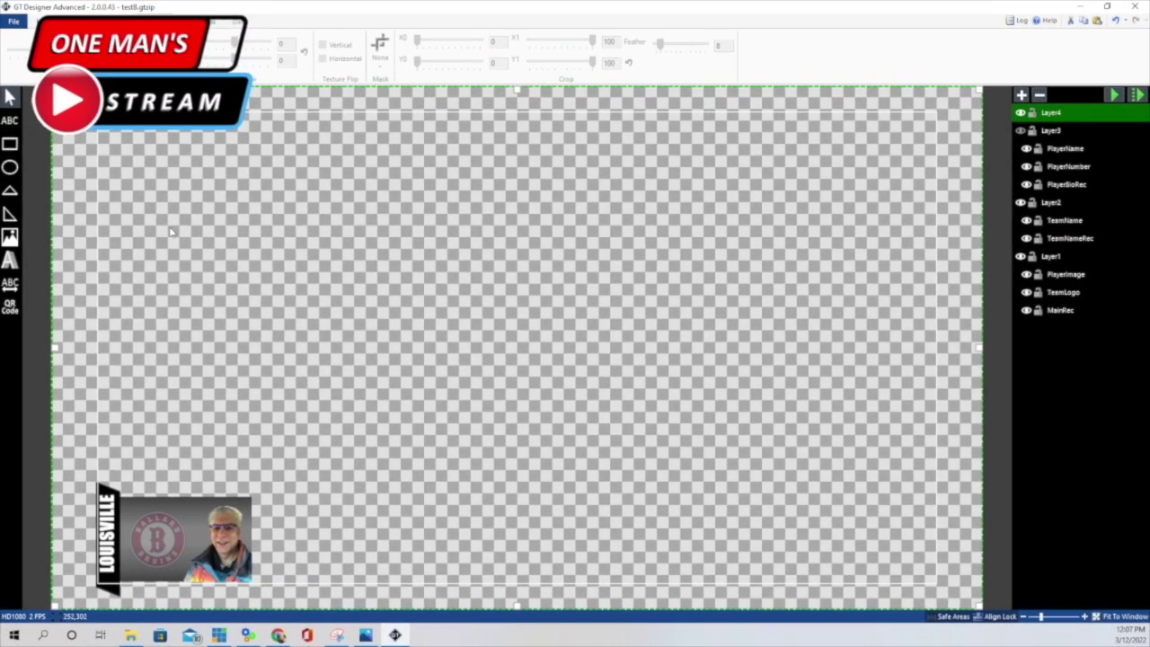
Draw a long thin rectangle in Layer4 above the card and skew it horizontally into a slanted parallelogram.
{"action": "left_click", "coordinate": [9, 144]}
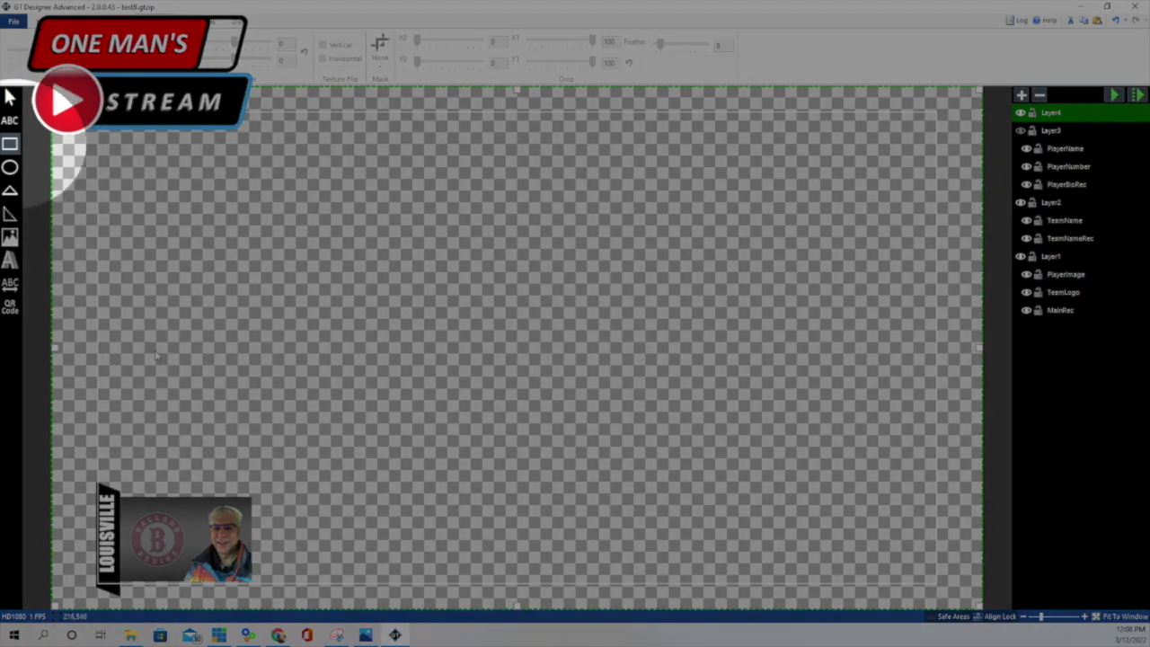
{"action": "mouse_move", "coordinate": [154, 352]}
{"action": "left_mouse_down"}
{"action": "mouse_move", "coordinate": [313, 356]}
{"action": "mouse_move", "coordinate": [326, 383]}
{"action": "left_mouse_up"}
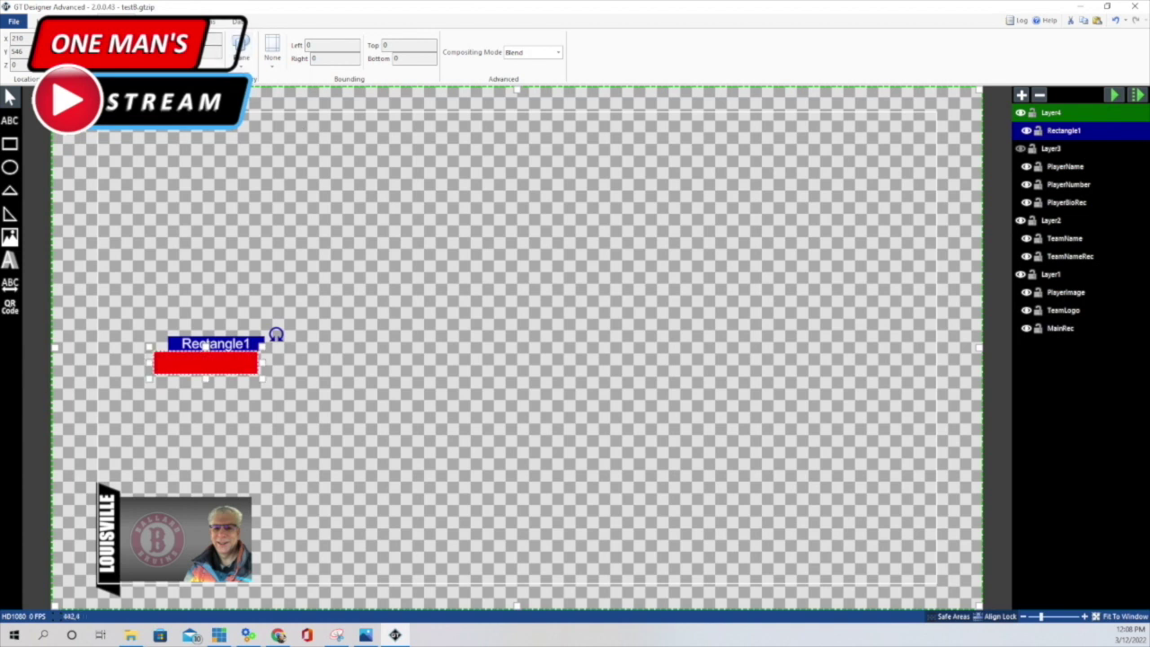
{"action": "scroll", "coordinate": [360, 54], "scroll_direction": "right", "scroll_amount": 3}
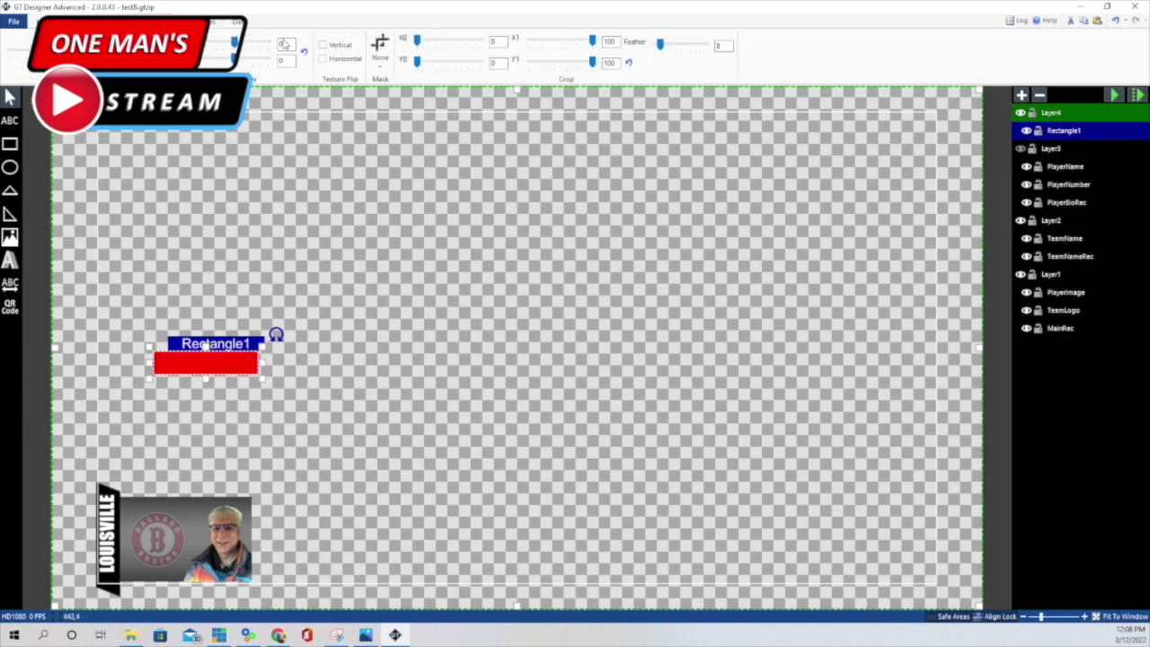
{"action": "left_click_drag", "start_coordinate": [236, 43], "coordinate": [250, 43]}
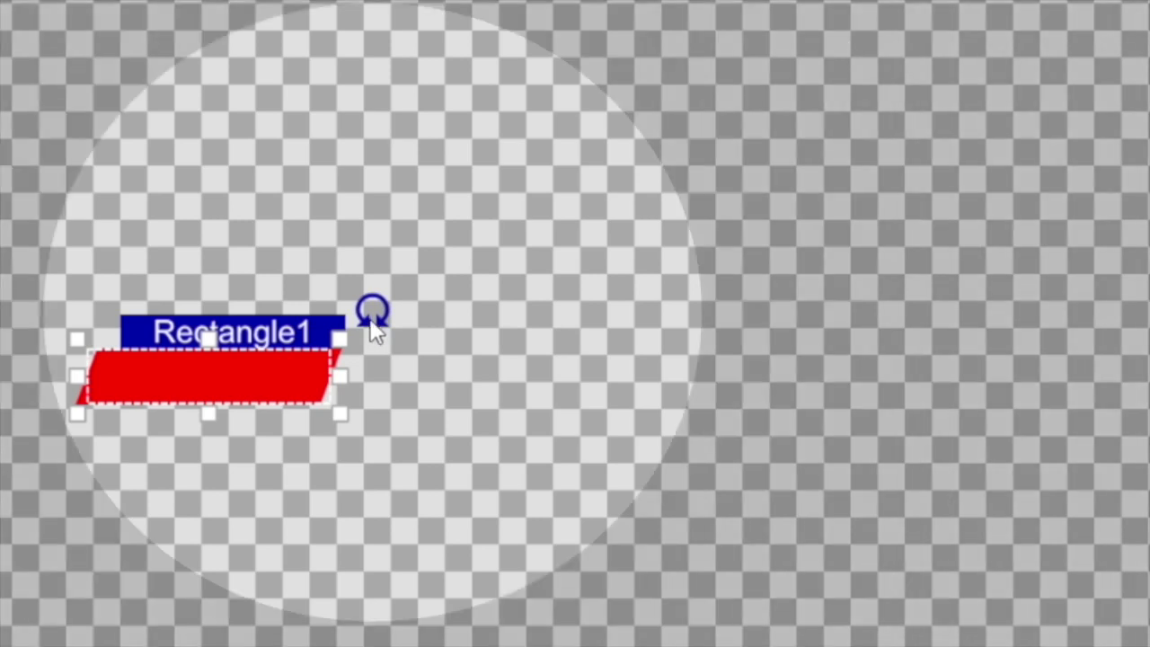
Rotate the slanted rectangle 90 degrees about Z to stand upright and fill it with black.
{"action": "left_click_drag", "start_coordinate": [369, 320], "coordinate": [354, 225]}
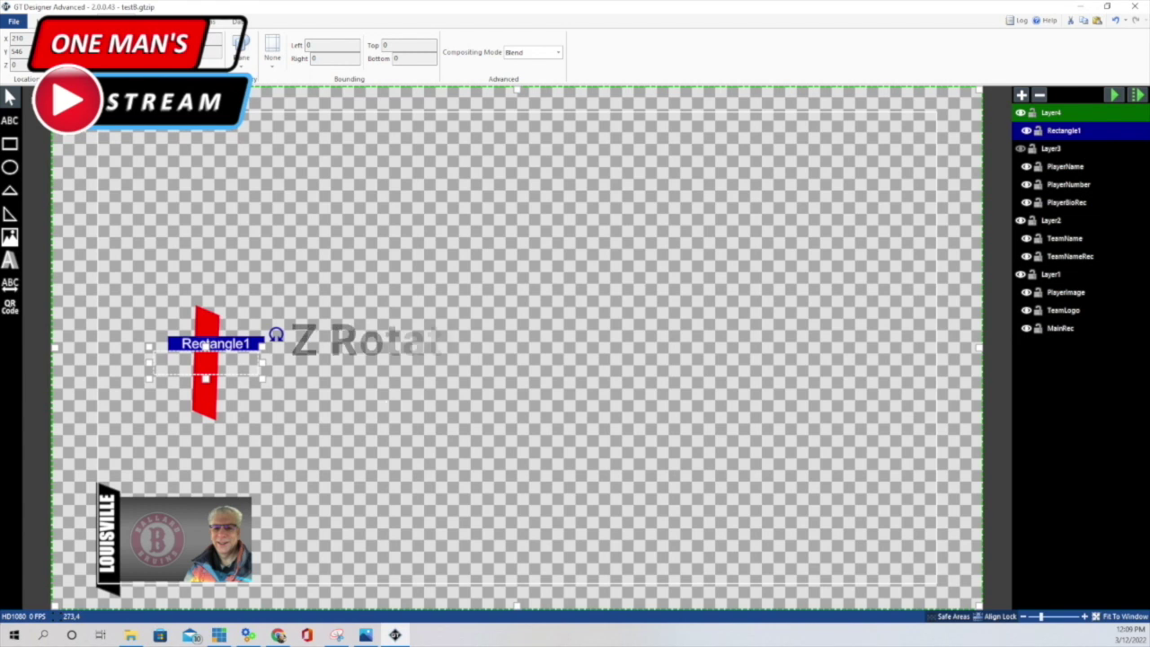
{"action": "key", "text": "ctrl+z"}
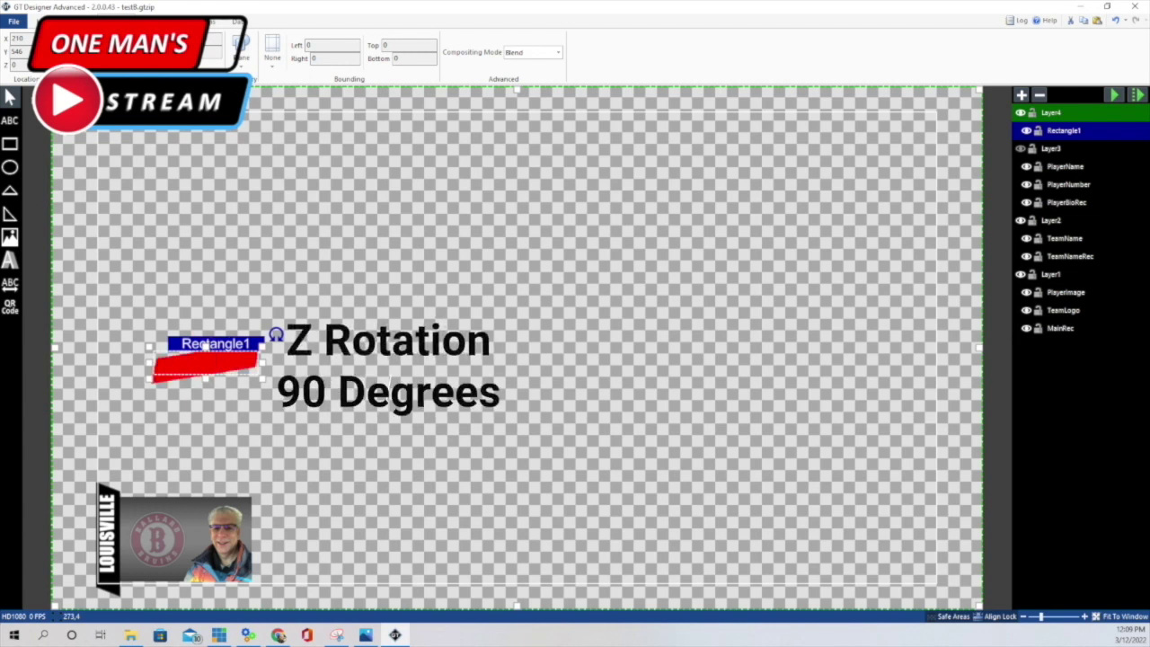
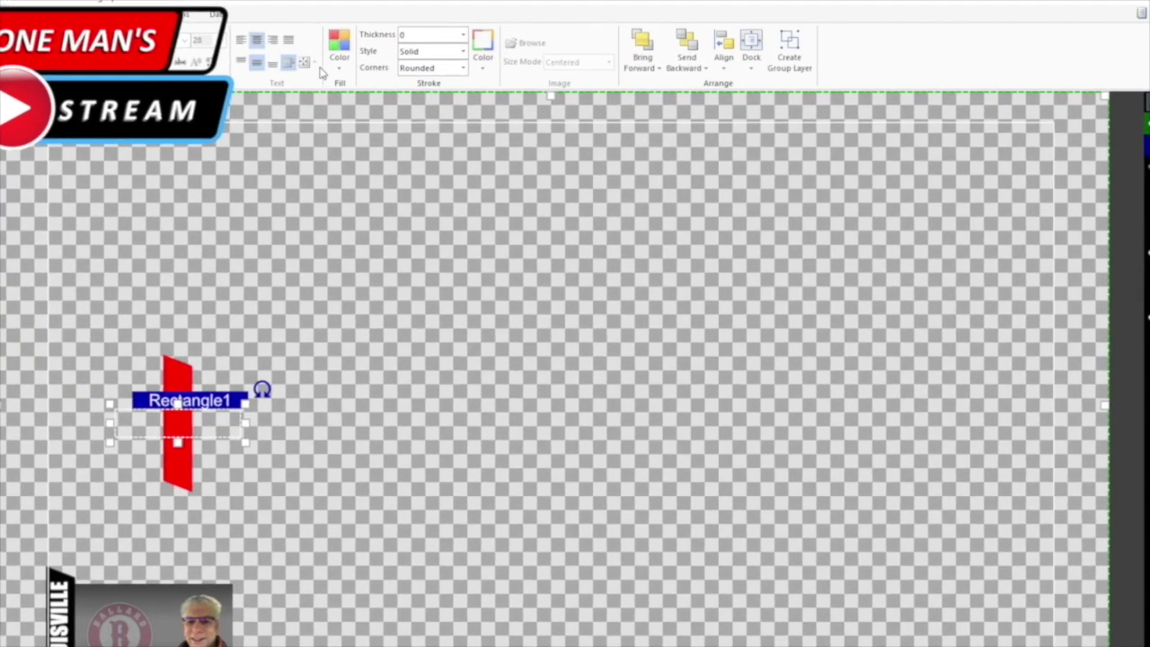
{"action": "left_click", "coordinate": [340, 51]}
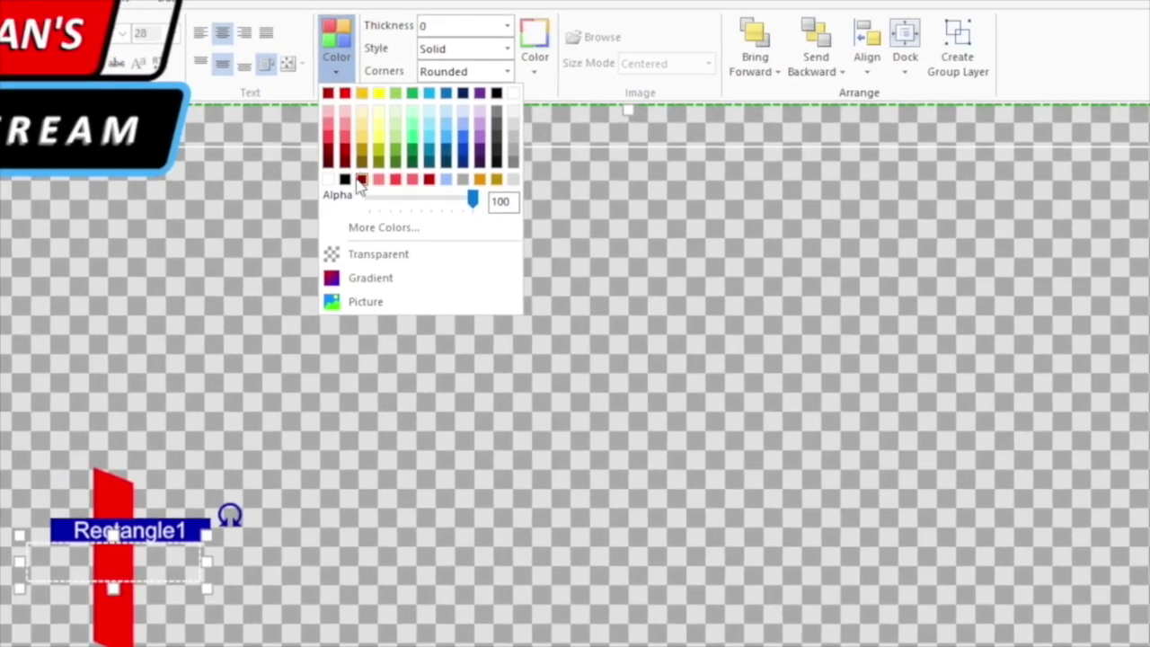
{"action": "left_click", "coordinate": [347, 180]}
{"action": "left_click", "coordinate": [98, 290]}
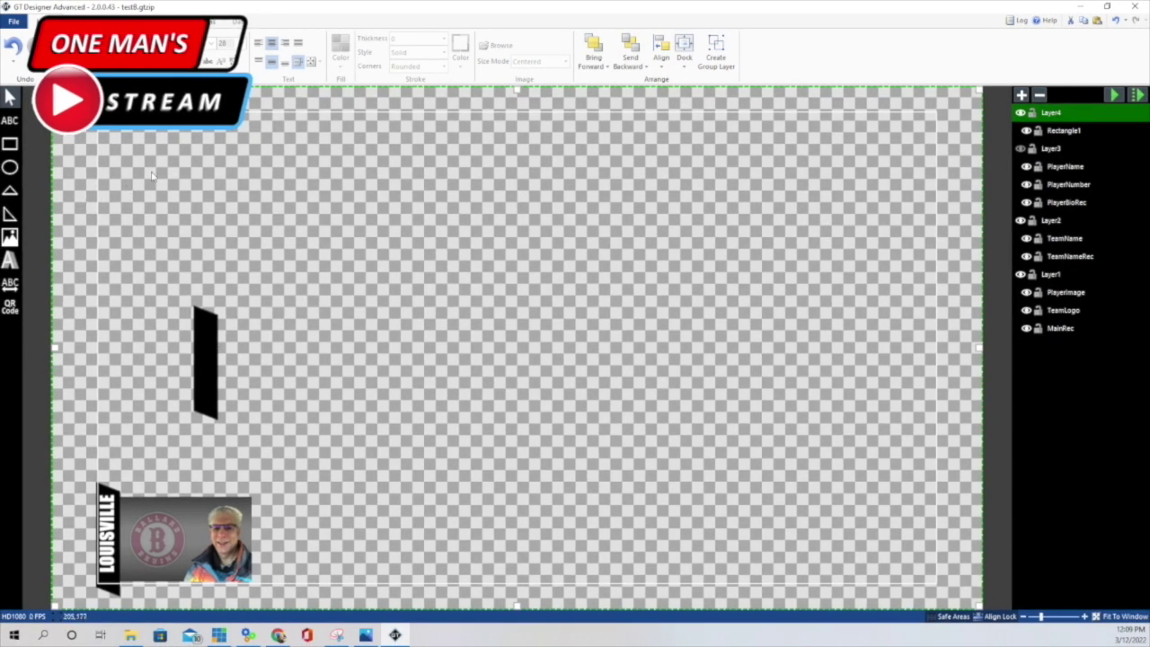
Add a text block above the black bar and narrow its box slightly.
{"action": "left_click", "coordinate": [9, 121]}
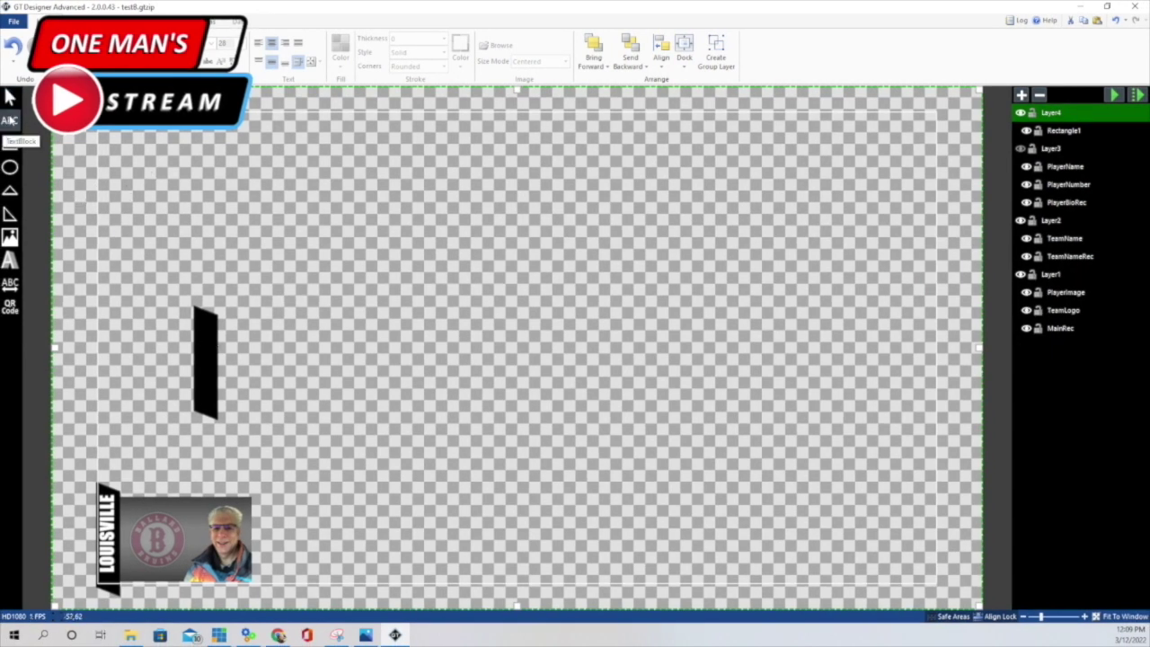
{"action": "left_click", "coordinate": [229, 250]}
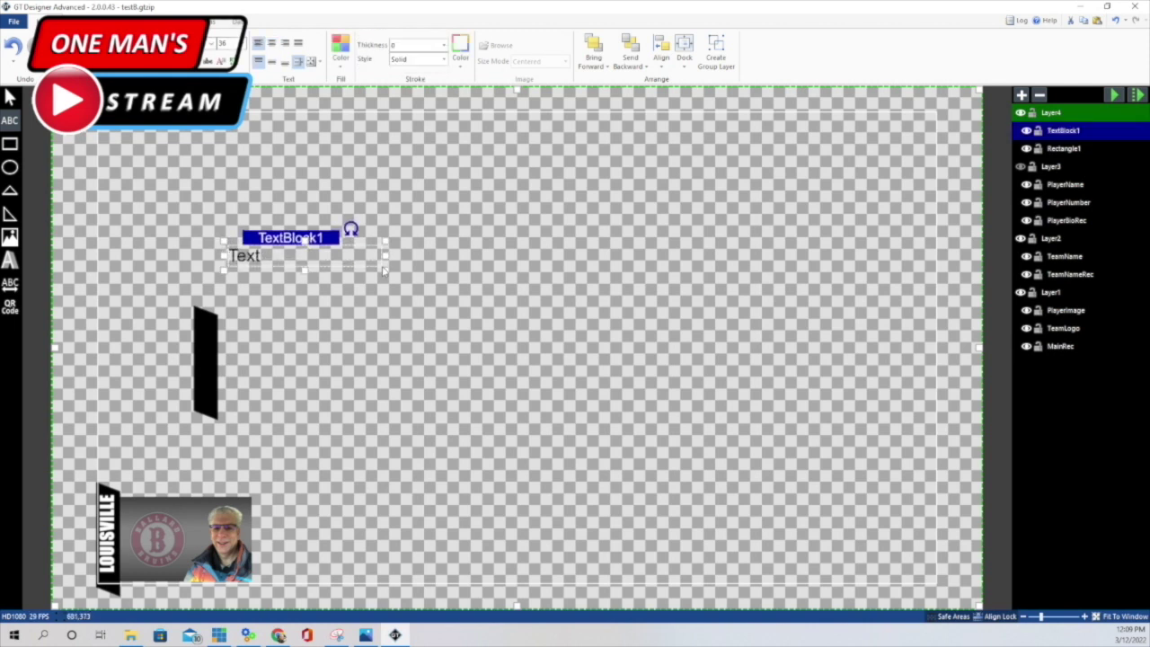
{"action": "mouse_move", "coordinate": [384, 263]}
{"action": "left_mouse_down"}
{"action": "mouse_move", "coordinate": [352, 266]}
{"action": "mouse_move", "coordinate": [363, 268]}
{"action": "left_mouse_up"}
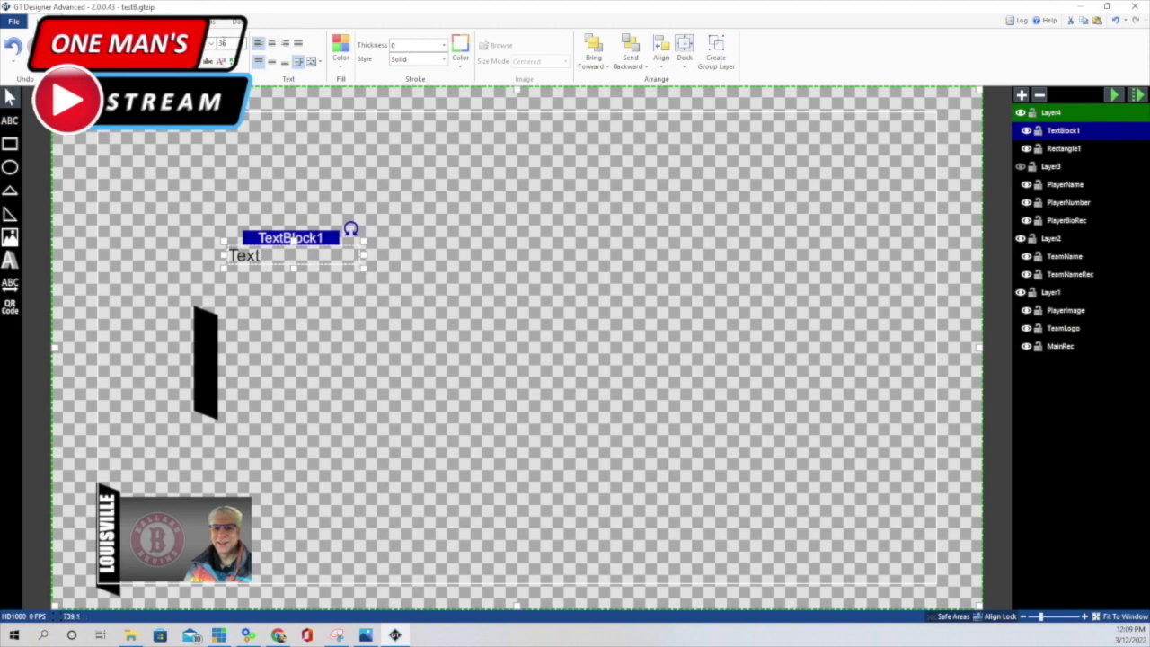
Set the text block's font to Impact Condensed with the Black weight.
{"action": "left_click", "coordinate": [212, 45]}
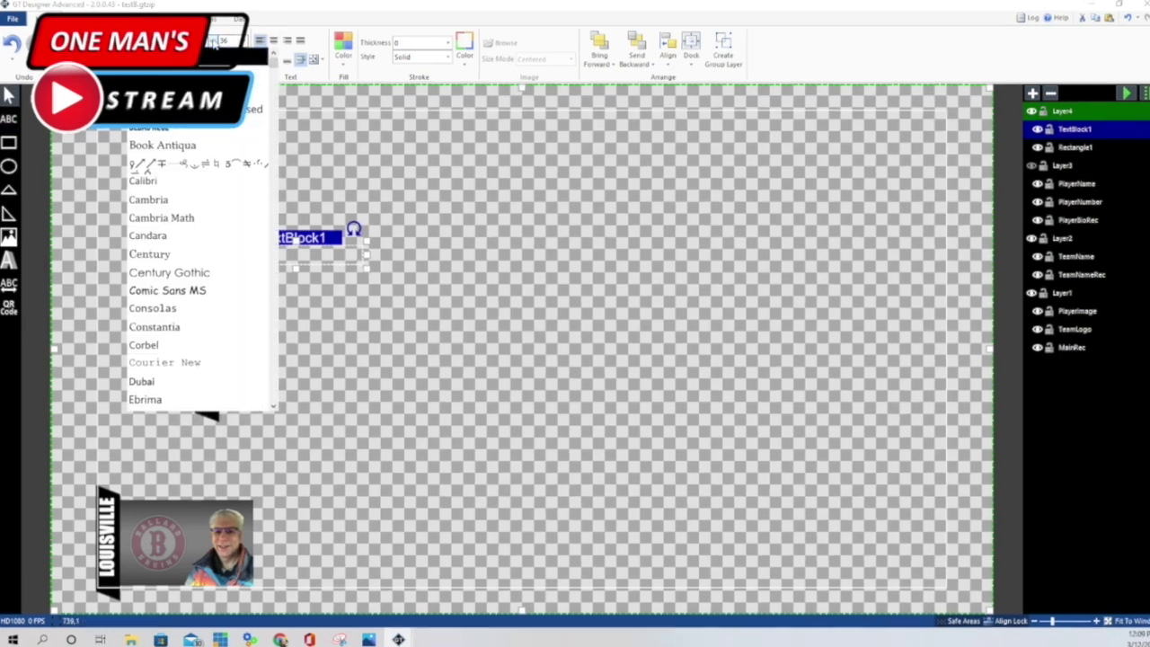
{"action": "scroll", "coordinate": [260, 177], "scroll_direction": "down", "scroll_amount": 3}
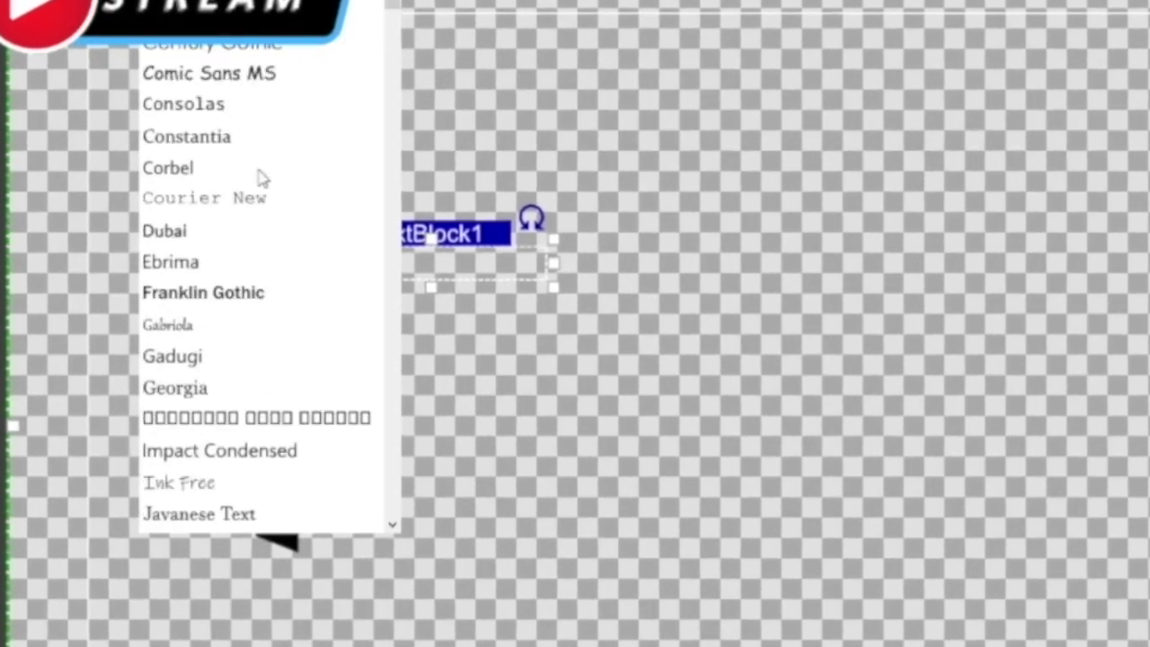
{"action": "left_click", "coordinate": [256, 359]}
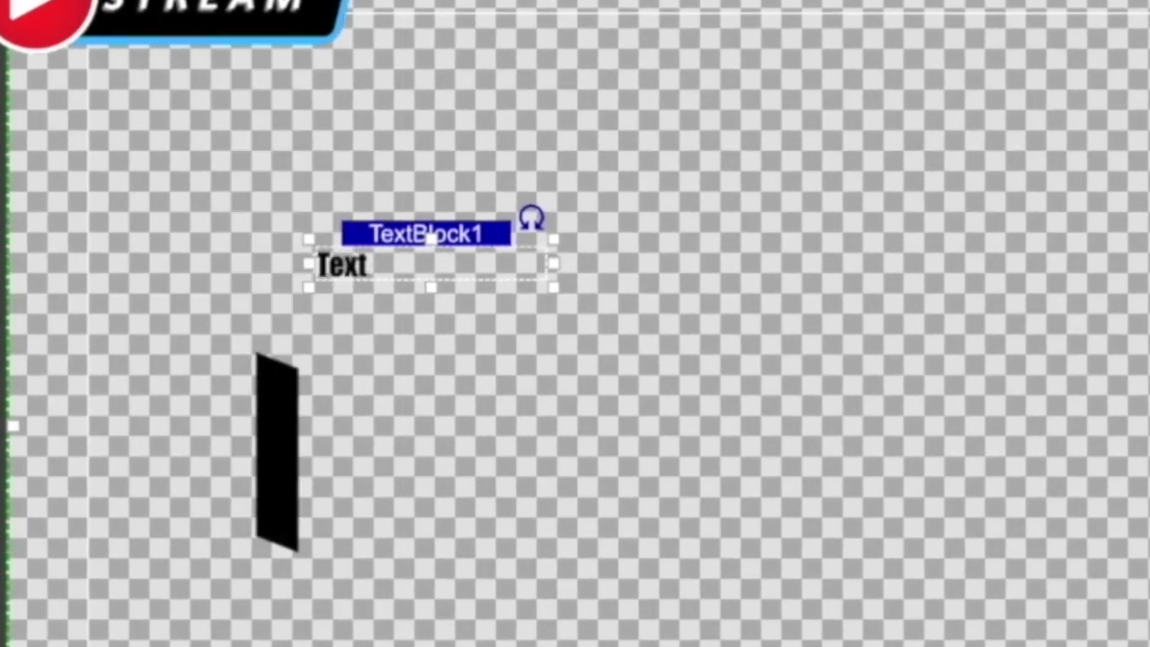
{"action": "left_click", "coordinate": [208, 97]}
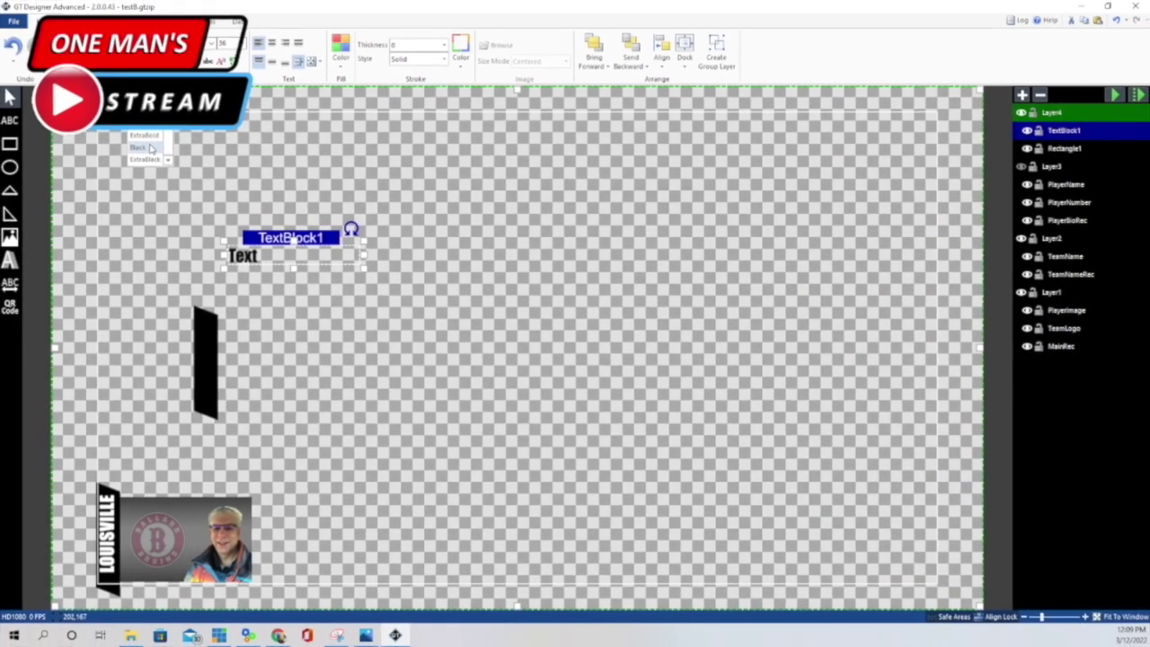
{"action": "left_click", "coordinate": [151, 148]}
Centre the text within its box and set automatic text box resizing to Shrink.
{"action": "left_click", "coordinate": [272, 42]}
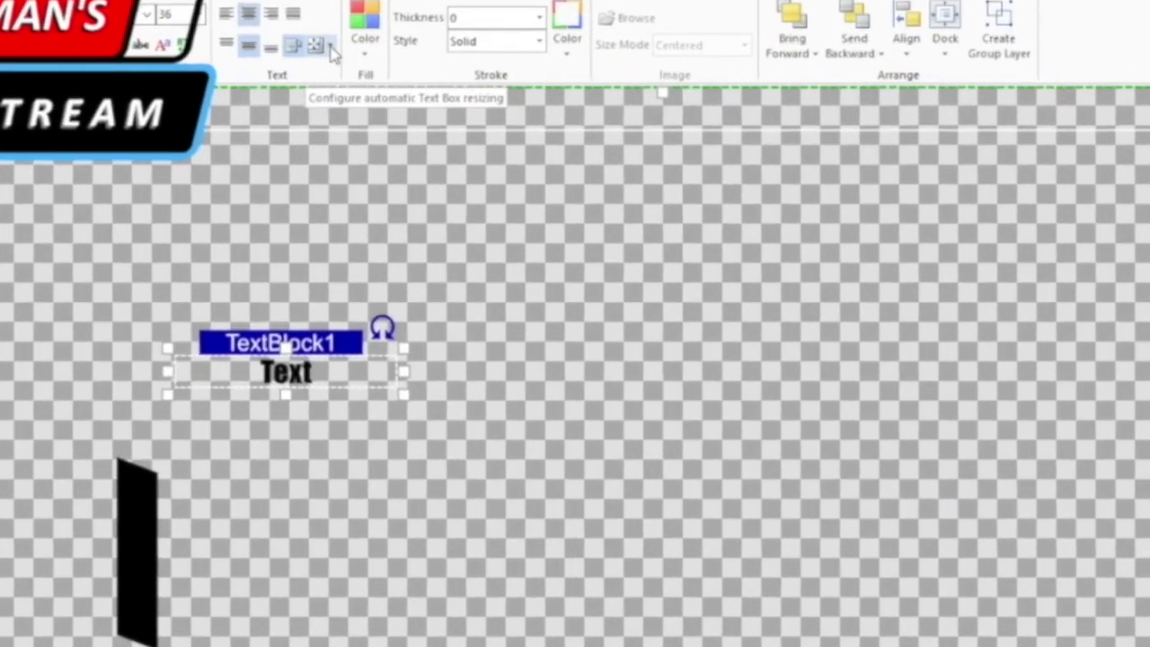
{"action": "left_click", "coordinate": [331, 52]}
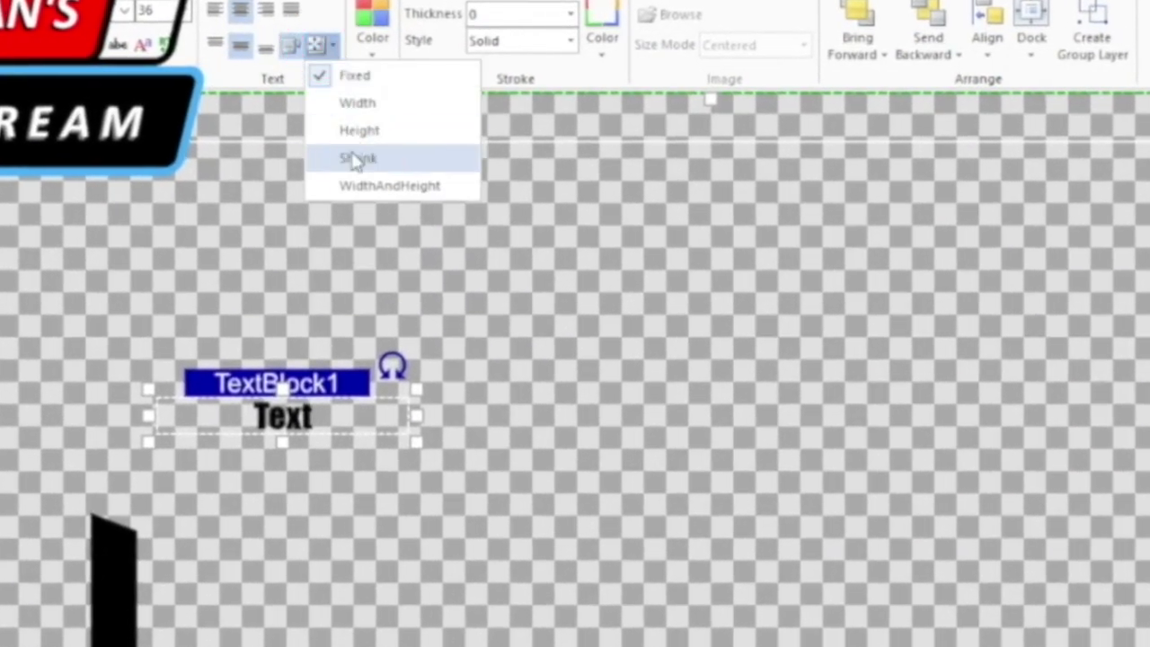
{"action": "left_click", "coordinate": [353, 146]}
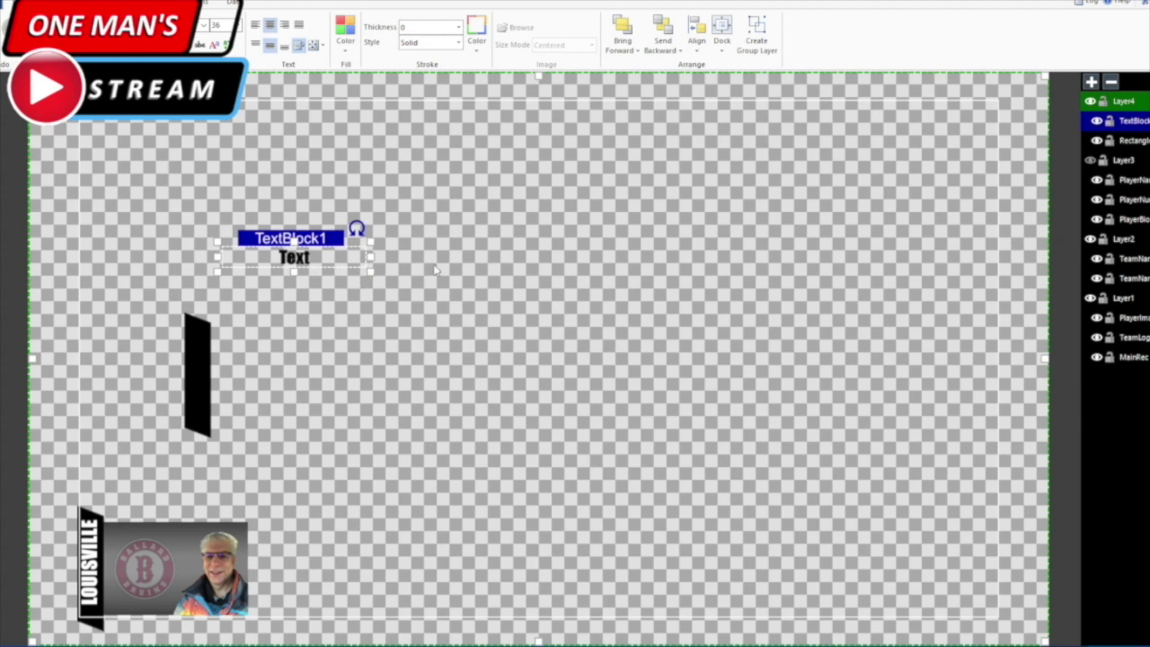
Fill the text with white and replace its wording with LOUISVILLE.
{"action": "left_click", "coordinate": [344, 31]}
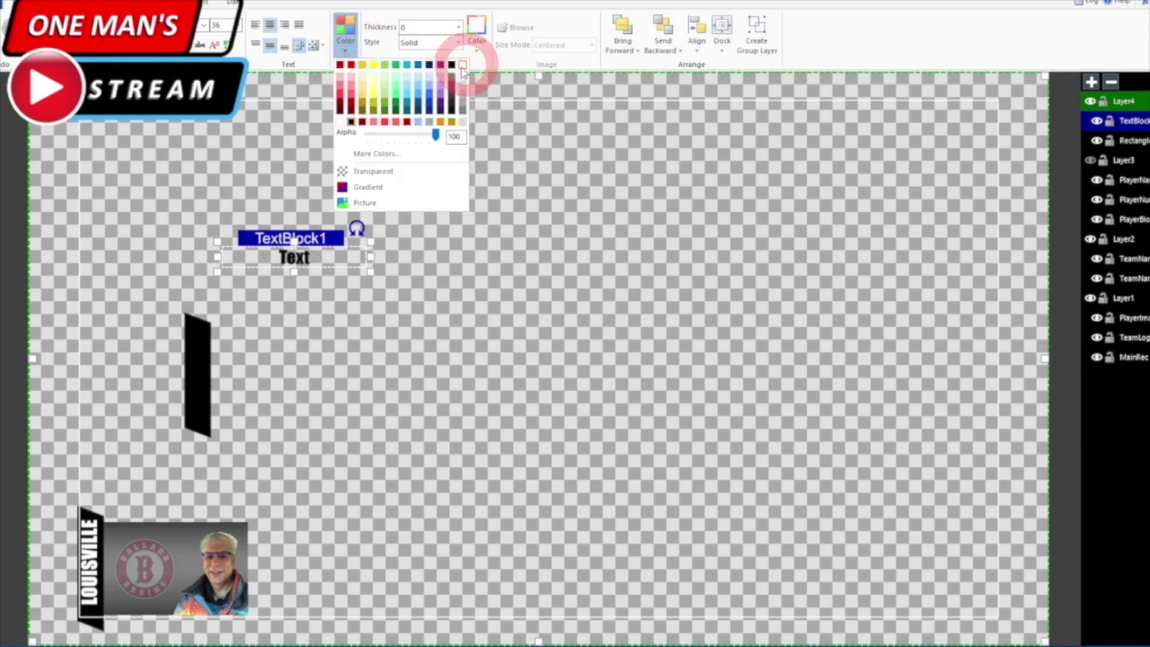
{"action": "left_click", "coordinate": [462, 66]}
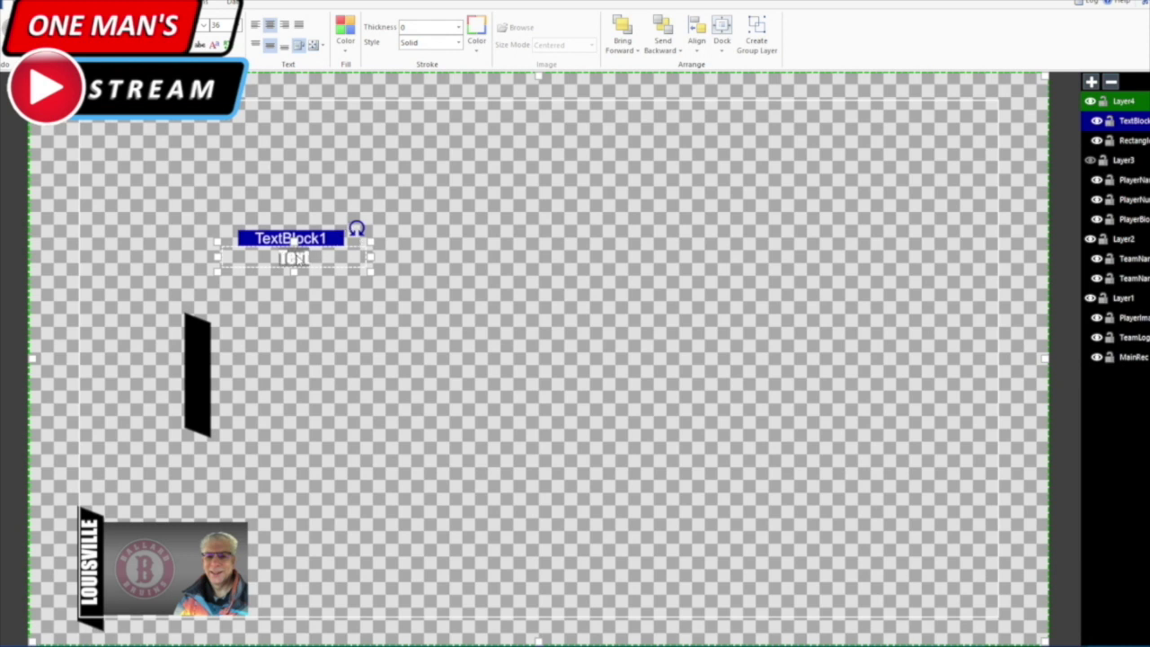
{"action": "double_click", "coordinate": [293, 258]}
{"action": "type", "text": "LOUISVILLE"}
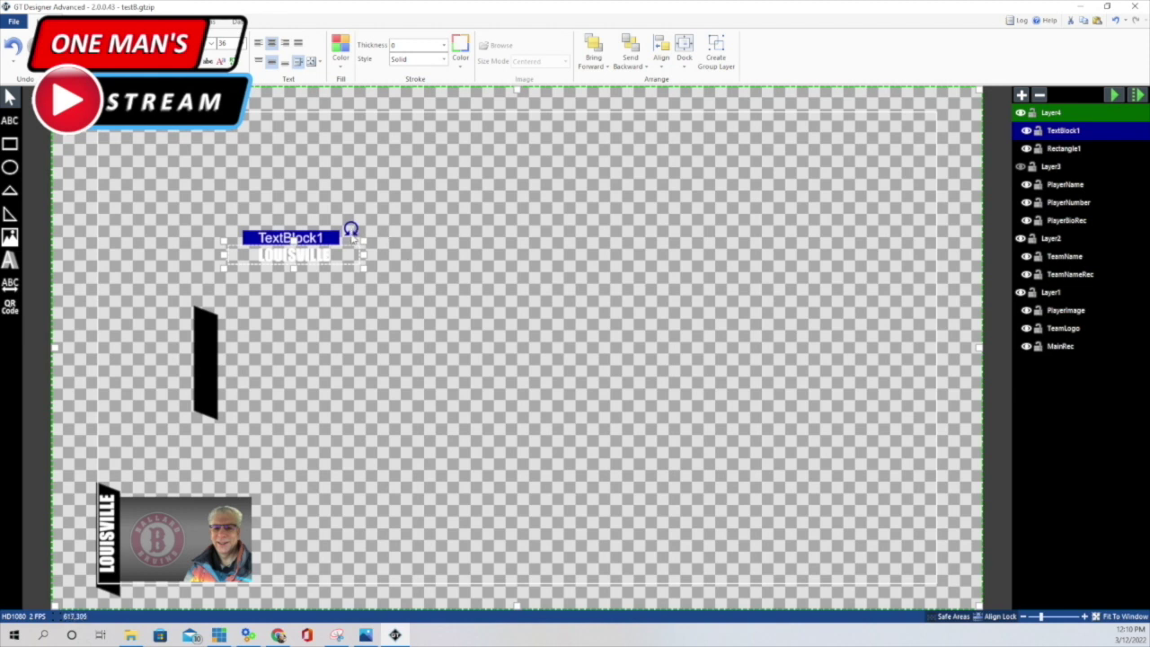
Rotate the LOUISVILLE text to read vertically upward and place it on the black bar.
{"action": "left_click_drag", "start_coordinate": [352, 234], "coordinate": [349, 227]}
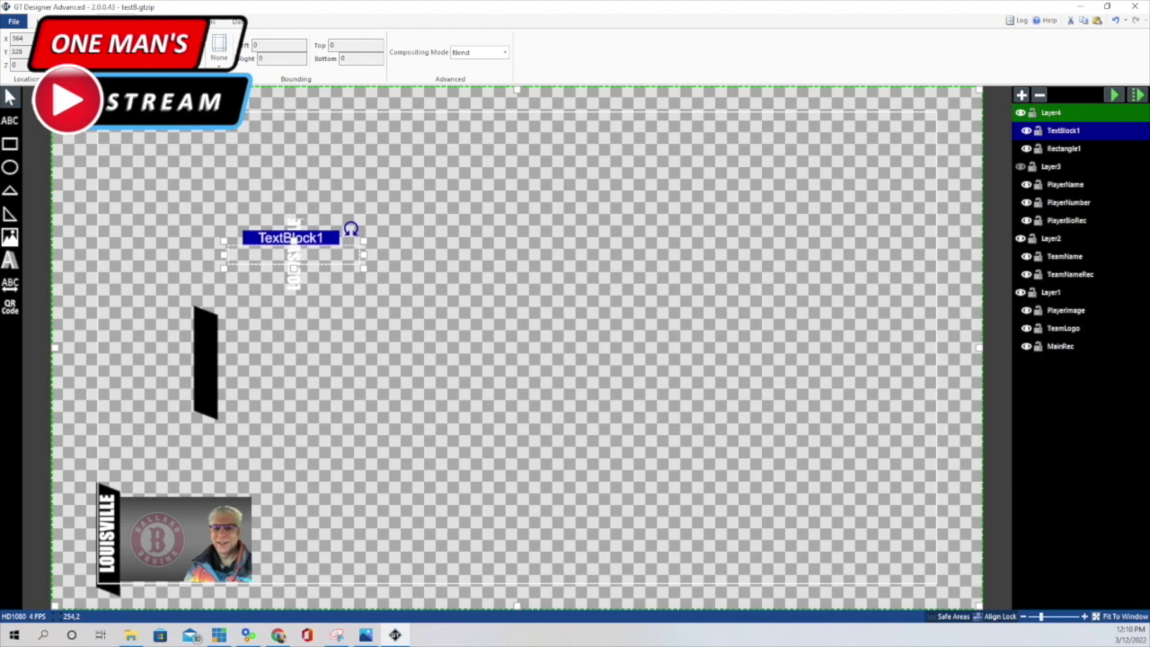
{"action": "left_click_drag", "start_coordinate": [333, 241], "coordinate": [241, 343]}
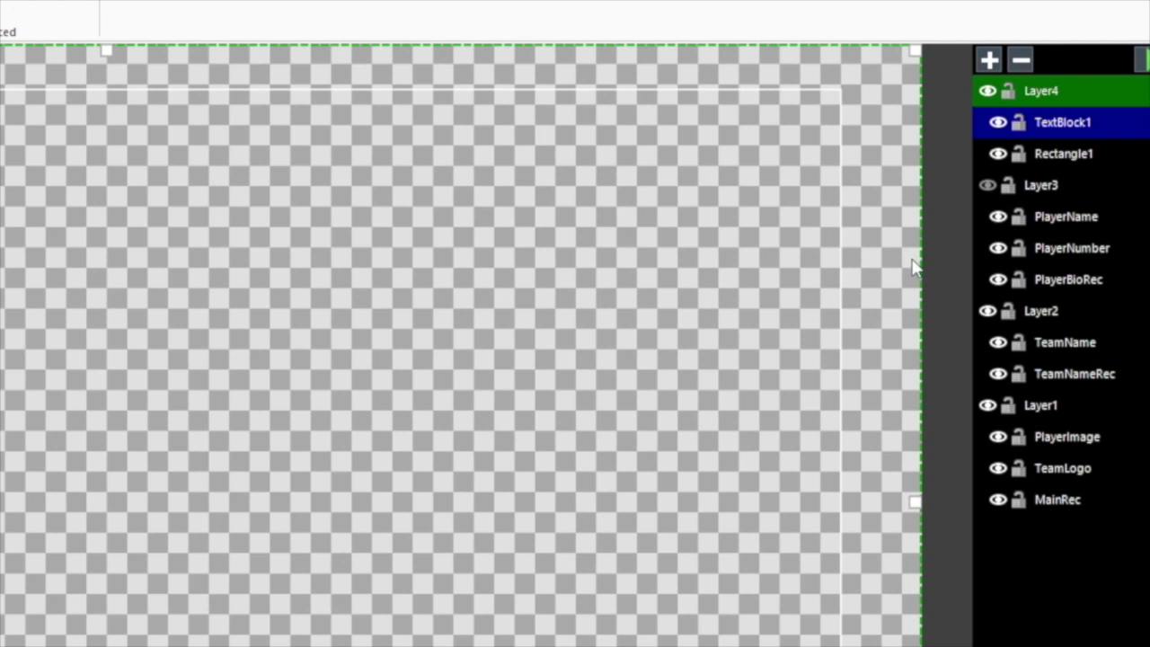
Group TextBlock1 and Rectangle1 into a new group layer and position it over the card's team name bar.
{"action": "left_click", "coordinate": [1058, 157]}
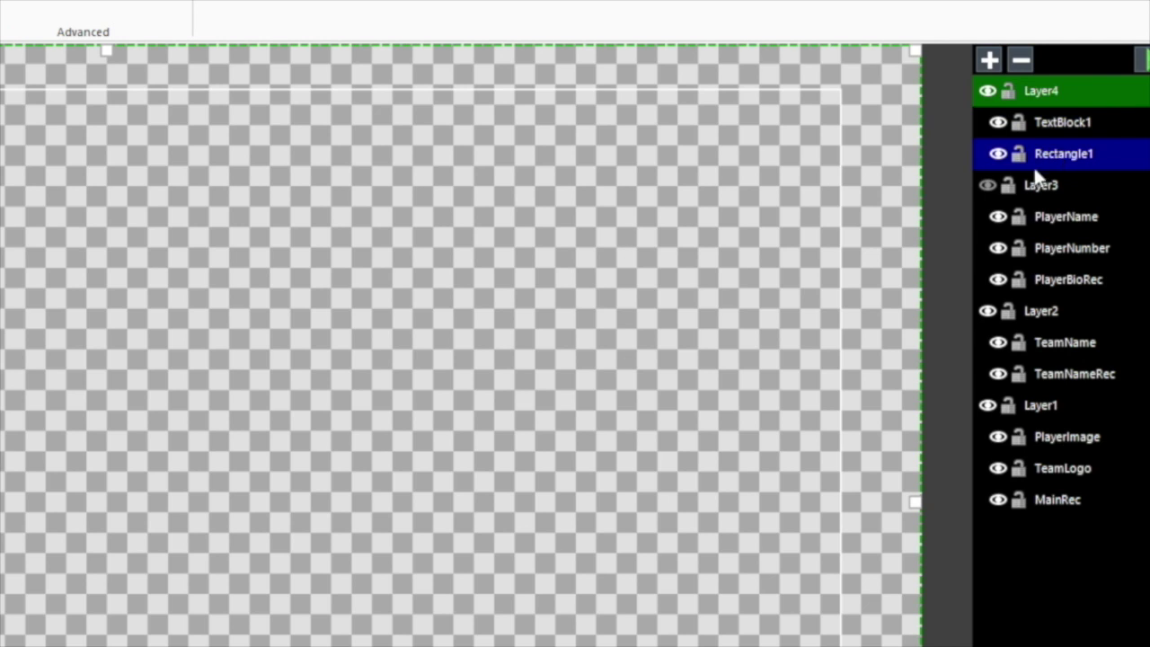
{"action": "left_click", "coordinate": [1072, 120], "text": "ctrl"}
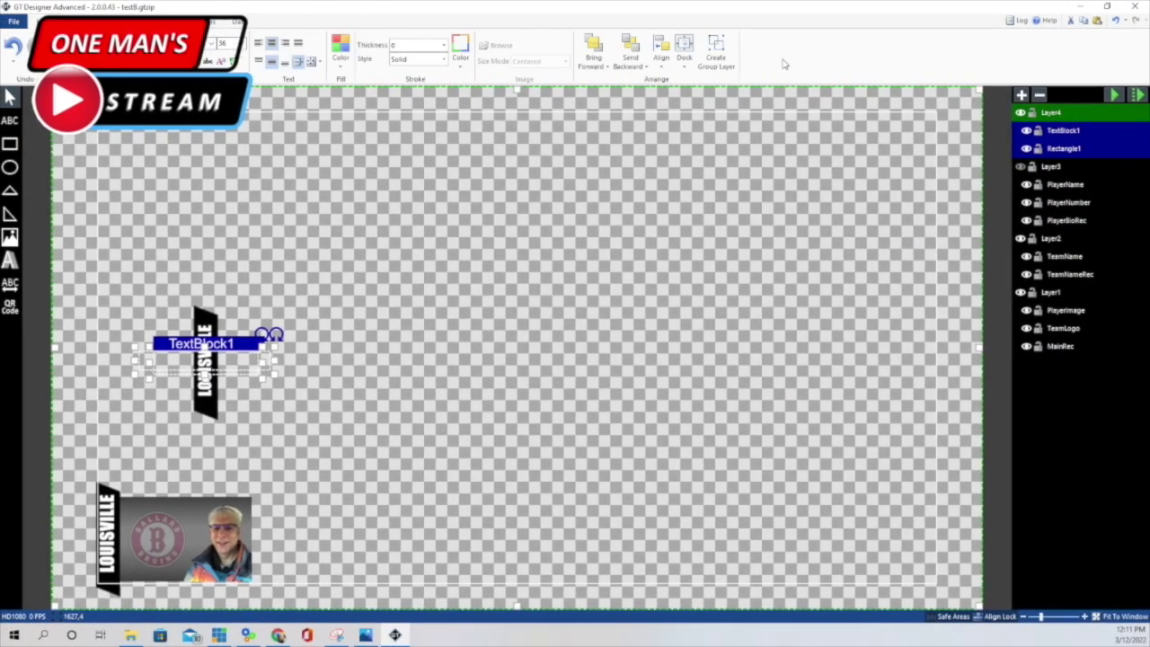
{"action": "left_click", "coordinate": [717, 50]}
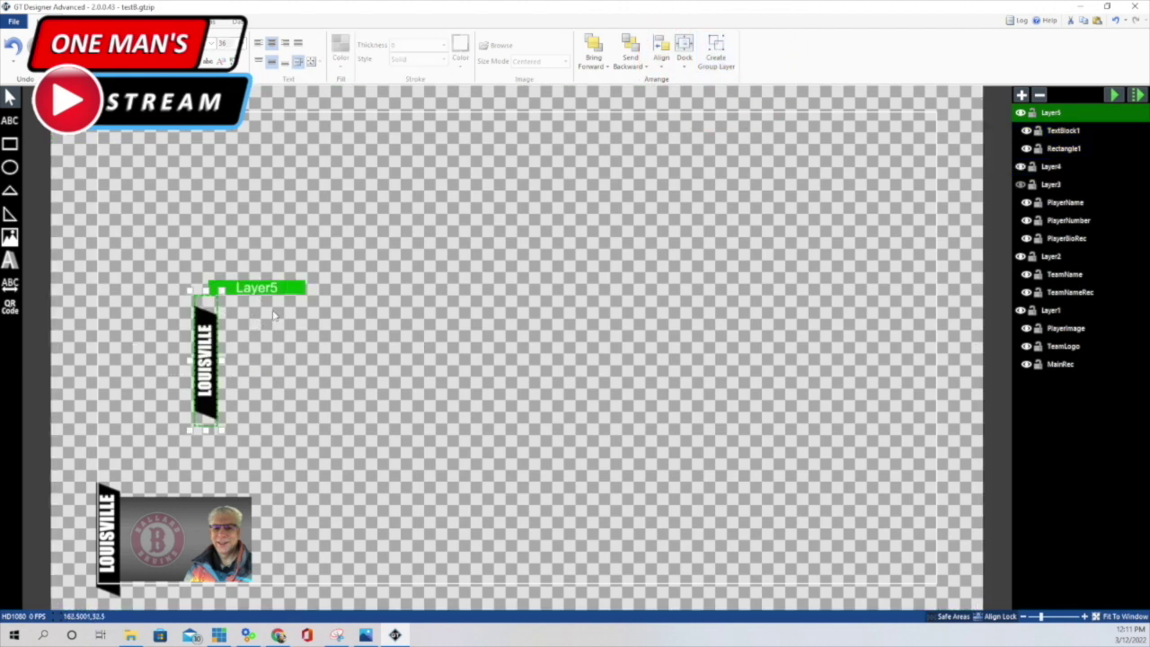
{"action": "left_click_drag", "start_coordinate": [270, 289], "coordinate": [165, 479]}
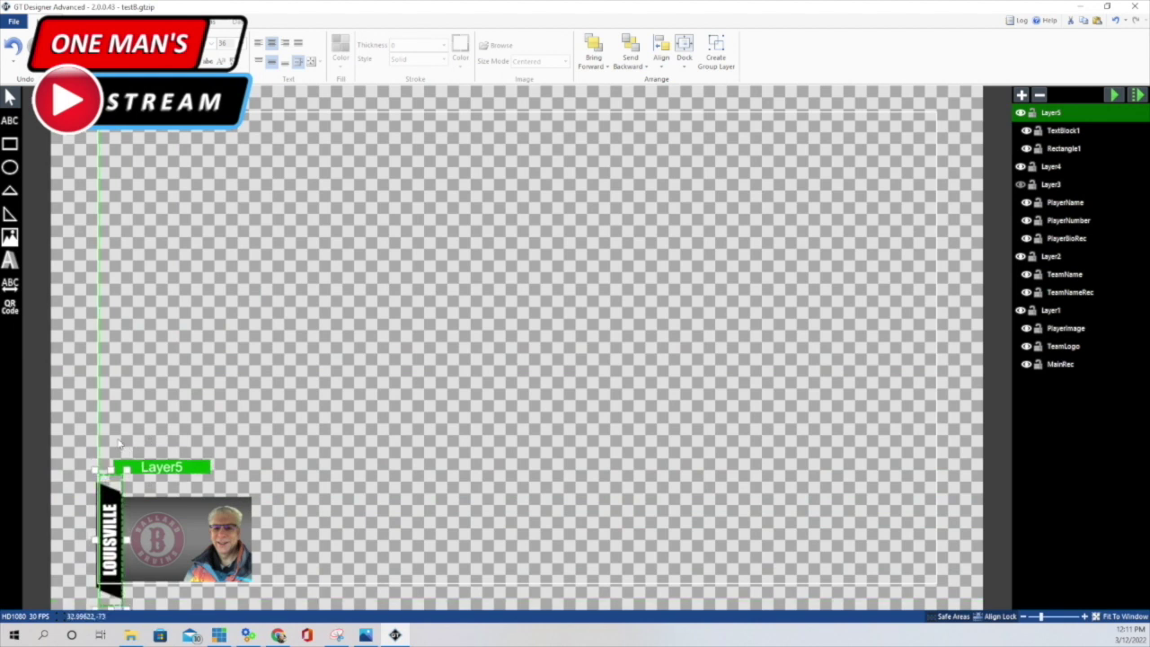
Delete the grouped sample team name bar and show Layer3 with the player name and number.
{"action": "left_click_drag", "start_coordinate": [120, 442], "coordinate": [232, 207]}
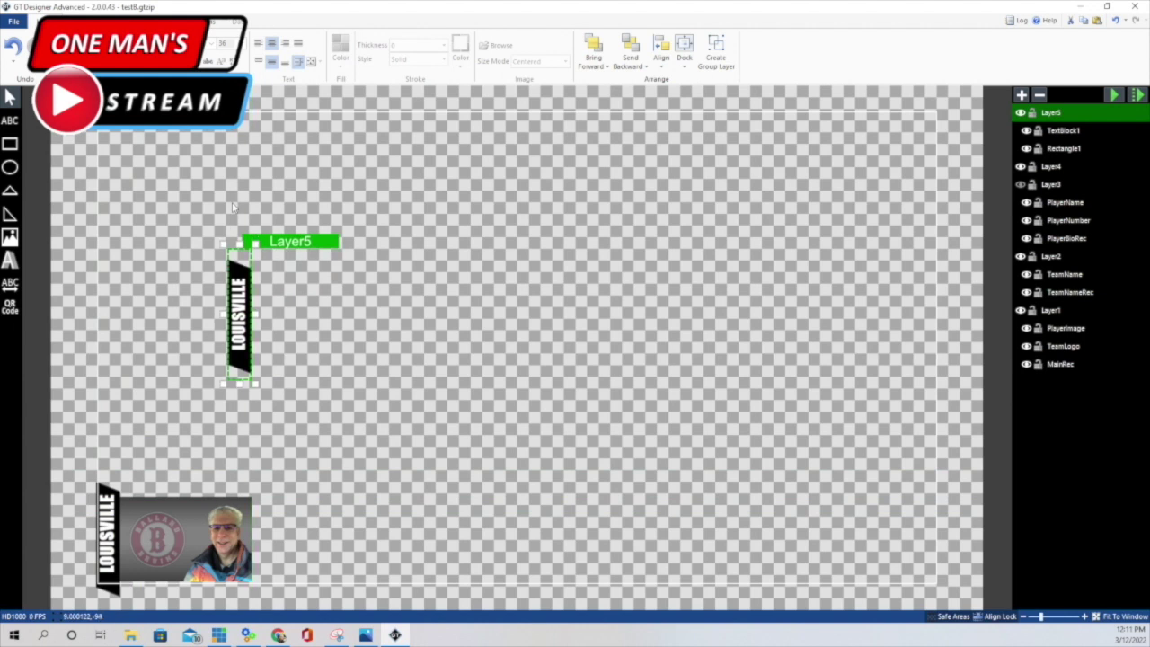
{"action": "key", "text": "Delete"}
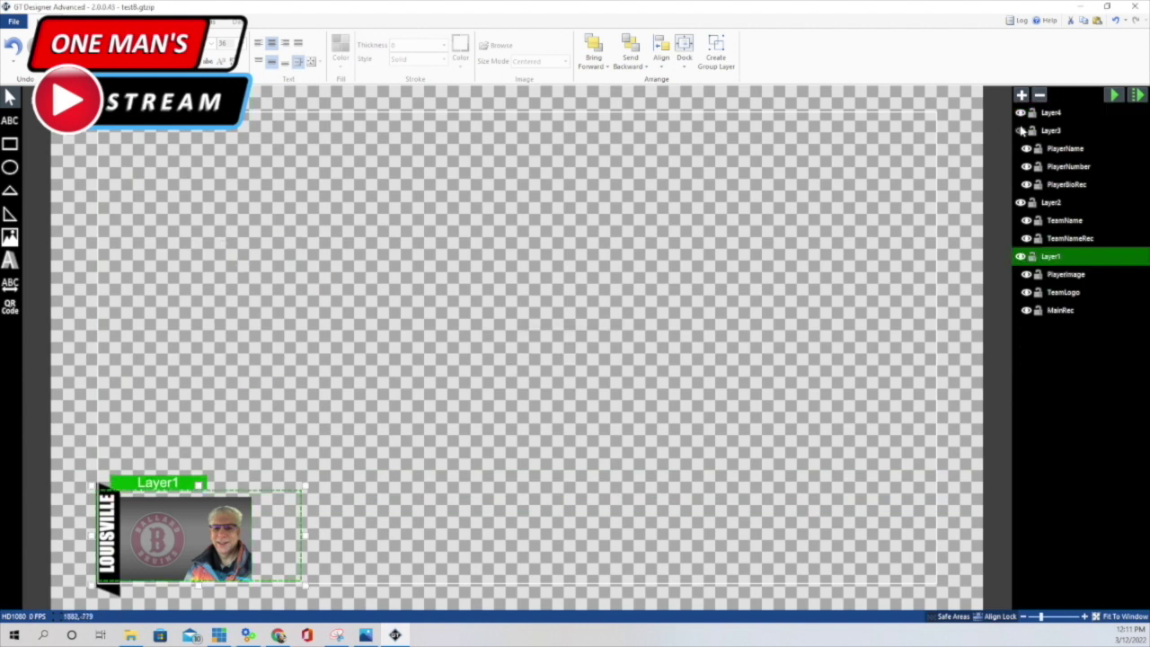
{"action": "left_click", "coordinate": [1021, 131]}
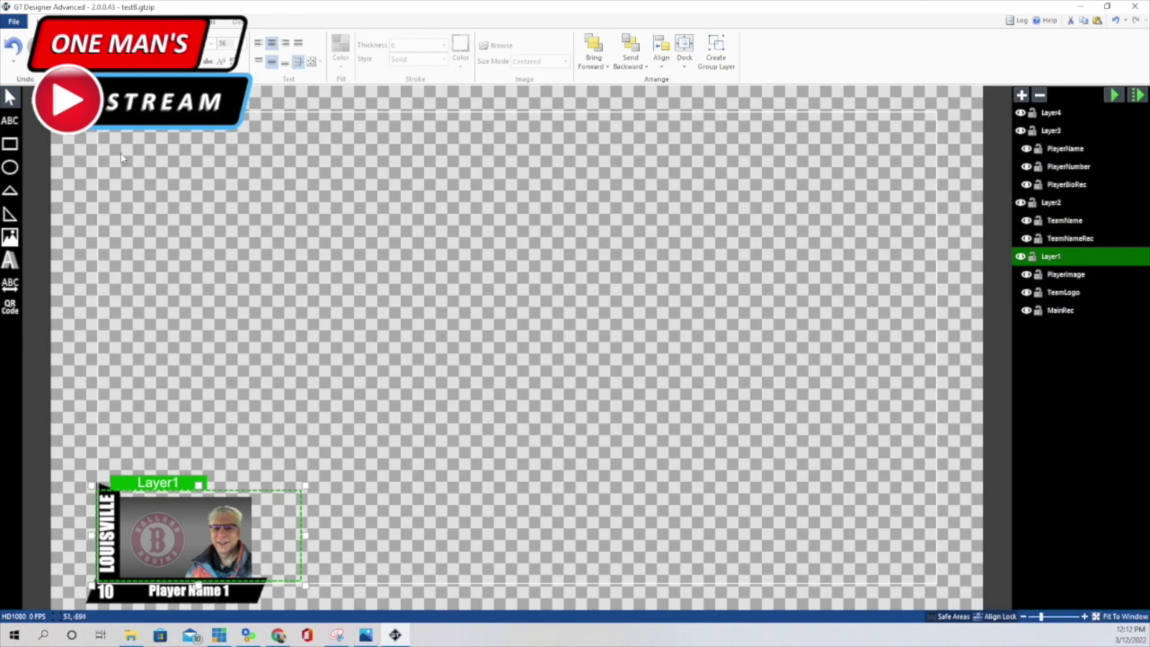
{"action": "left_click", "coordinate": [12, 123]}
{"action": "left_click", "coordinate": [321, 63]}
{"action": "key", "text": "ctrl+F1"}
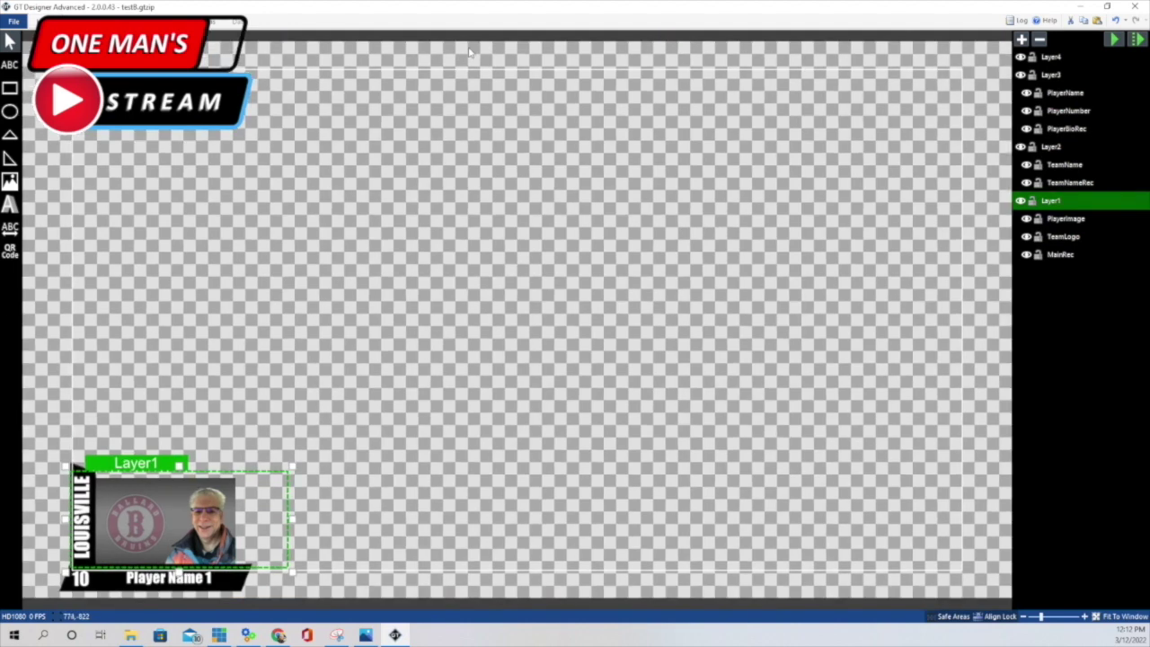
{"action": "left_click", "coordinate": [117, 21]}
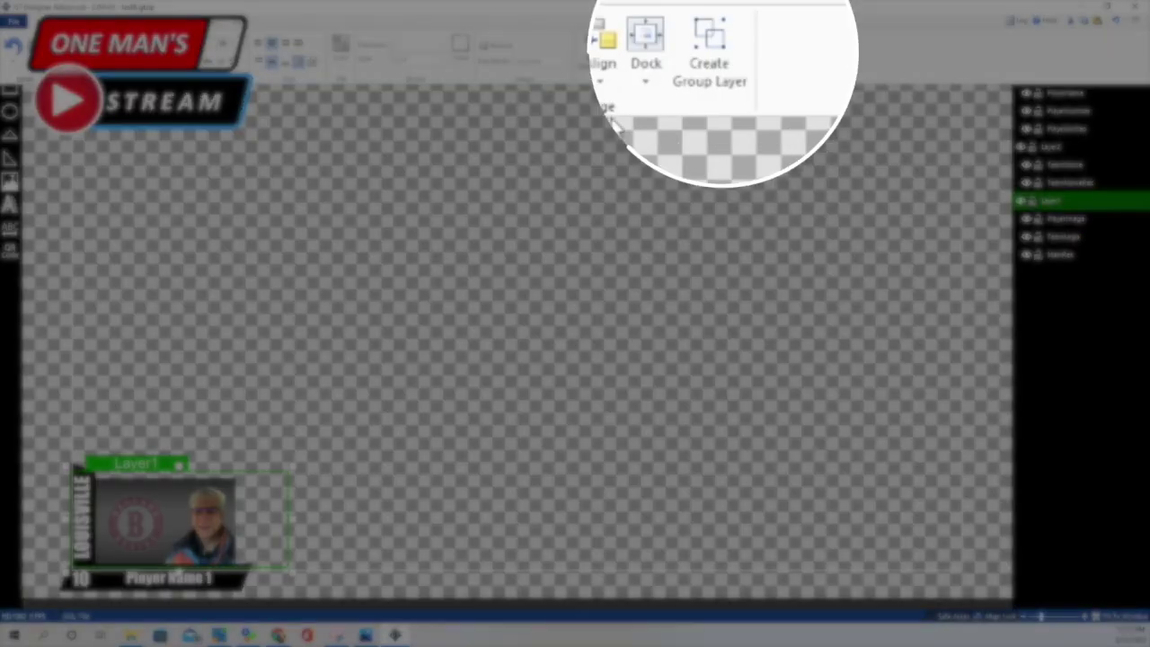
Give Layer1 a Reveal transition from left to right with delay 0 and duration 0.5, and preview the animation.
{"action": "left_click", "coordinate": [714, 69]}
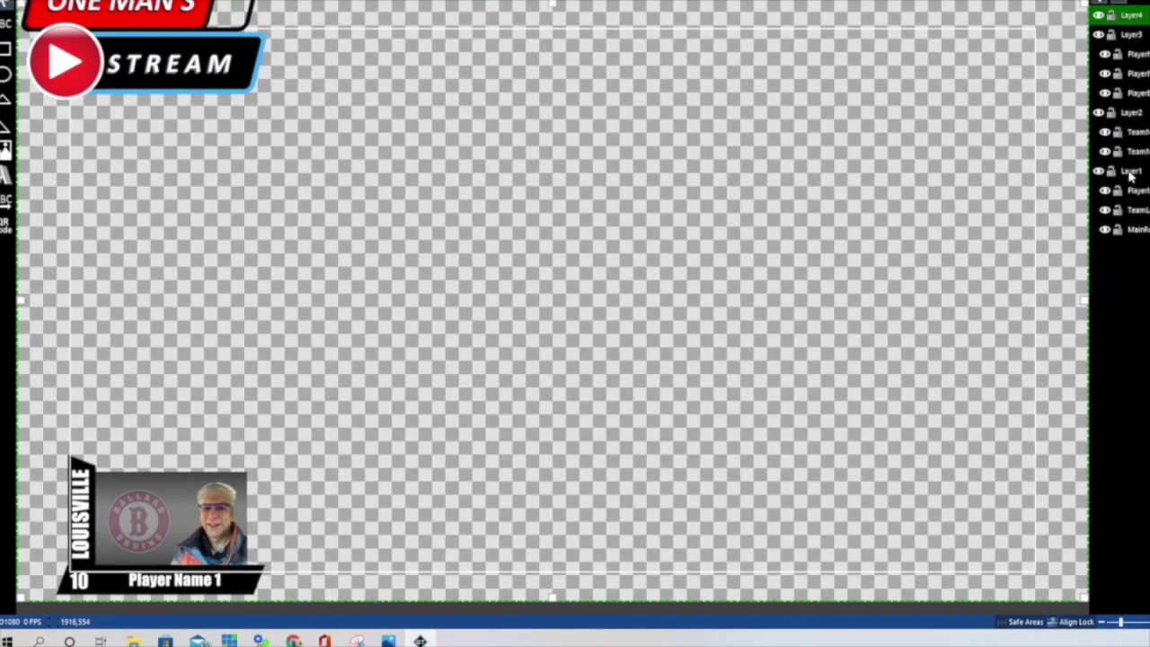
{"action": "left_click", "coordinate": [1130, 173]}
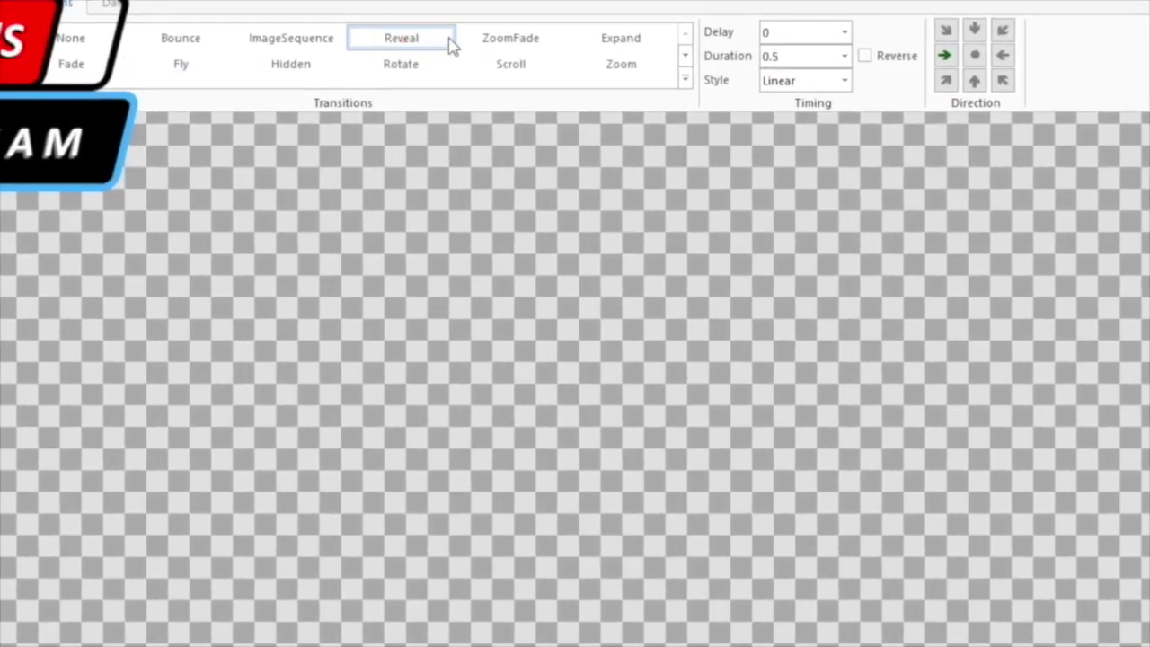
{"action": "left_click", "coordinate": [404, 46]}
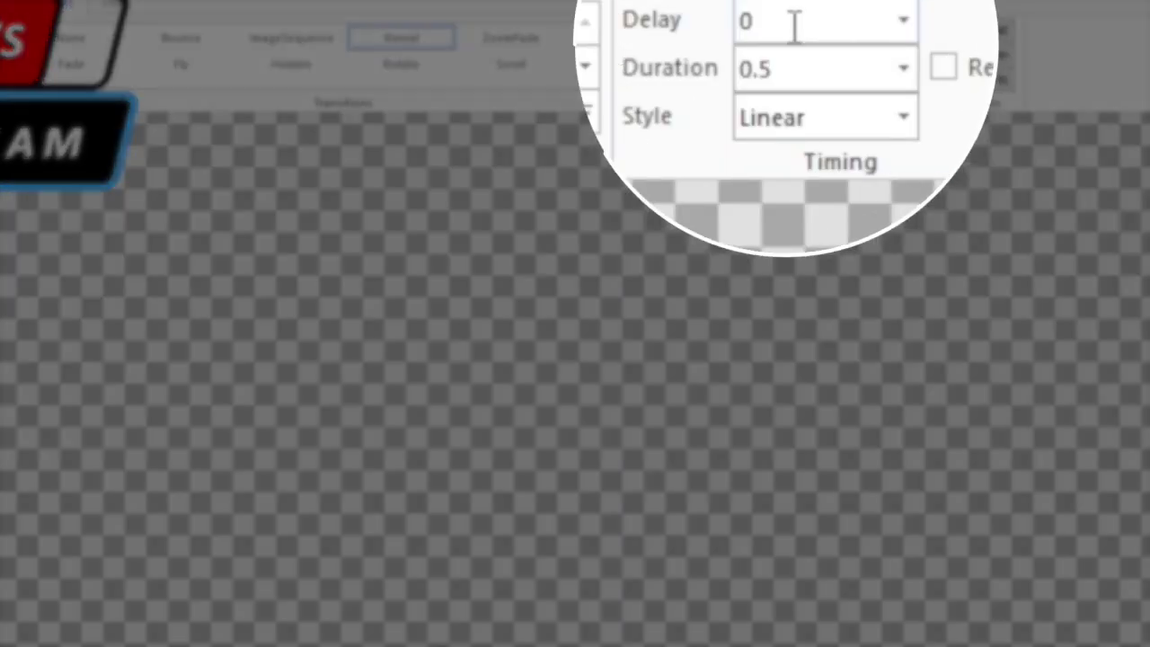
{"action": "left_click", "coordinate": [788, 57]}
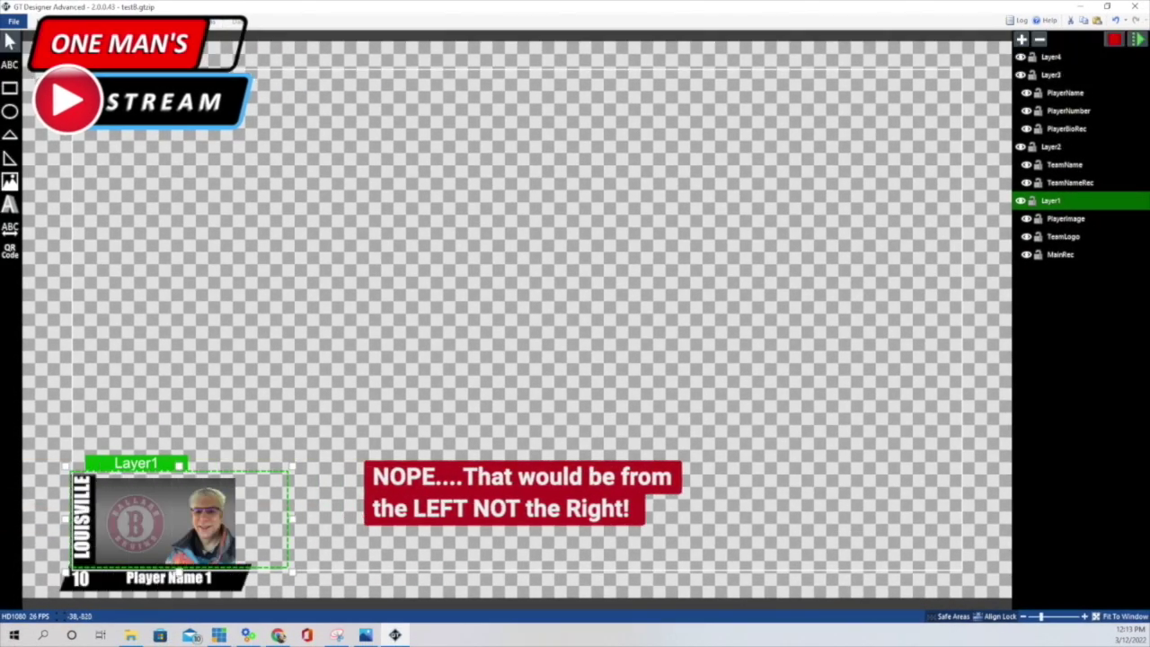
{"action": "left_click", "coordinate": [1052, 57]}
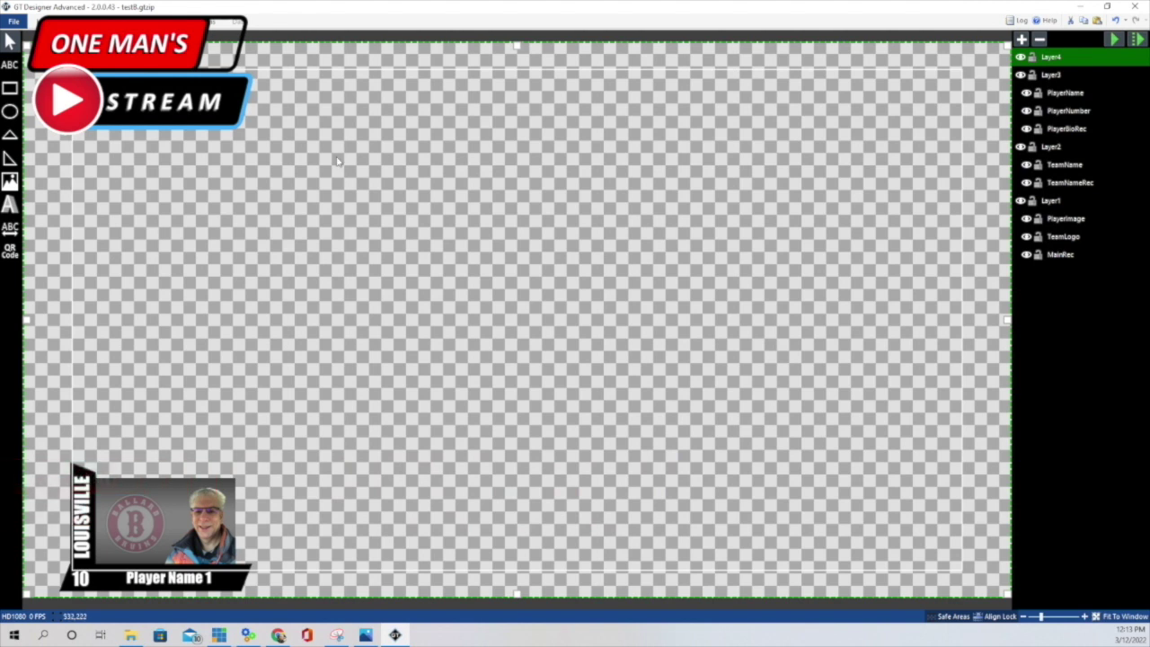
{"action": "left_click", "coordinate": [1114, 40]}
Give Layer2 an upward Reveal transition with a delay of 0.5, a duration of 0.5 and Linear style.
{"action": "left_click", "coordinate": [1050, 149]}
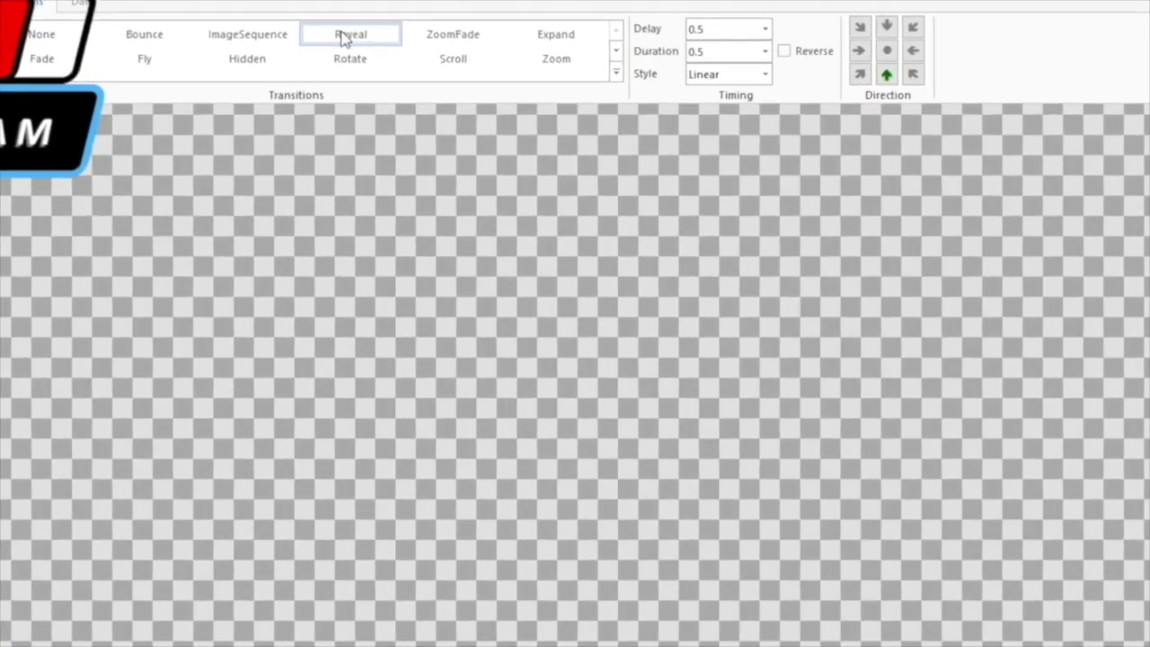
{"action": "left_click", "coordinate": [402, 42]}
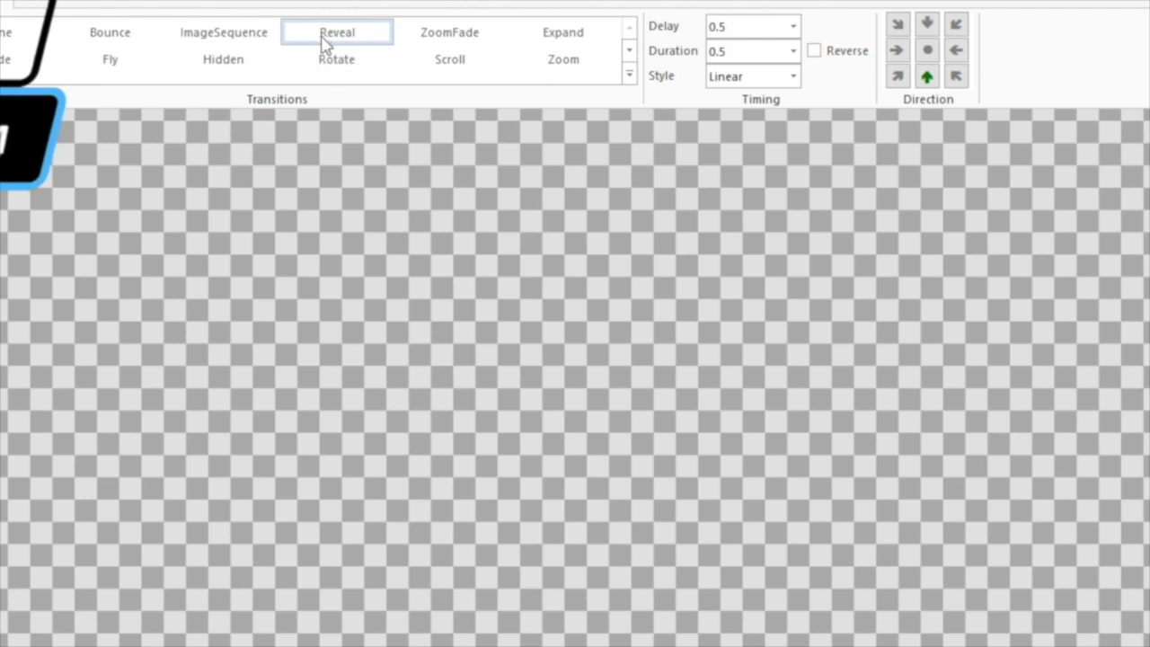
{"action": "left_click", "coordinate": [929, 79]}
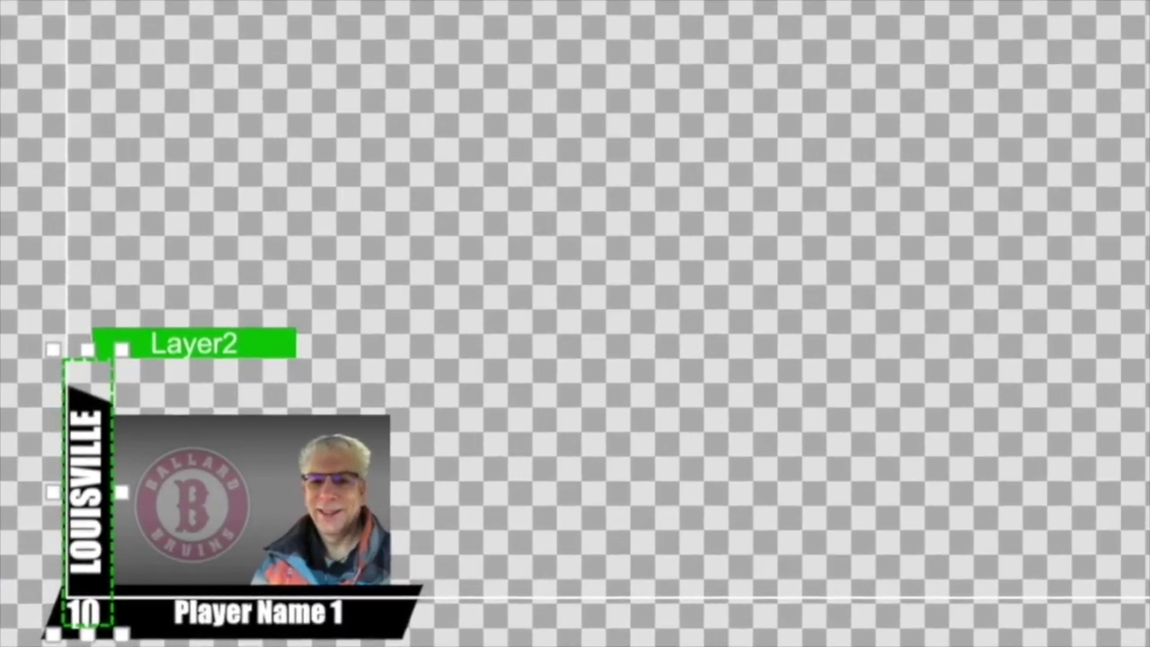
{"action": "left_click", "coordinate": [948, 642]}
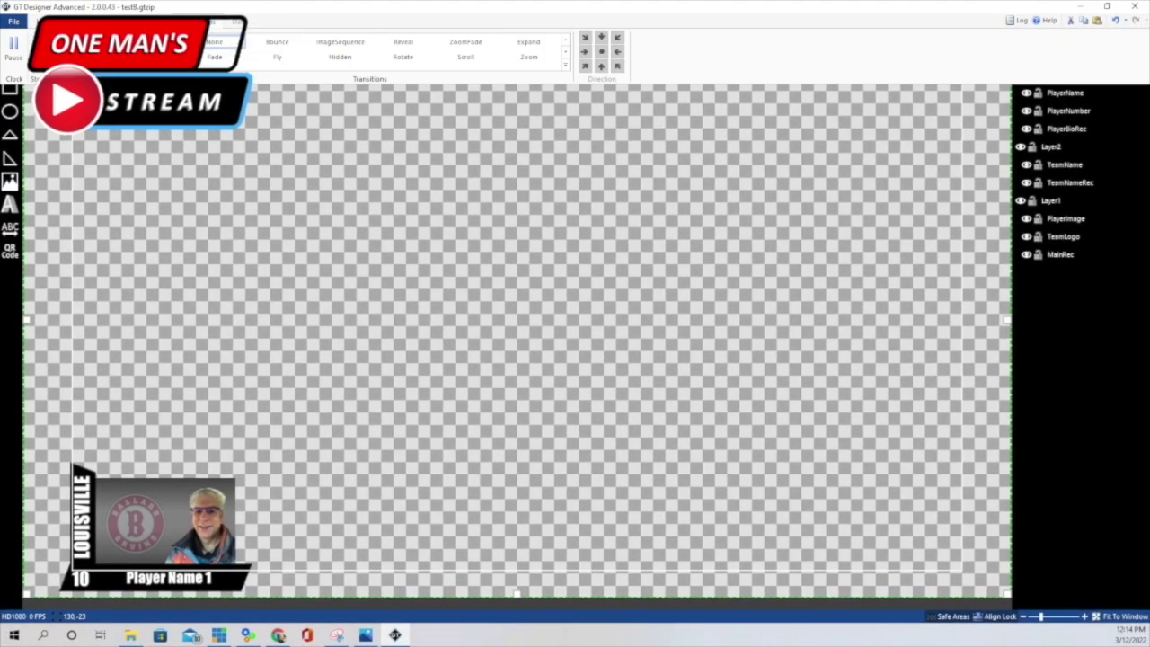
{"action": "left_click", "coordinate": [1051, 147]}
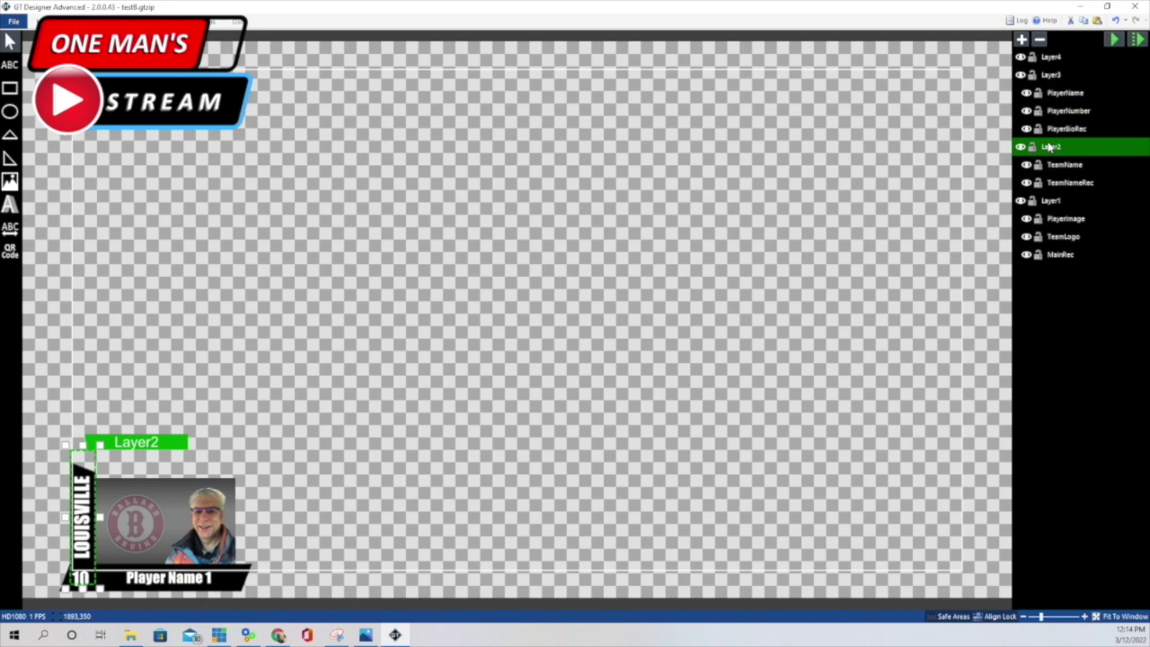
{"action": "left_click", "coordinate": [222, 27]}
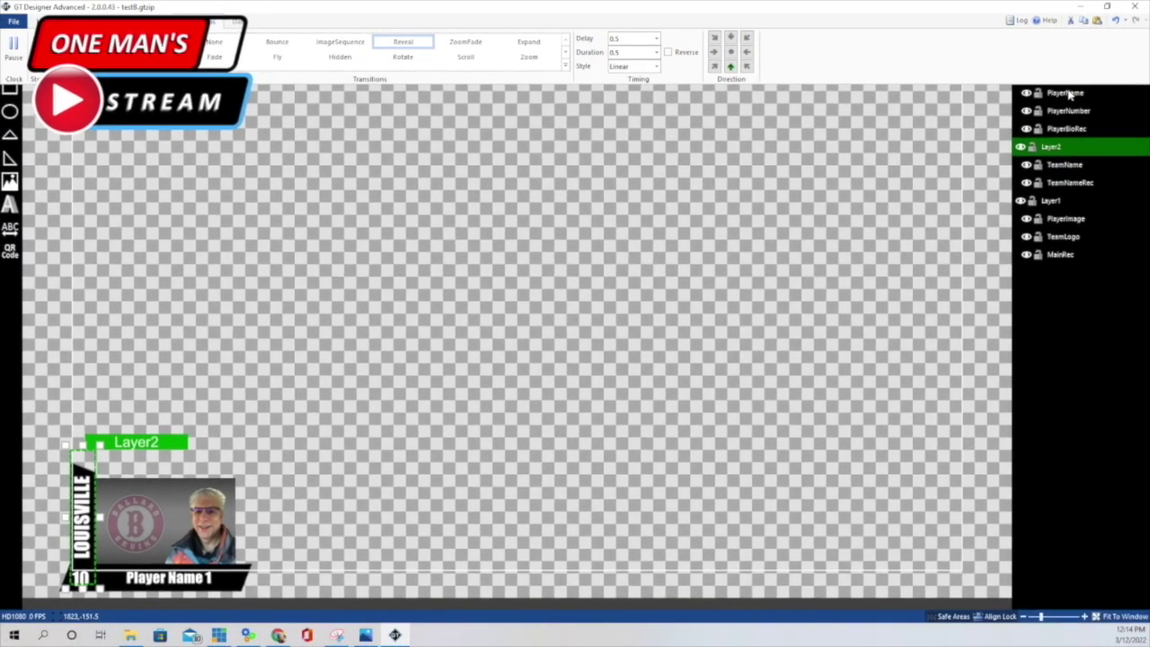
Give Layer3 a left-to-right Reveal transition with delay 0.25 and duration 0.5, and preview the animation.
{"action": "left_click", "coordinate": [1059, 78]}
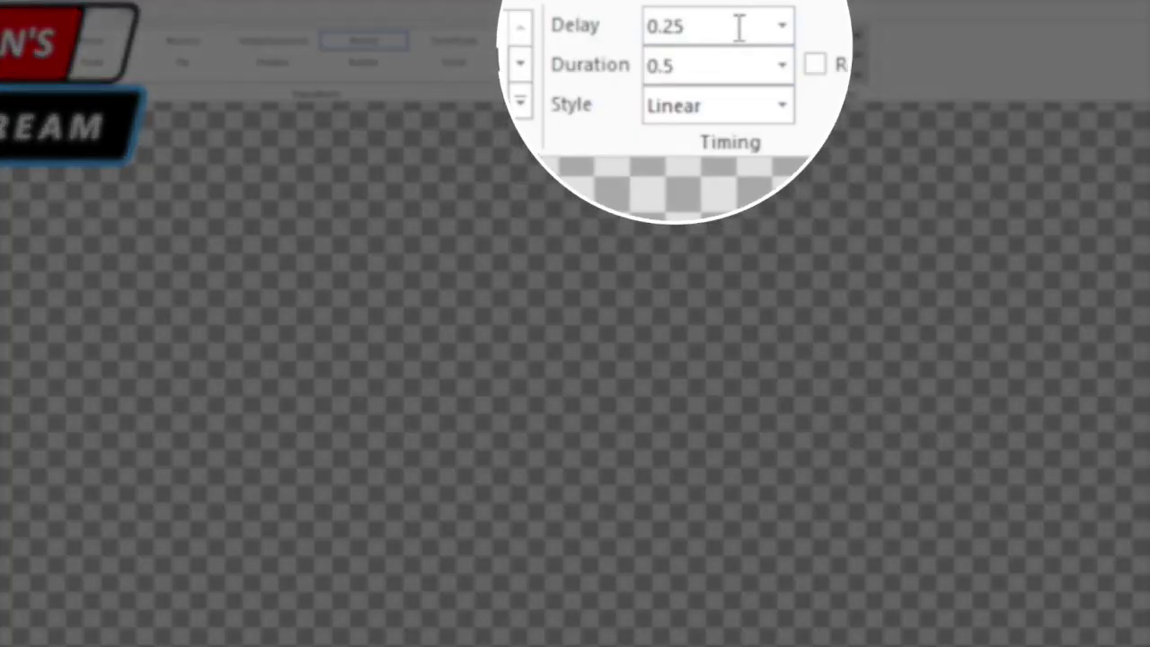
{"action": "left_click", "coordinate": [703, 37]}
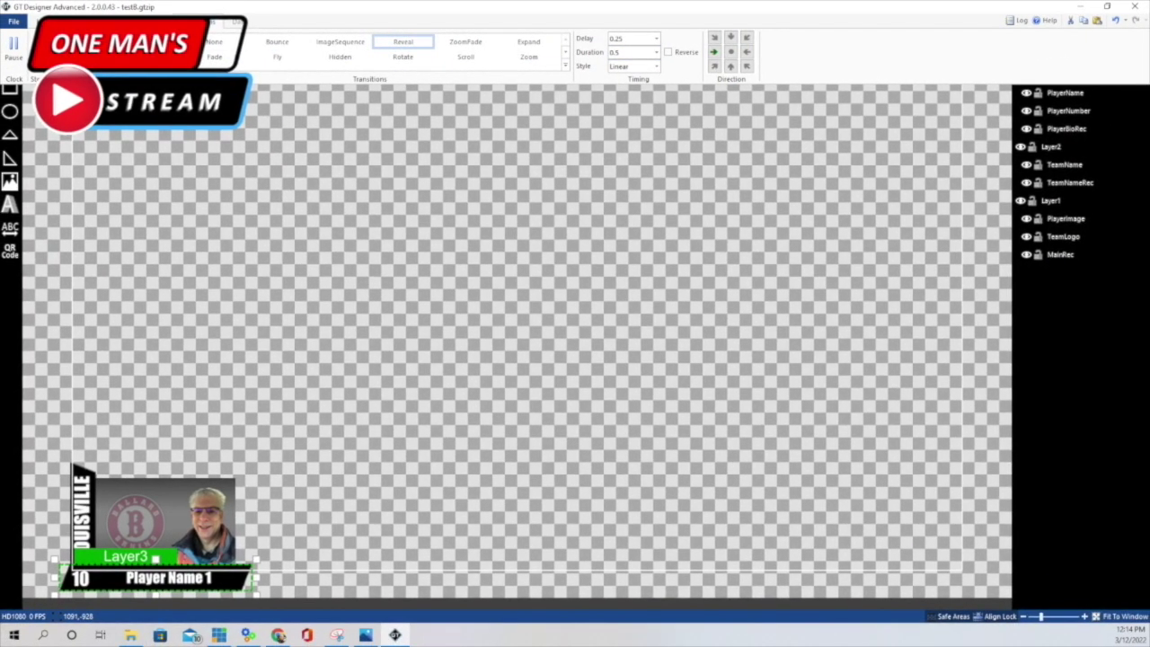
{"action": "left_click", "coordinate": [288, 179]}
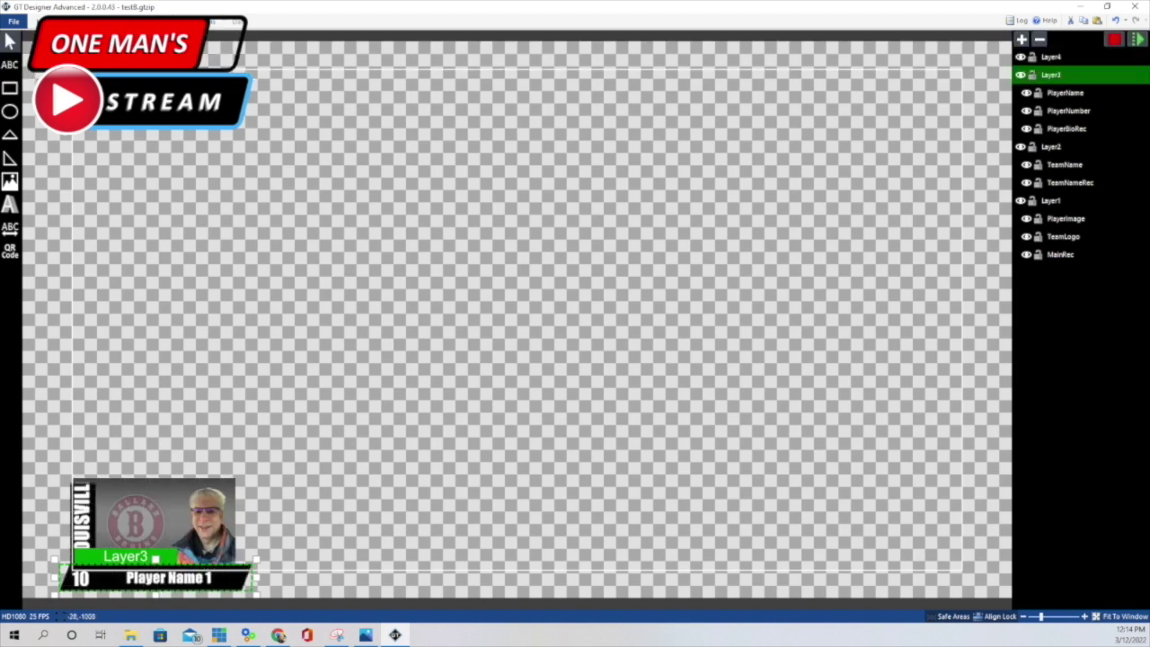
{"action": "left_click", "coordinate": [301, 141]}
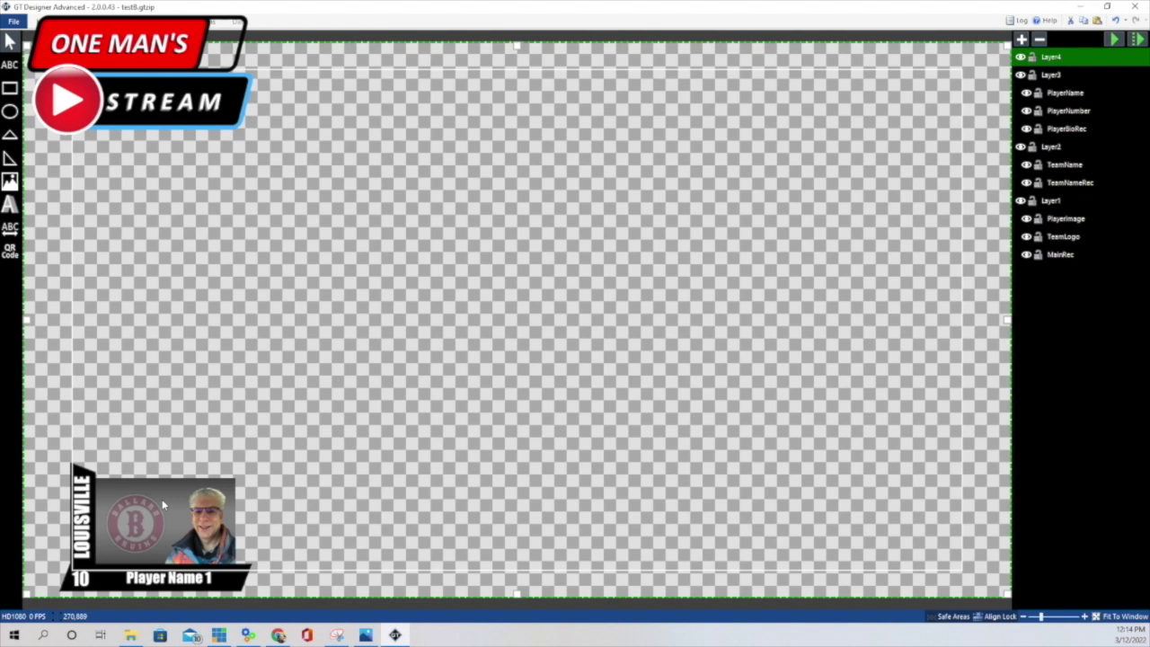
Duplicate Layer1 with its portrait, logo and background, and place the copy just to the right of the first card.
{"action": "left_click", "coordinate": [1051, 201]}
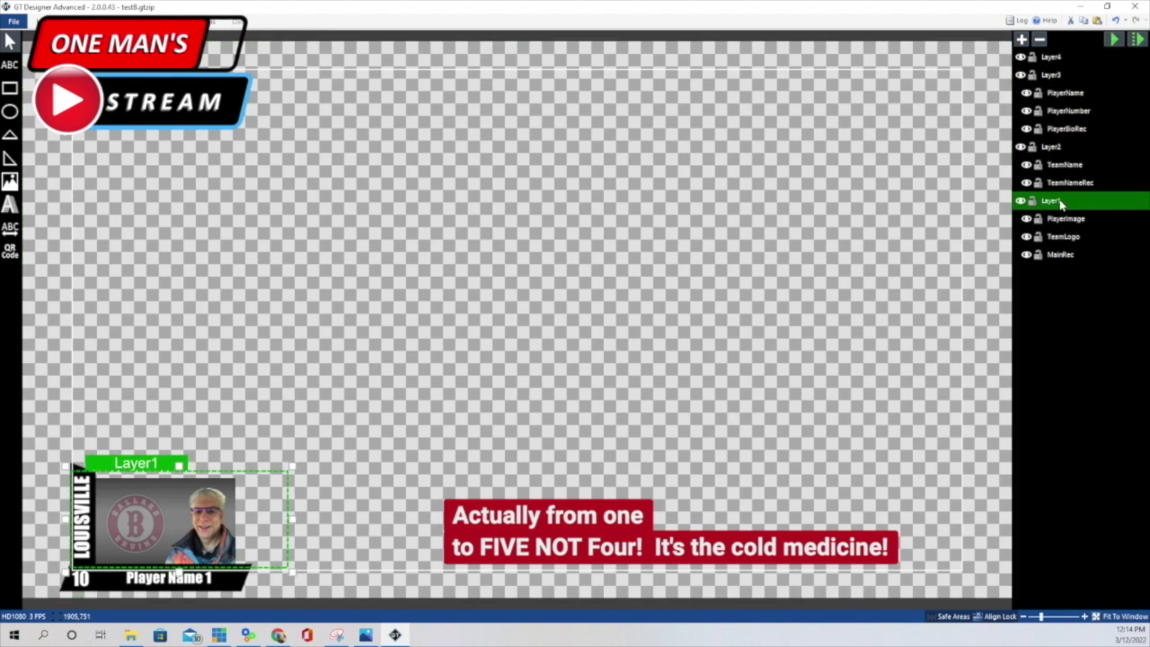
{"action": "right_click", "coordinate": [1064, 206]}
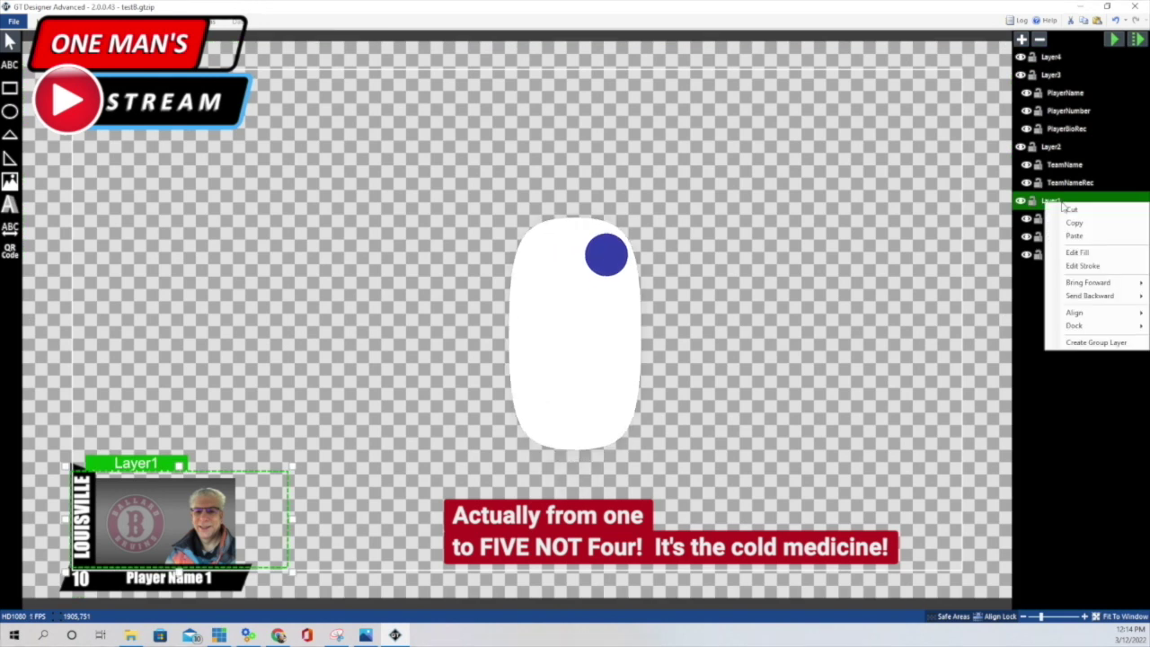
{"action": "left_click", "coordinate": [1072, 224]}
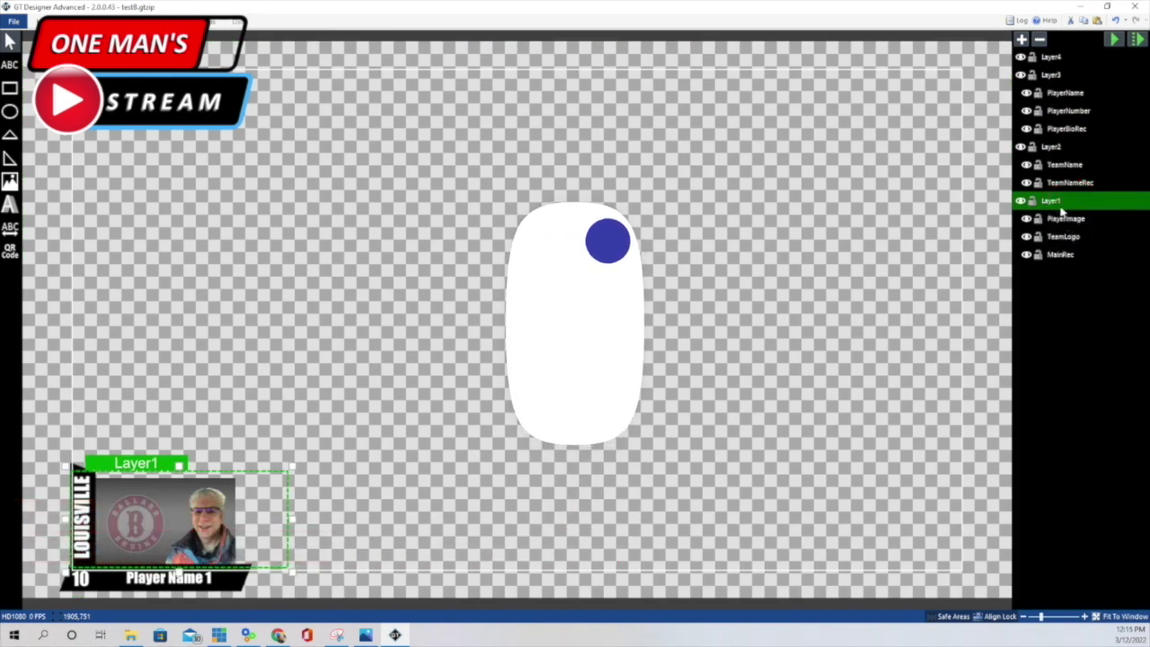
{"action": "right_click", "coordinate": [1068, 208]}
{"action": "left_click", "coordinate": [1075, 237]}
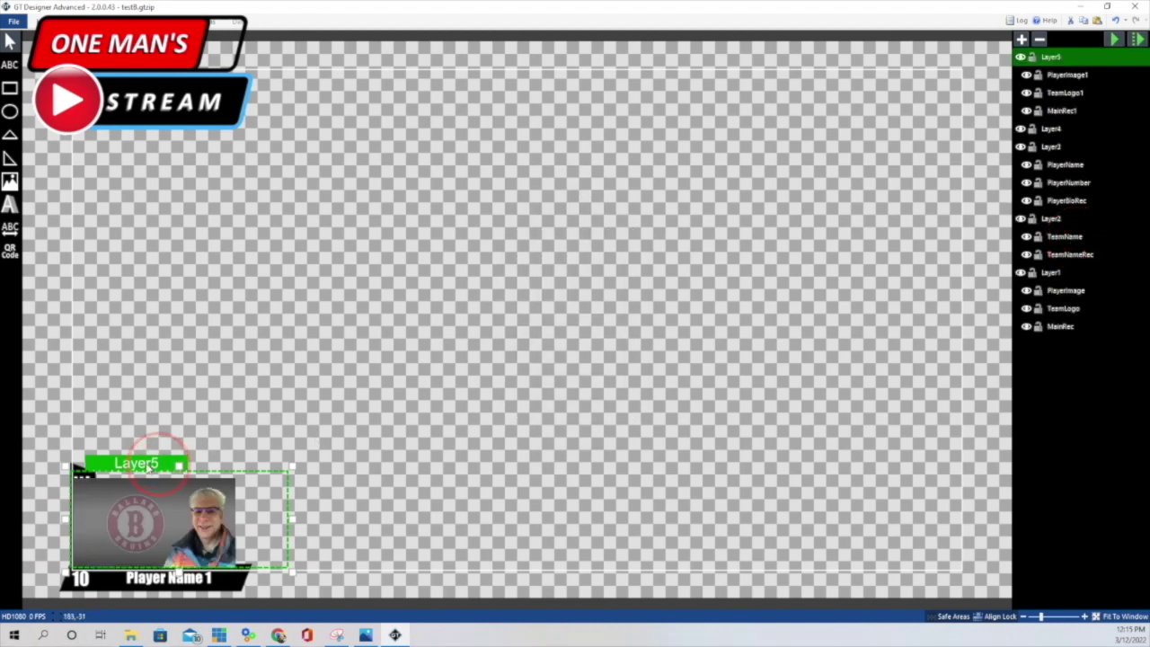
{"action": "left_click_drag", "start_coordinate": [144, 465], "coordinate": [318, 432]}
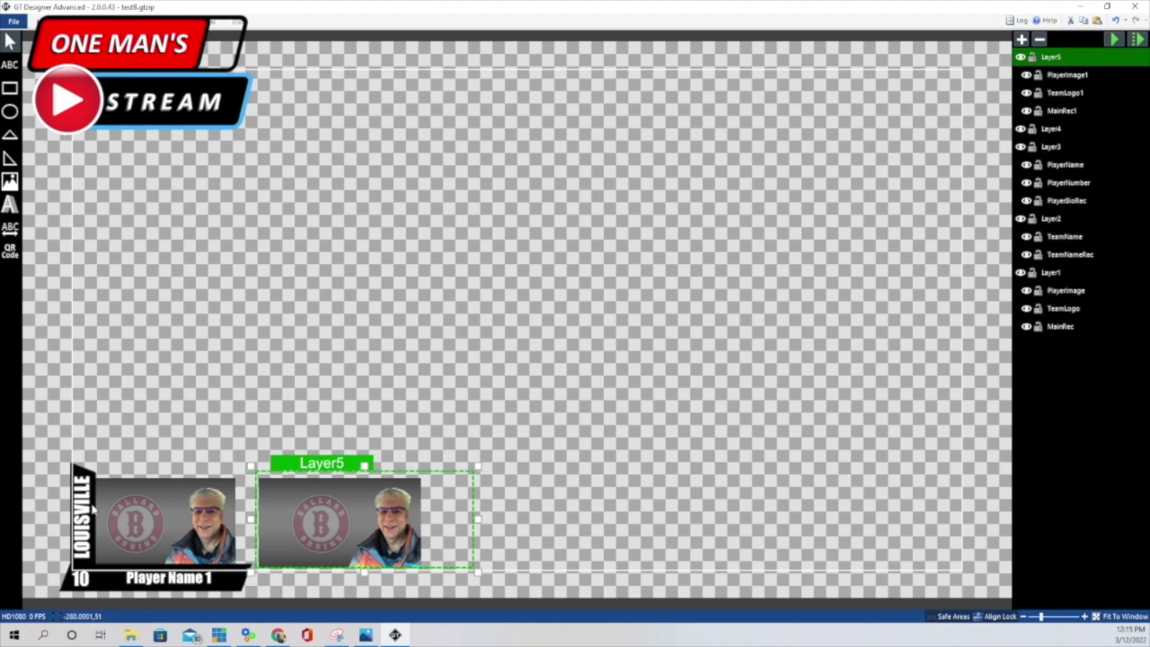
Duplicate Layer2, the vertical LOUISVILLE team name bar.
{"action": "left_click", "coordinate": [86, 486]}
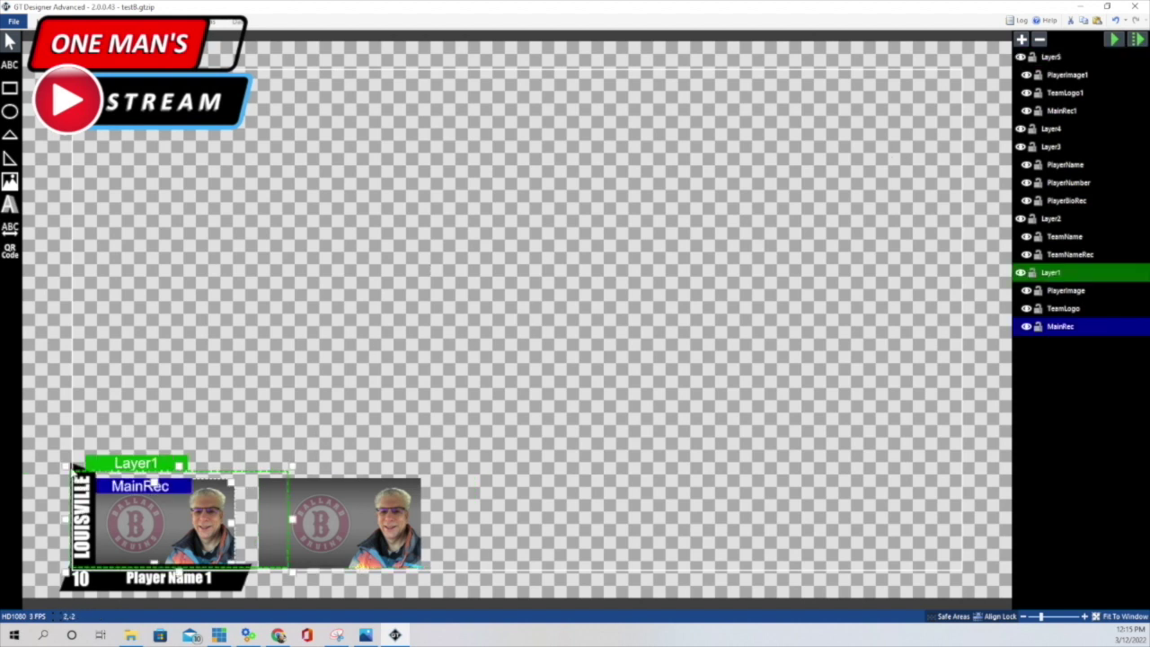
{"action": "left_click", "coordinate": [97, 483]}
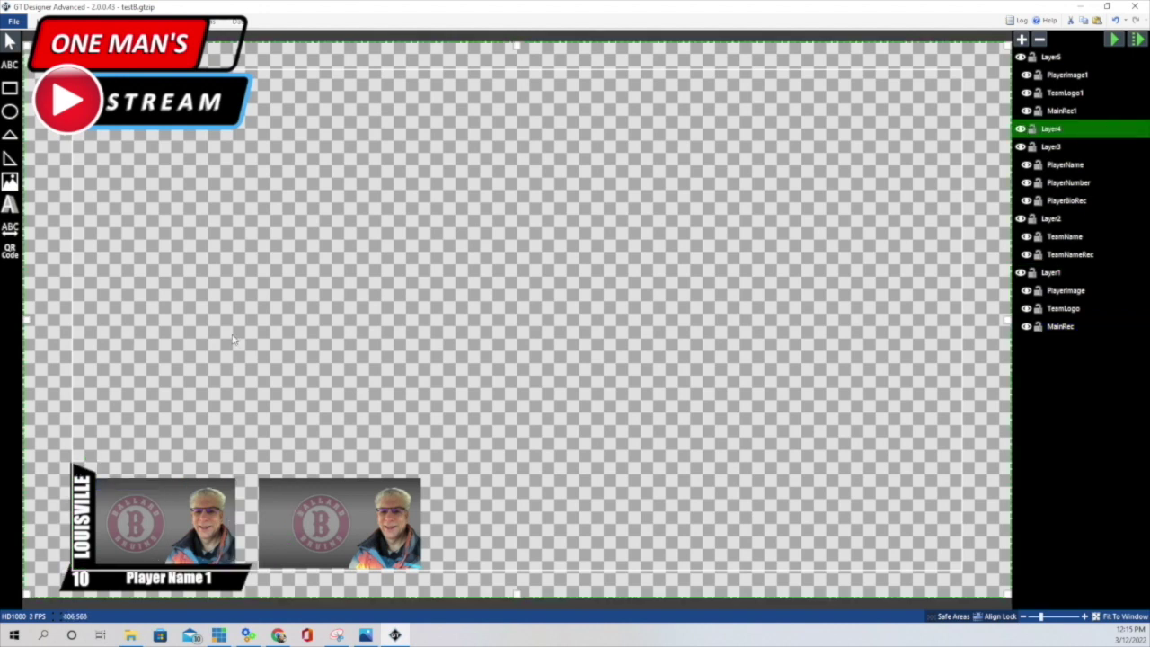
{"action": "left_click", "coordinate": [1053, 219]}
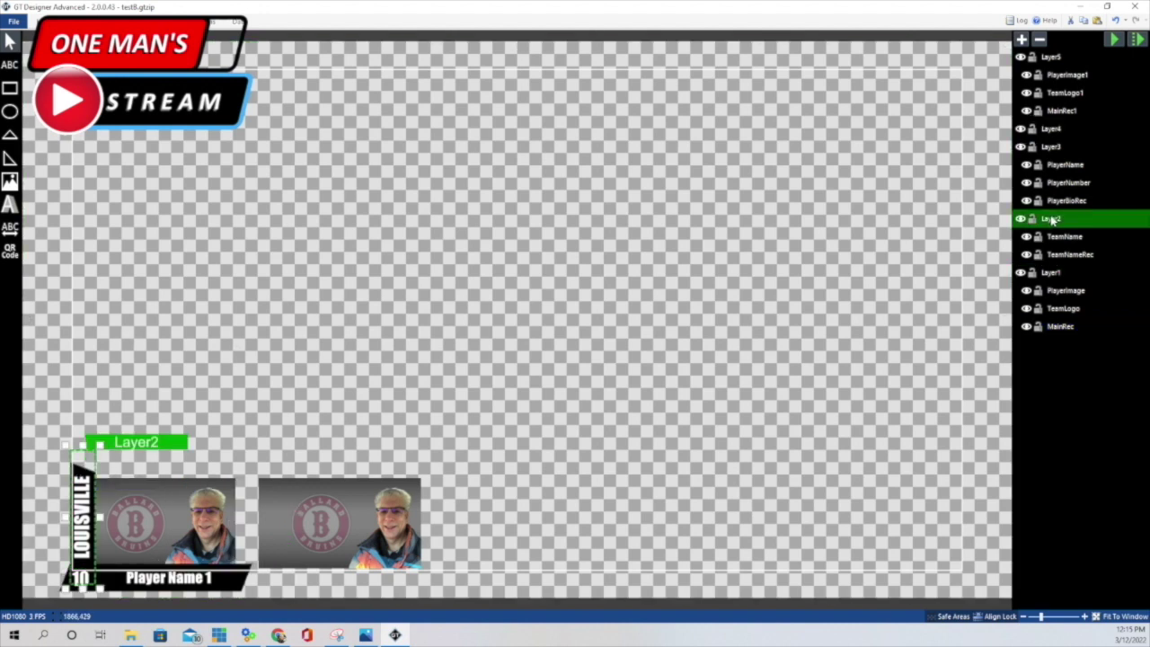
{"action": "right_click", "coordinate": [1059, 227]}
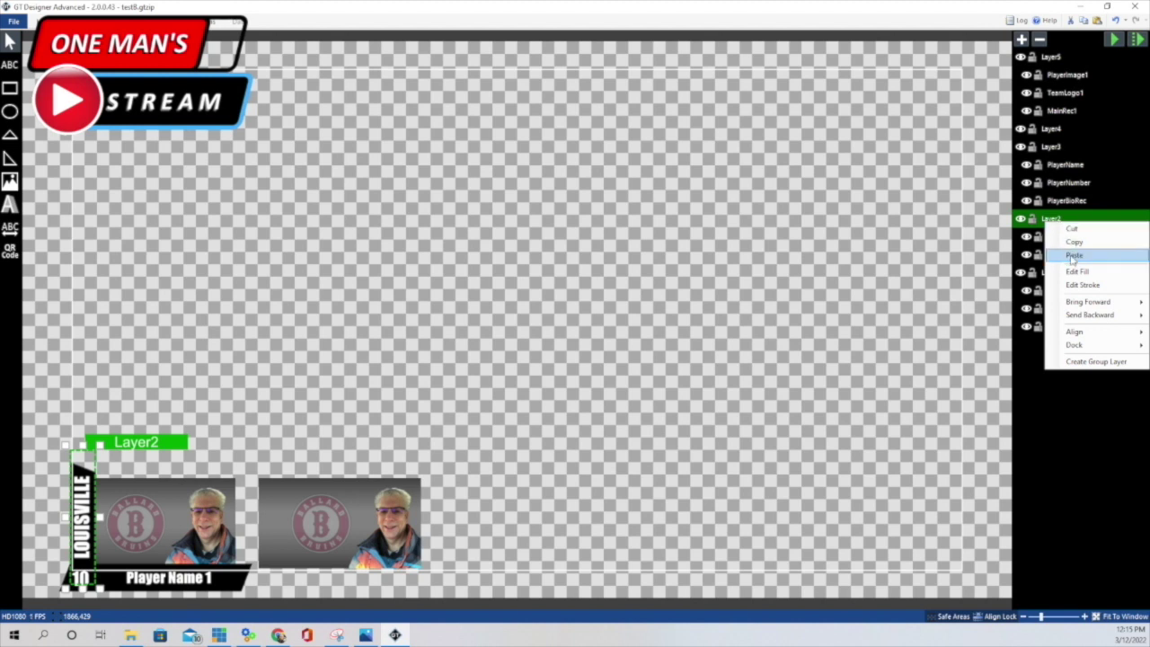
{"action": "left_click", "coordinate": [1069, 242]}
{"action": "right_click", "coordinate": [1066, 224]}
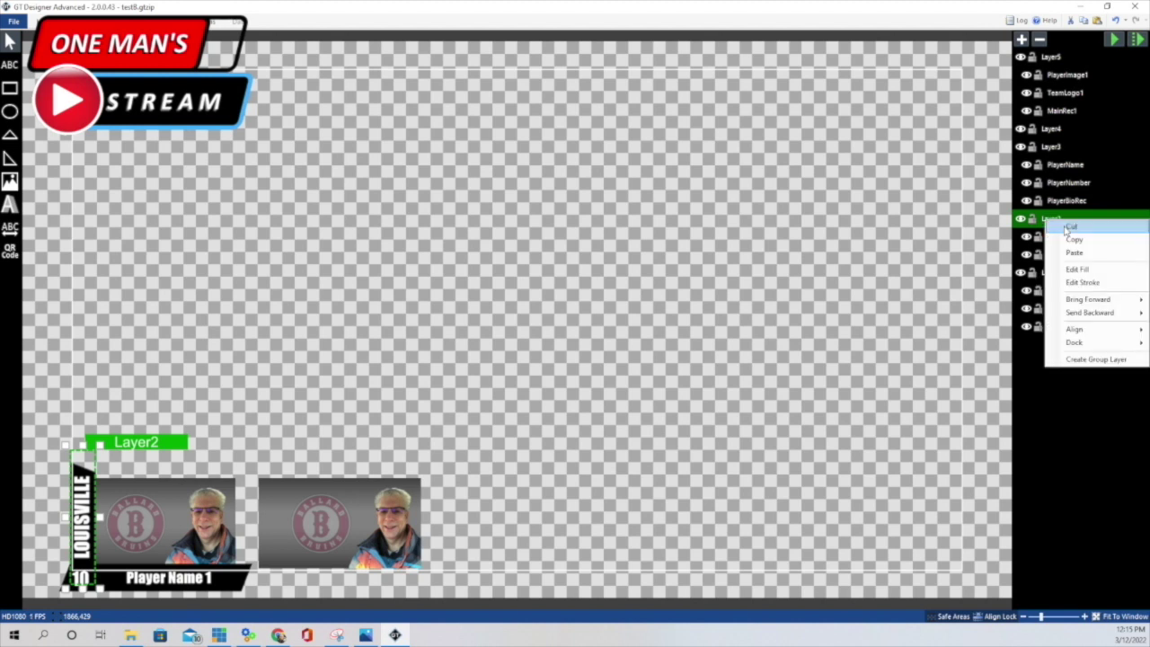
{"action": "left_click", "coordinate": [1074, 252]}
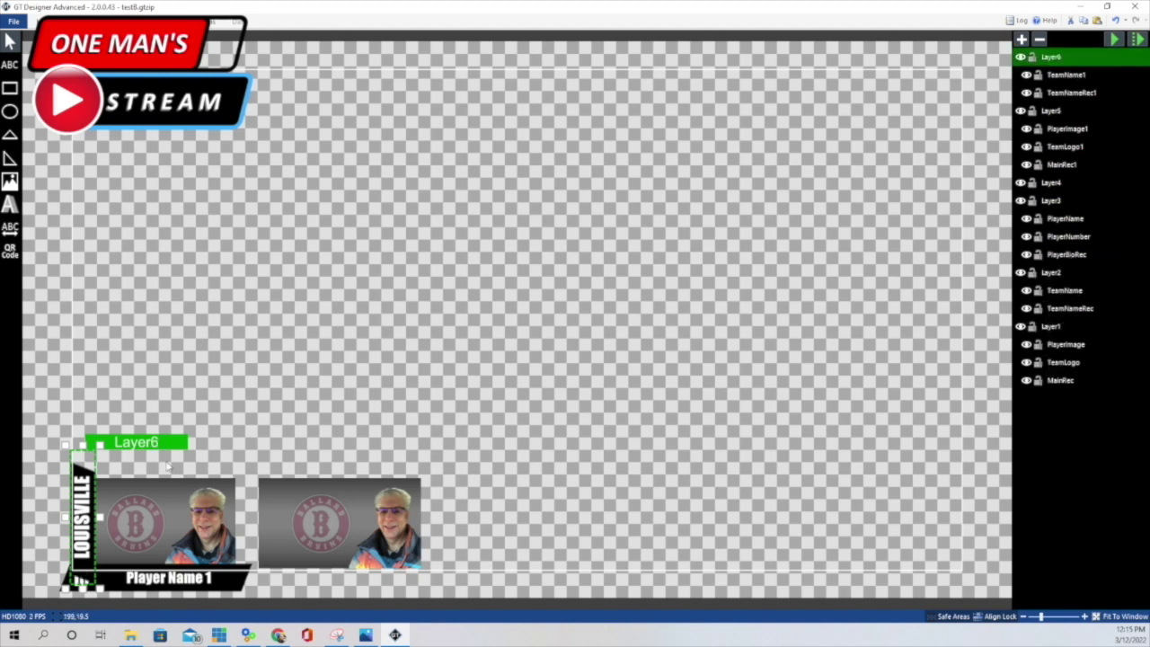
Move the copied team name bar onto the second card's left edge, level with the first card's bar.
{"action": "left_click", "coordinate": [144, 442]}
{"action": "left_click_drag", "start_coordinate": [133, 443], "coordinate": [315, 449]}
{"action": "key", "text": "Right"}
{"action": "key", "text": "Right"}
{"action": "key", "text": "Right"}
{"action": "key", "text": "Down"}
{"action": "key", "text": "Down"}
{"action": "key", "text": "Down"}
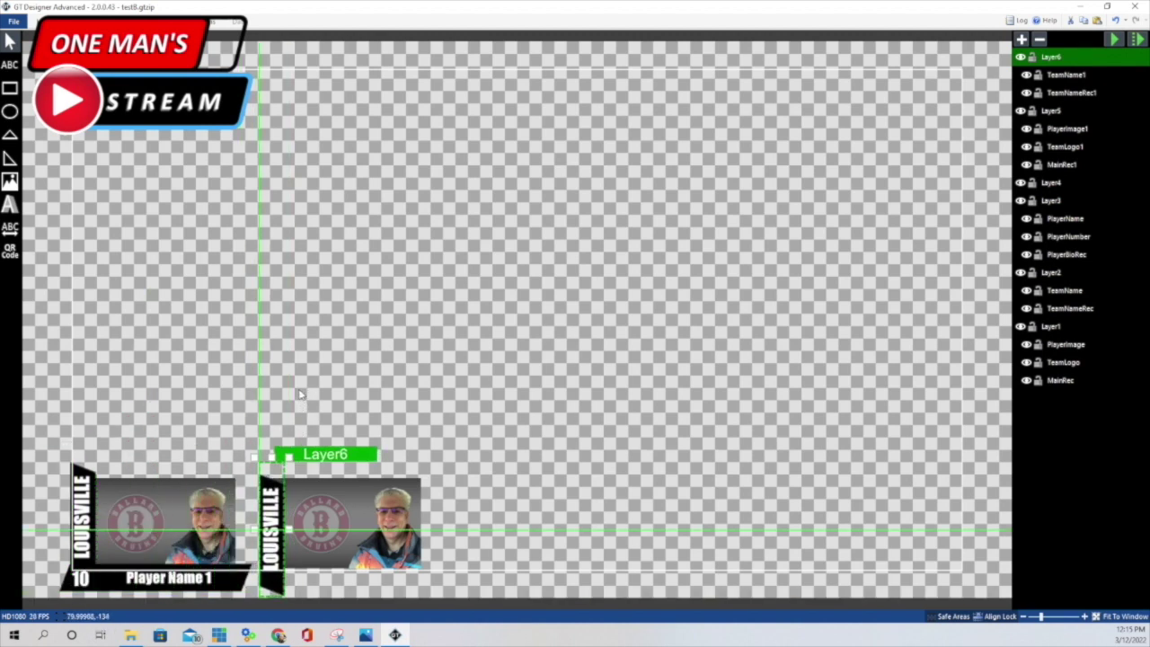
{"action": "key", "text": "Up"}
{"action": "key", "text": "Up"}
{"action": "key", "text": "Up"}
{"action": "key", "text": "Up"}
{"action": "key", "text": "Up"}
{"action": "key", "text": "Up"}
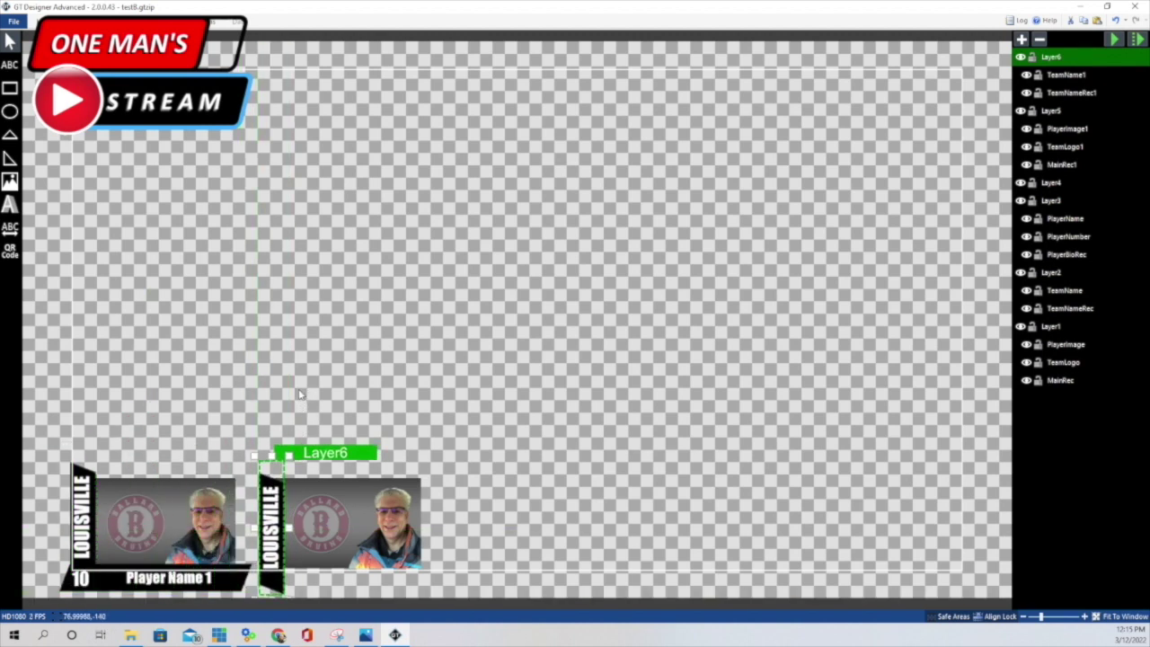
{"action": "key", "text": "Up"}
{"action": "key", "text": "Up"}
{"action": "key", "text": "Up"}
{"action": "key", "text": "Up"}
{"action": "key", "text": "Up"}
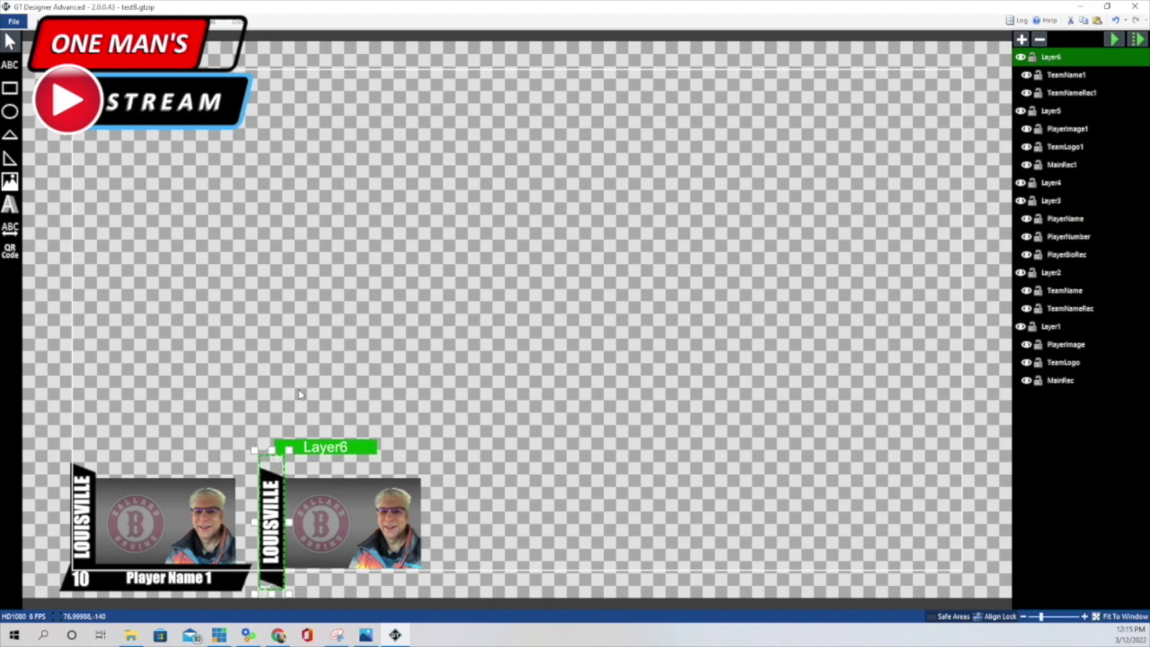
{"action": "key", "text": "Up"}
{"action": "key", "text": "Up"}
{"action": "key", "text": "Up"}
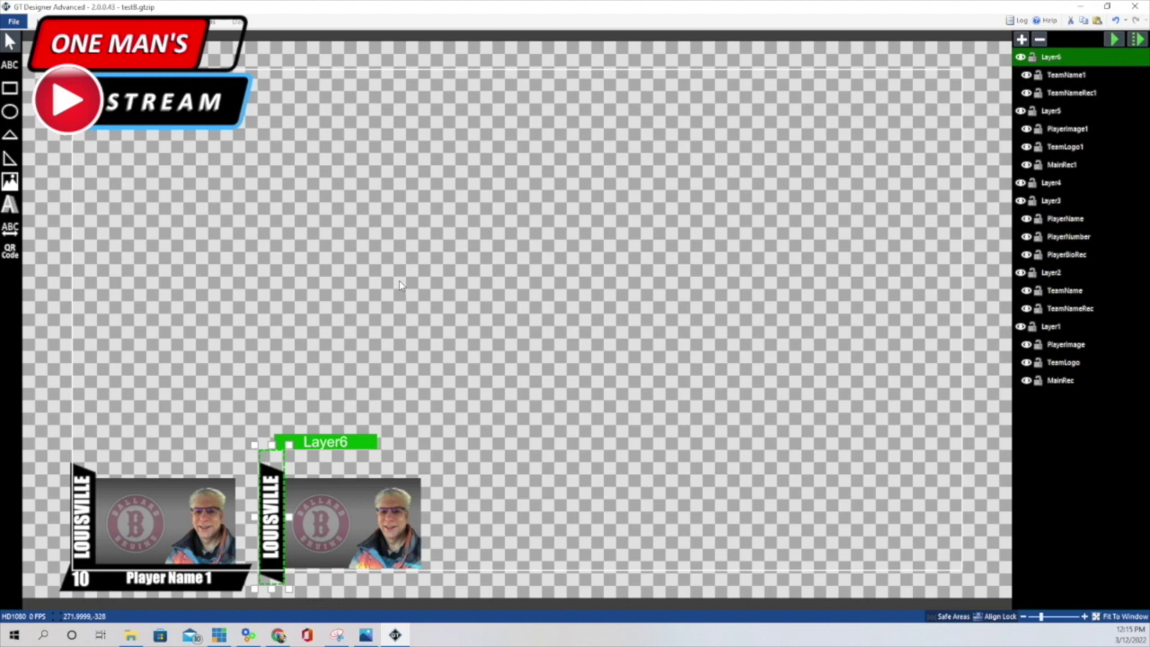
Duplicate Layer3, the bar with the player name and number.
{"action": "left_click", "coordinate": [85, 581]}
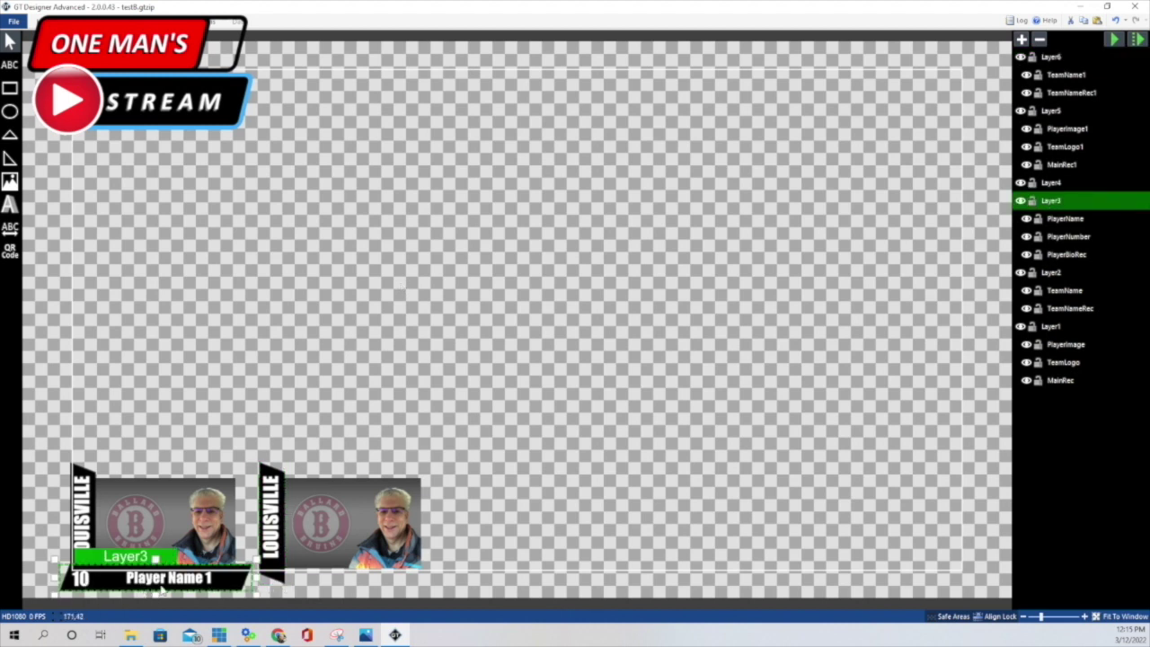
{"action": "right_click", "coordinate": [1058, 202]}
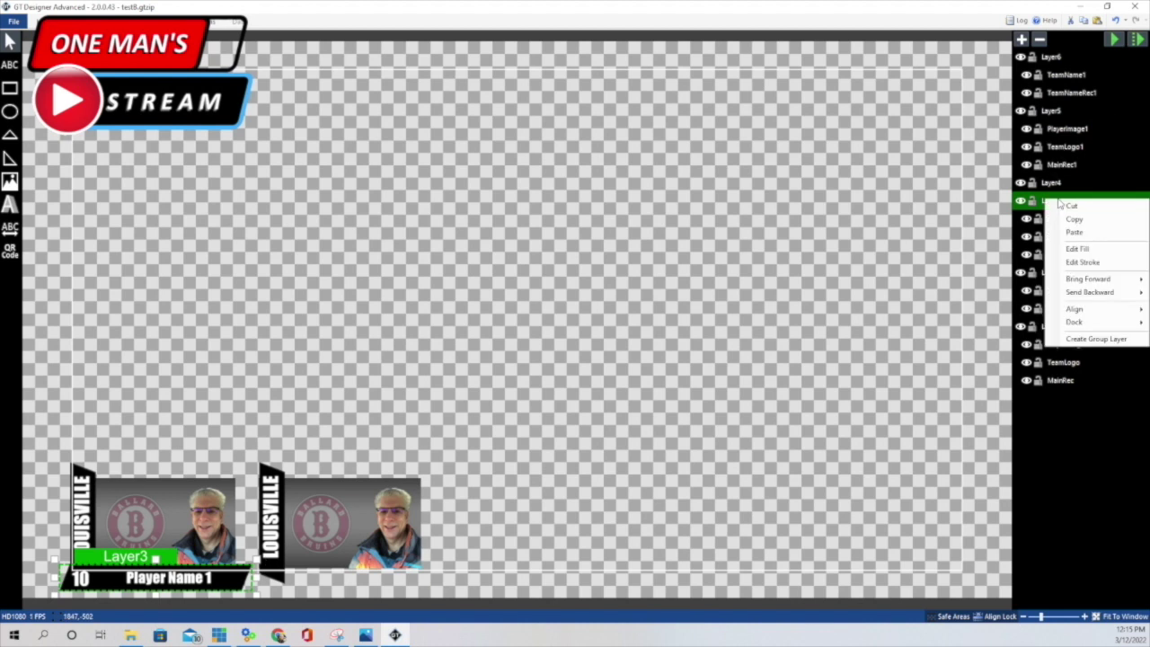
{"action": "left_click", "coordinate": [1078, 223]}
{"action": "right_click", "coordinate": [1061, 201]}
{"action": "left_click", "coordinate": [1076, 233]}
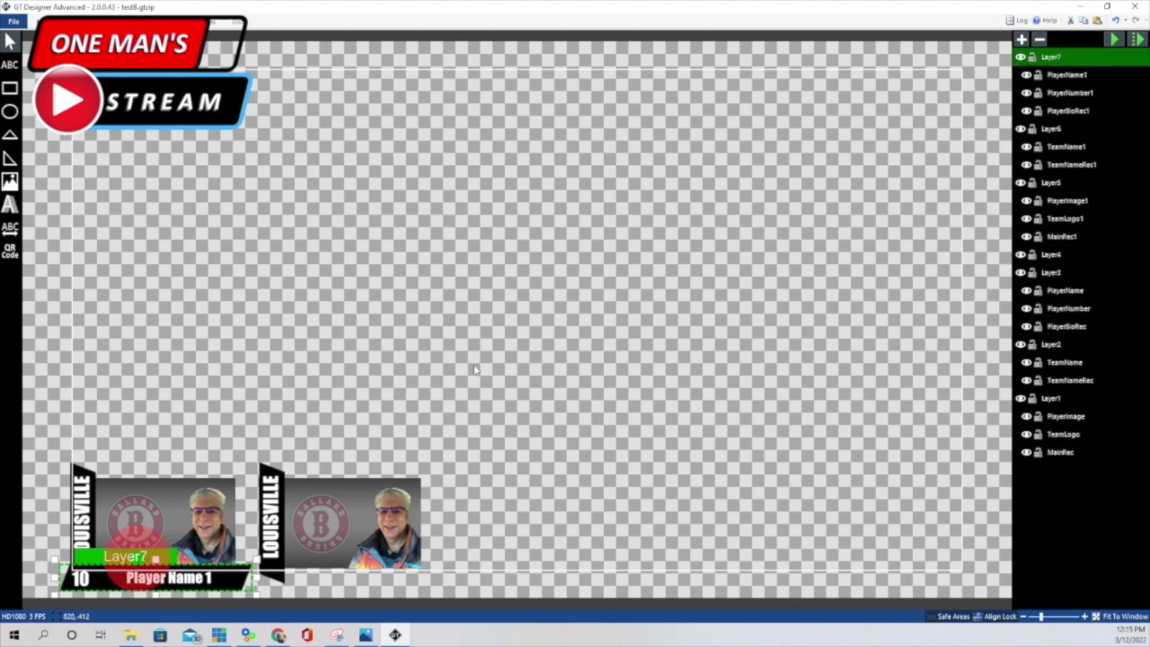
Move the copied player name bar beneath the second card, level with the first card's bar.
{"action": "left_click_drag", "start_coordinate": [132, 556], "coordinate": [290, 513]}
{"action": "key", "text": "Up"}
{"action": "key", "text": "Up"}
{"action": "key", "text": "Up"}
{"action": "key", "text": "Up"}
{"action": "key", "text": "Up"}
{"action": "key", "text": "Up"}
{"action": "key", "text": "Left"}
{"action": "key", "text": "Left"}
{"action": "key", "text": "Left"}
{"action": "key", "text": "Left"}
{"action": "key", "text": "Left"}
{"action": "key", "text": "Left"}
{"action": "key", "text": "Left"}
{"action": "key", "text": "Left"}
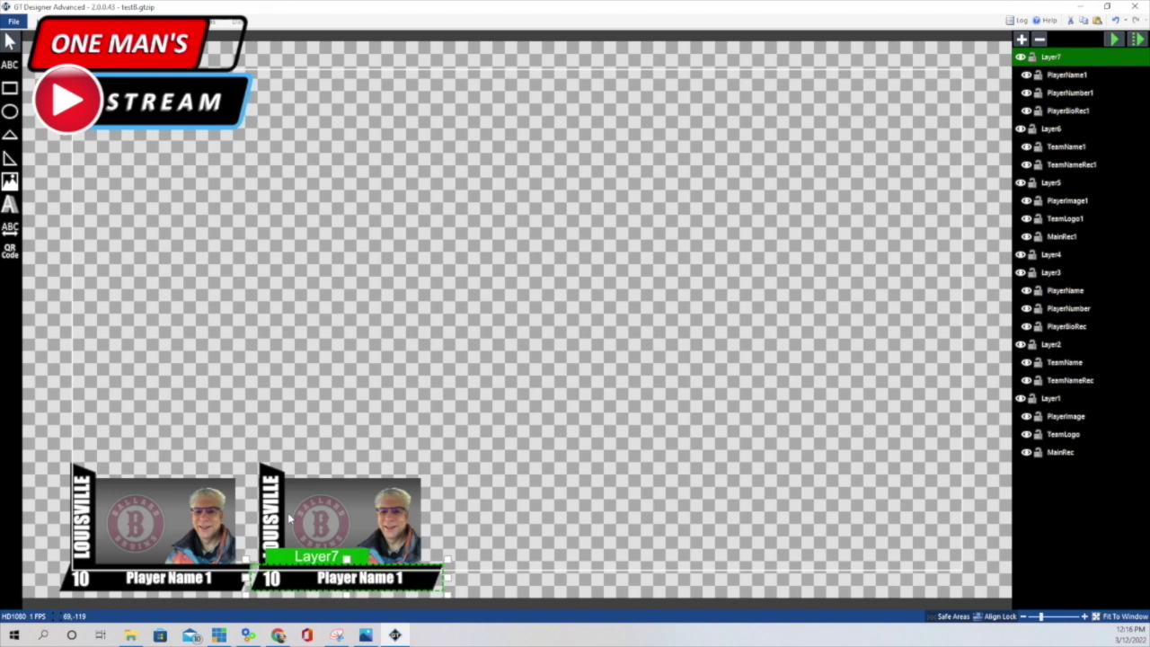
{"action": "key", "text": "Left"}
{"action": "key", "text": "Left"}
{"action": "key", "text": "Left"}
{"action": "key", "text": "Left"}
{"action": "key", "text": "Left"}
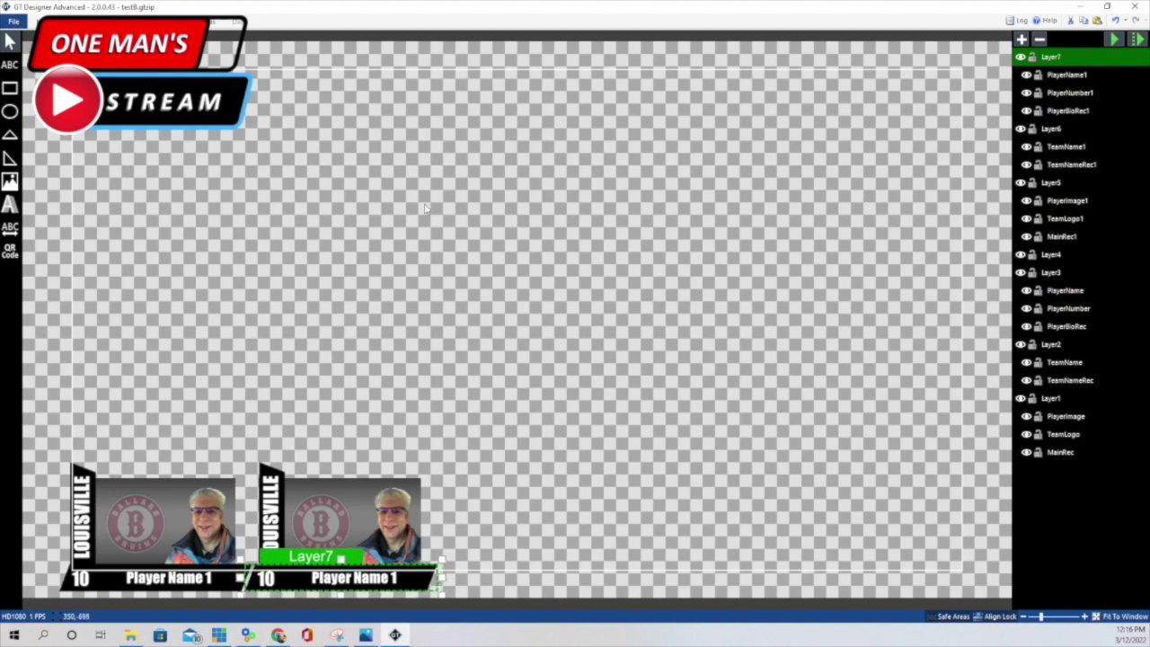
Duplicate Layer1 and Layer2 and place the copies as the third player card's picture panel and team name bar.
{"action": "left_click", "coordinate": [229, 173]}
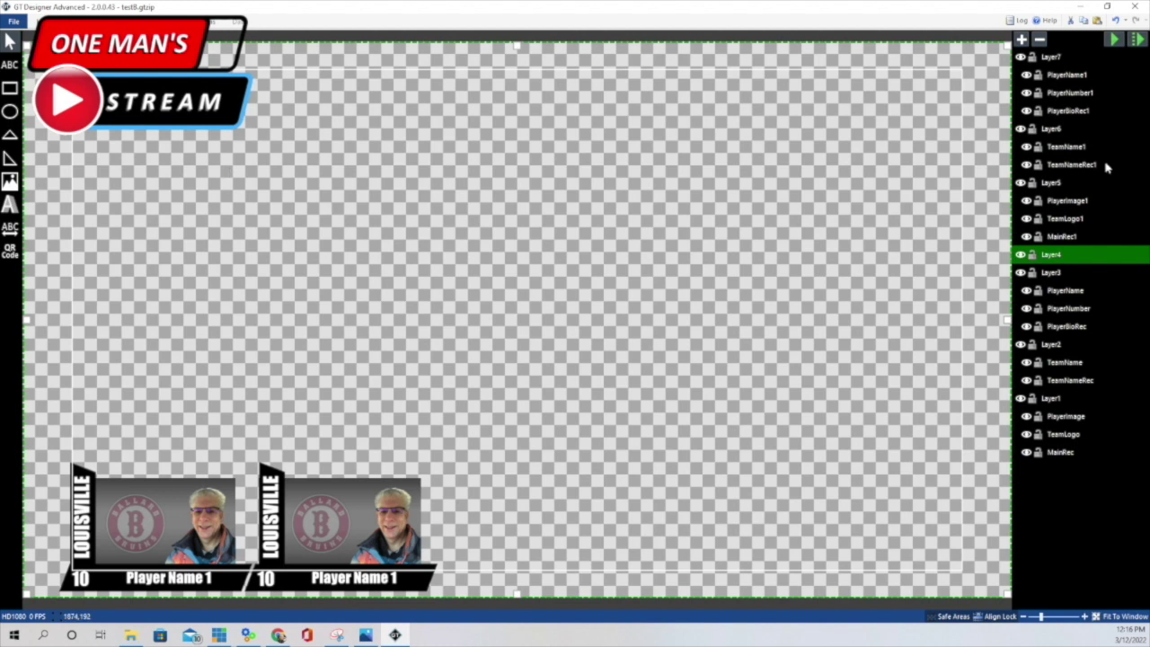
{"action": "right_click", "coordinate": [1050, 398]}
{"action": "left_click", "coordinate": [1068, 424]}
{"action": "left_click", "coordinate": [1053, 345]}
{"action": "left_click", "coordinate": [1051, 417]}
{"action": "key", "text": "ctrl+d"}
{"action": "mouse_move", "coordinate": [440, 420]}
{"action": "left_mouse_down"}
{"action": "mouse_move", "coordinate": [460, 419]}
{"action": "mouse_move", "coordinate": [450, 420]}
{"action": "left_mouse_up"}
Duplicate Layer3 and move the copied player name bar beneath the third card, level with the other name bars.
{"action": "right_click", "coordinate": [1051, 470]}
{"action": "left_click", "coordinate": [1051, 399]}
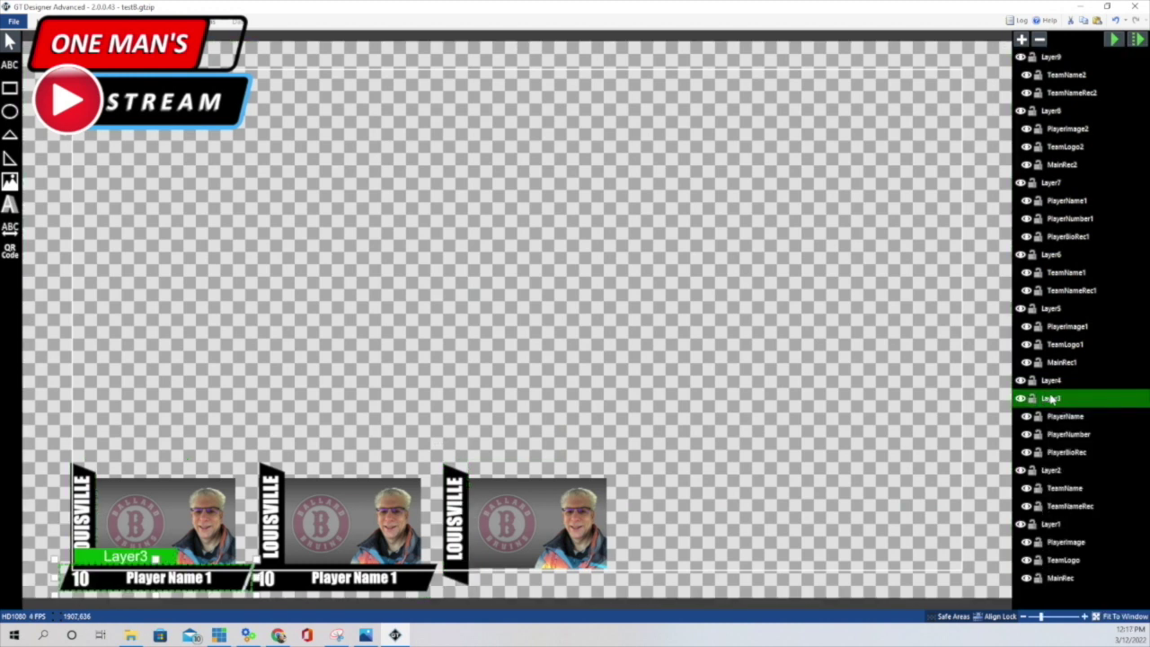
{"action": "key", "text": "ctrl+d"}
{"action": "left_click_drag", "start_coordinate": [162, 578], "coordinate": [530, 576]}
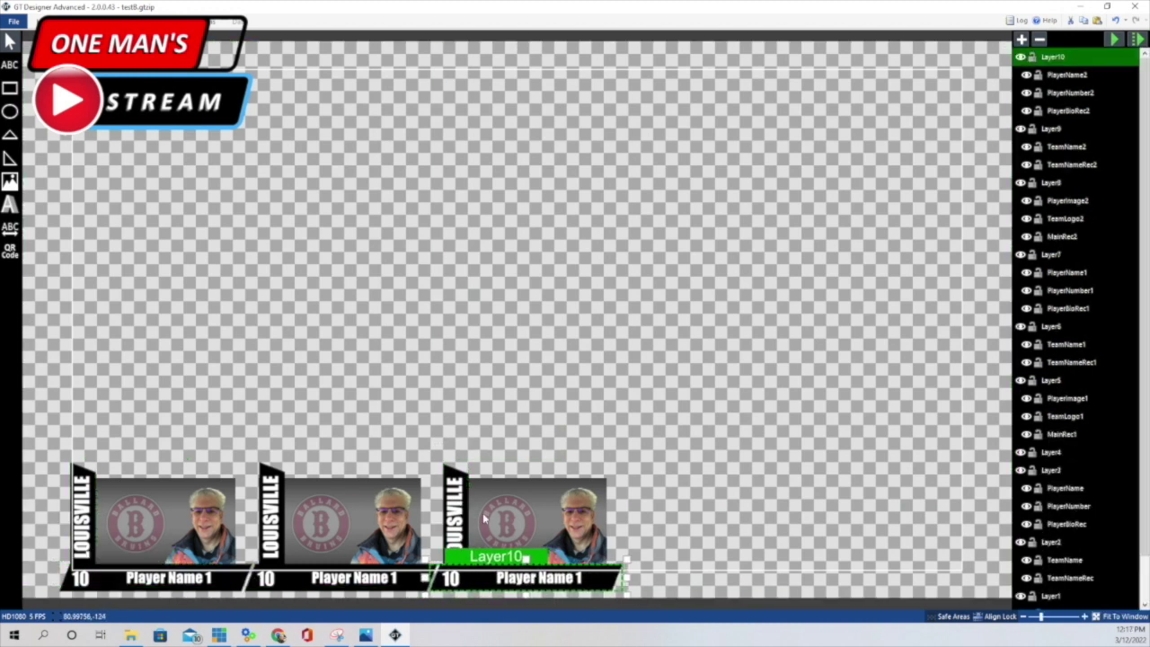
Duplicate Layer1 and place the copied picture panel beside the third card as the fourth card's picture.
{"action": "left_click", "coordinate": [1051, 542]}
{"action": "right_click", "coordinate": [1052, 596]}
{"action": "left_click", "coordinate": [1092, 563]}
{"action": "left_click_drag", "start_coordinate": [135, 503], "coordinate": [675, 430]}
Duplicate Layer2 and move the copied LOUISVILLE team name bar onto the fourth card's left edge.
{"action": "scroll", "coordinate": [1052, 542], "scroll_direction": "down", "scroll_amount": 3}
{"action": "left_click", "coordinate": [1051, 488]}
{"action": "key", "text": "ctrl+d"}
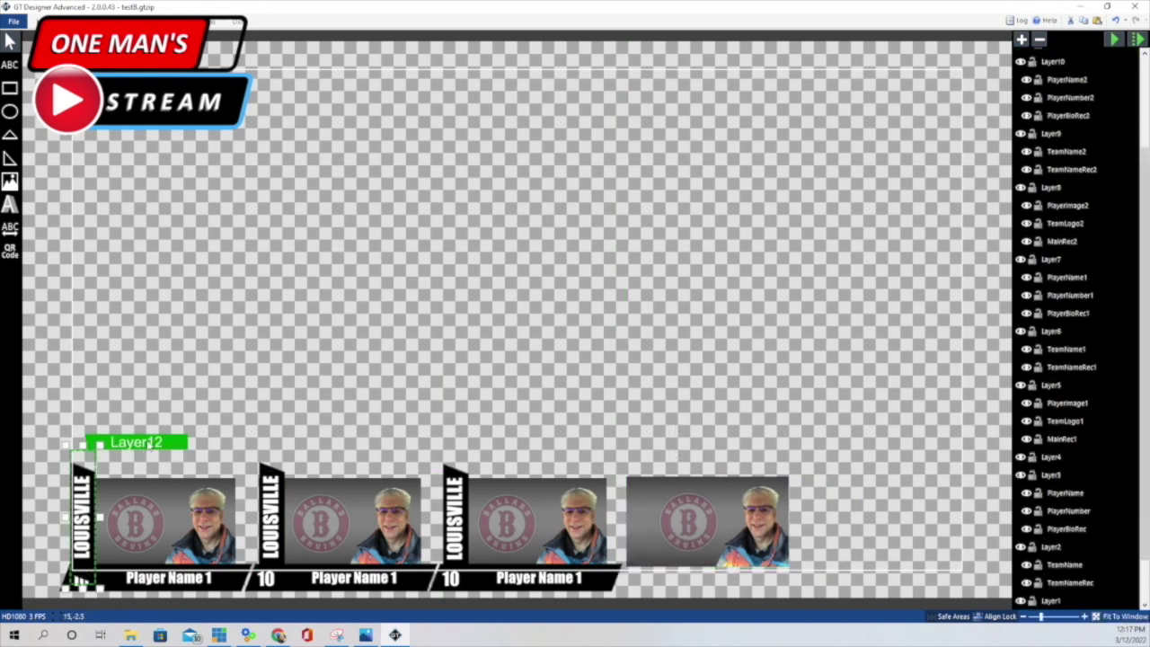
{"action": "left_click_drag", "start_coordinate": [83, 521], "coordinate": [637, 521]}
Duplicate Layer3 and move the copied player name bar beneath the fourth card.
{"action": "right_click", "coordinate": [1052, 474]}
{"action": "left_click", "coordinate": [1092, 596]}
{"action": "left_click_drag", "start_coordinate": [137, 521], "coordinate": [694, 524]}
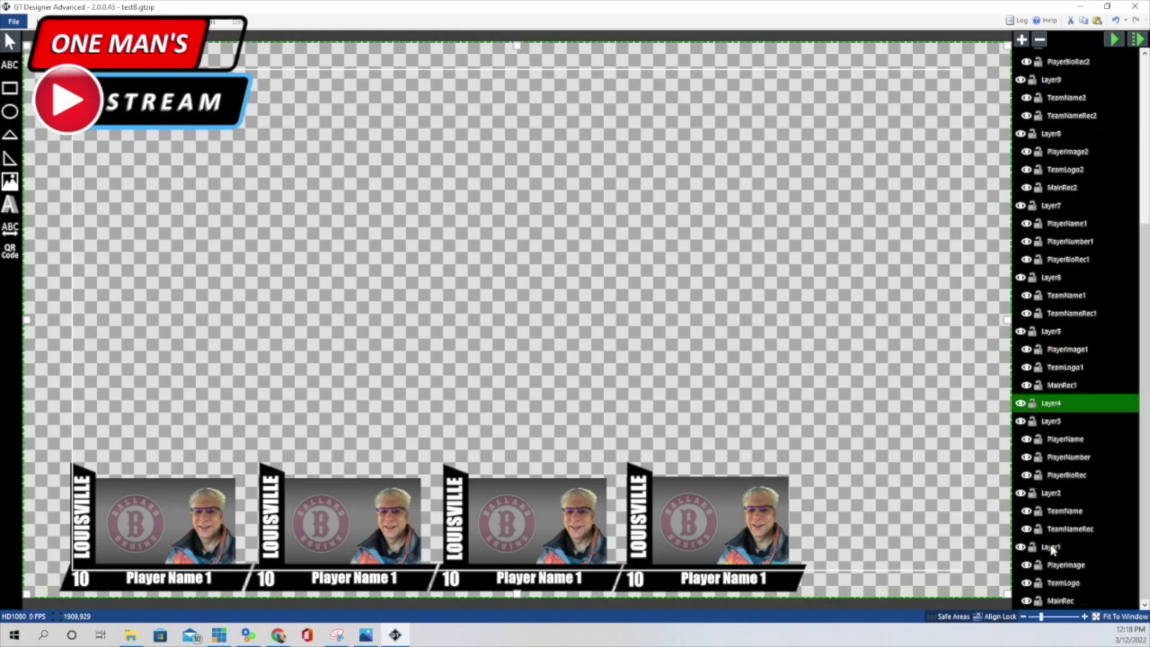
Duplicate Layer1 and place the copied picture panel beside the fourth card as the fifth card's picture.
{"action": "left_click", "coordinate": [1052, 544]}
{"action": "right_click", "coordinate": [1051, 545]}
{"action": "left_click", "coordinate": [1034, 506]}
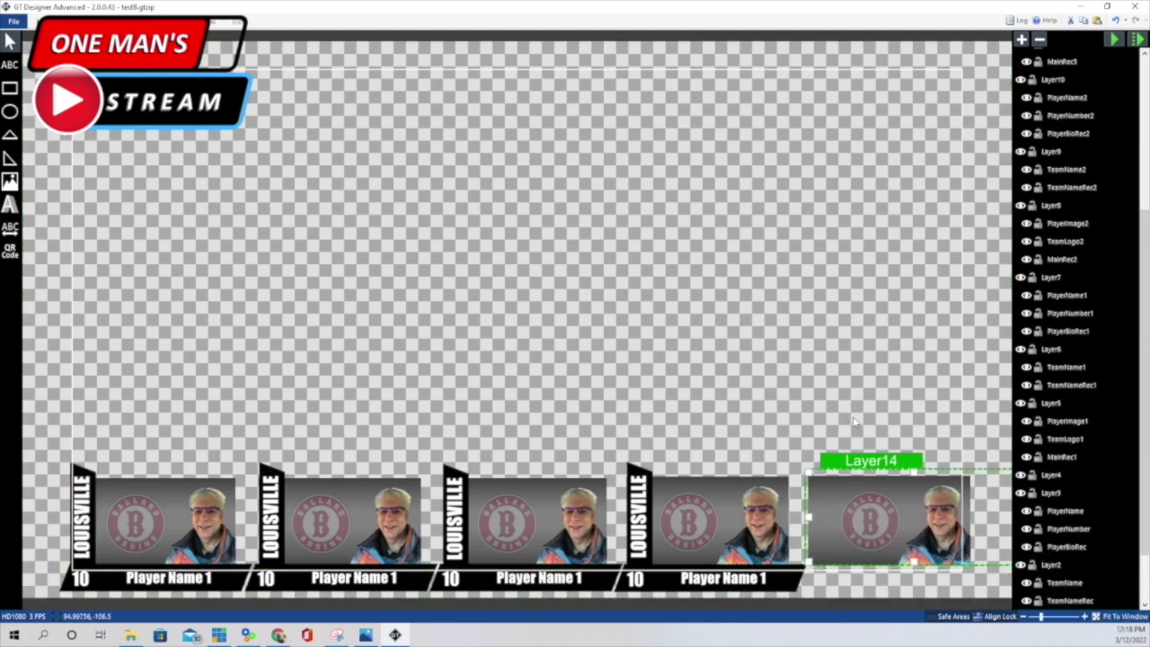
Duplicate Layer2 and align the copied LOUISVILLE team name bar with the fifth card's left edge.
{"action": "right_click", "coordinate": [1052, 493]}
{"action": "left_click", "coordinate": [1051, 506]}
{"action": "key", "text": "Delete"}
{"action": "key", "text": "Return"}
{"action": "scroll", "coordinate": [1070, 405], "scroll_direction": "down", "scroll_amount": 5}
{"action": "left_click", "coordinate": [1052, 494]}
{"action": "right_click", "coordinate": [1051, 495]}
{"action": "left_click", "coordinate": [1052, 508]}
{"action": "key", "text": "Down"}
{"action": "key", "text": "Down"}
{"action": "key", "text": "Down"}
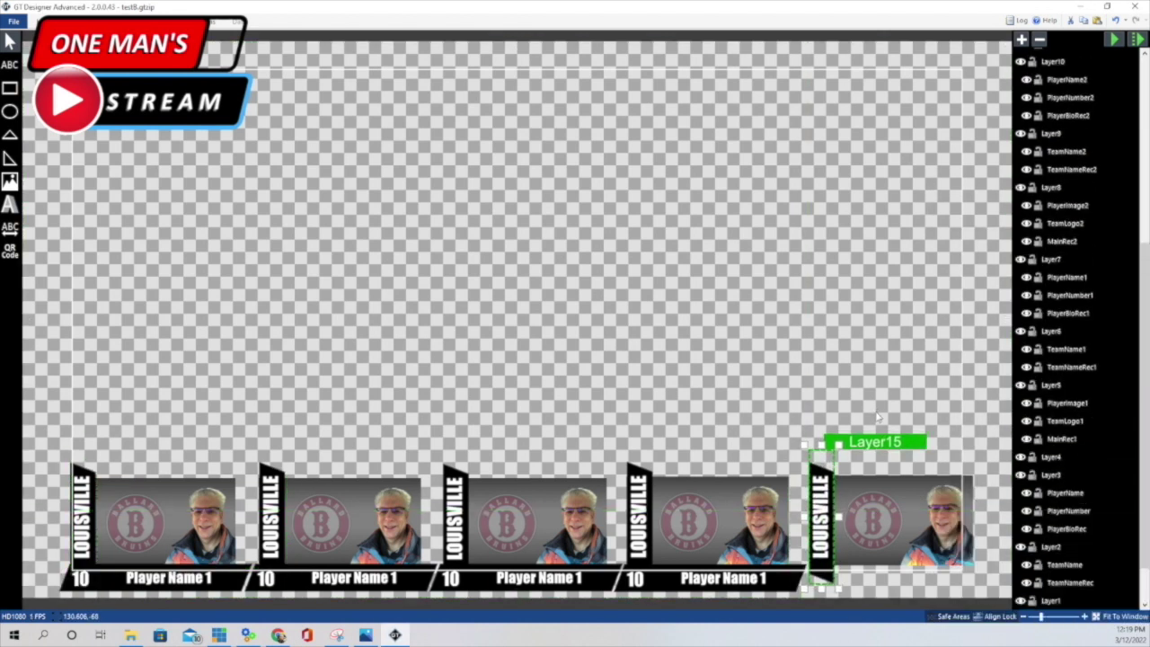
Duplicate Layer3, move the copied player name bar beneath the fifth card and nudge it up toward the other name bars.
{"action": "left_click", "coordinate": [1047, 475]}
{"action": "right_click", "coordinate": [1047, 475]}
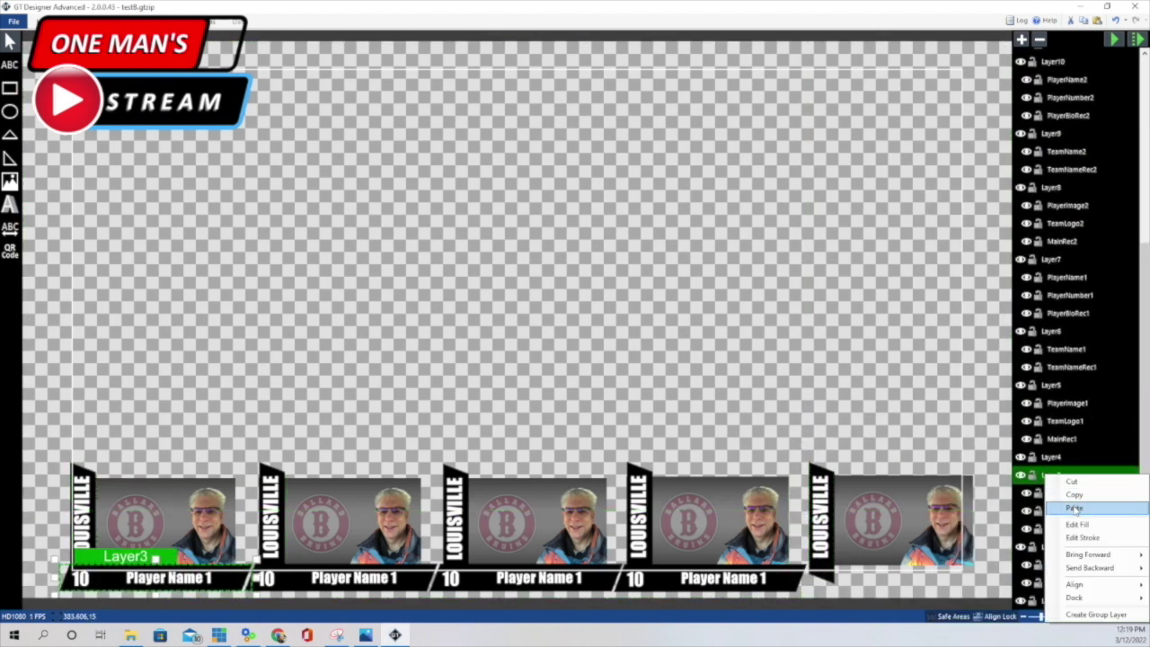
{"action": "left_click", "coordinate": [1083, 490]}
{"action": "left_click_drag", "start_coordinate": [679, 547], "coordinate": [905, 543]}
{"action": "key", "text": "Up"}
{"action": "key", "text": "Up"}
{"action": "key", "text": "Up"}
{"action": "key", "text": "Up"}
{"action": "key", "text": "Up"}
{"action": "key", "text": "Up"}
{"action": "key", "text": "Up"}
{"action": "key", "text": "Up"}
{"action": "key", "text": "Up"}
{"action": "key", "text": "Up"}
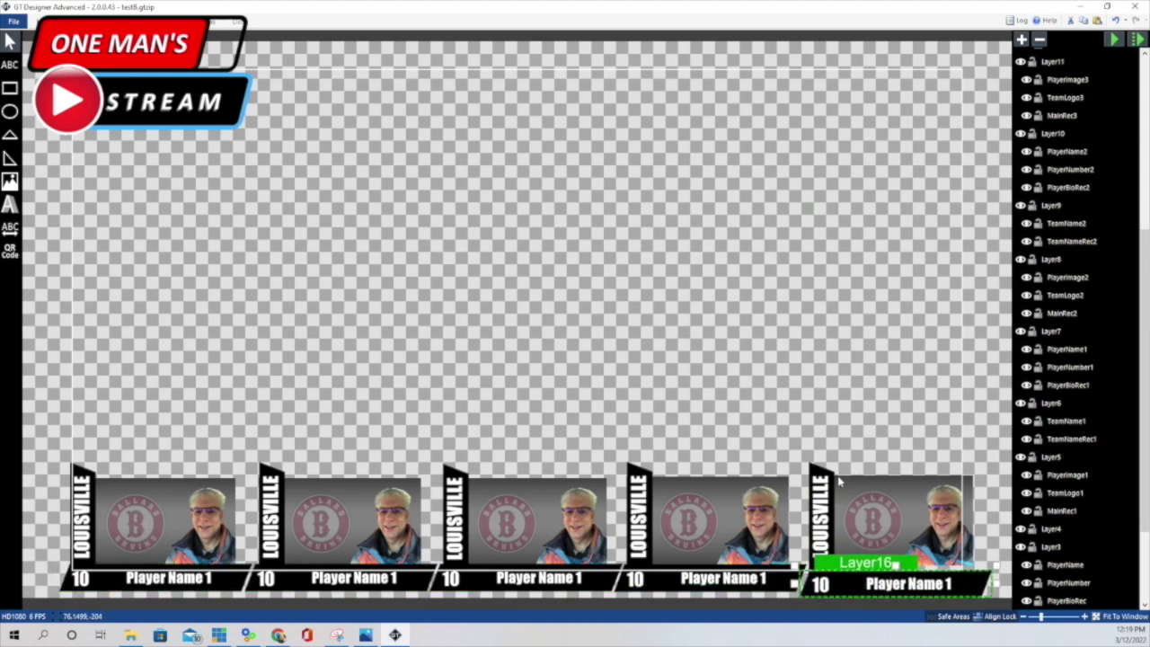
{"action": "left_click", "coordinate": [692, 203]}
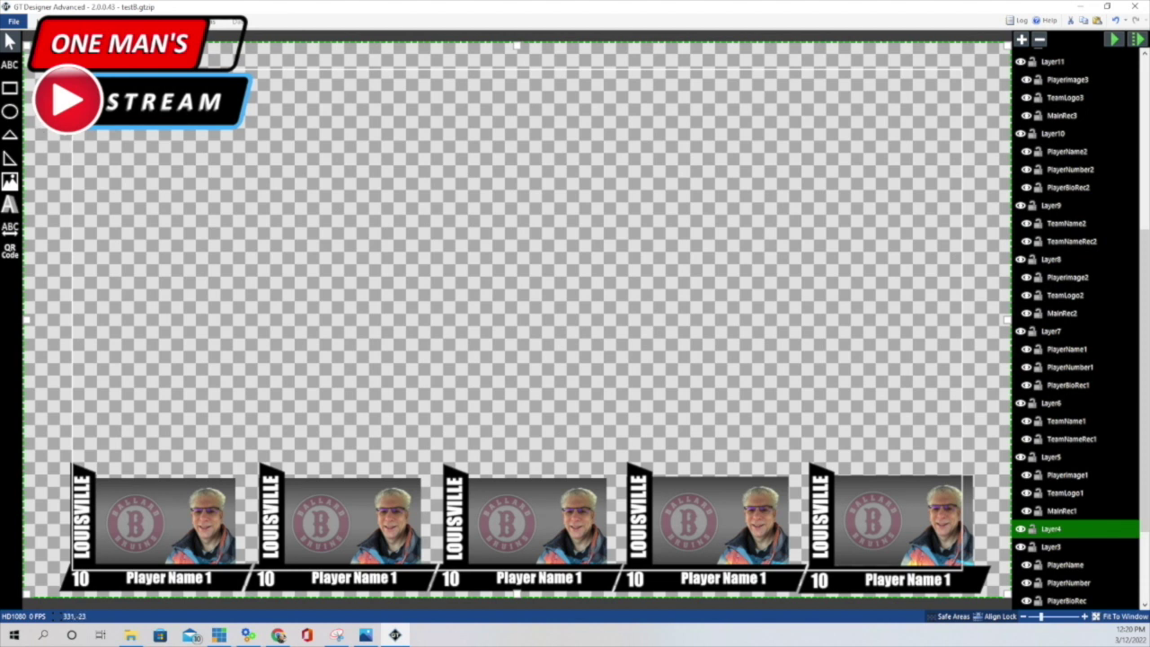
Switch to vMix Universal Title Controller and review the StartingFive button's properties down to its overlay script command.
{"action": "left_click", "coordinate": [192, 20]}
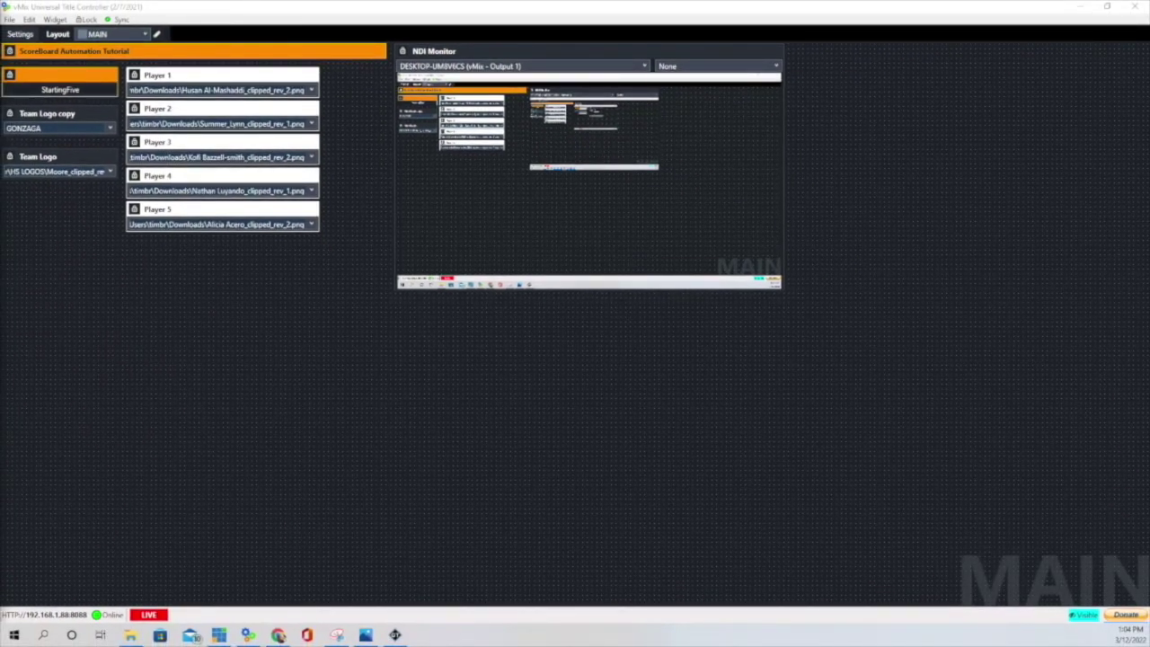
{"action": "mouse_move", "coordinate": [41, 101]}
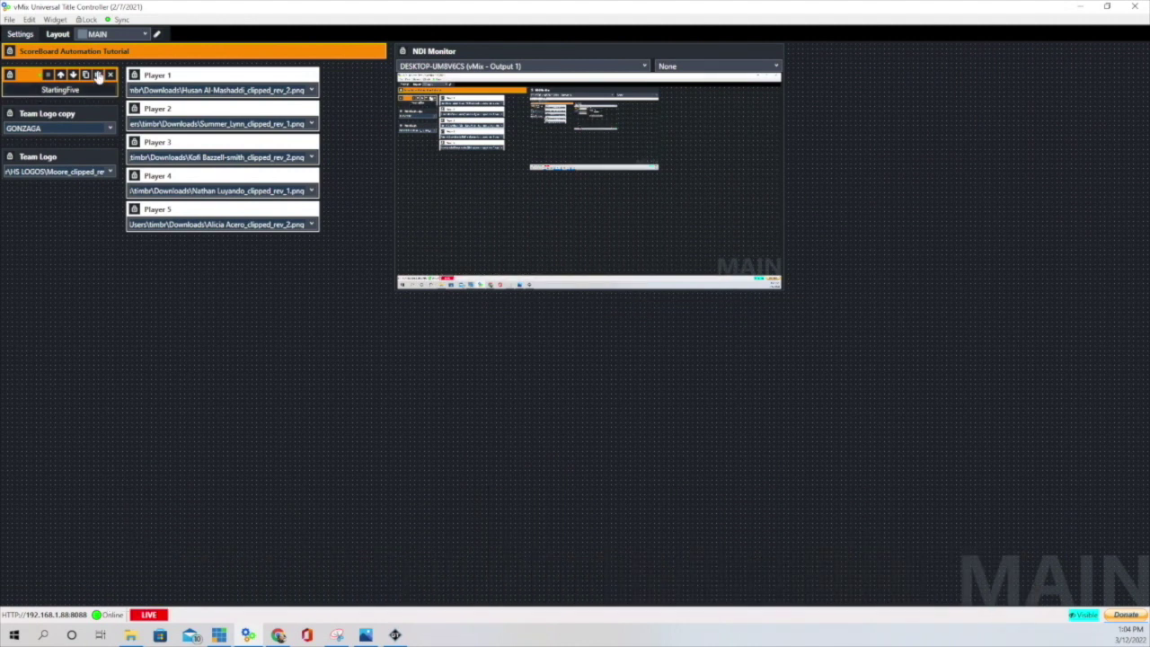
{"action": "left_click", "coordinate": [98, 76]}
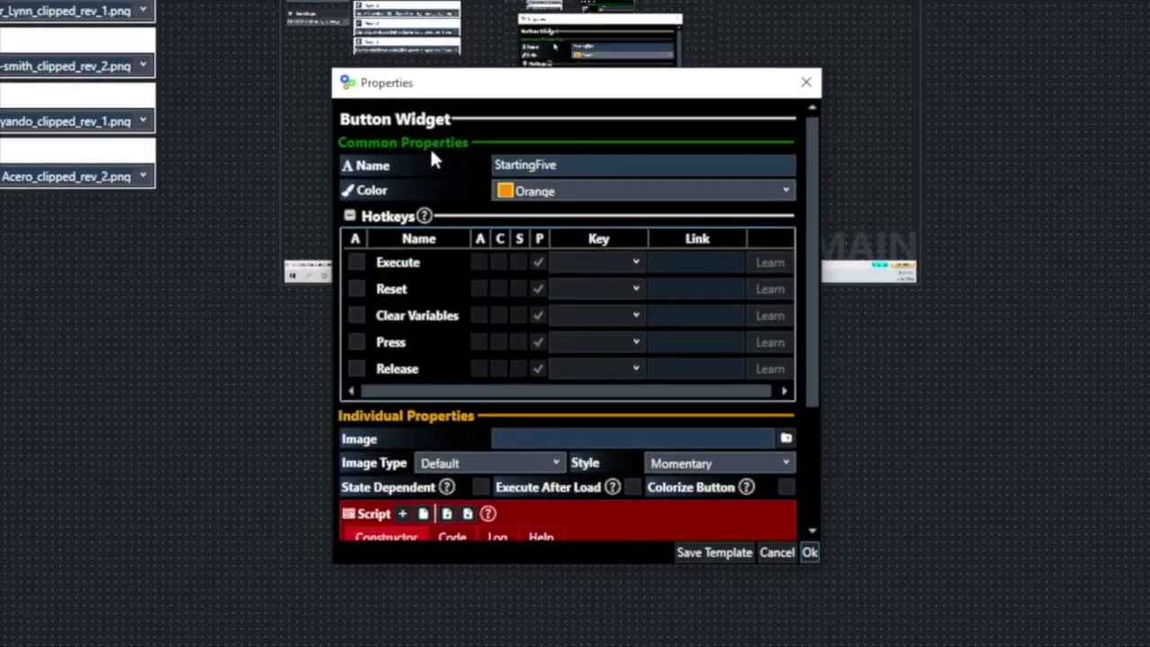
{"action": "scroll", "coordinate": [679, 284], "scroll_direction": "down", "scroll_amount": 4}
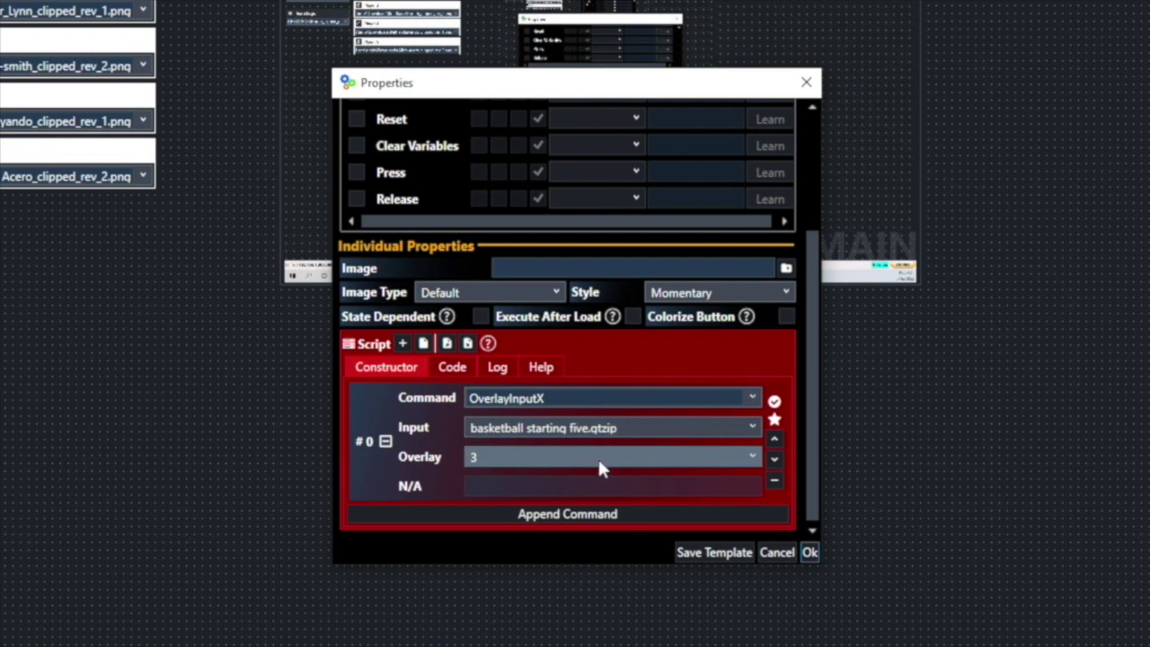
{"action": "left_click", "coordinate": [809, 552]}
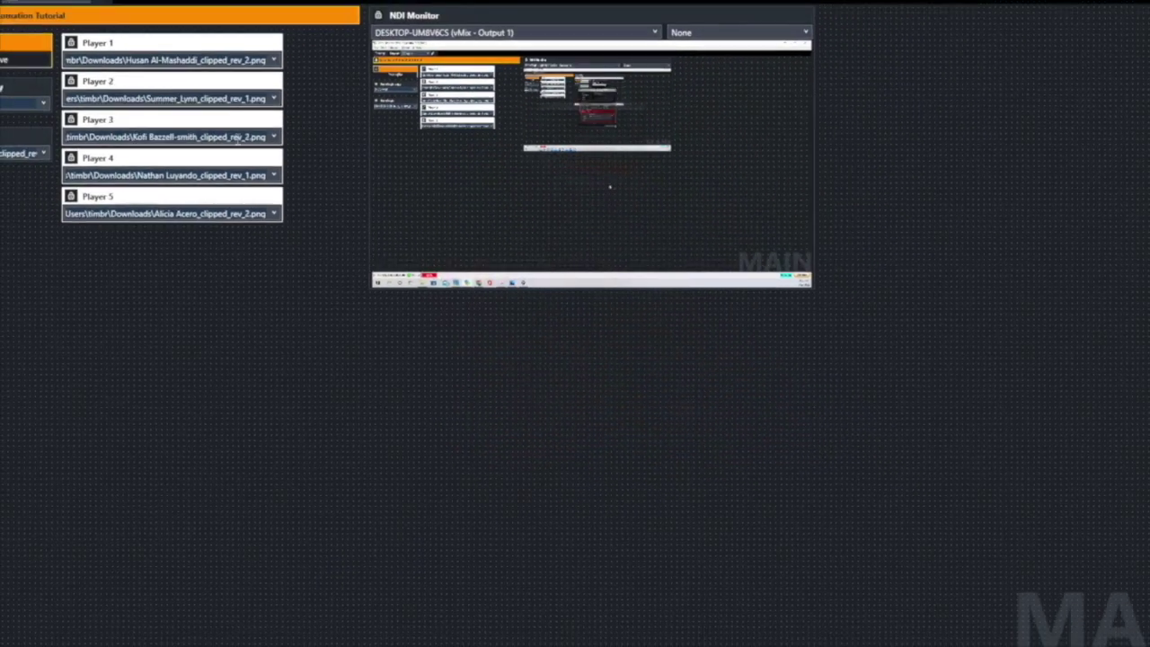
Test the StartingFive button by taking the title overlay off the output and bringing it back on.
{"action": "mouse_move", "coordinate": [54, 93]}
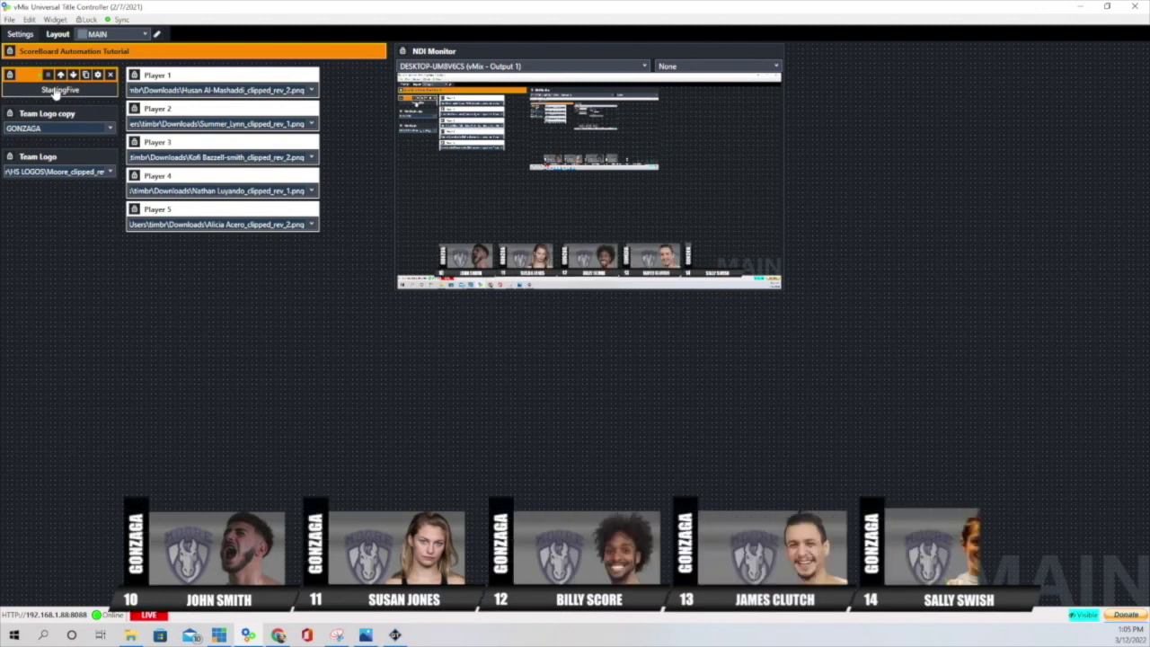
{"action": "left_click", "coordinate": [54, 92]}
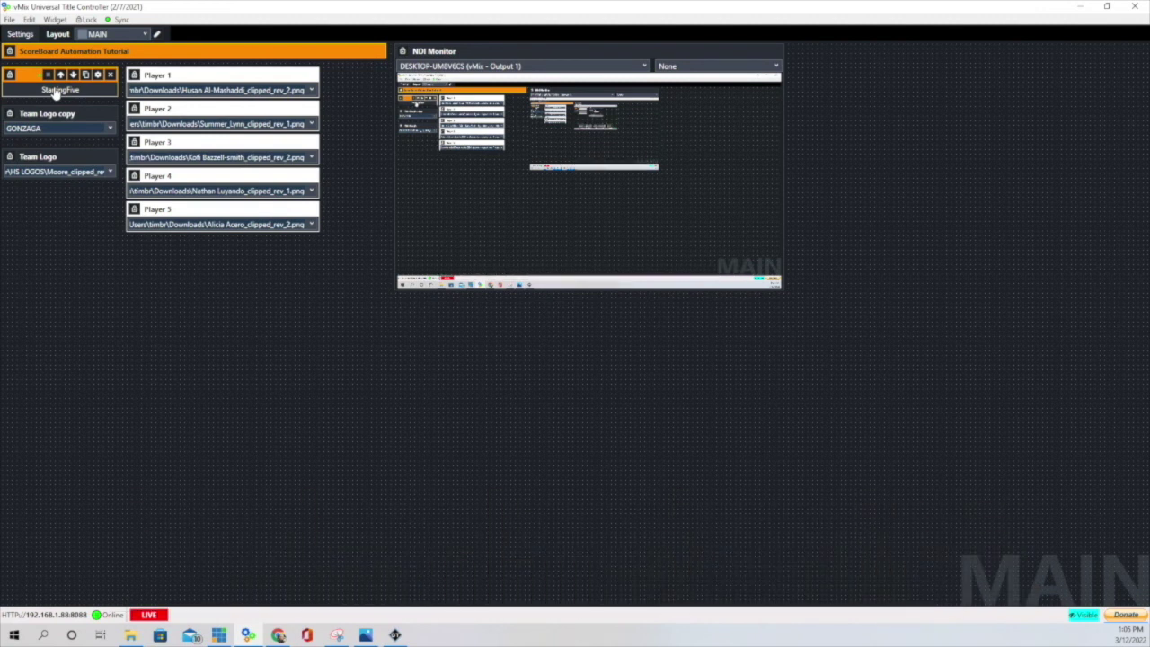
{"action": "left_click", "coordinate": [53, 92]}
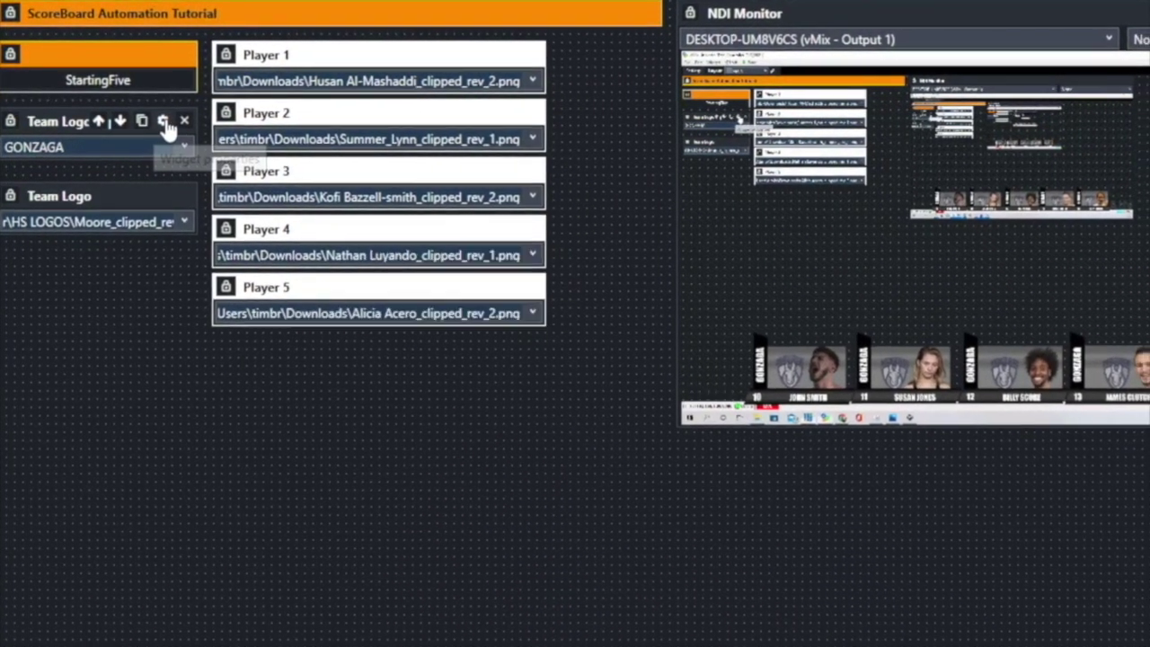
Review the Team Logo copy list widget's title mappings and items, keeping basketball starting five.gtzip as the first mapping's input.
{"action": "left_click", "coordinate": [163, 122]}
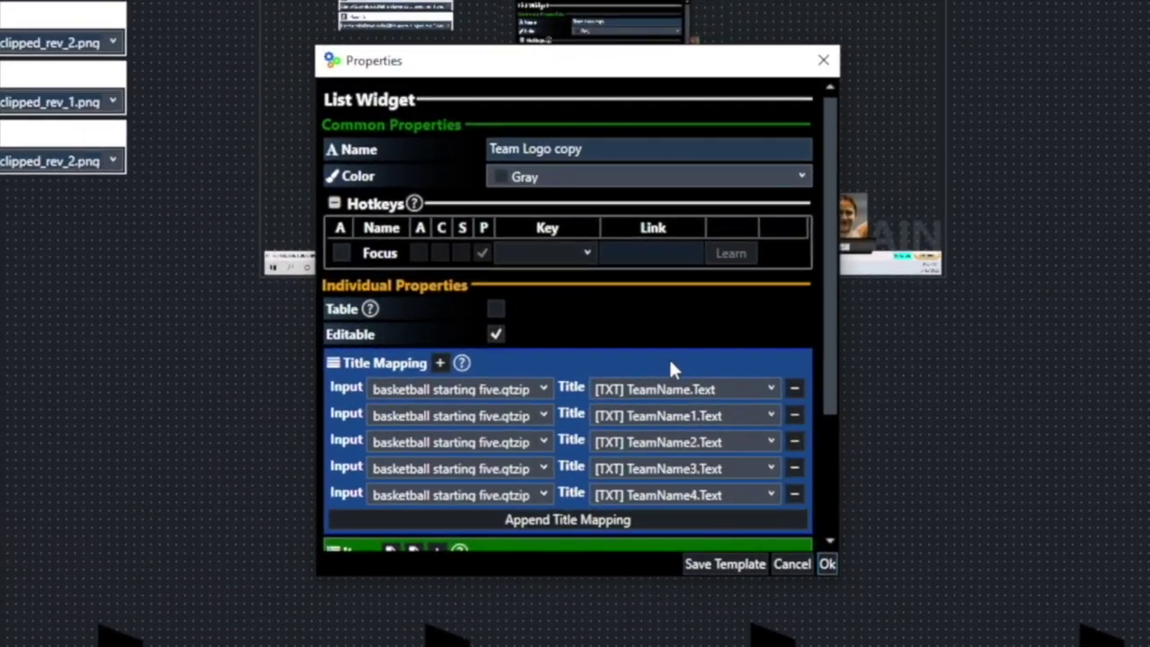
{"action": "scroll", "coordinate": [628, 337], "scroll_direction": "down", "scroll_amount": 2}
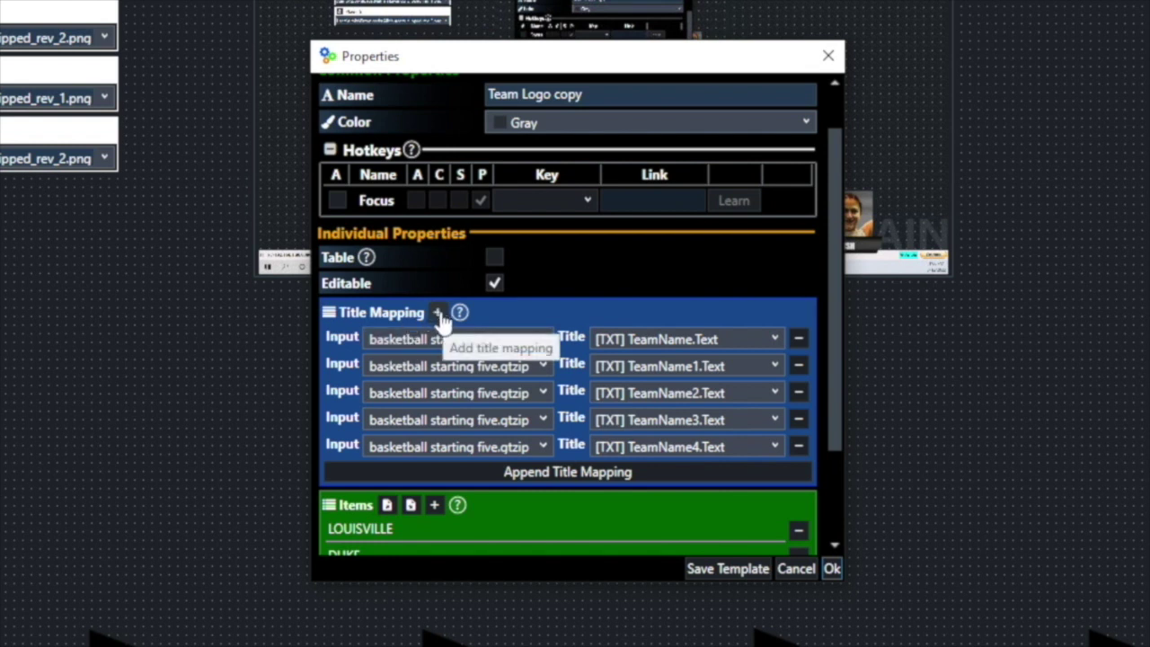
{"action": "left_click", "coordinate": [546, 336]}
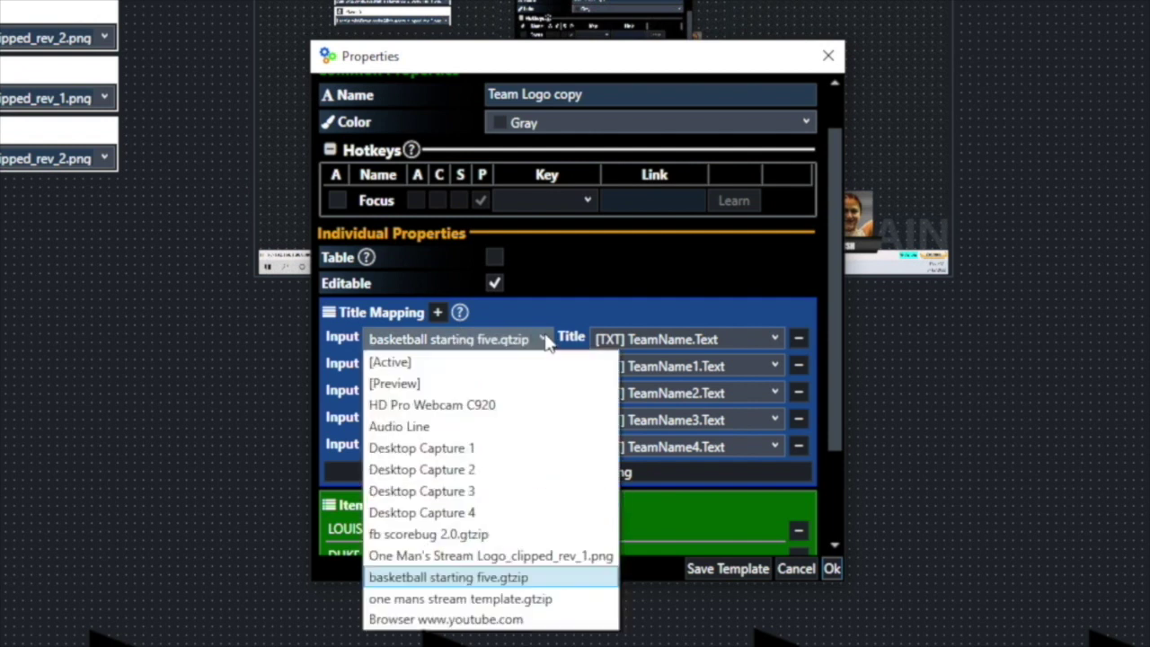
{"action": "left_click", "coordinate": [454, 576]}
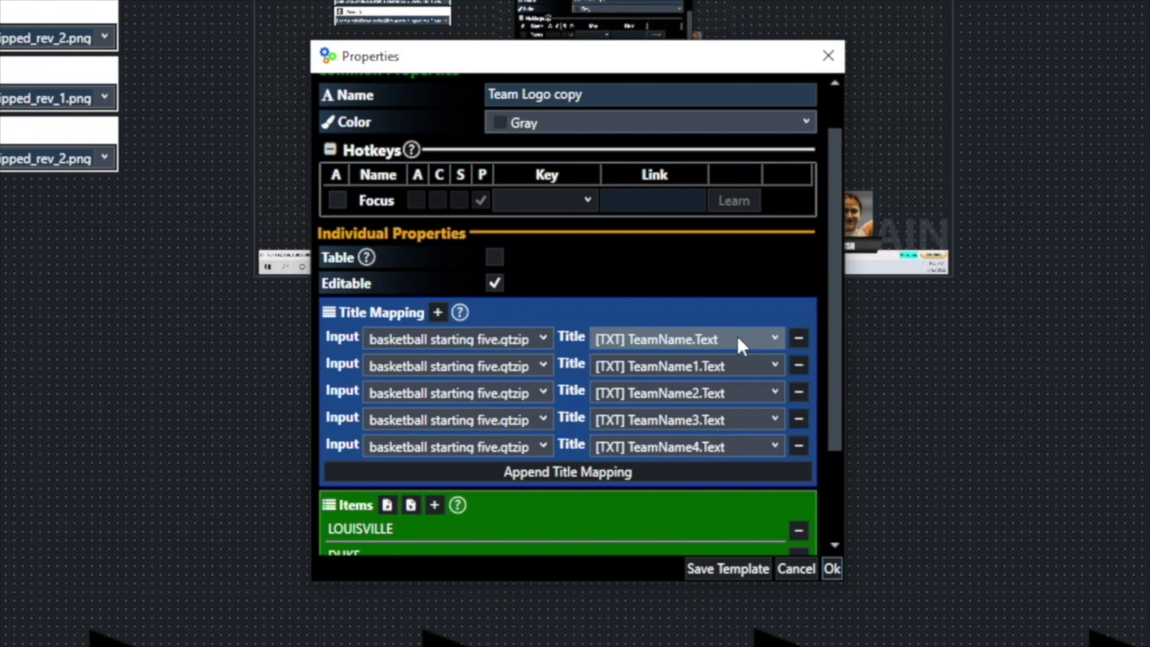
{"action": "left_click_drag", "start_coordinate": [641, 64], "coordinate": [1149, 0]}
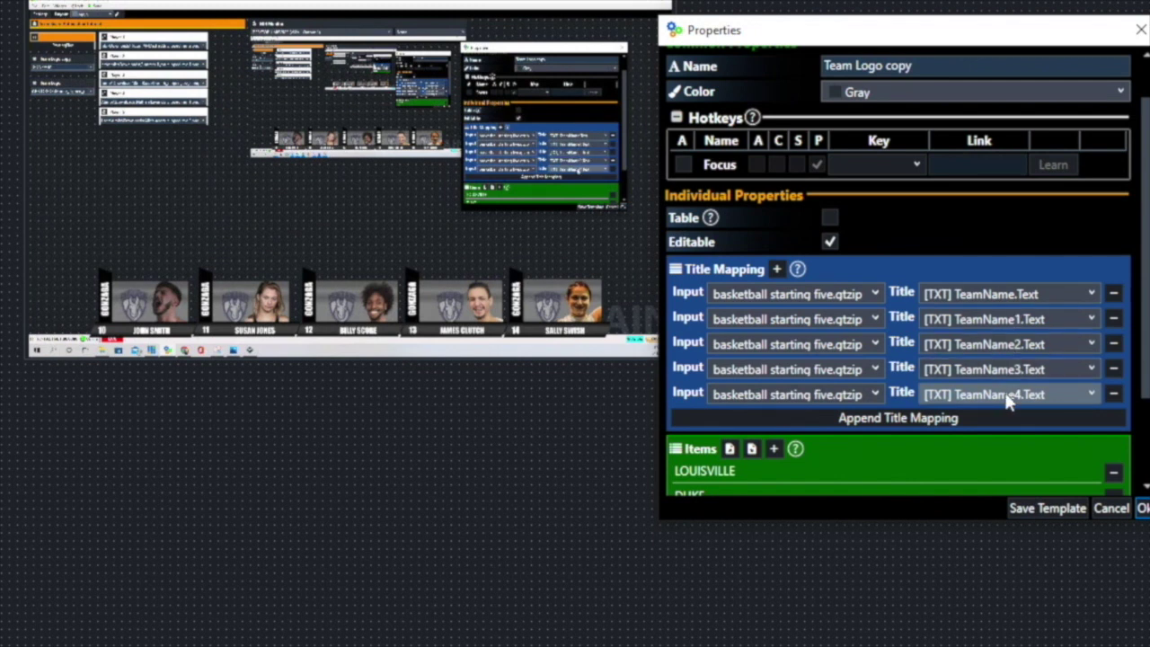
{"action": "left_click_drag", "start_coordinate": [1146, 313], "coordinate": [1146, 393]}
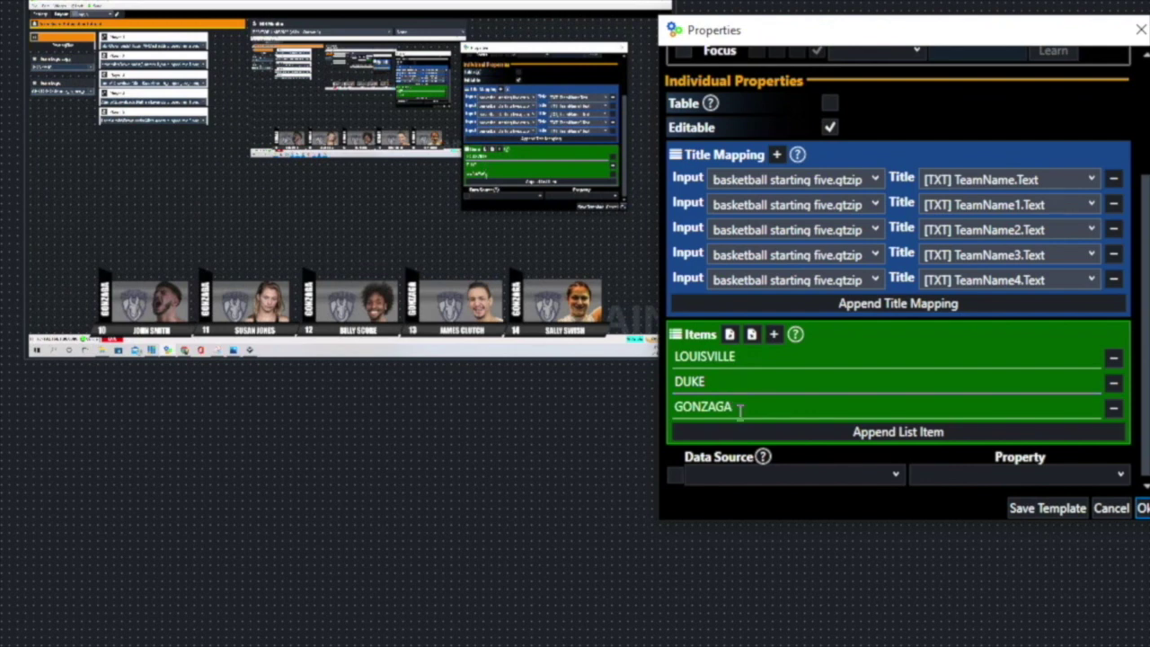
{"action": "left_click", "coordinate": [1141, 508]}
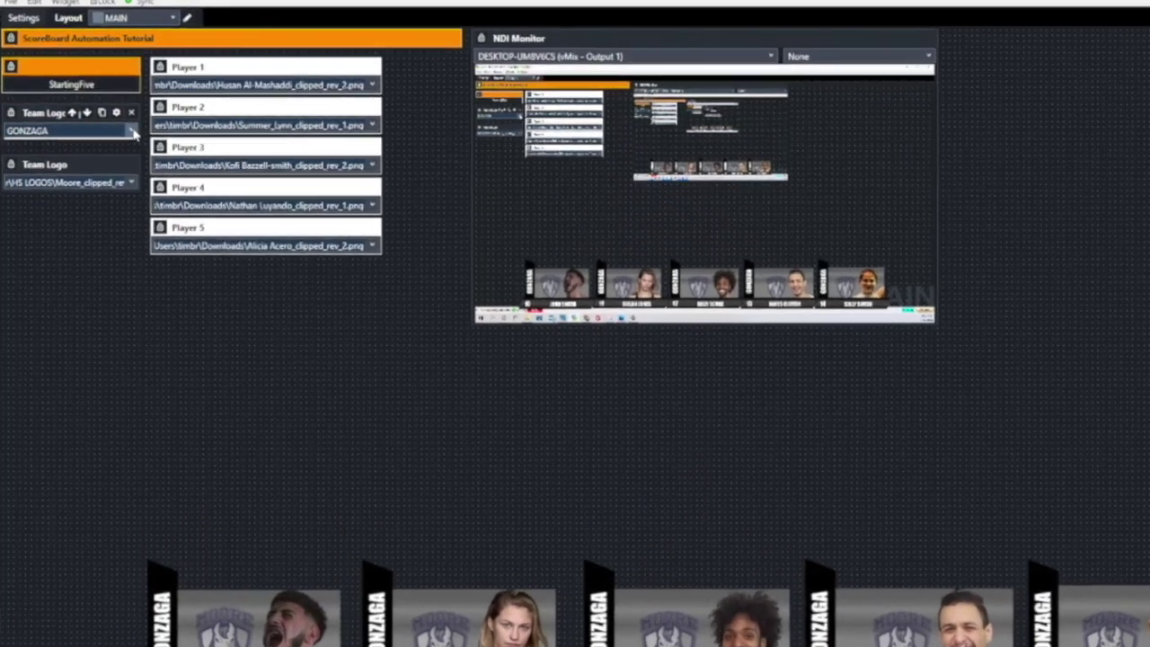
Try the team name list by switching the cards to LOUISVILLE, DUKE and back to GONZAGA.
{"action": "left_click", "coordinate": [110, 129]}
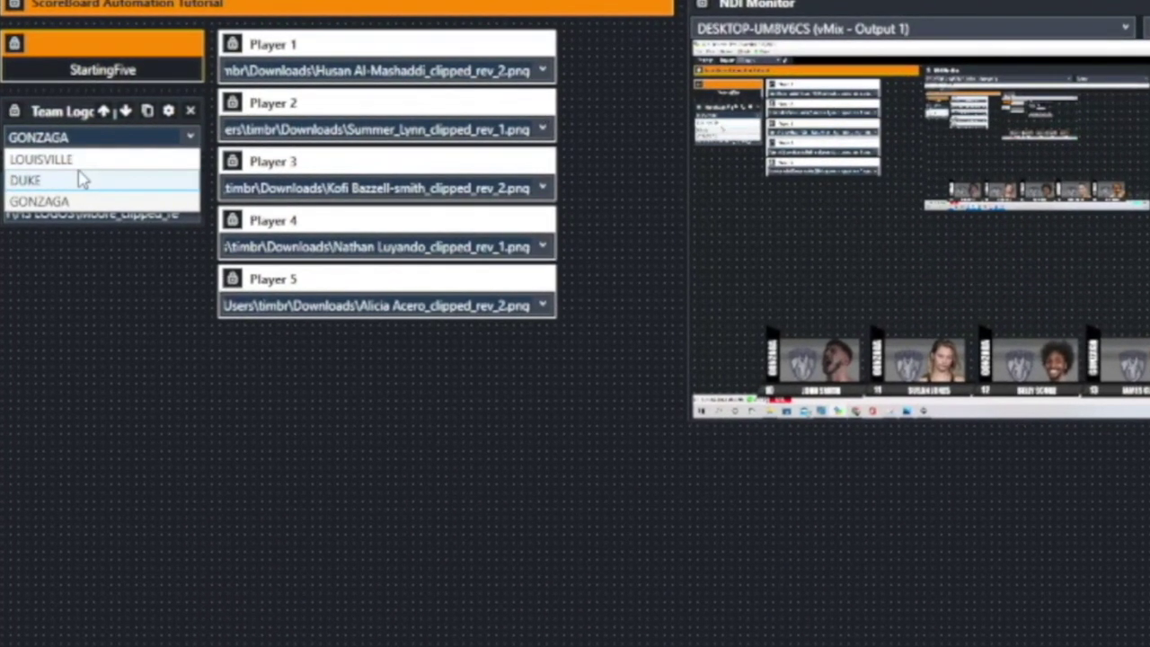
{"action": "left_click", "coordinate": [77, 162]}
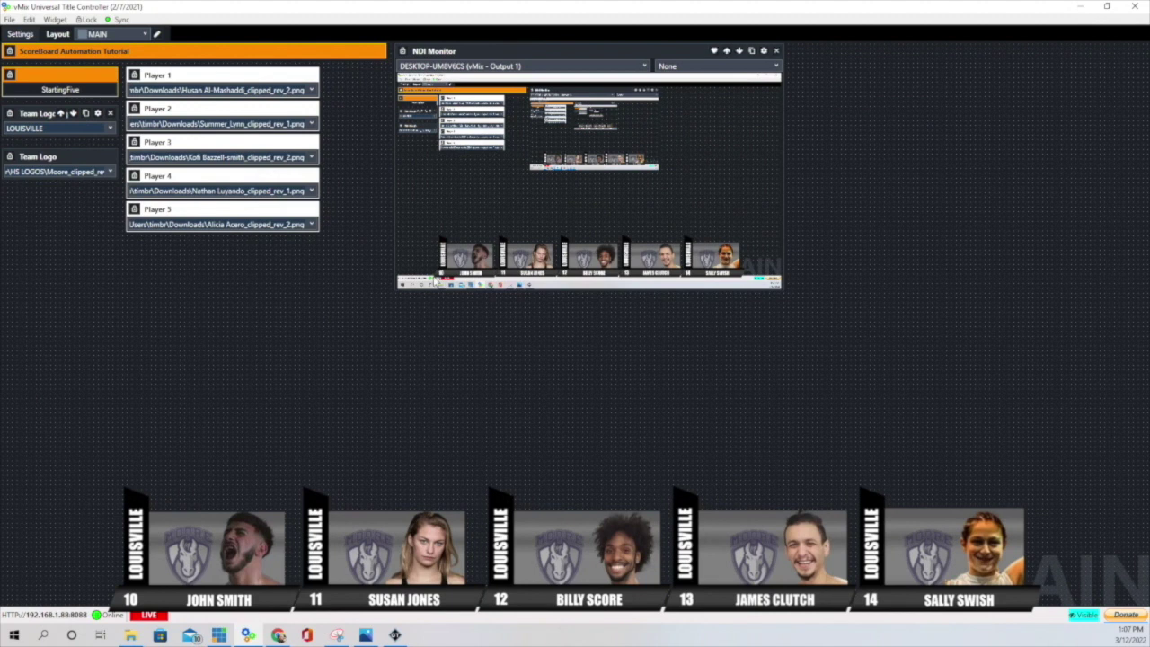
{"action": "left_click", "coordinate": [110, 128]}
{"action": "left_click", "coordinate": [75, 152]}
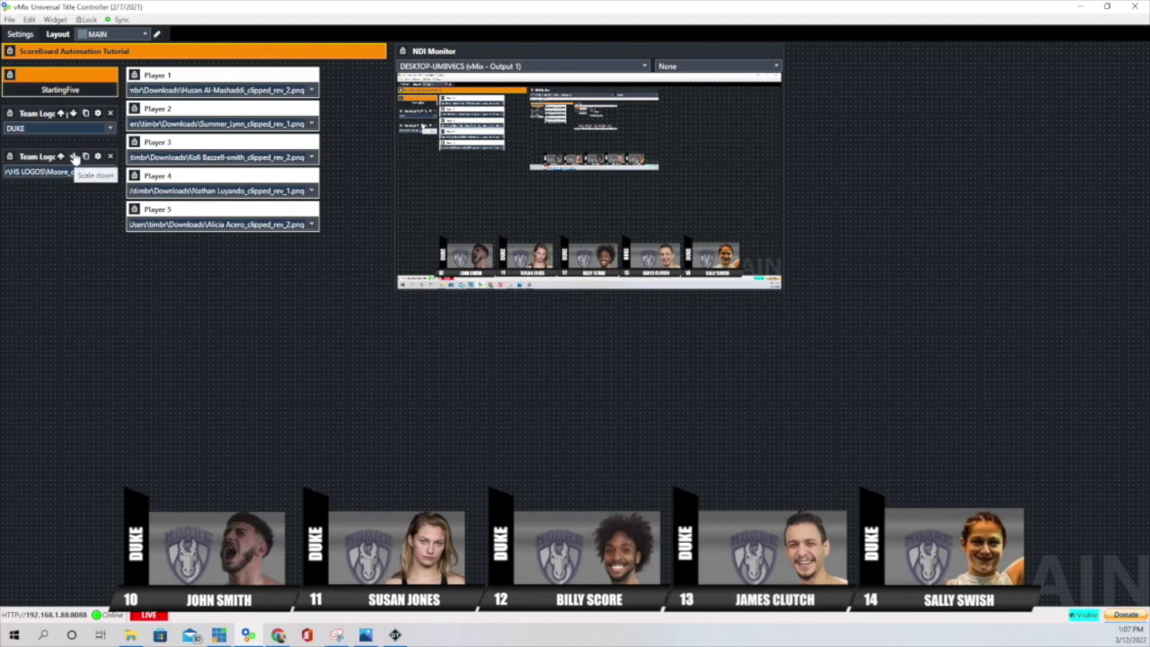
{"action": "left_click", "coordinate": [72, 128]}
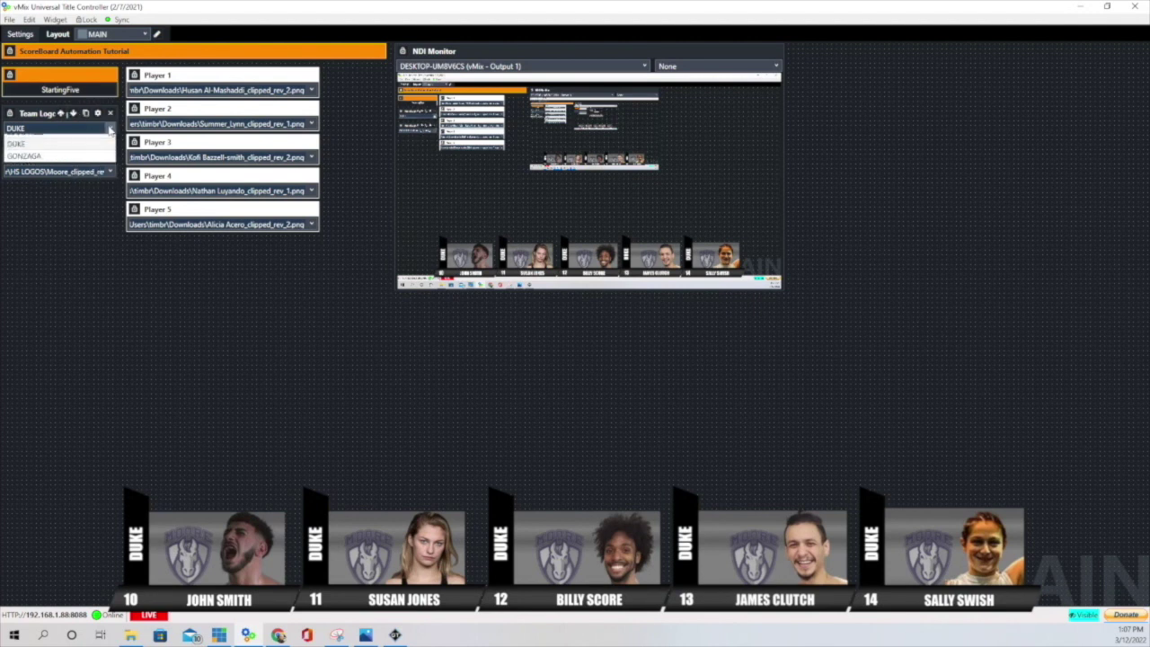
{"action": "left_click", "coordinate": [65, 165]}
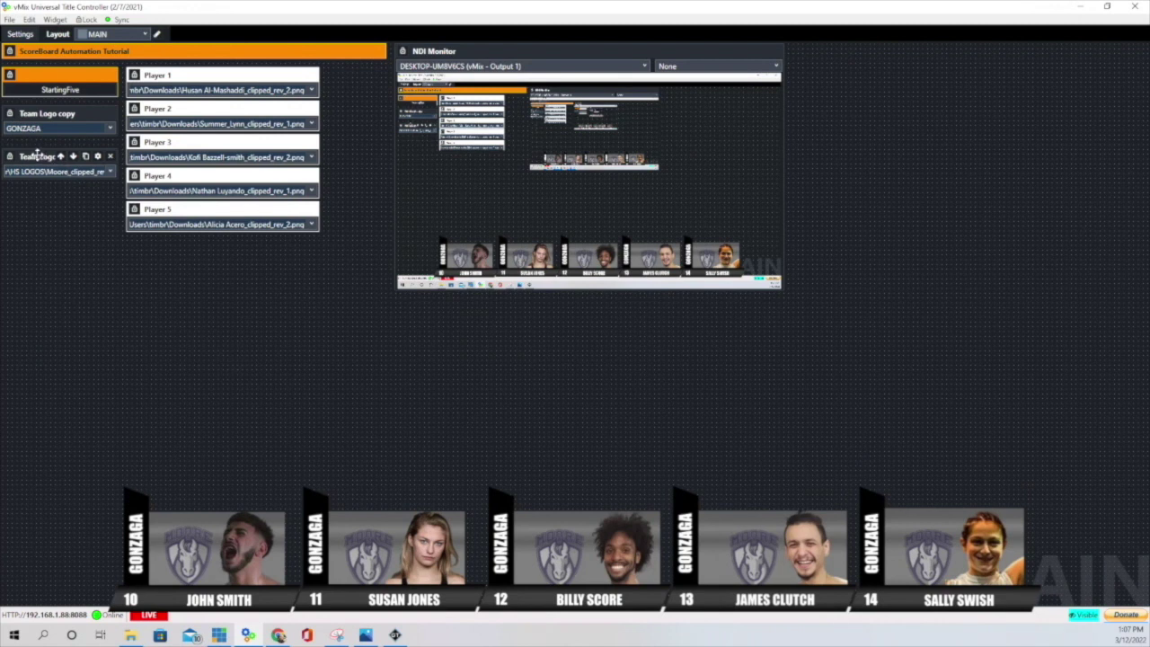
Check the Team Logo widget's title mappings and switch the team logo to central 2_clipped_rev_1 - Copy.png, followed by Ballard Bruins.png.
{"action": "left_click", "coordinate": [97, 159]}
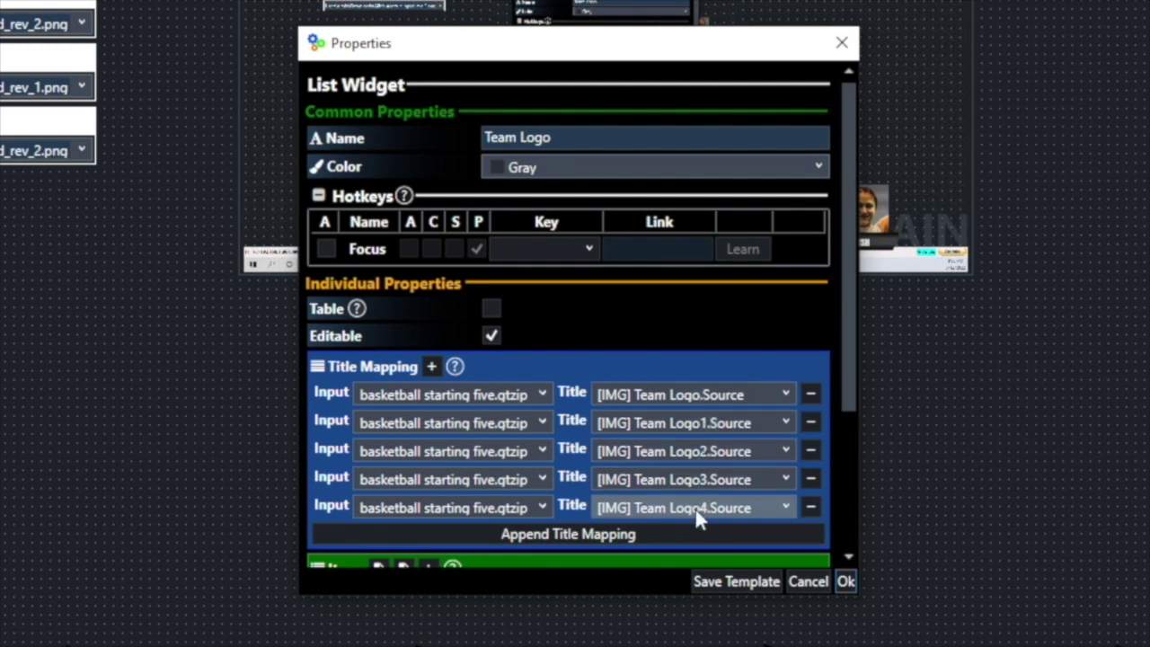
{"action": "left_click", "coordinate": [845, 582]}
{"action": "left_click", "coordinate": [113, 172]}
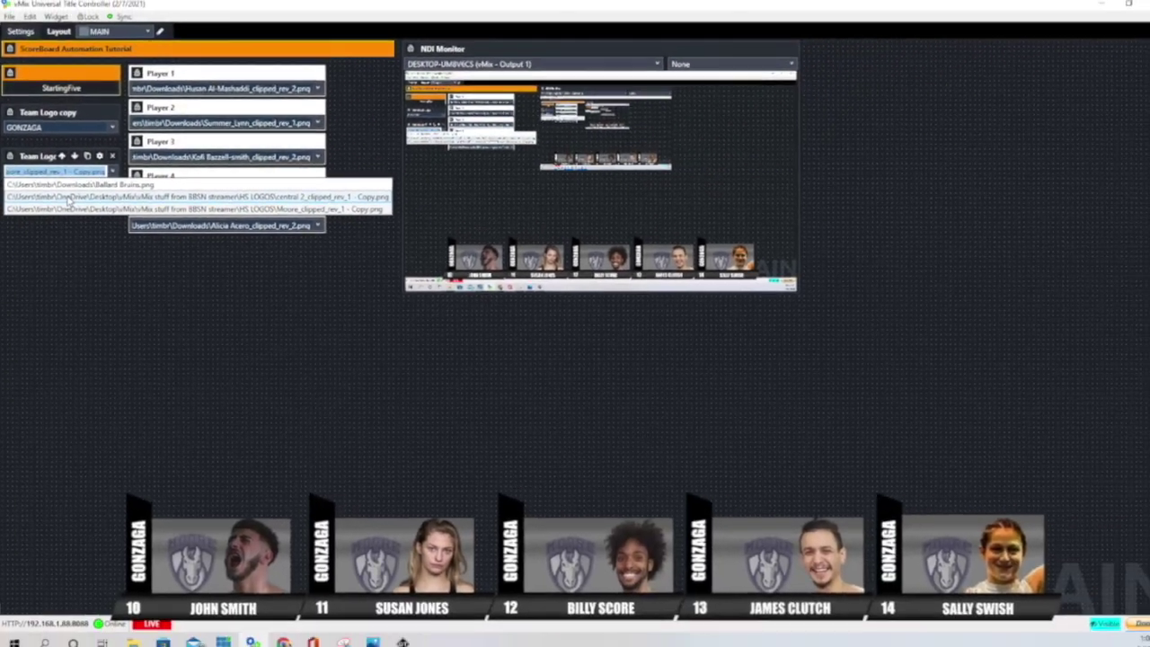
{"action": "left_click", "coordinate": [126, 215]}
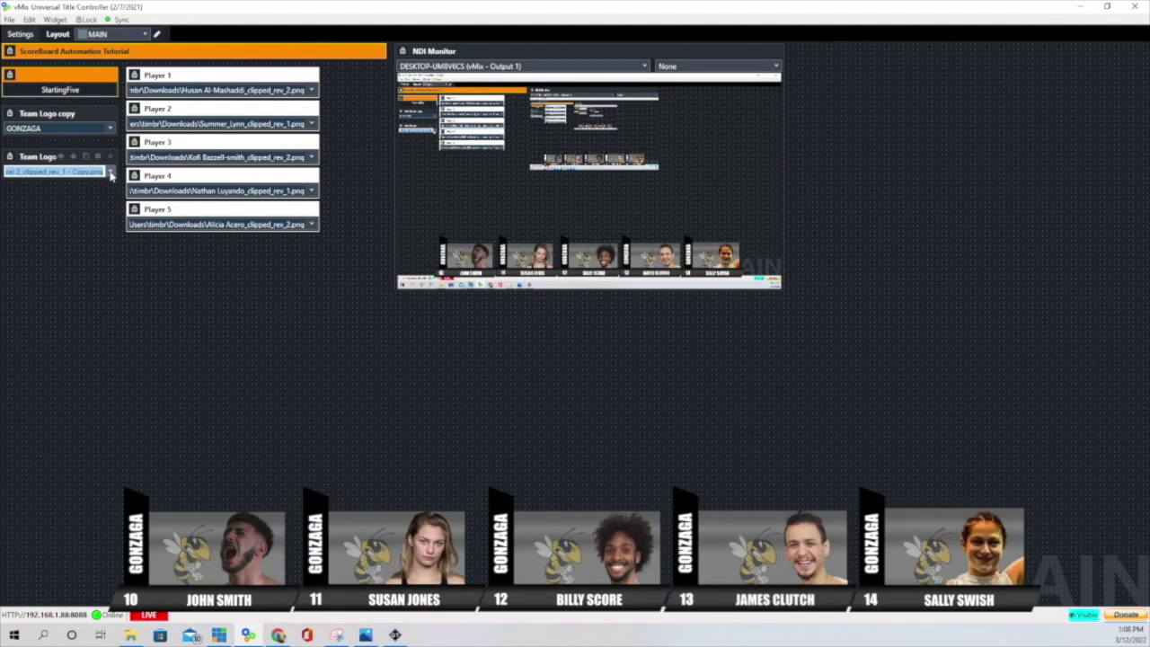
{"action": "left_click", "coordinate": [110, 171]}
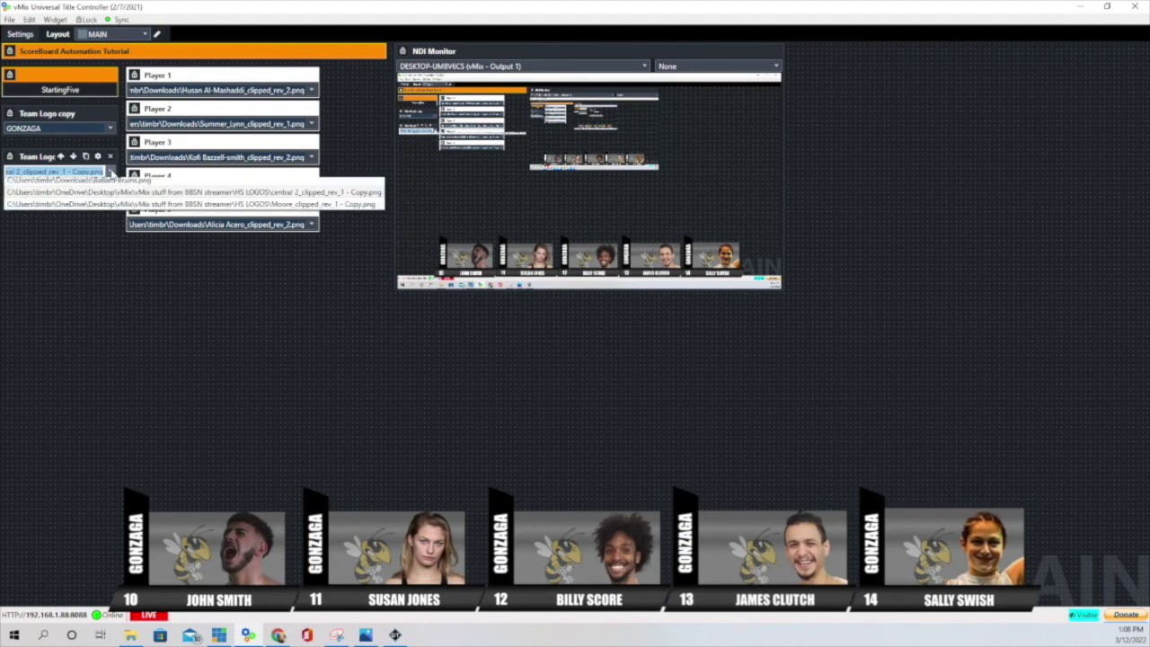
{"action": "left_click", "coordinate": [80, 185]}
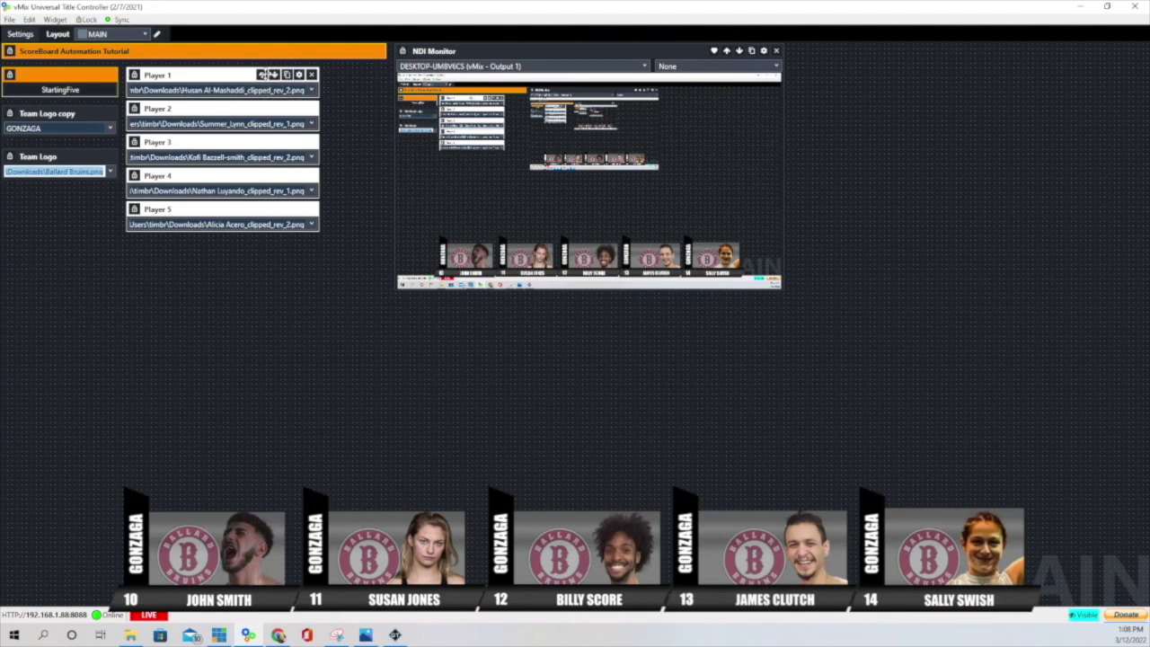
Review the Player 1 list widget's title mappings and items, and check the Copy path option for a player image in the Downloads folder.
{"action": "left_click", "coordinate": [299, 76]}
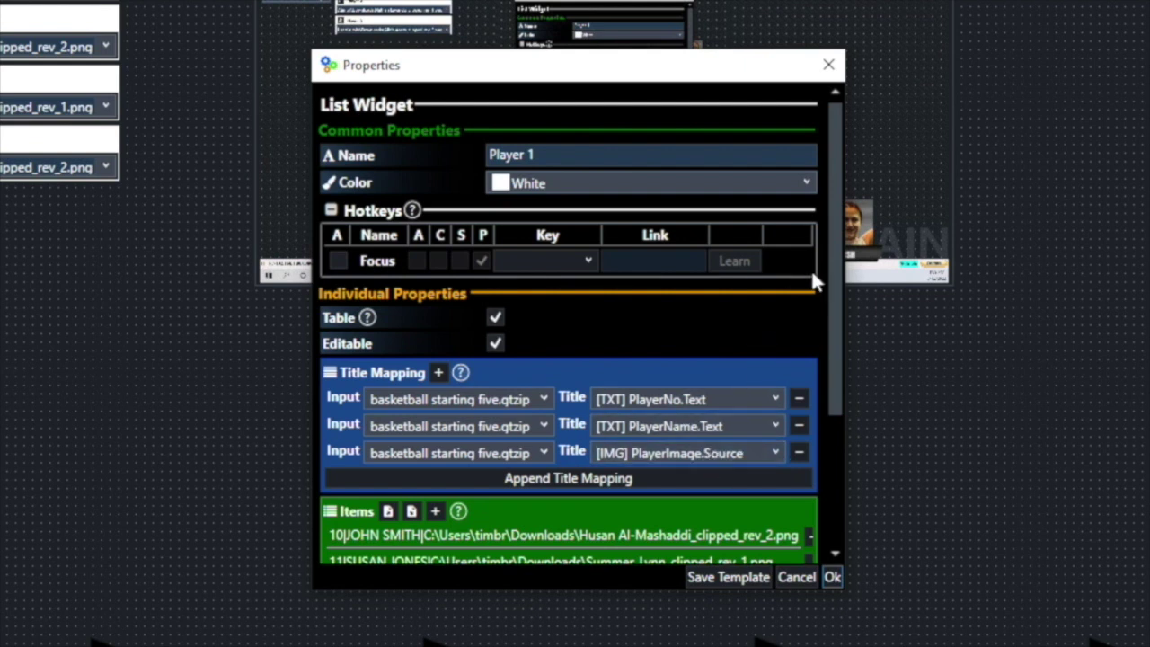
{"action": "left_click_drag", "start_coordinate": [835, 208], "coordinate": [825, 338]}
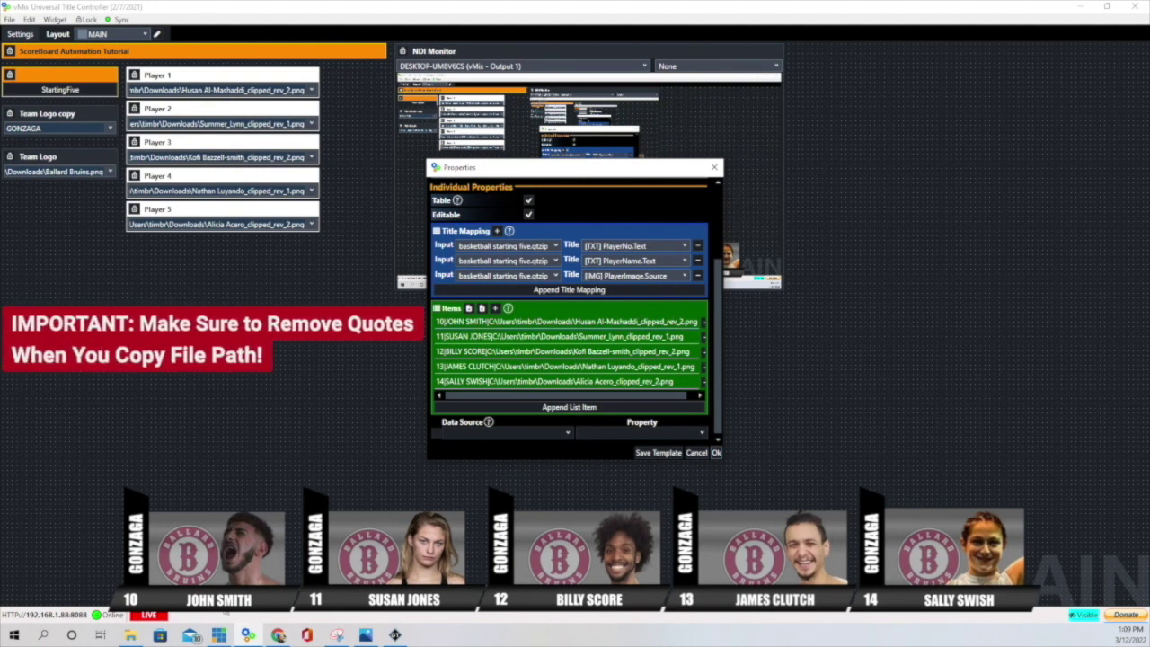
{"action": "left_click", "coordinate": [130, 634]}
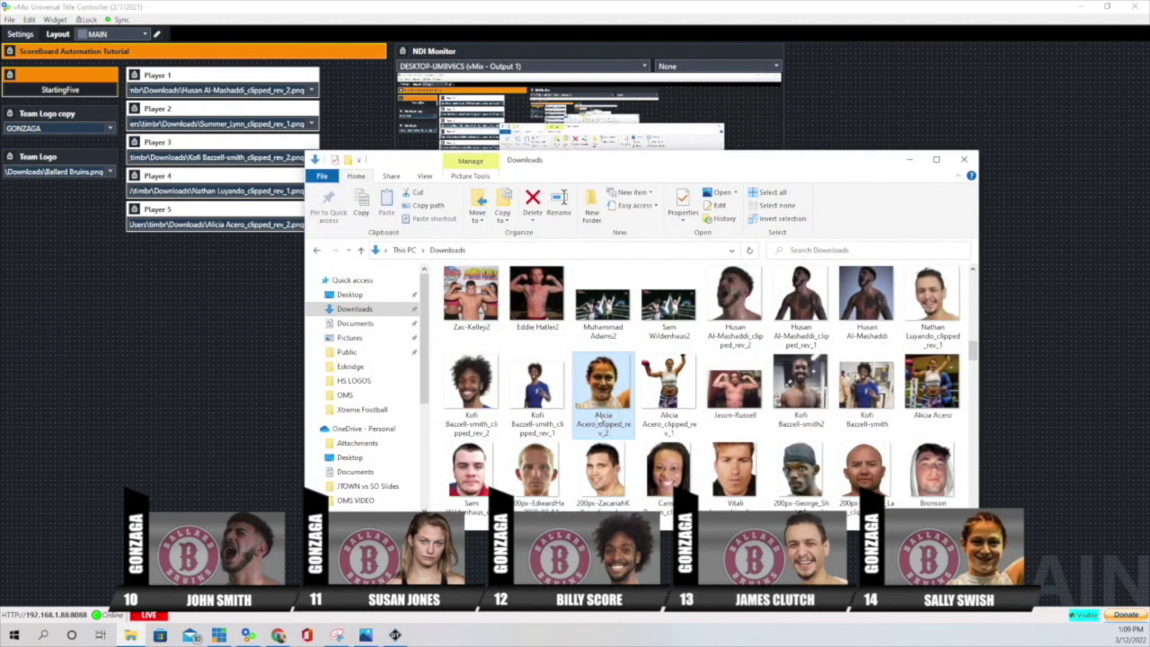
{"action": "left_click", "coordinate": [542, 390]}
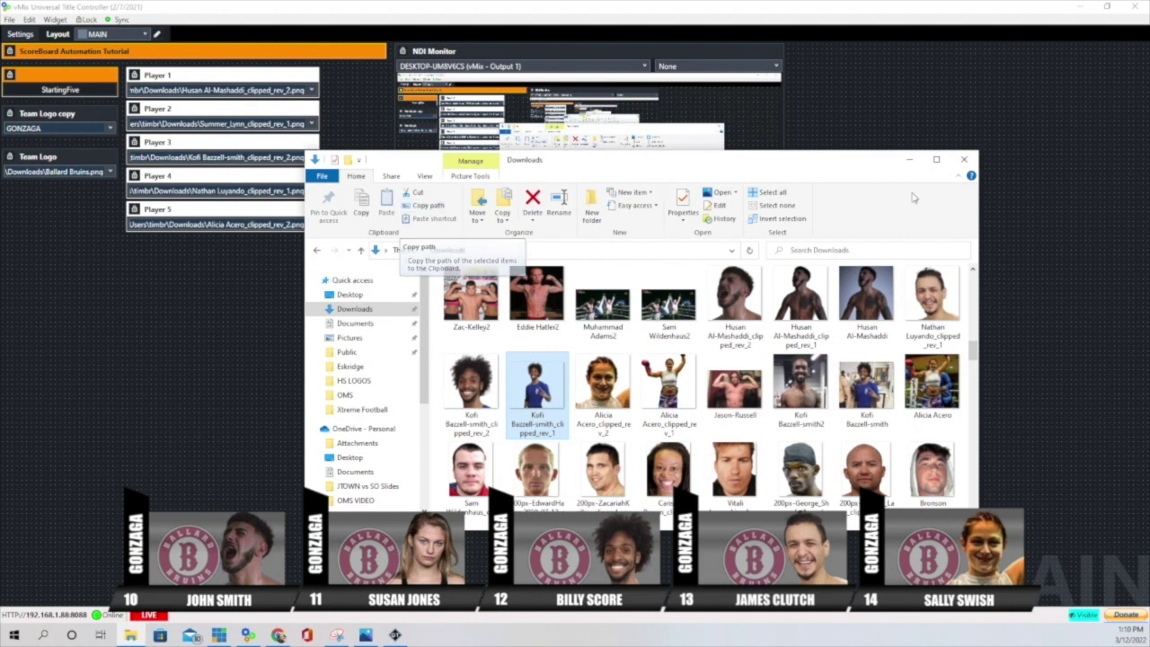
{"action": "left_click", "coordinate": [969, 161]}
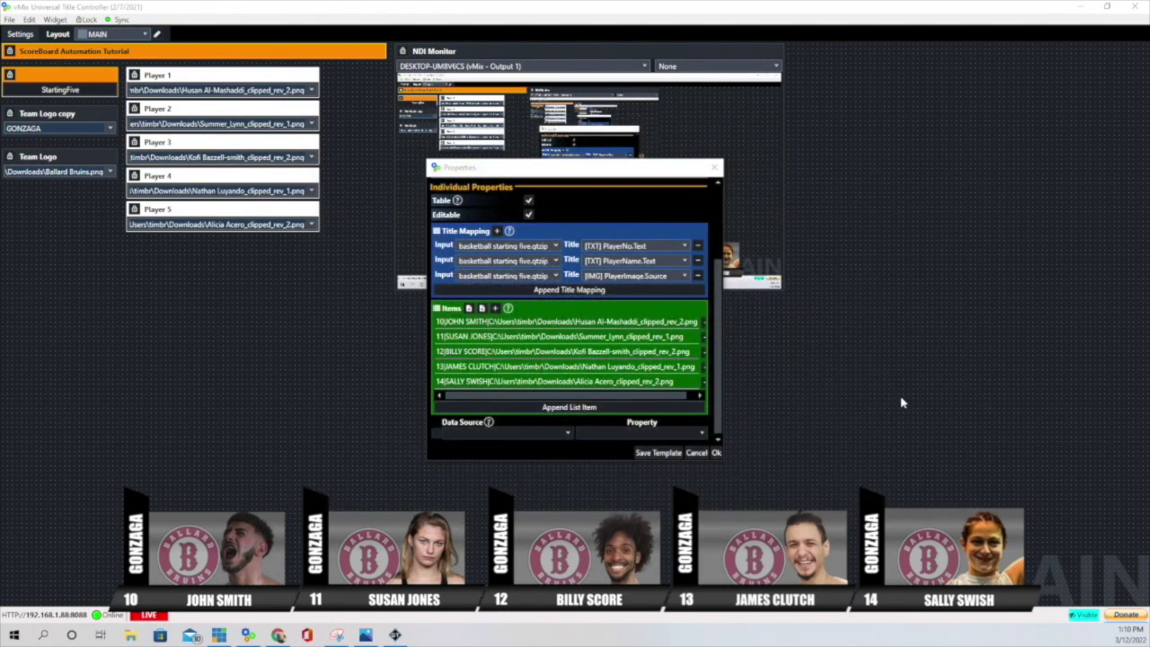
Try the Player 1 list by switching the first card to the number 11 player and back to number 10.
{"action": "left_click", "coordinate": [311, 90]}
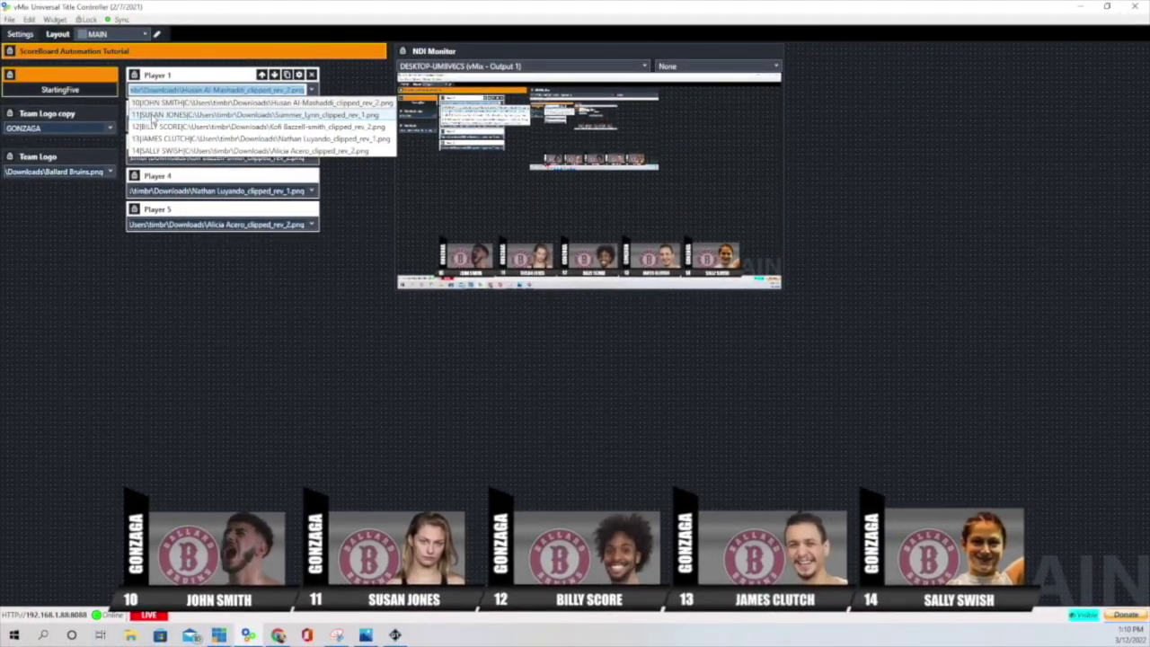
{"action": "left_click", "coordinate": [153, 119]}
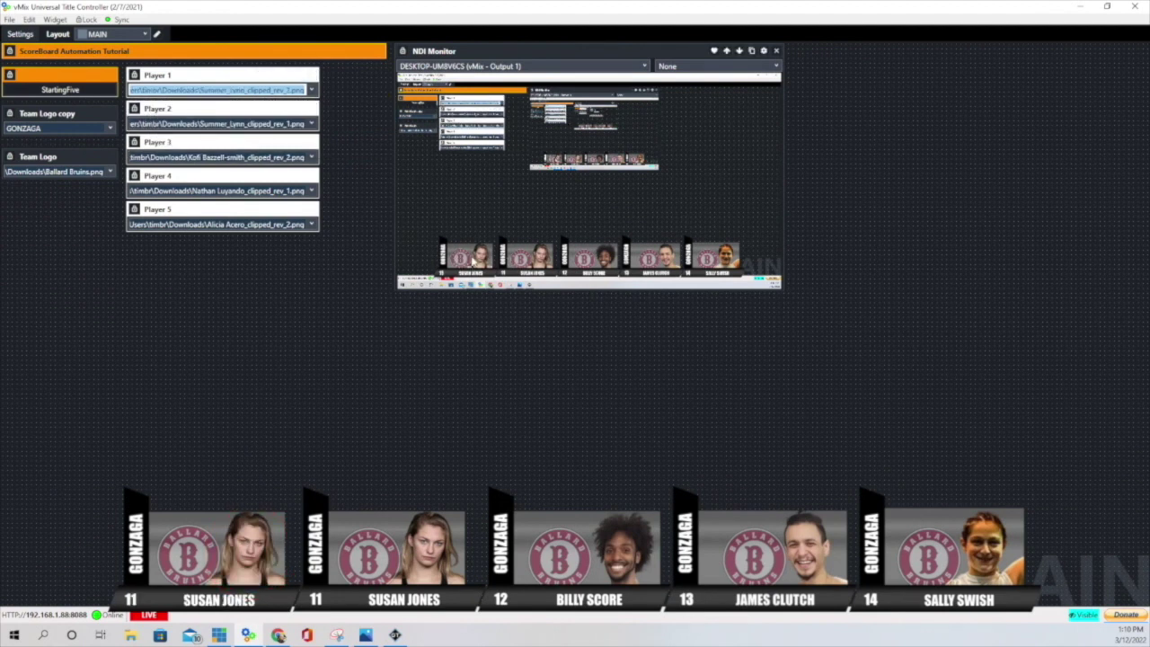
{"action": "left_click", "coordinate": [312, 89]}
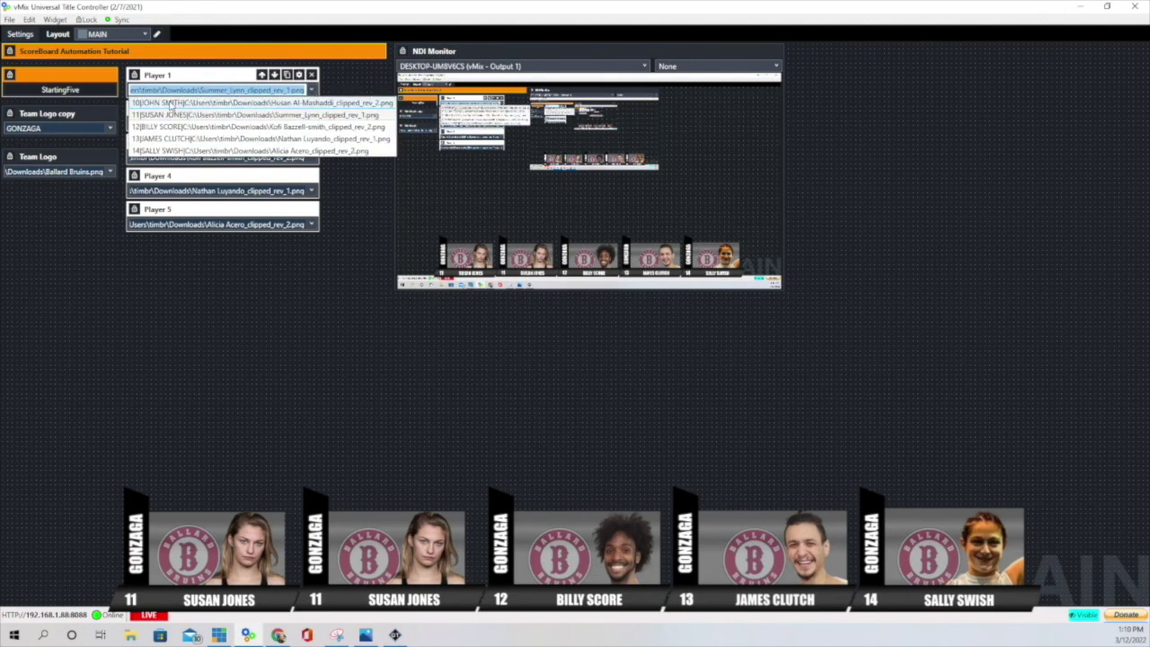
{"action": "left_click", "coordinate": [171, 105]}
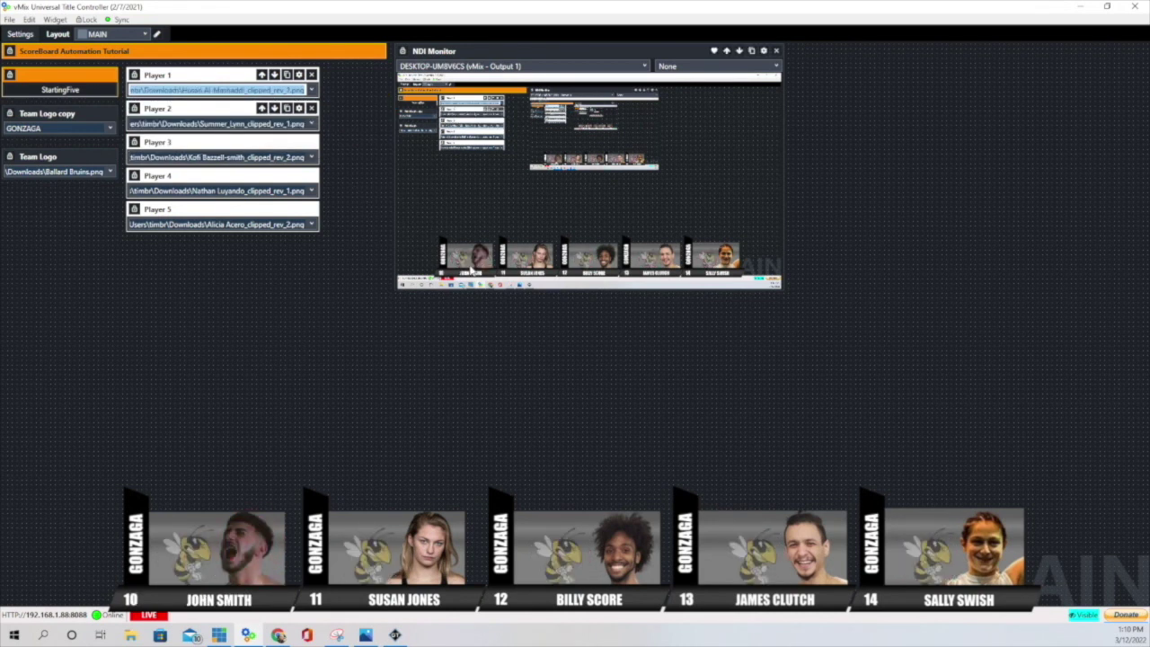
Examine how the Player 1 list items' number, name and image path correspond to the widget's three title mappings.
{"action": "left_click", "coordinate": [300, 75]}
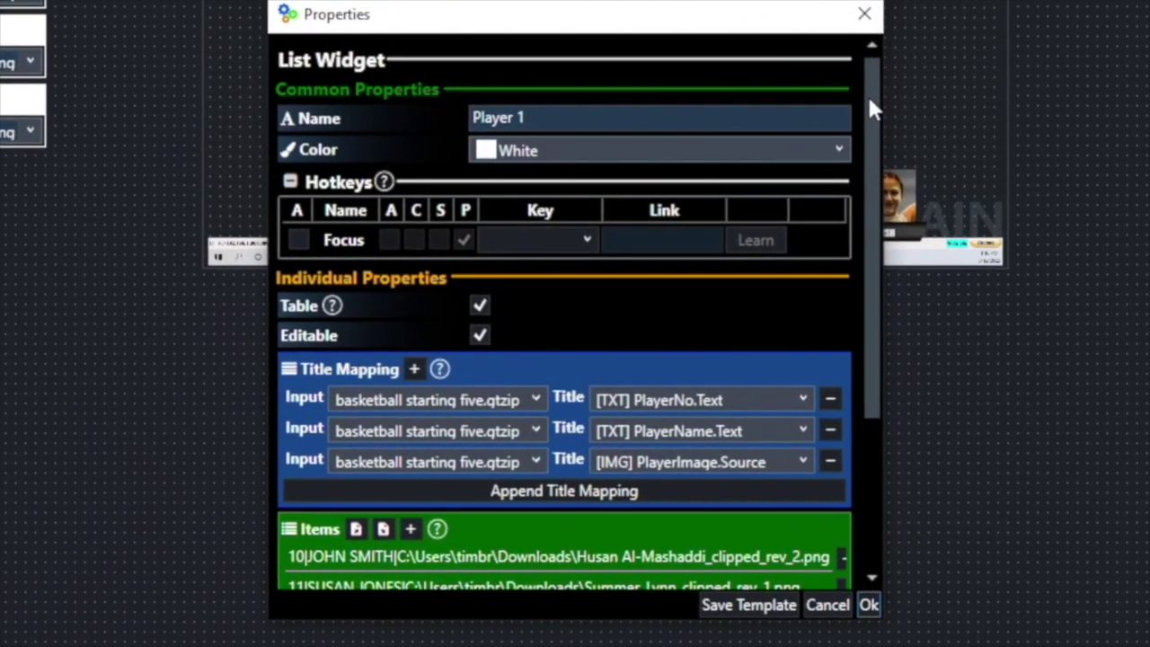
{"action": "left_click_drag", "start_coordinate": [870, 100], "coordinate": [882, 155]}
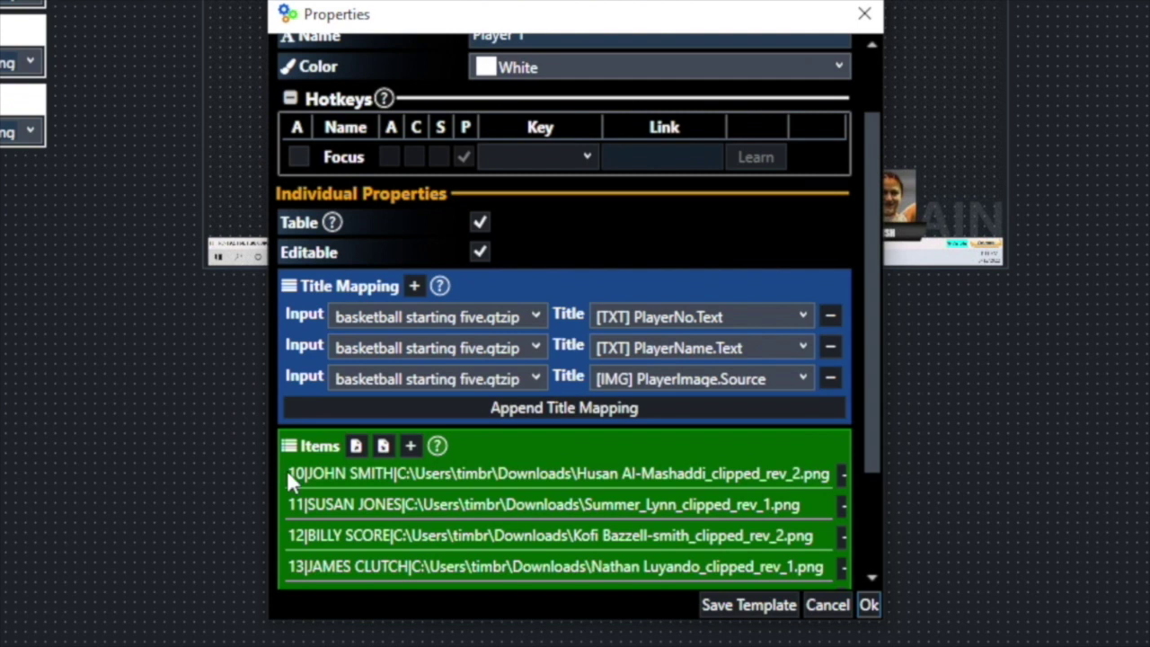
{"action": "type", "text": "1"}
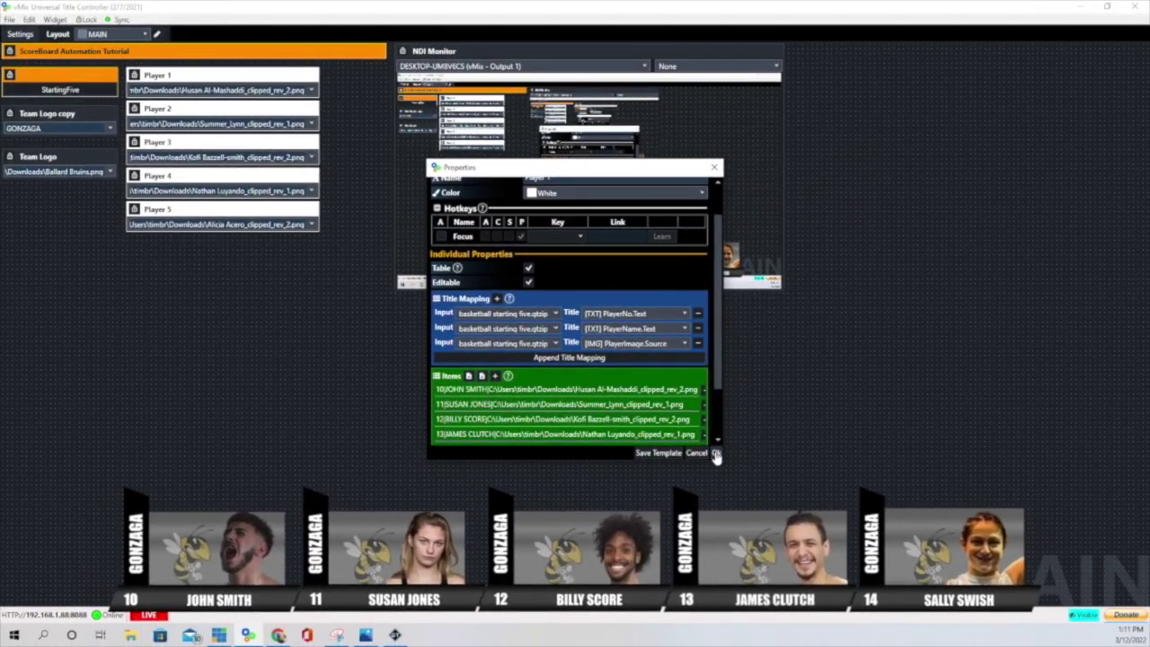
{"action": "left_click", "coordinate": [721, 459]}
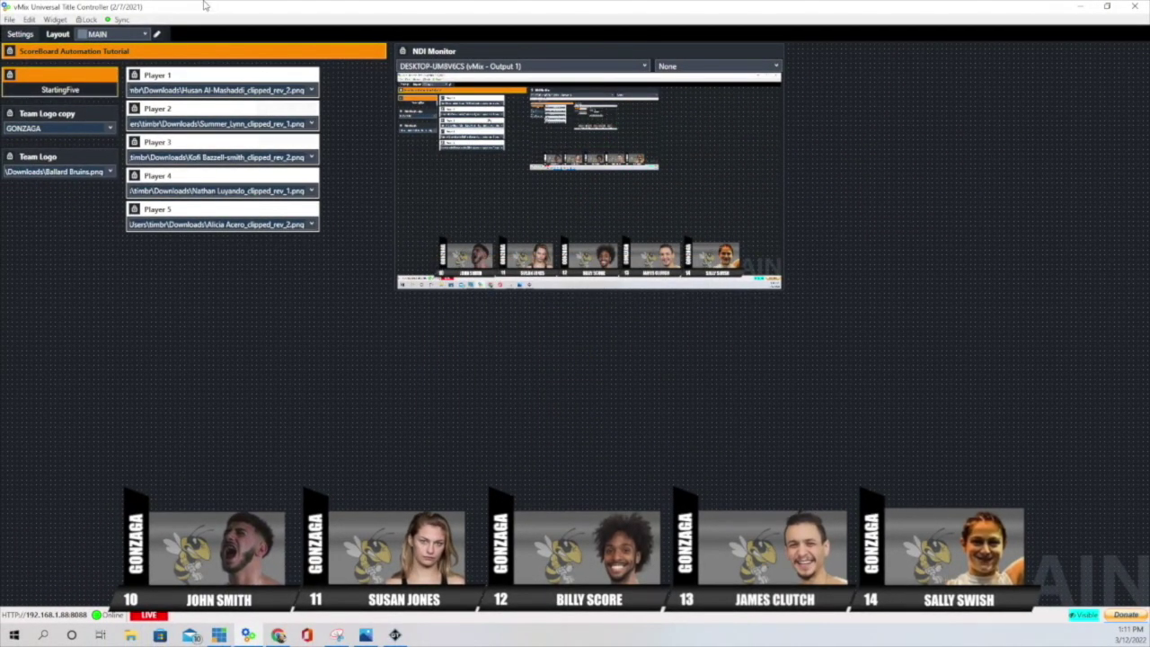
Take the starting-five title off the output and bring it back on with the StartingFive button.
{"action": "left_click", "coordinate": [49, 94]}
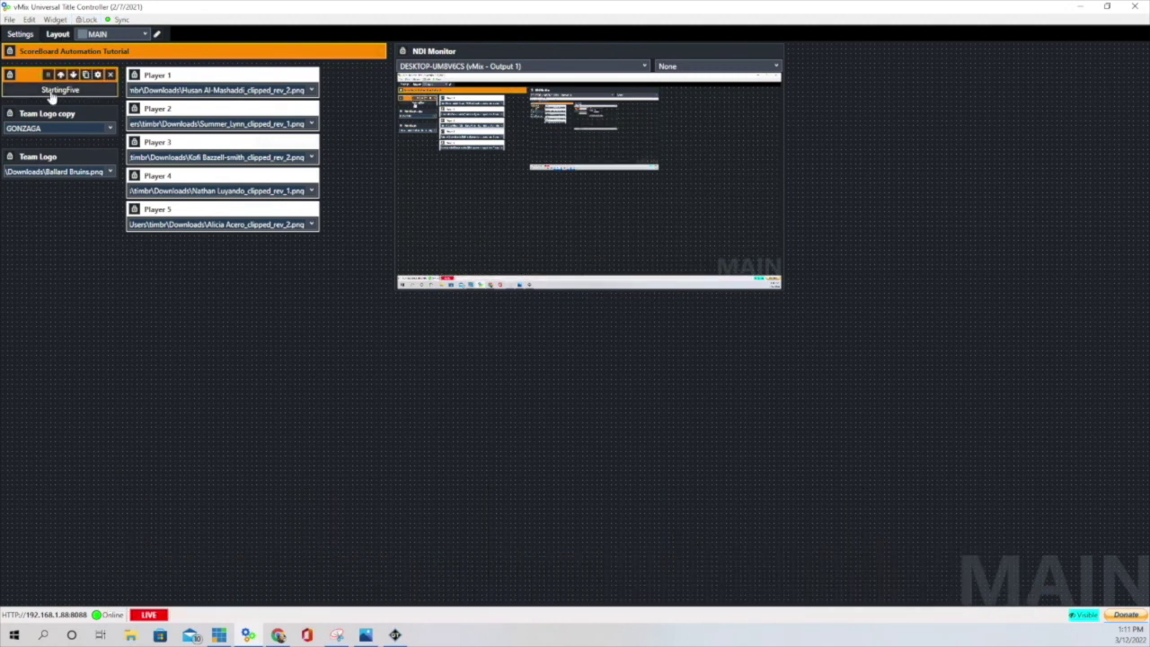
{"action": "left_click", "coordinate": [52, 94]}
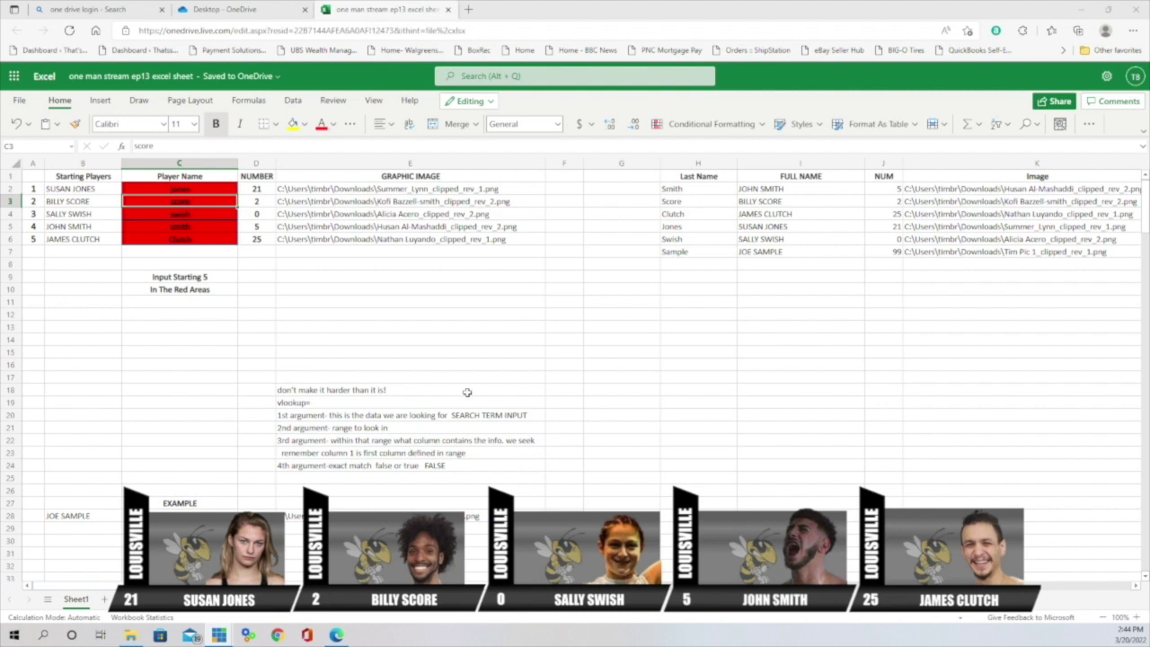
Clear the contents of cell C29 below the EXAMPLE row.
{"action": "scroll", "coordinate": [465, 393], "scroll_direction": "down", "scroll_amount": 2}
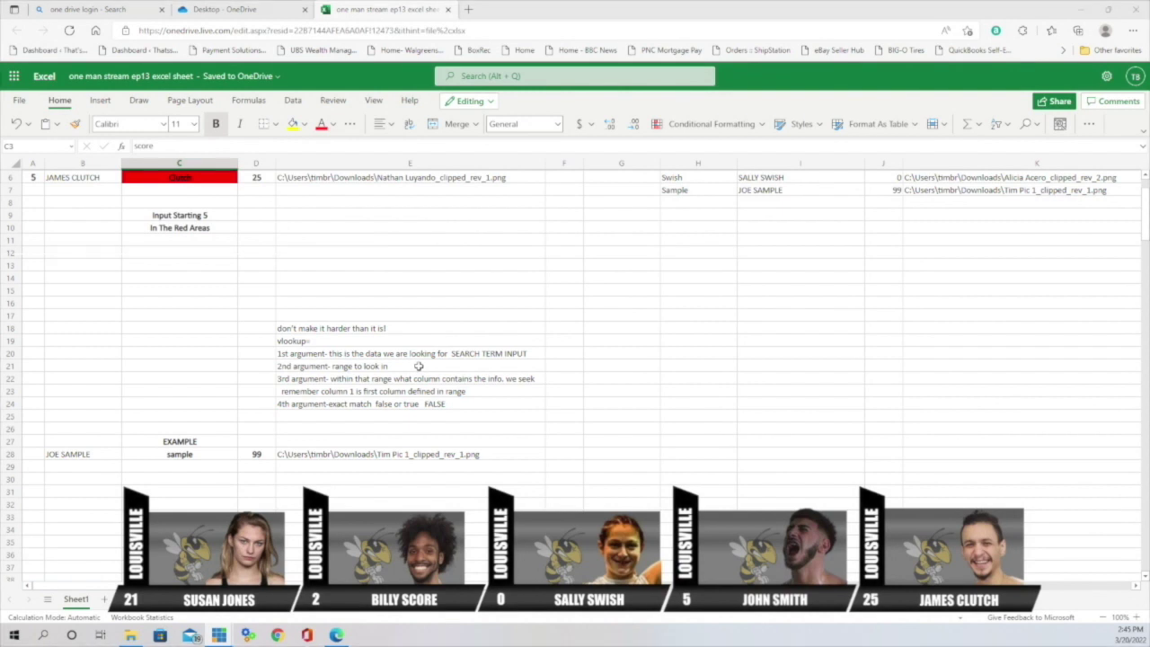
{"action": "scroll", "coordinate": [418, 366], "scroll_direction": "up", "scroll_amount": 2}
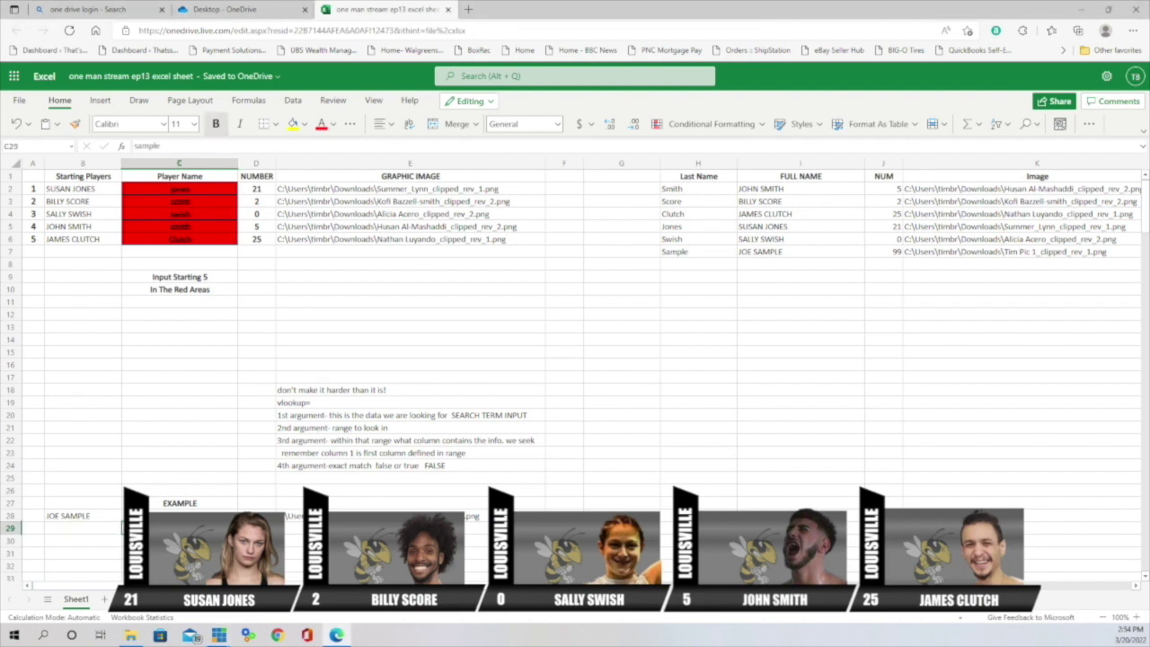
{"action": "key", "text": "BackSpace"}
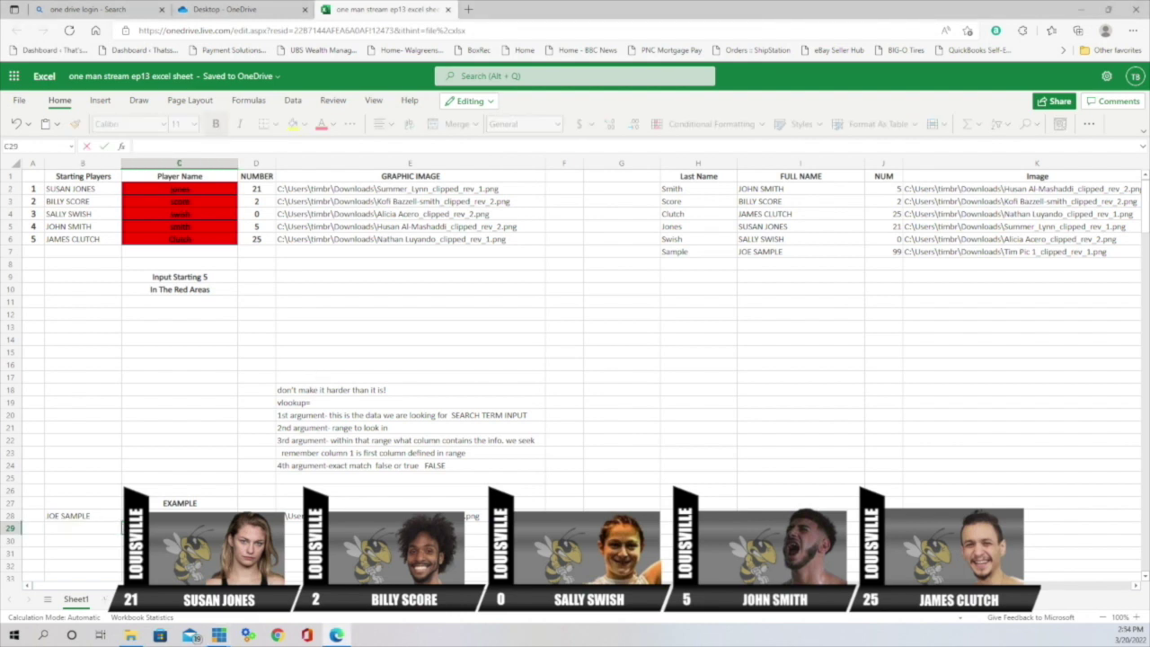
Start a VLOOKUP formula in cell B29 with C29 as the lookup value.
{"action": "scroll", "coordinate": [418, 425], "scroll_direction": "down", "scroll_amount": 5}
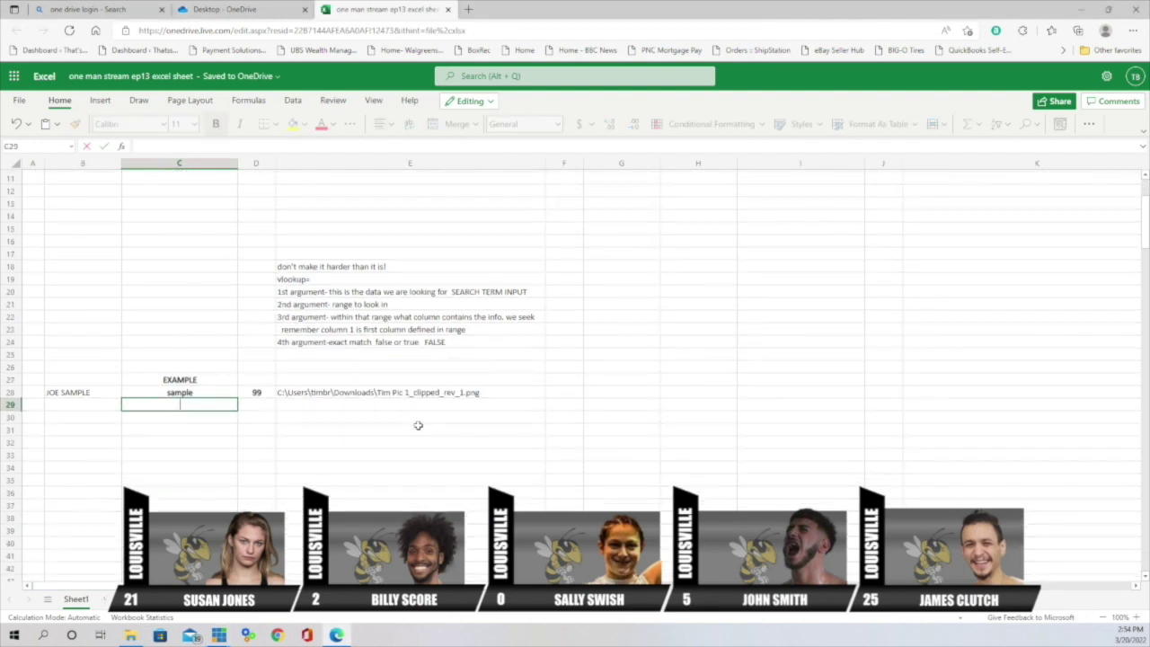
{"action": "scroll", "coordinate": [418, 425], "scroll_direction": "up", "scroll_amount": 2}
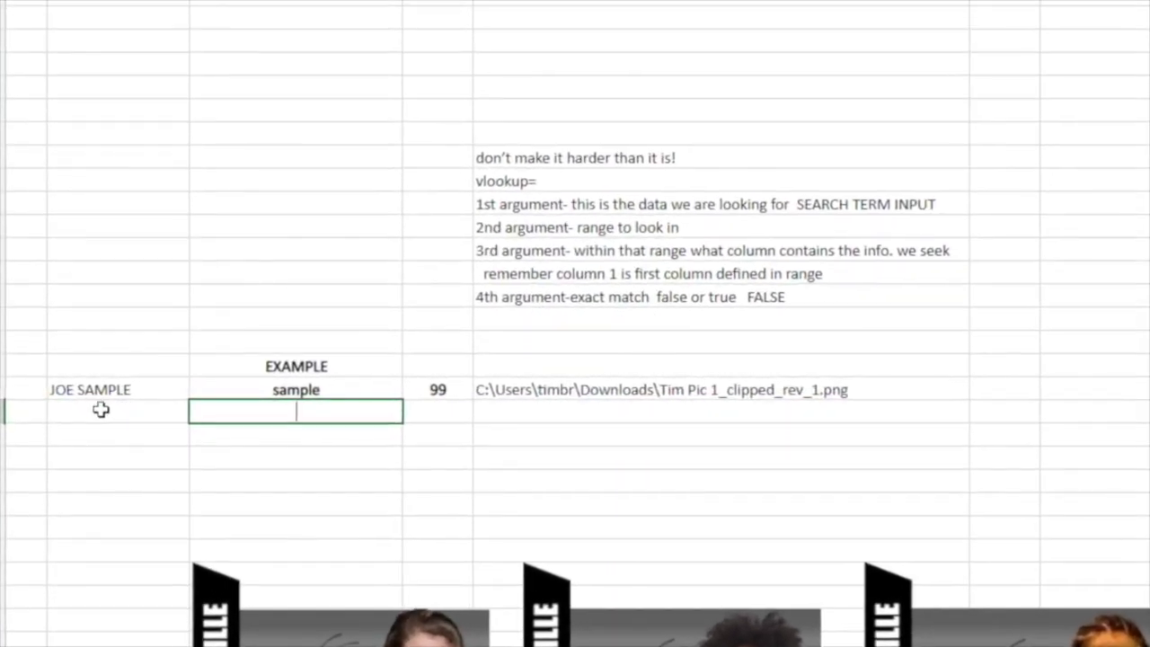
{"action": "left_click", "coordinate": [87, 412]}
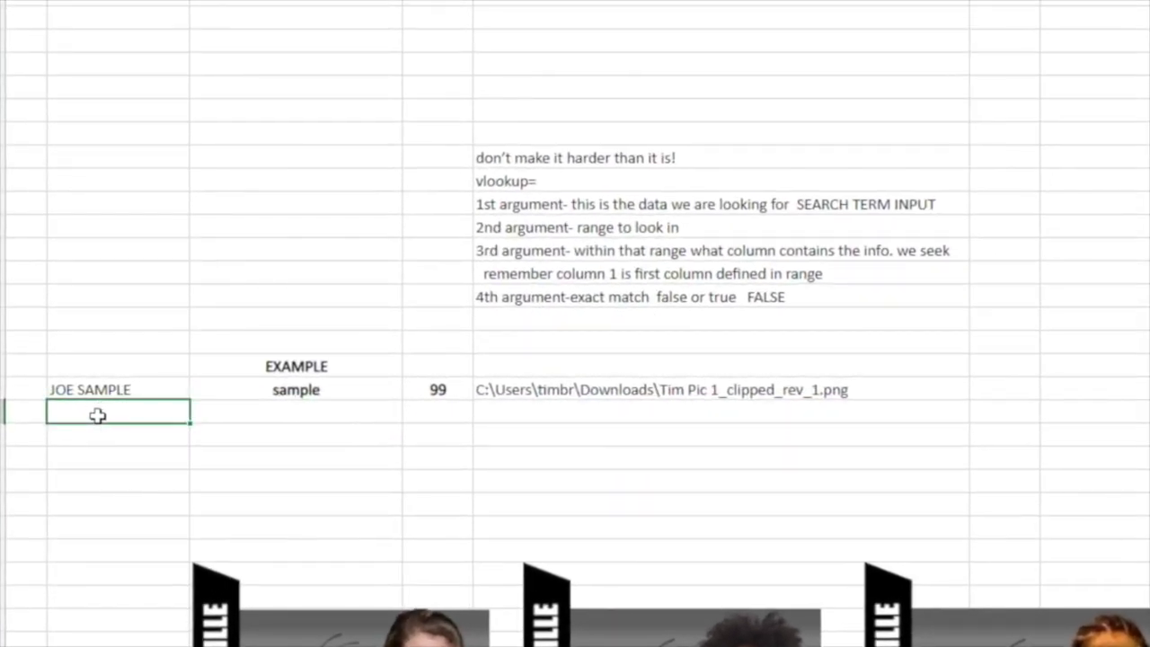
{"action": "type", "text": "="}
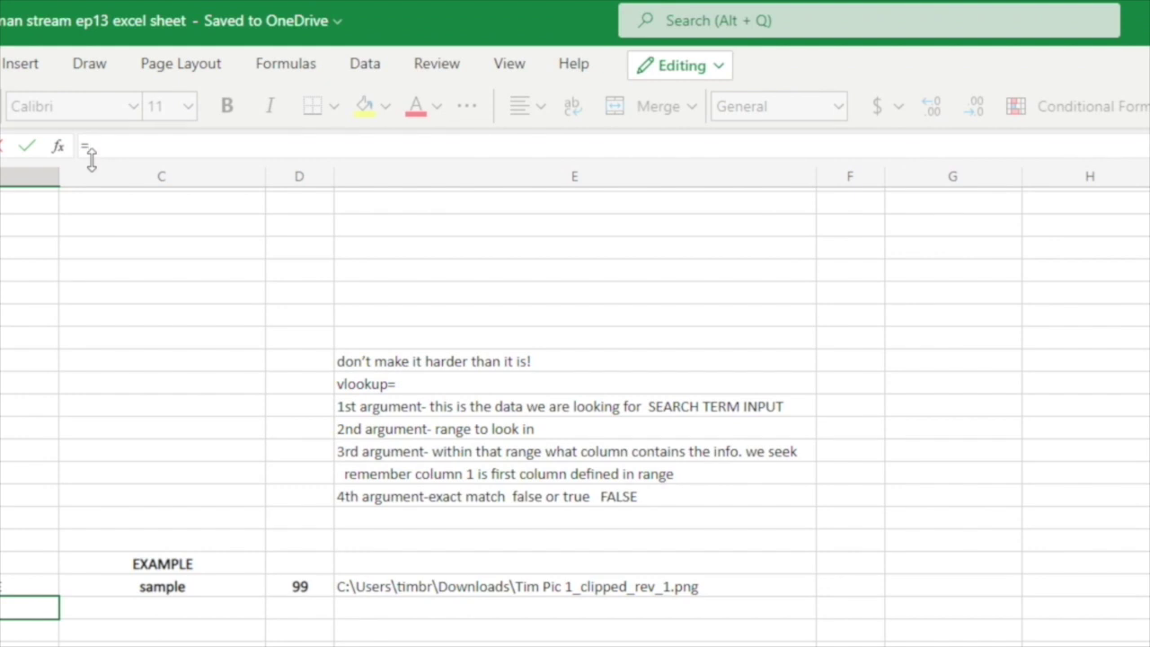
{"action": "type", "text": "vlo"}
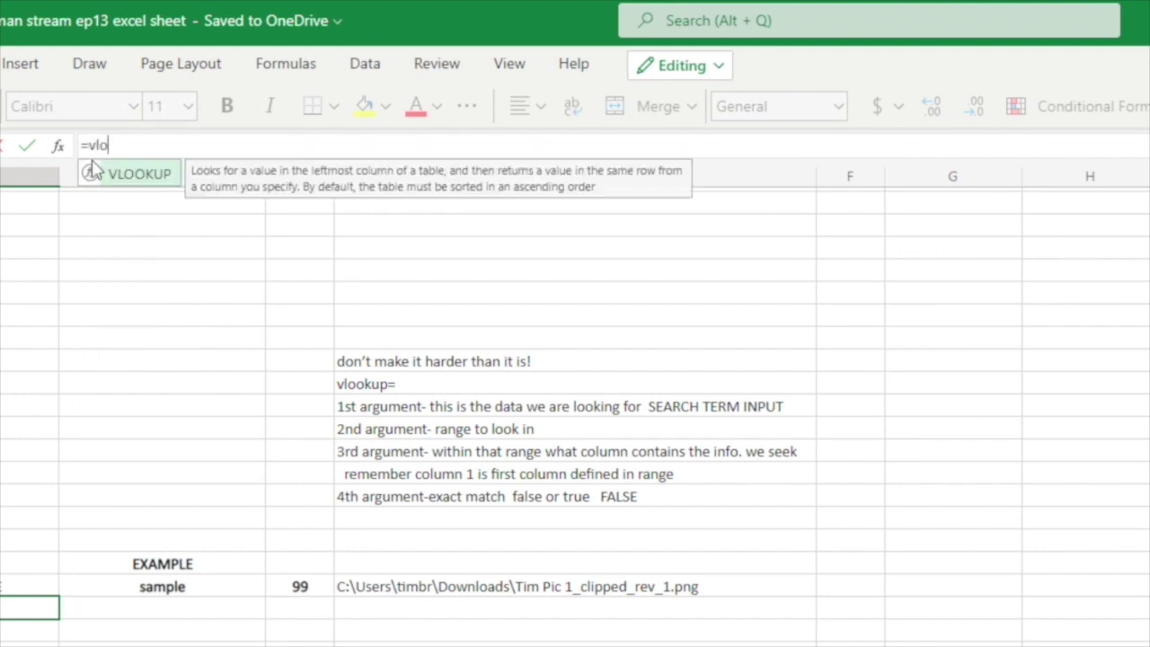
{"action": "type", "text": "okup("}
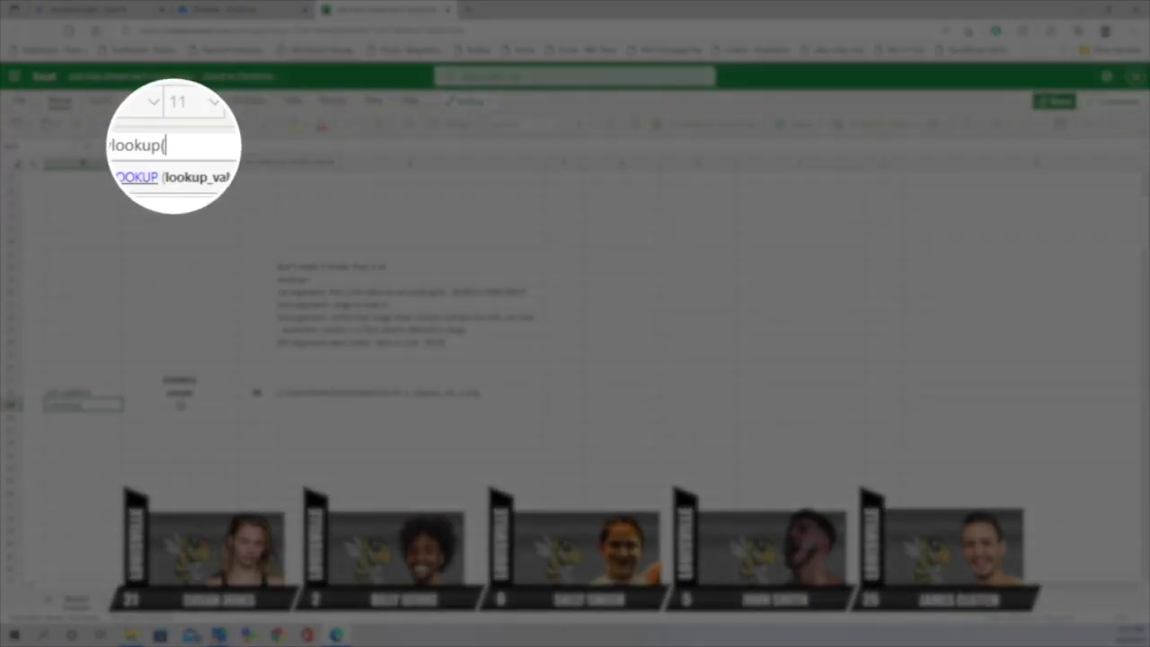
{"action": "left_click", "coordinate": [180, 405]}
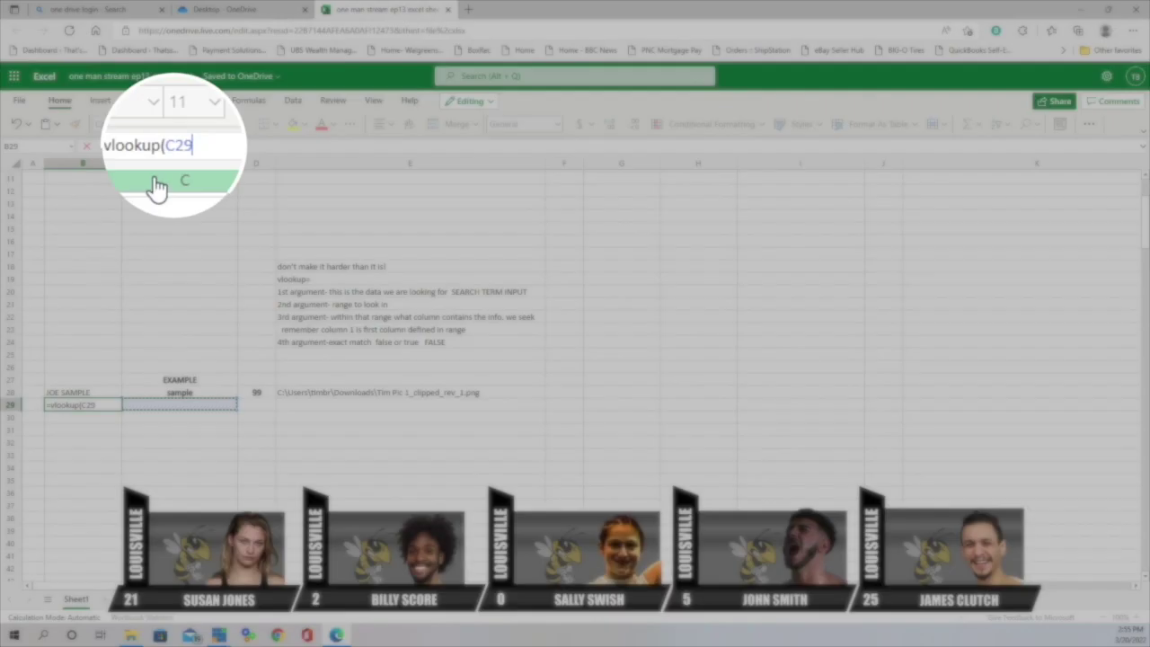
{"action": "type", "text": ","}
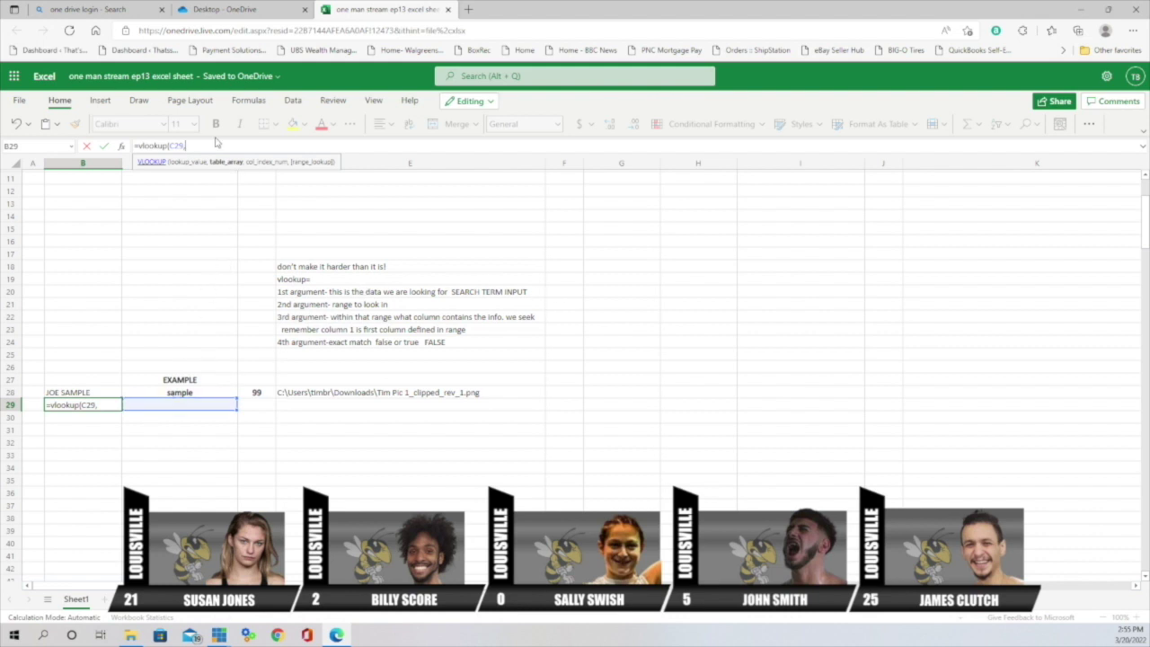
Complete the B29 VLOOKUP formula with table range H2:k10, column index 2 for the full name, and False for an exact match.
{"action": "type", "text": "H2:"}
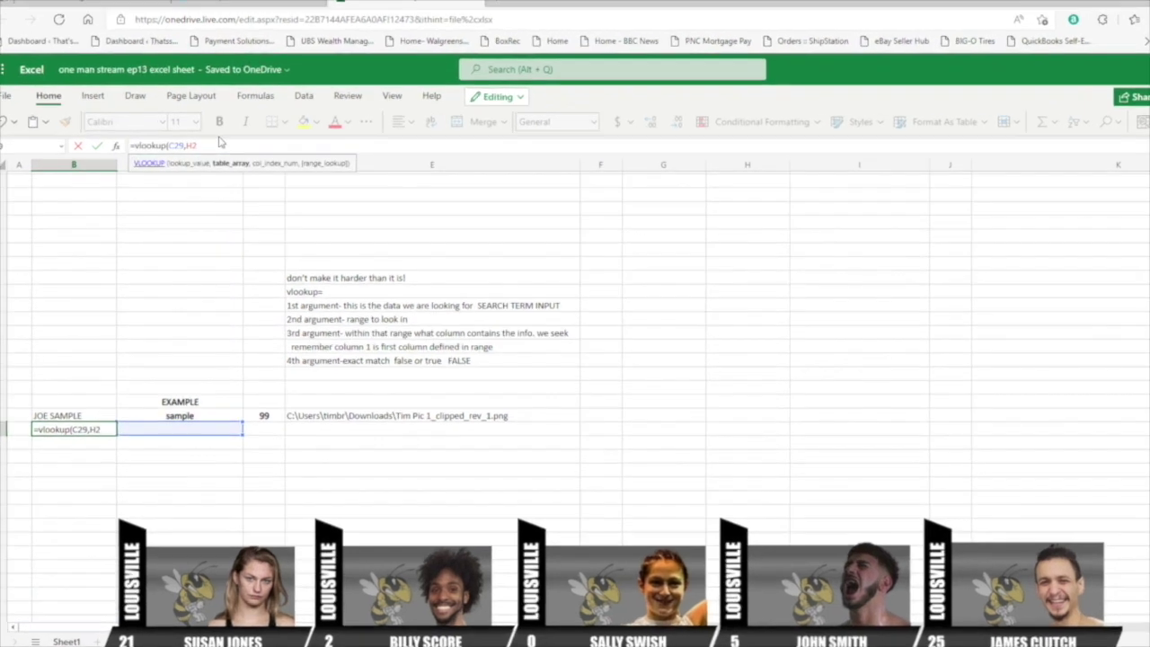
{"action": "type", "text": "k10"}
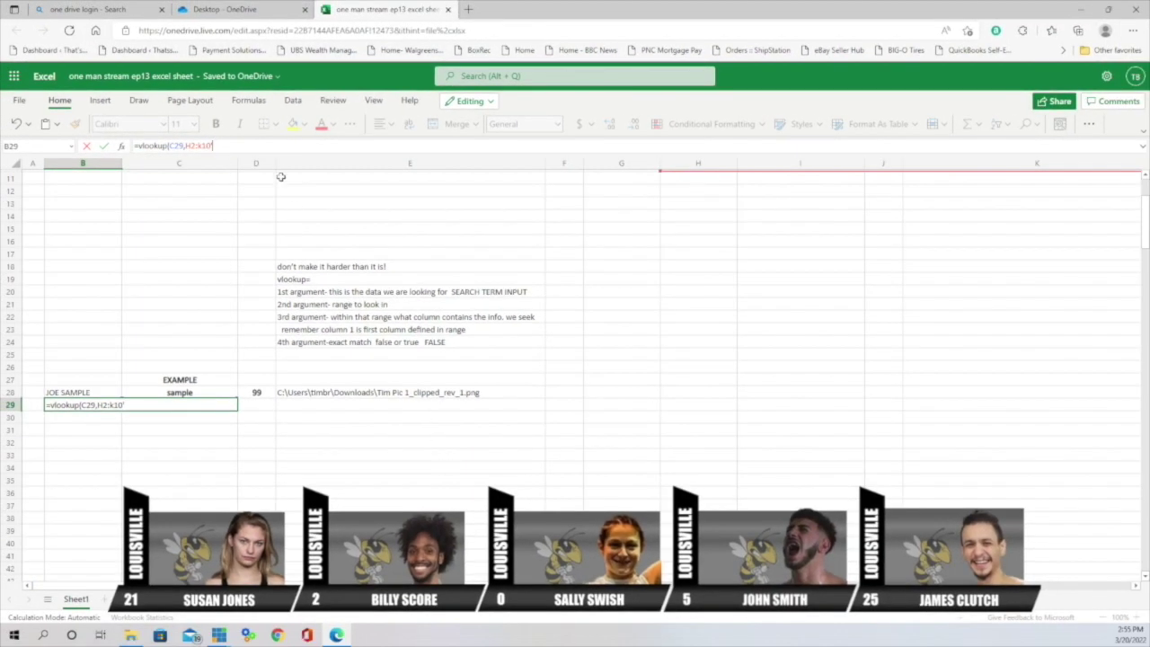
{"action": "type", "text": ","}
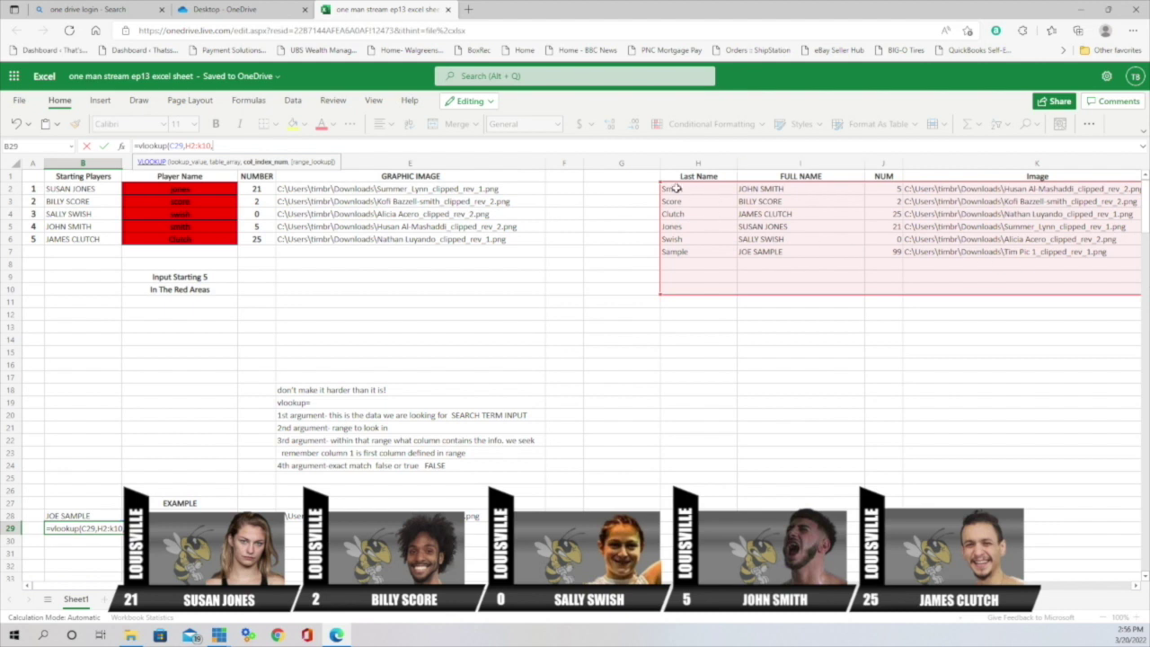
{"action": "left_click", "coordinate": [801, 178]}
{"action": "type", "text": "2,"}
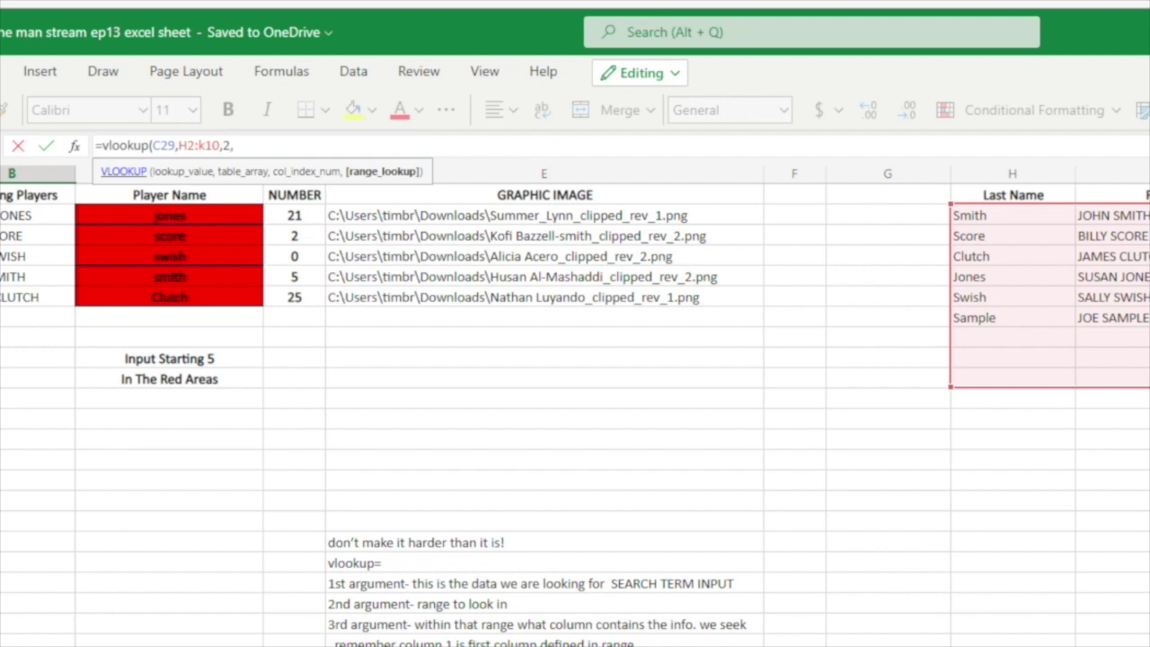
{"action": "type", "text": "False)"}
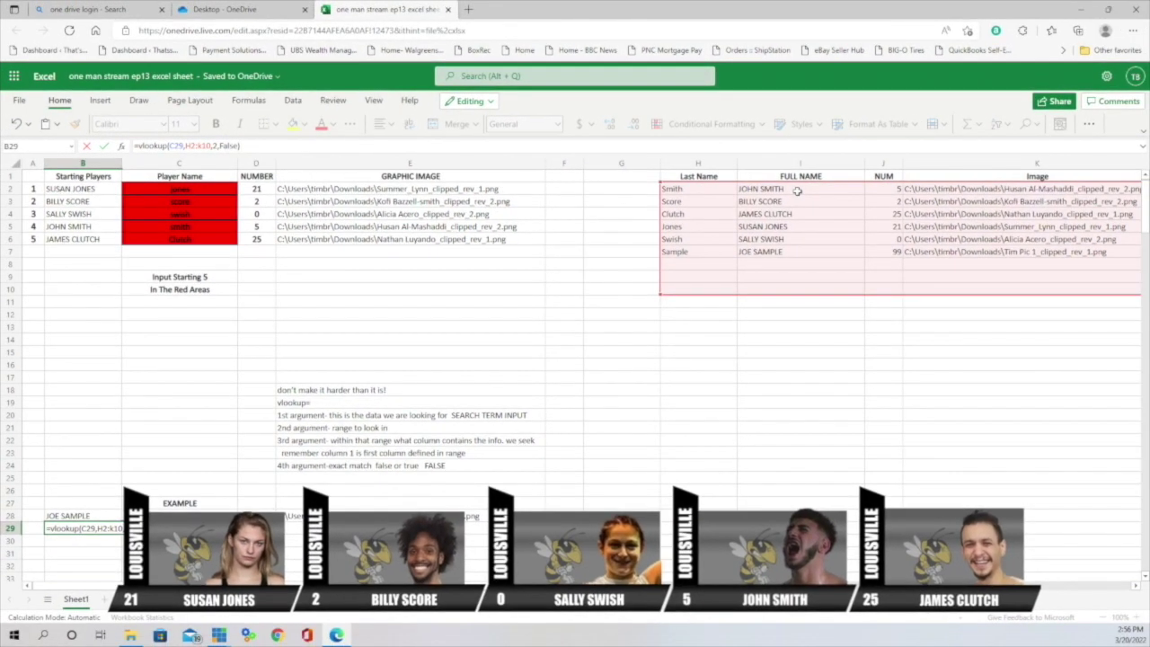
{"action": "key", "text": "Return"}
Enter the last name of player number 99 in cell C29 as the lookup term.
{"action": "scroll", "coordinate": [378, 457], "scroll_direction": "down", "scroll_amount": 3}
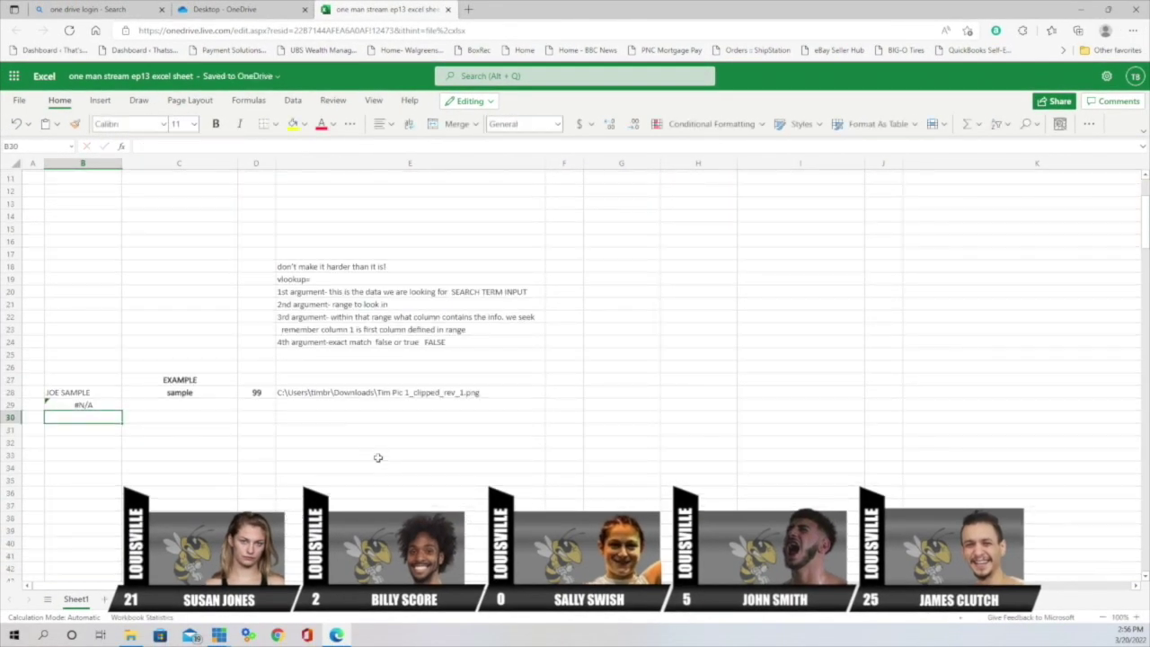
{"action": "left_click", "coordinate": [179, 407]}
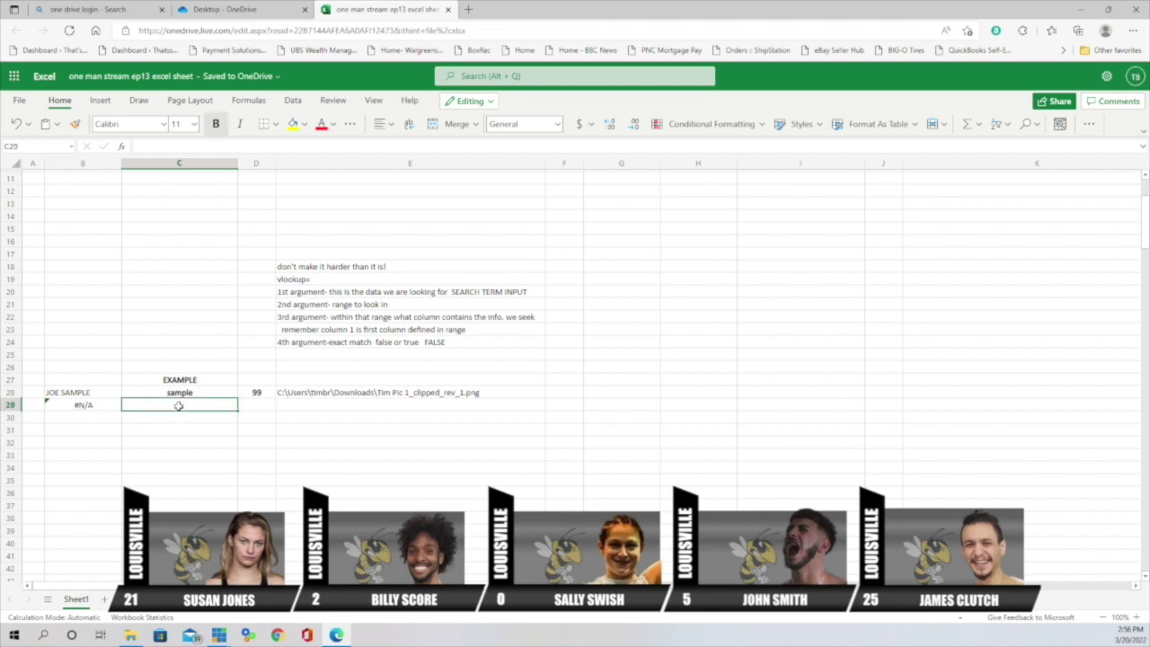
{"action": "scroll", "coordinate": [179, 406], "scroll_direction": "up", "scroll_amount": 3}
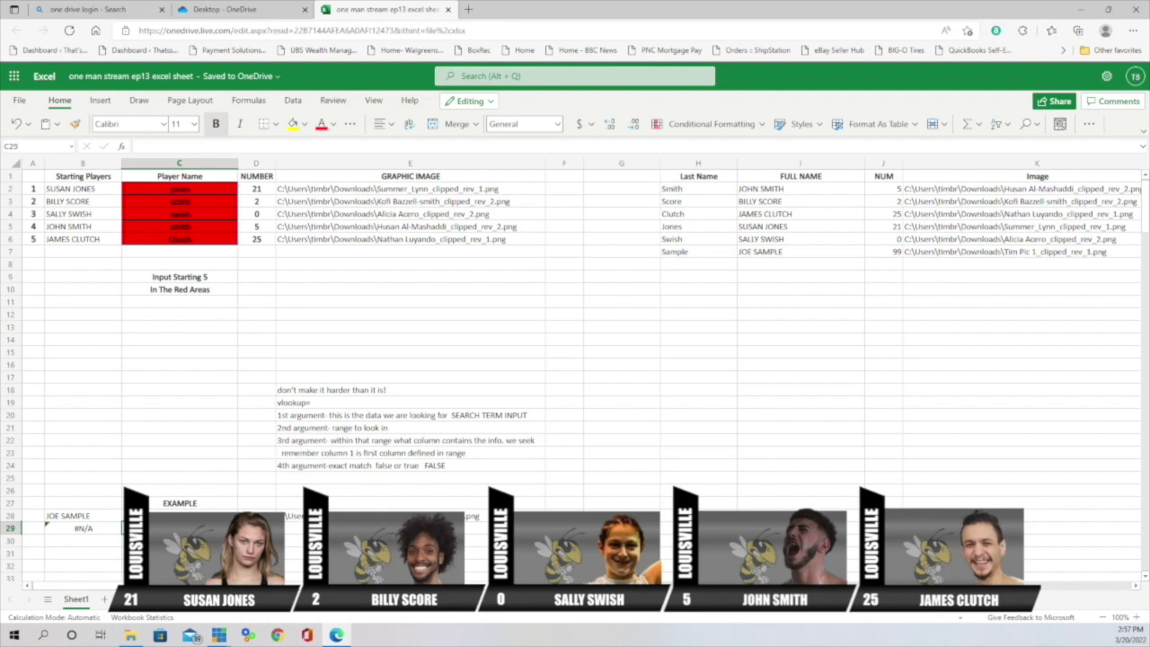
{"action": "type", "text": "Sample"}
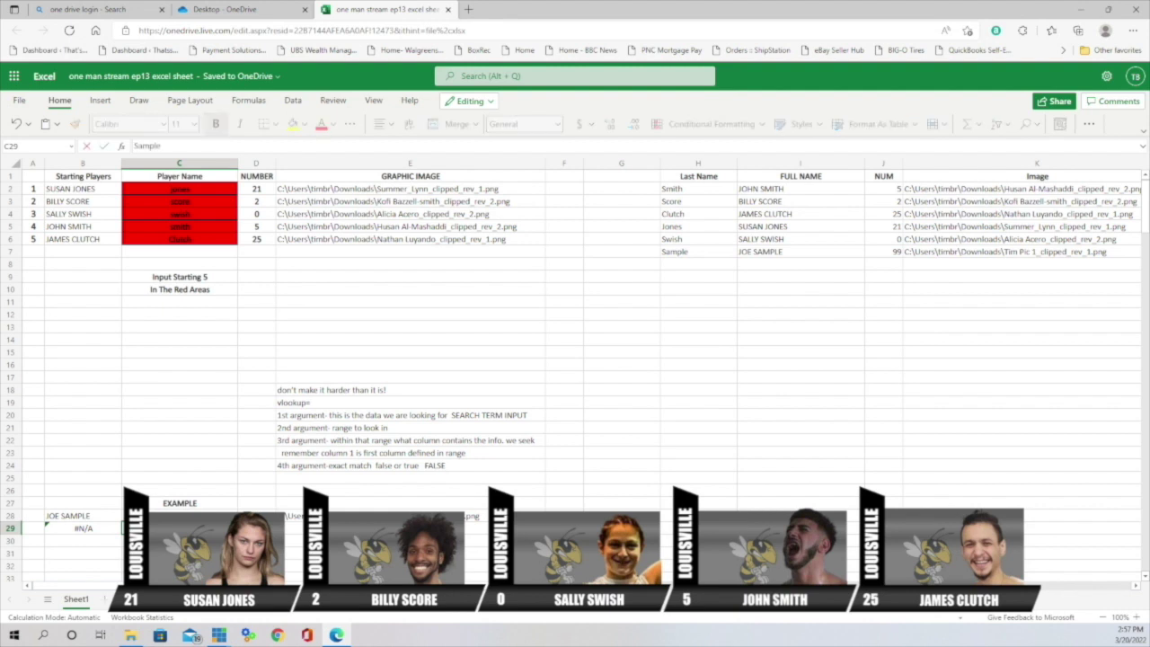
{"action": "key", "text": "Return"}
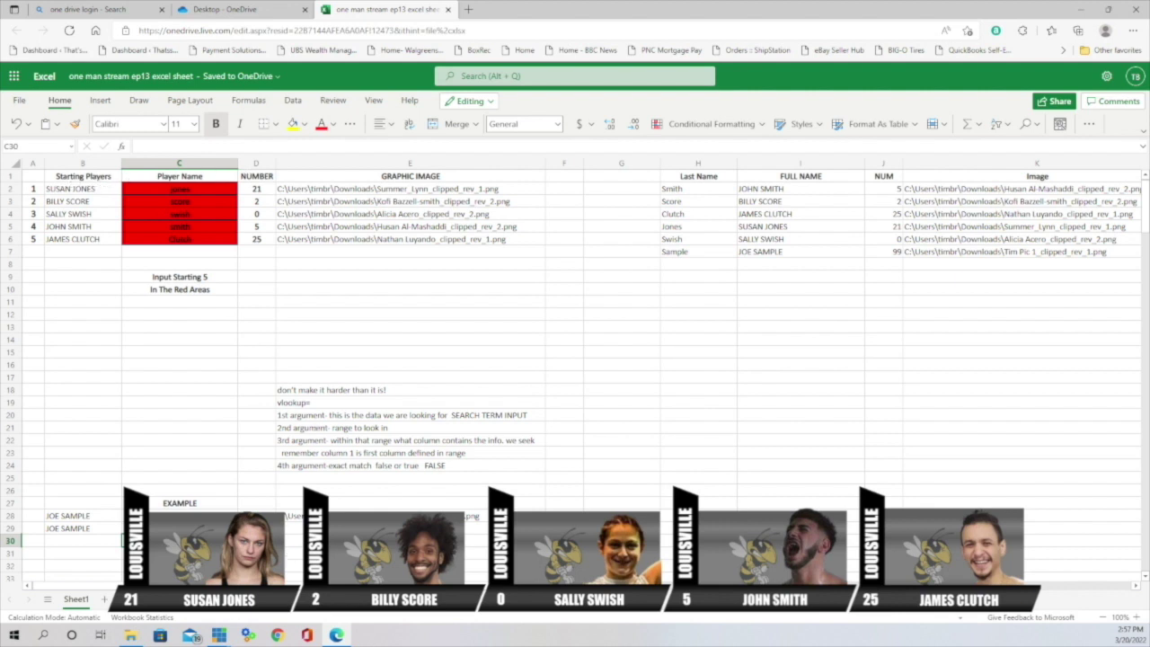
Enter a VLOOKUP formula in cell D29 with lookup value C29, range H2:k10, column index 3 for the number, and False for an exact match.
{"action": "left_click", "coordinate": [256, 529]}
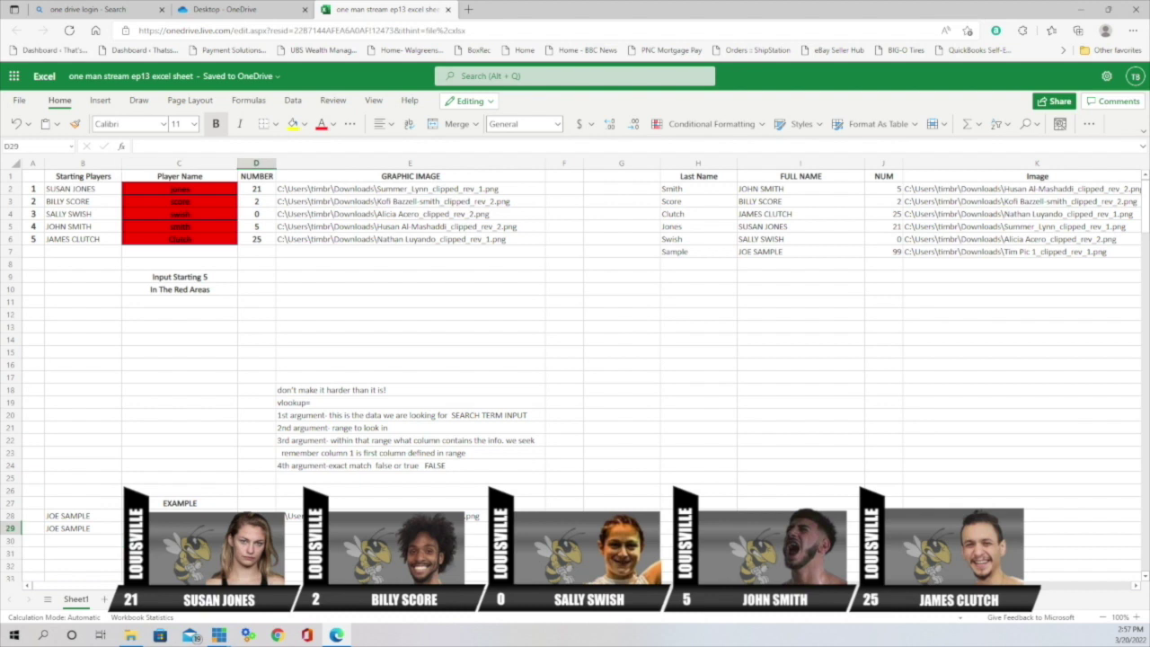
{"action": "type", "text": "="}
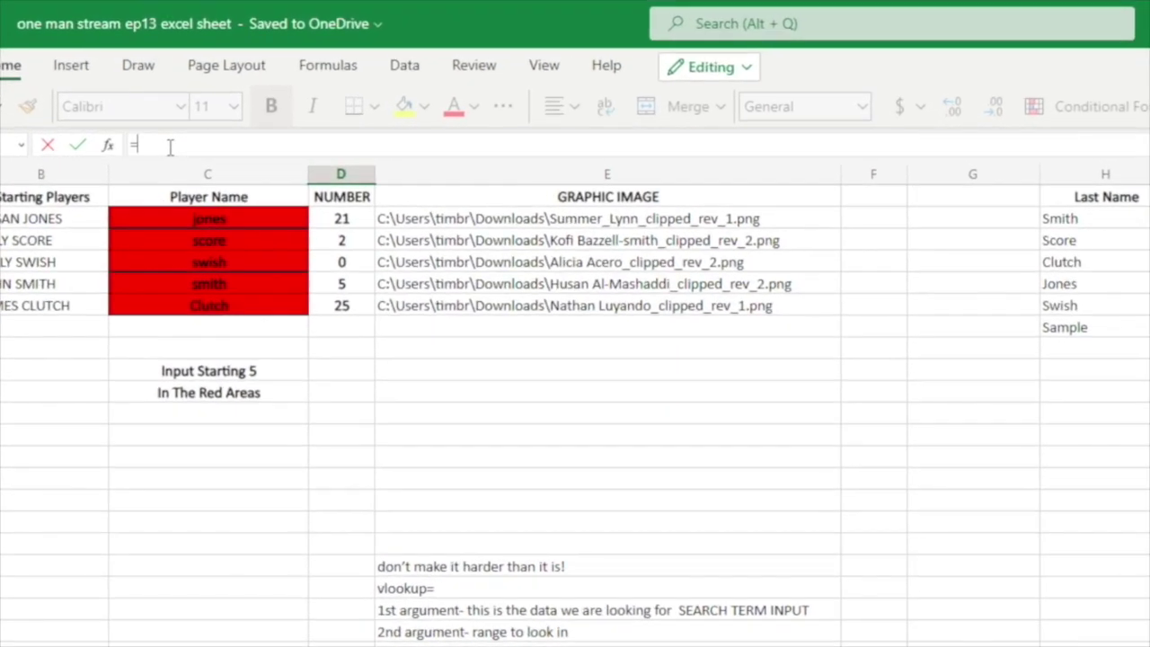
{"action": "type", "text": "vlook"}
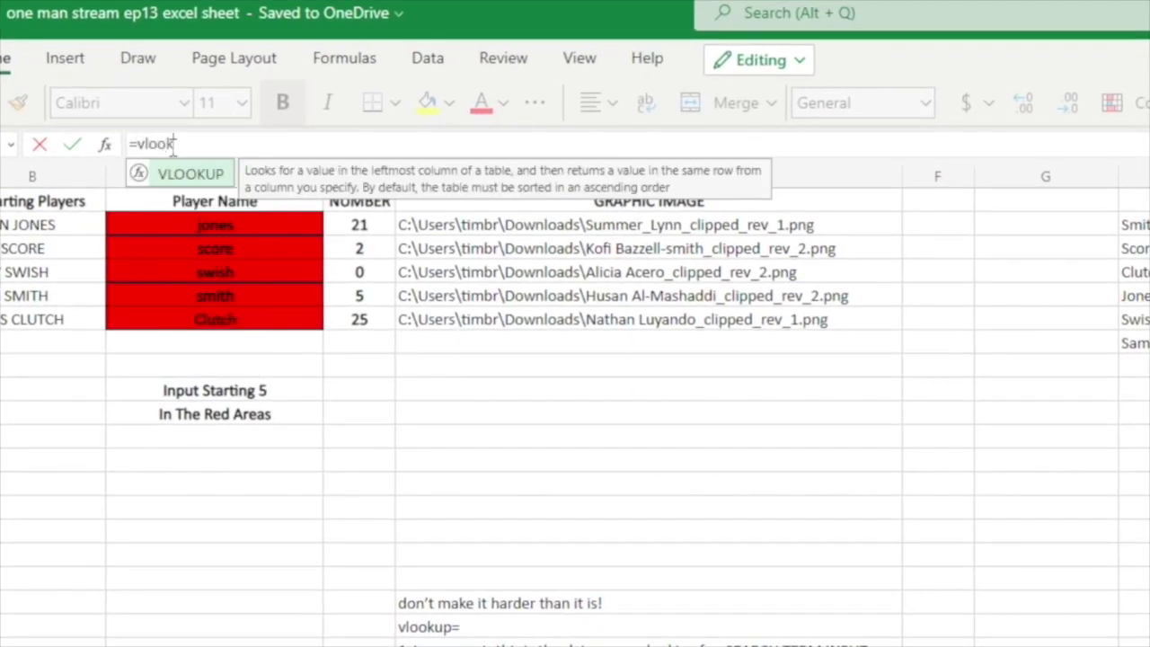
{"action": "type", "text": "up("}
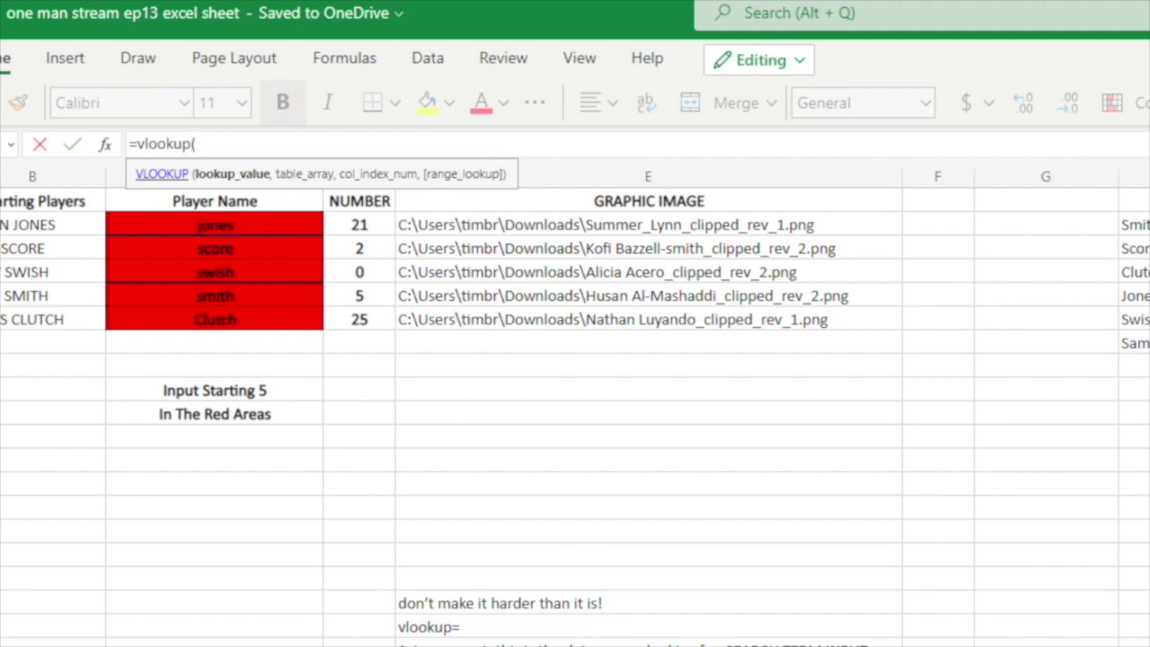
{"action": "type", "text": "C29"}
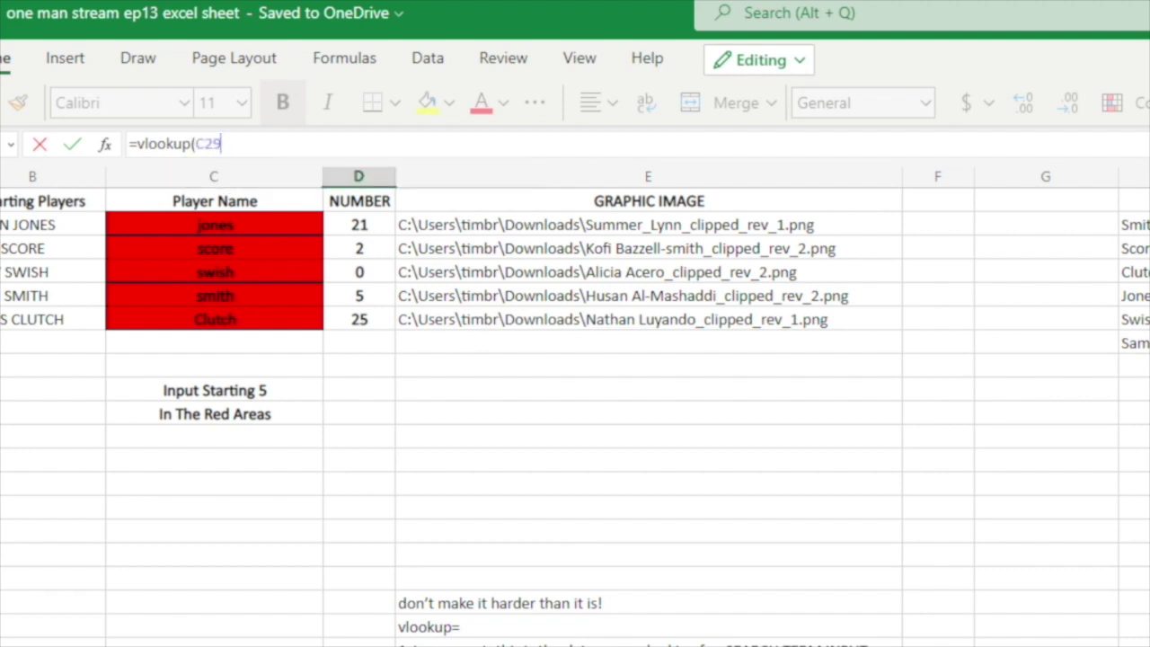
{"action": "type", "text": ","}
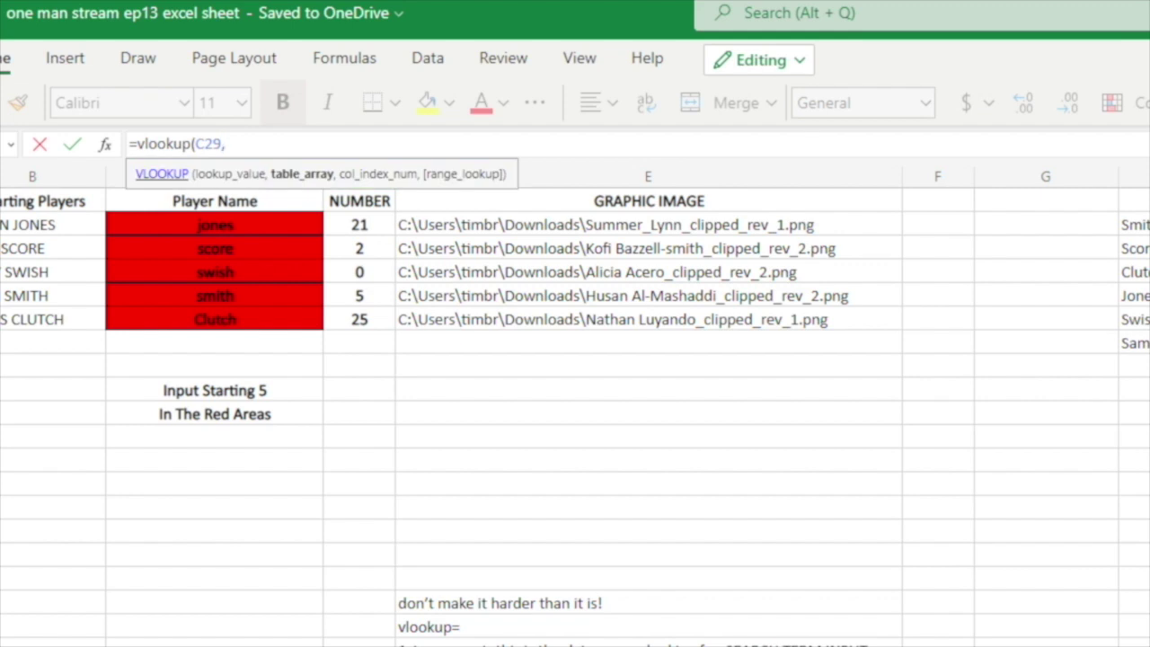
{"action": "type", "text": "H2:"}
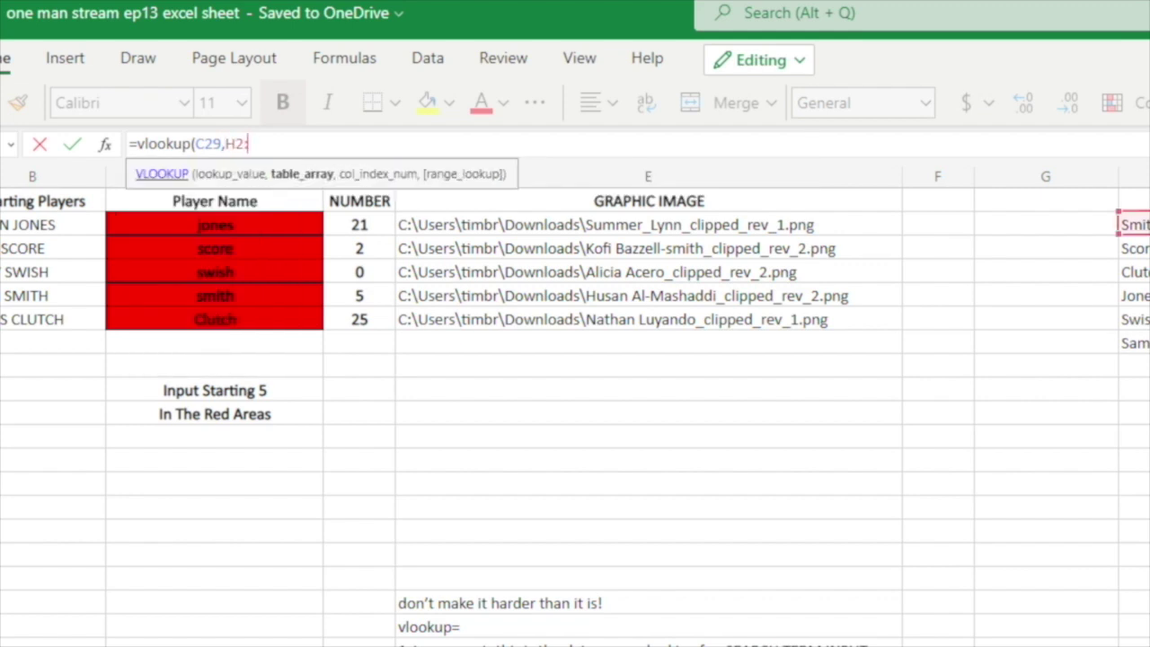
{"action": "type", "text": "k10"}
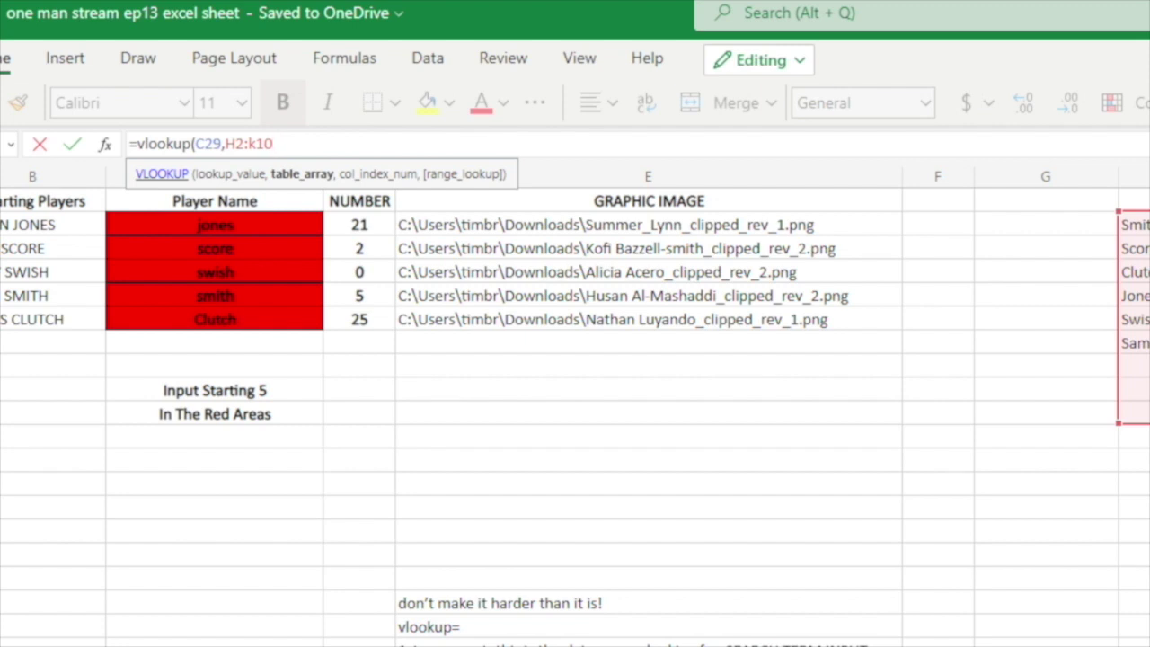
{"action": "type", "text": ","}
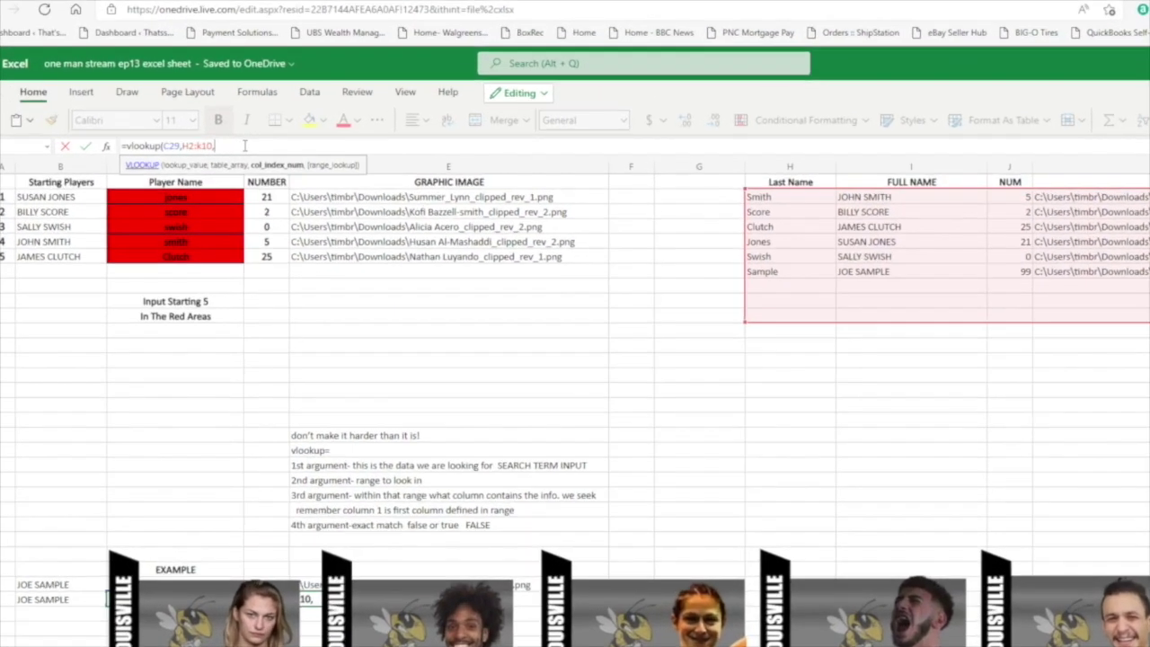
{"action": "type", "text": "3,"}
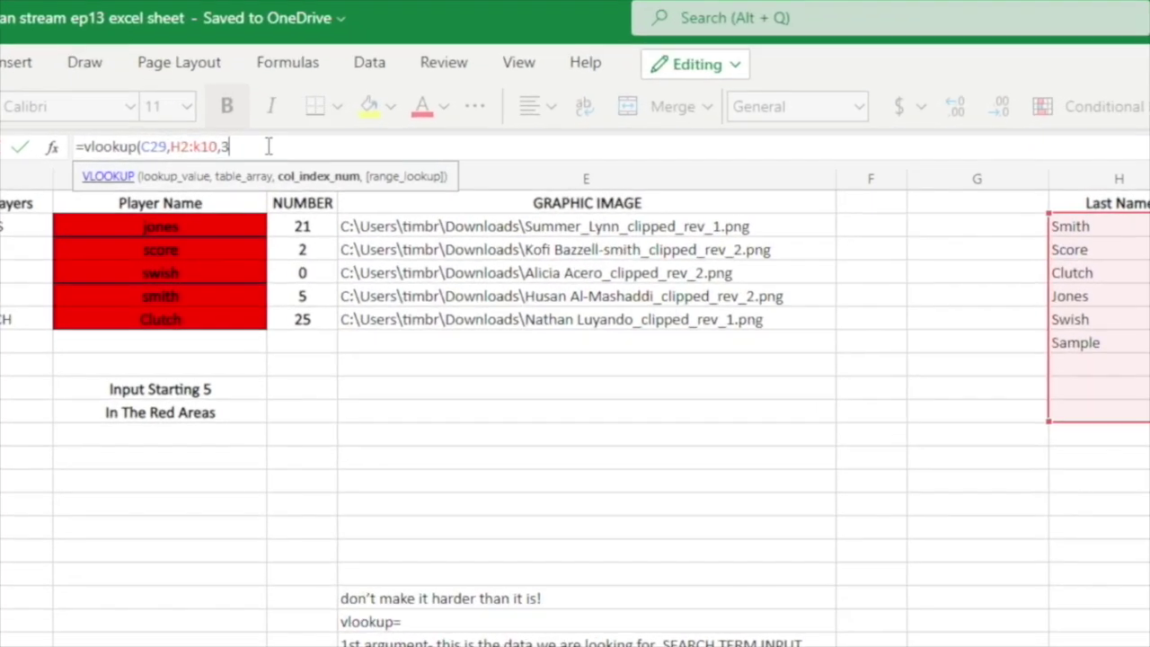
{"action": "type", "text": "False"}
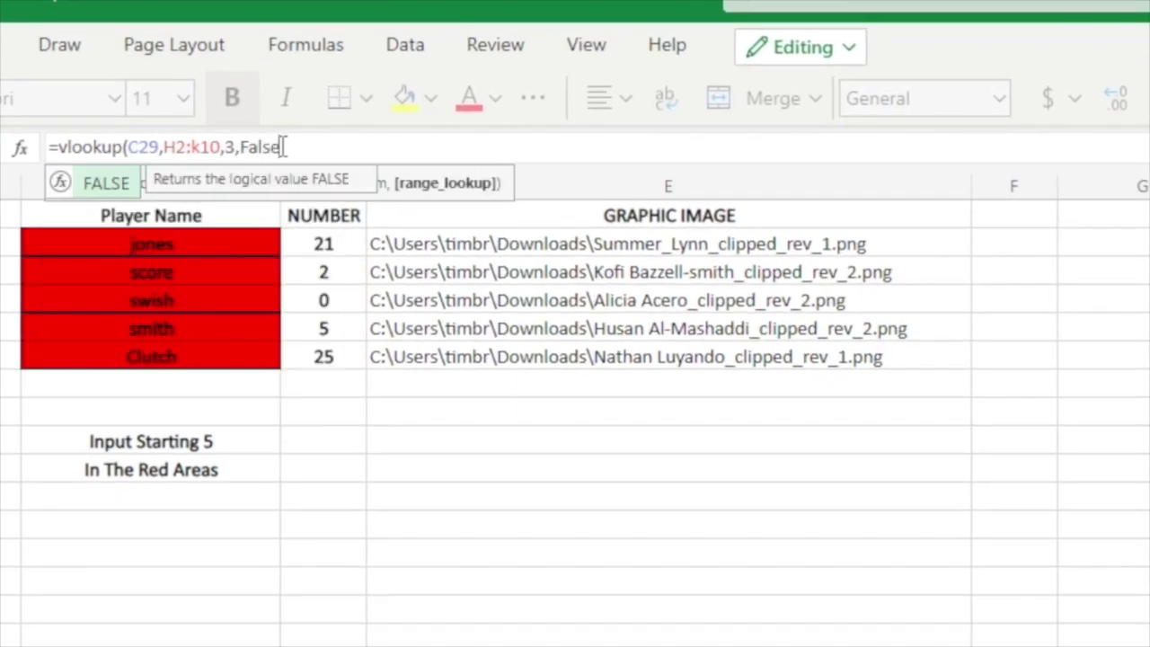
{"action": "type", "text": ")"}
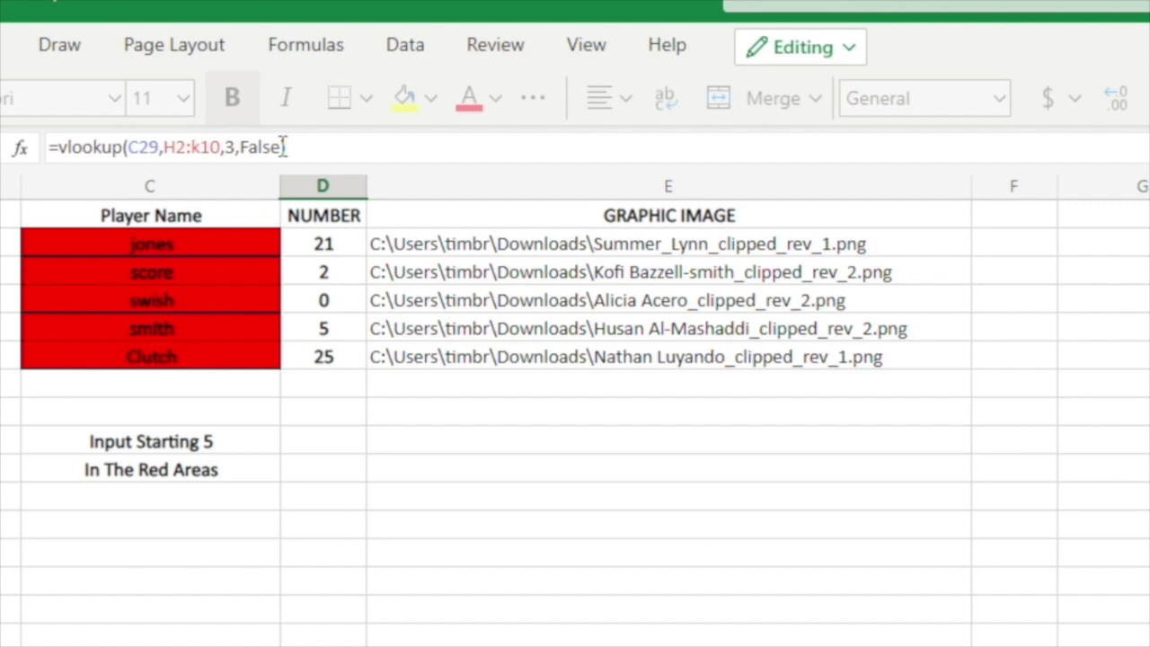
{"action": "key", "text": "Return"}
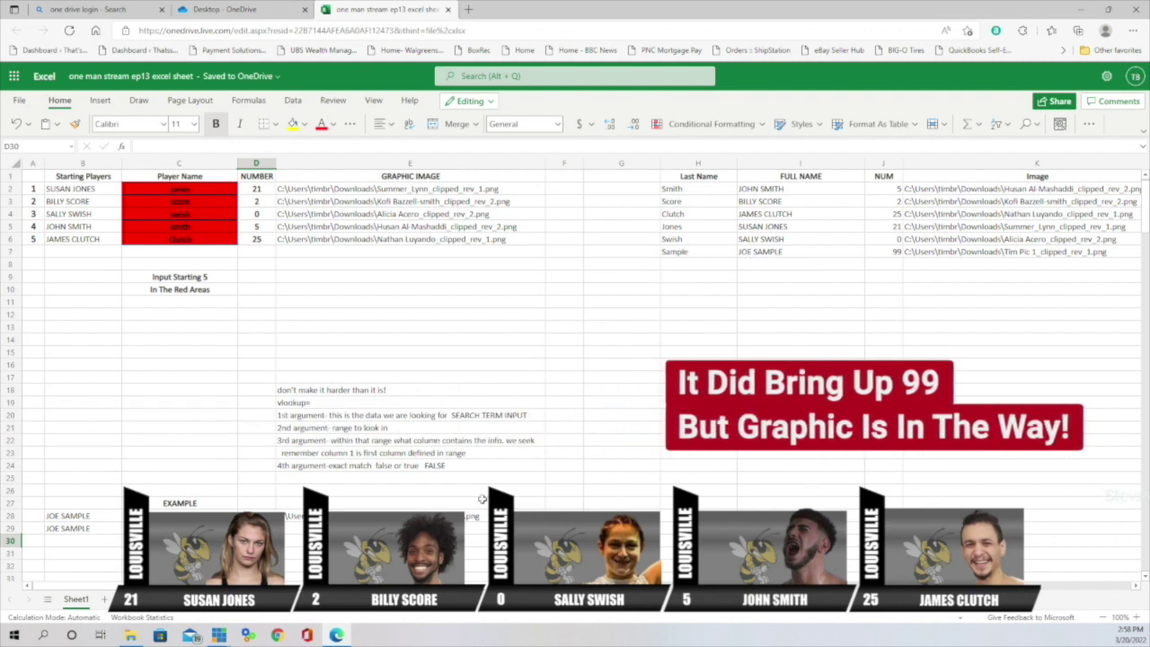
Enter a VLOOKUP formula in cell E29 with lookup value C29, range h2:k10, column index 4 for the image path, and False.
{"action": "left_click", "coordinate": [299, 529]}
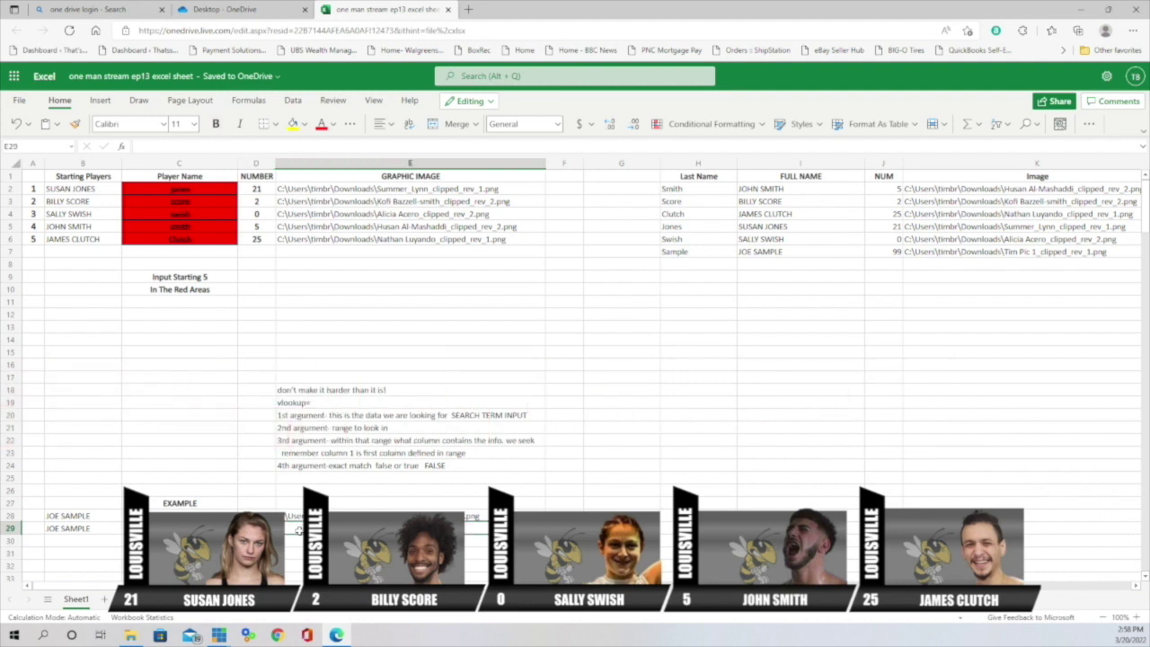
{"action": "type", "text": "="}
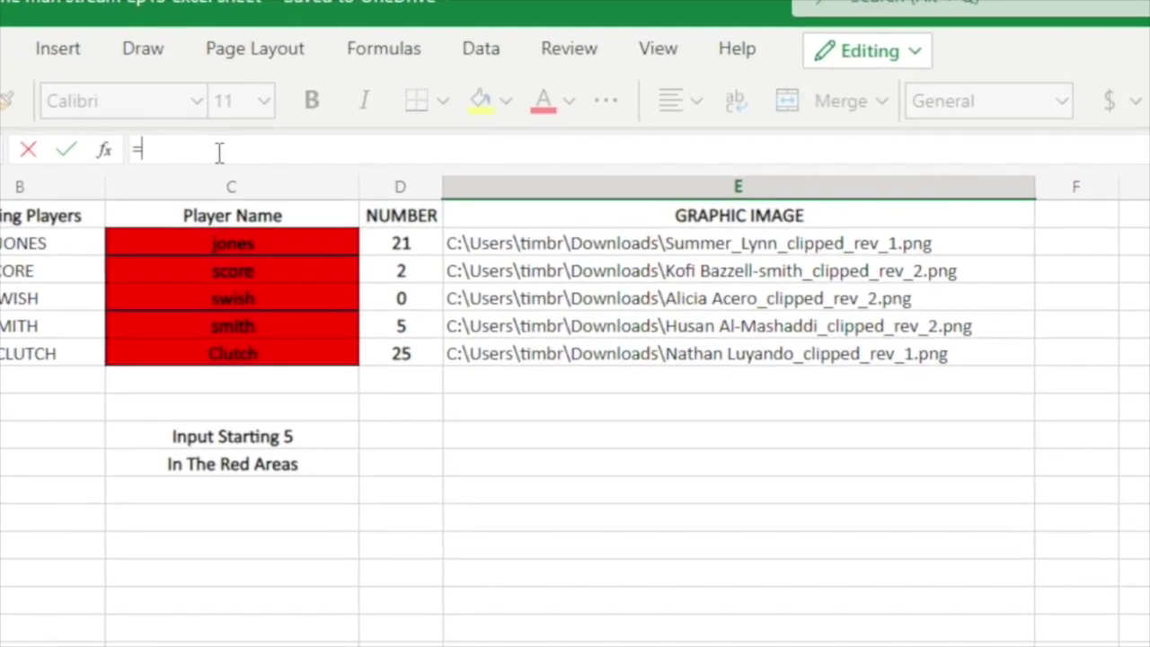
{"action": "type", "text": "vlookup("}
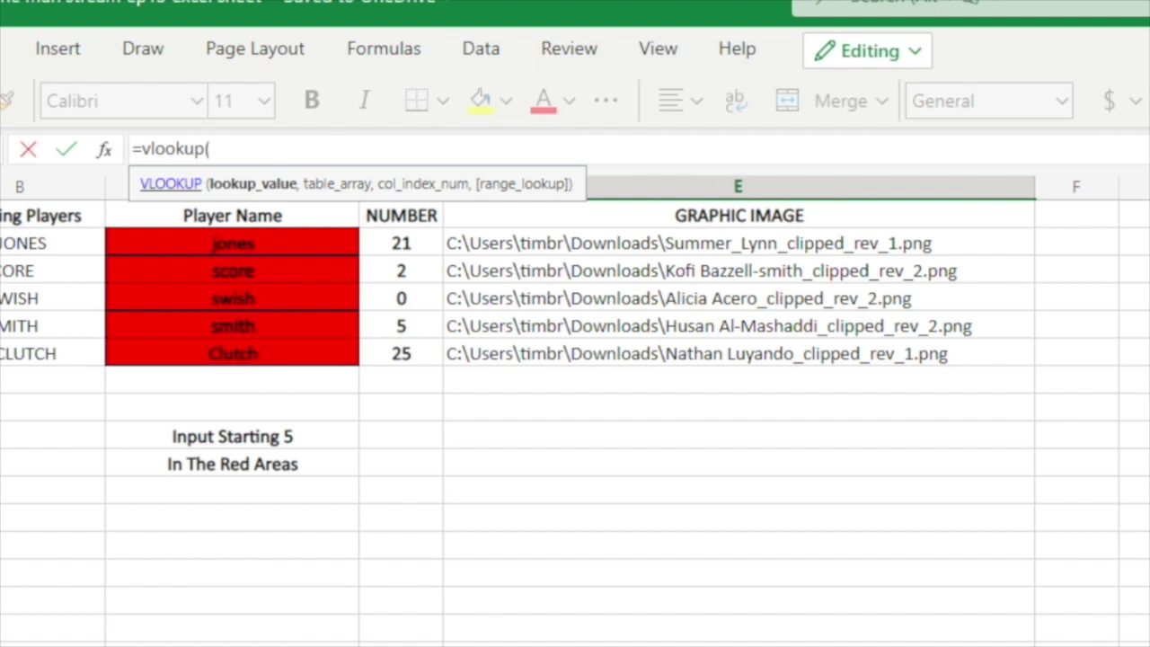
{"action": "type", "text": "C29"}
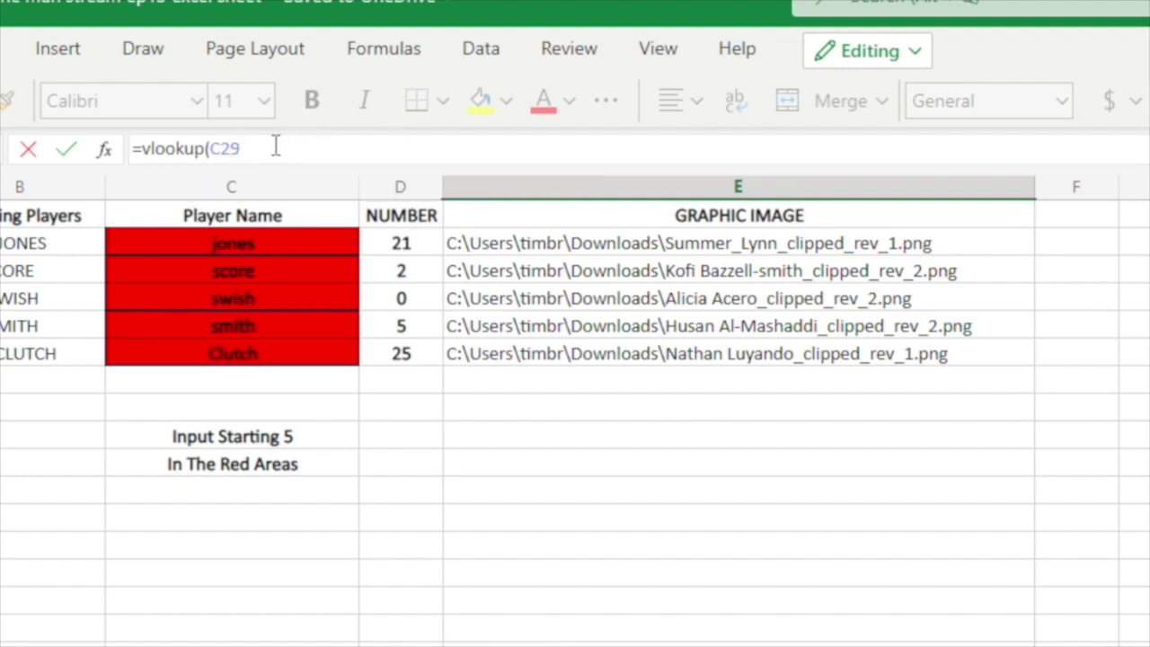
{"action": "type", "text": ","}
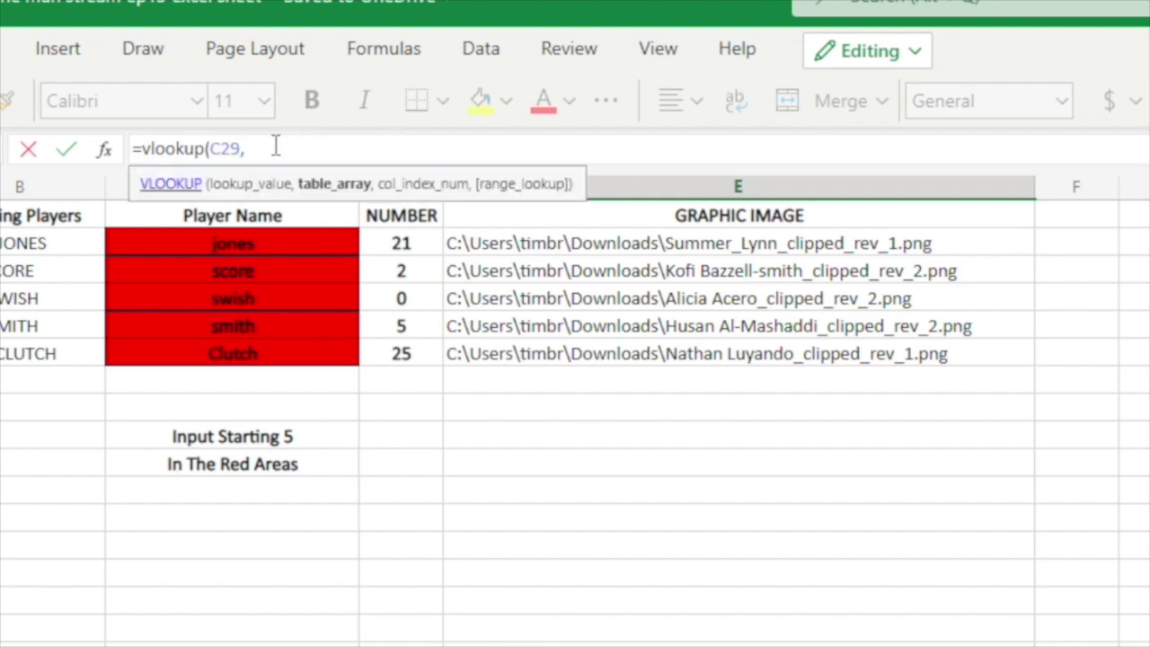
{"action": "type", "text": "h2:k10,"}
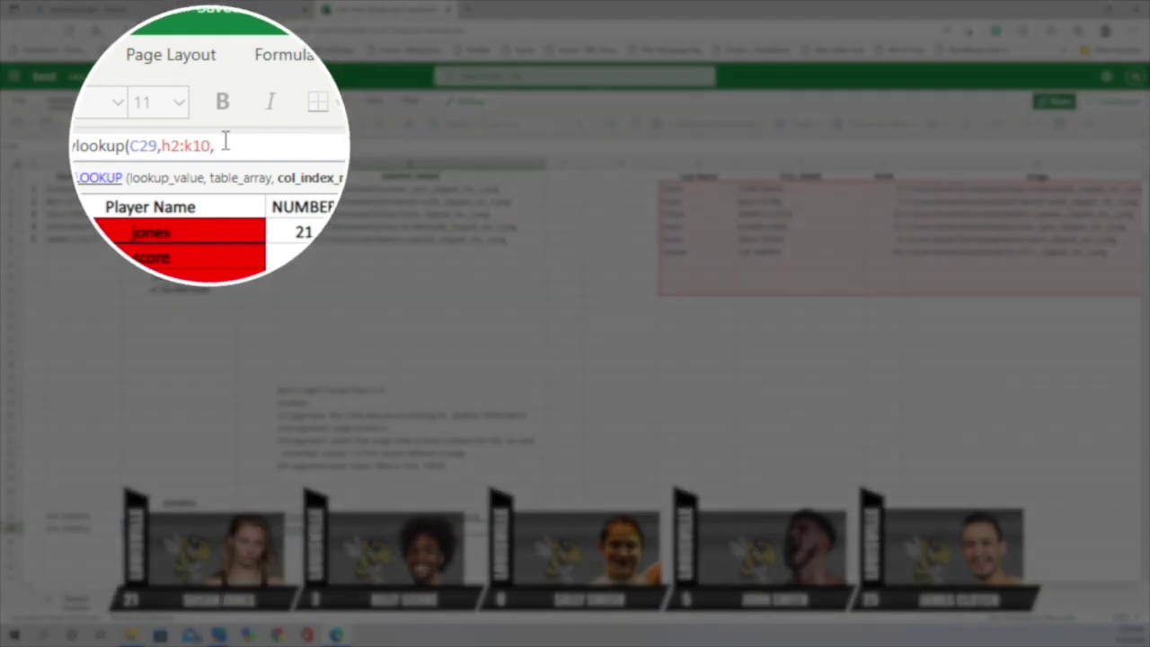
{"action": "type", "text": "4"}
{"action": "type", "text": ","}
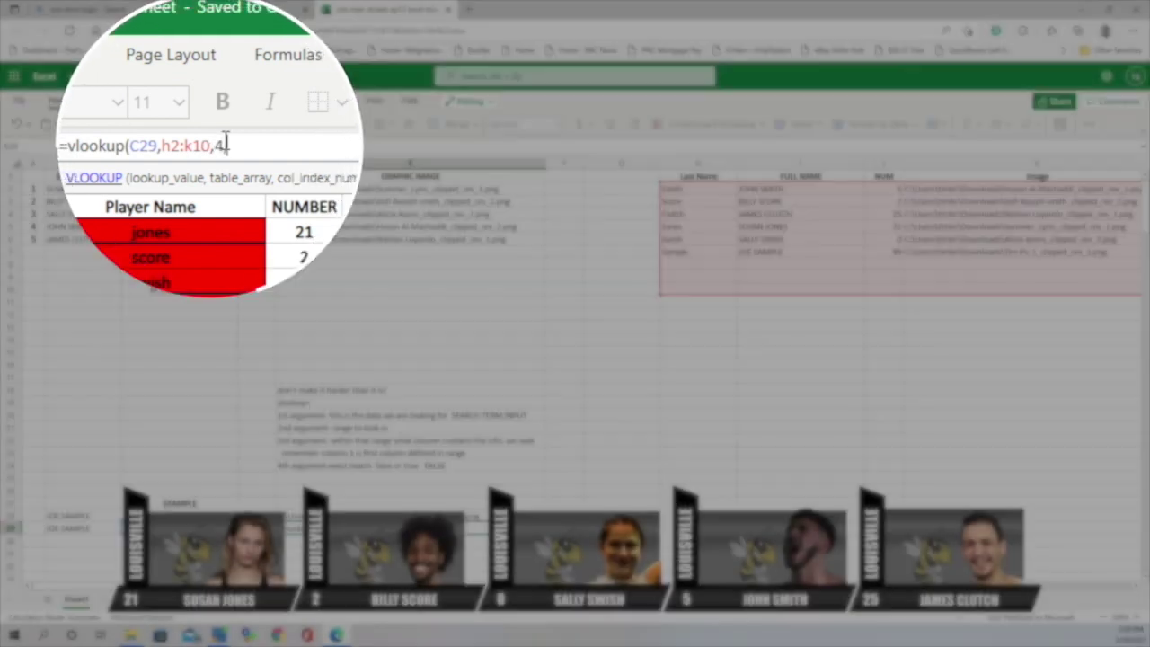
{"action": "type", "text": "Fa"}
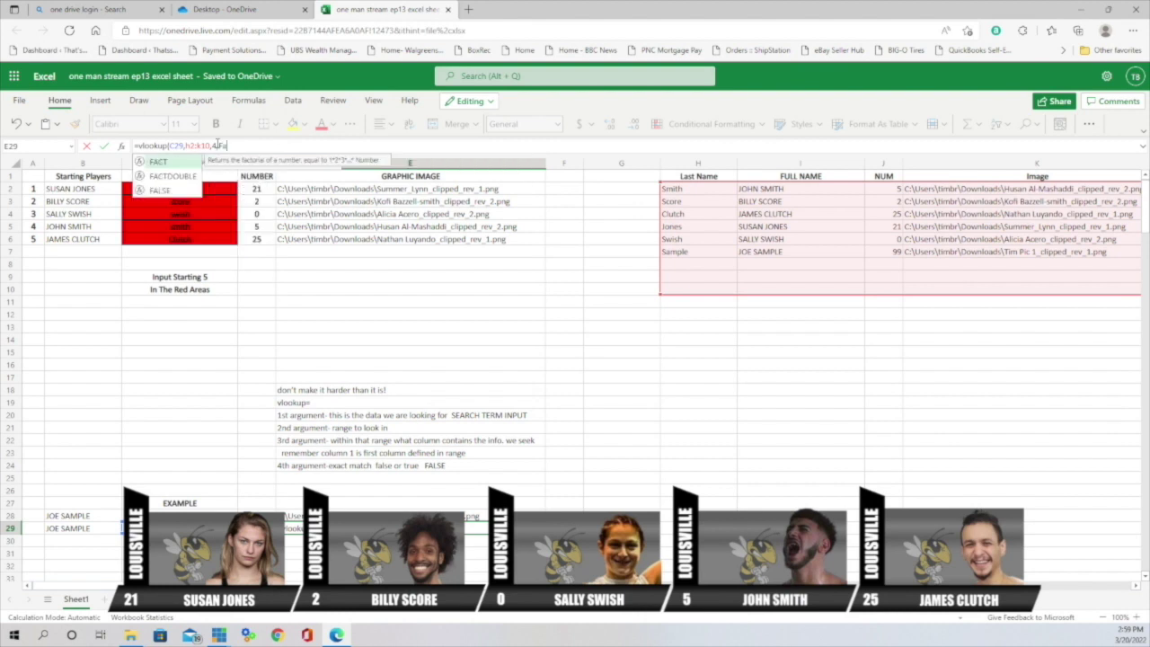
{"action": "type", "text": "lse"}
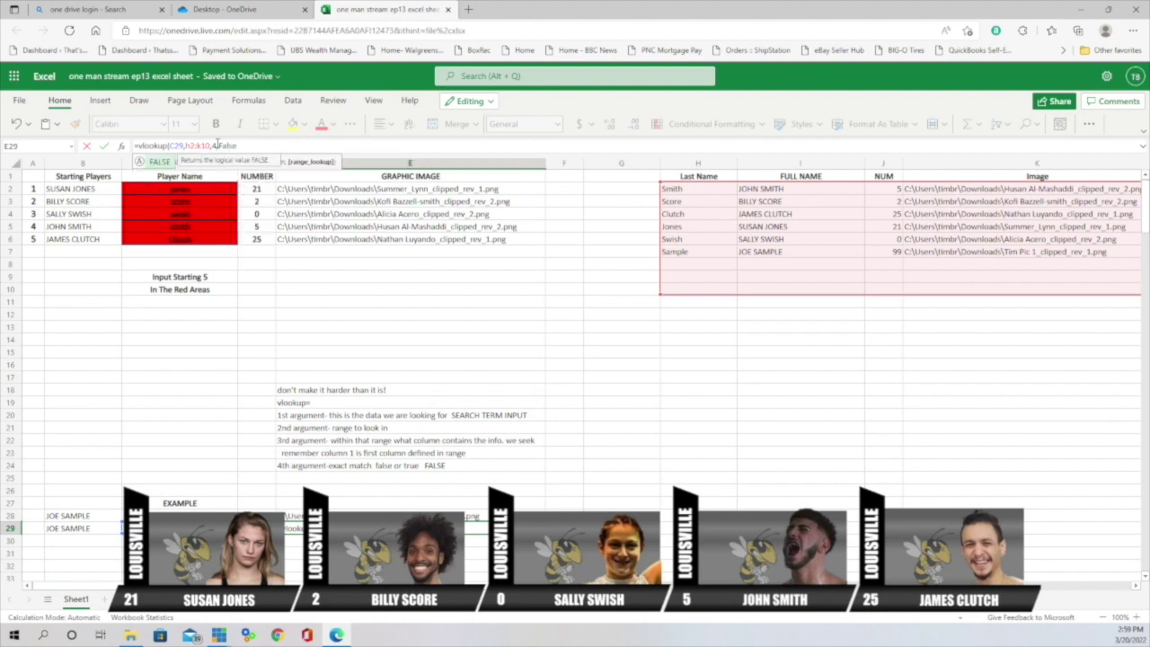
{"action": "type", "text": ")"}
{"action": "key", "text": "Return"}
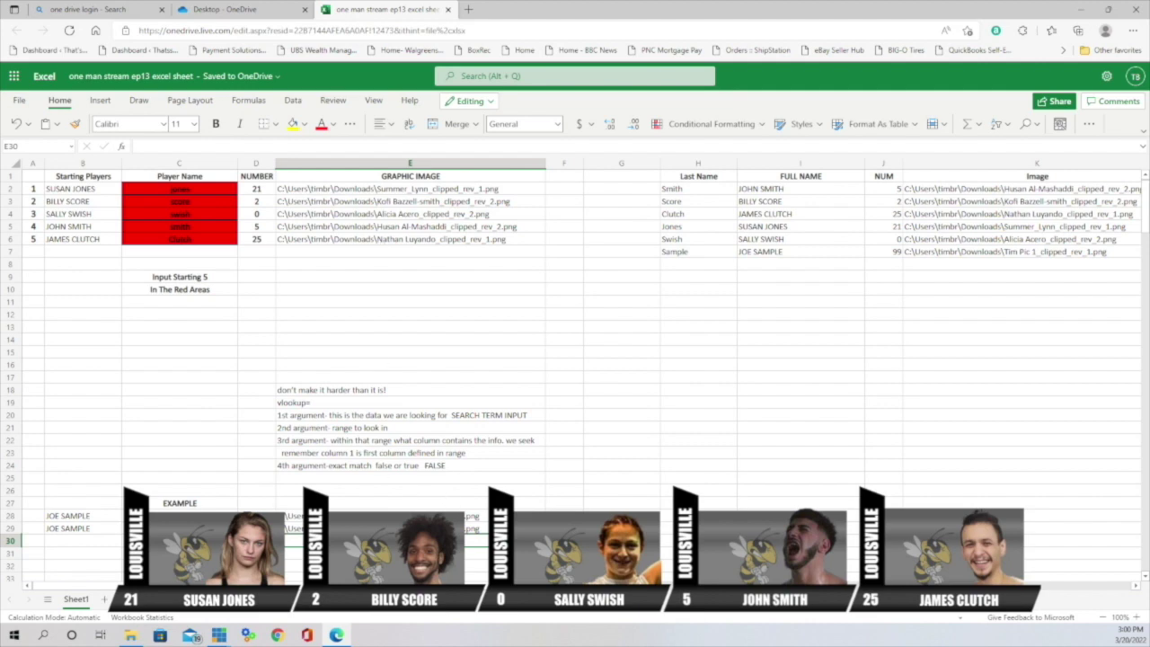
Review the VLOOKUP formula in cell B2 and the lookup term it references in C2.
{"action": "left_click", "coordinate": [104, 189]}
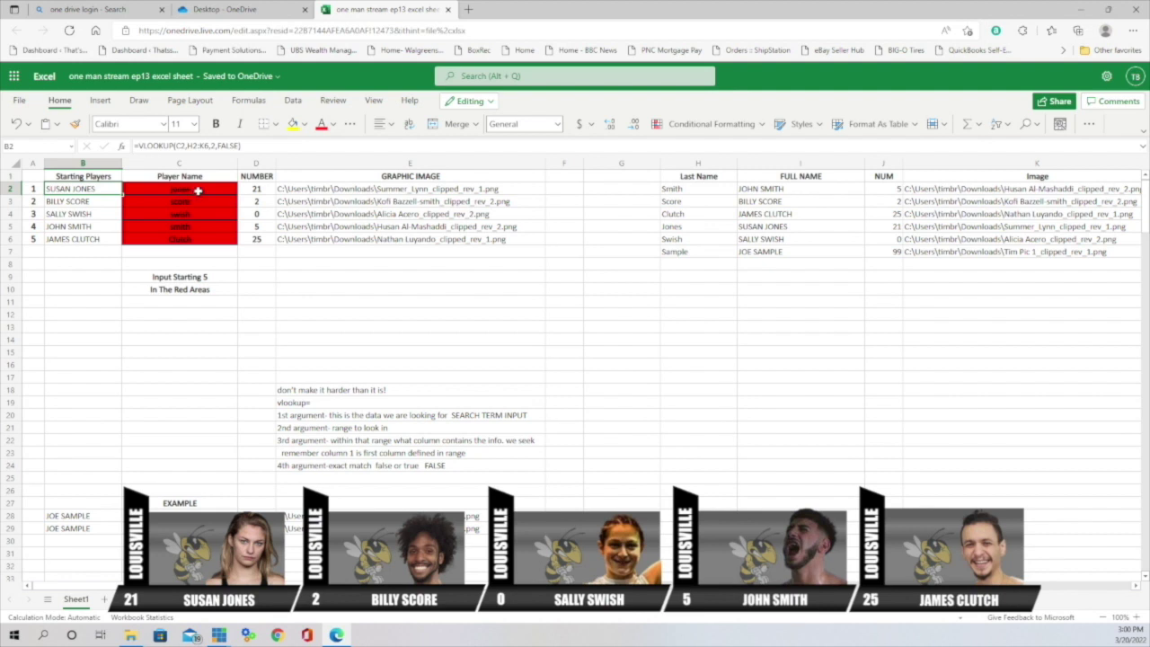
{"action": "left_click", "coordinate": [198, 192]}
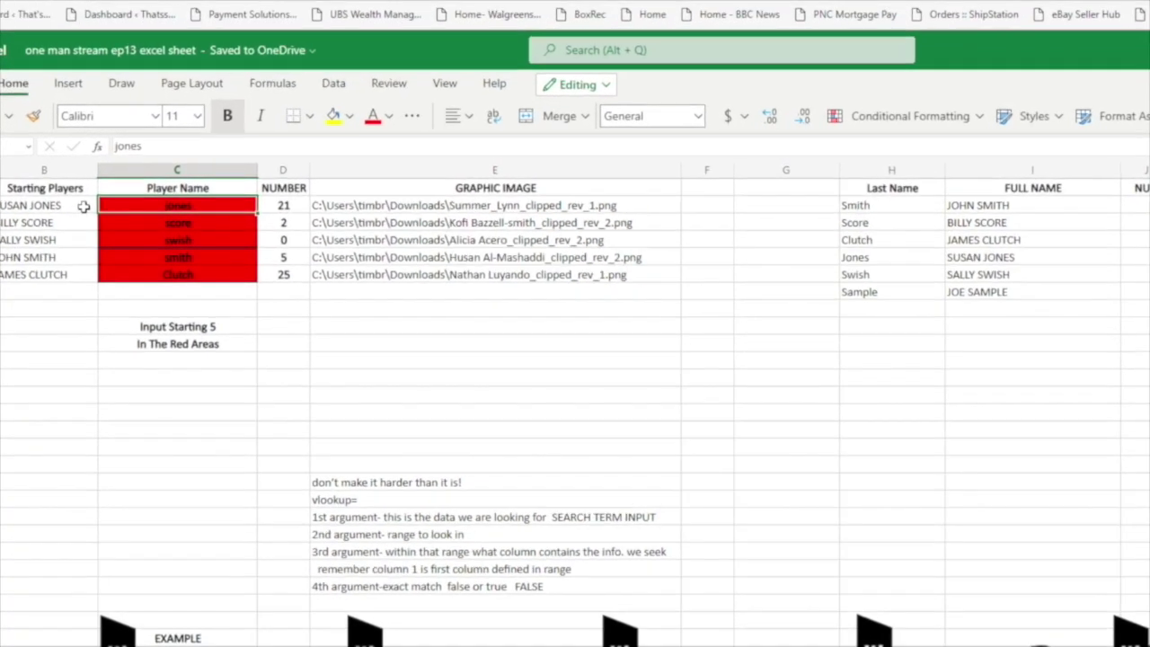
{"action": "left_click", "coordinate": [99, 191]}
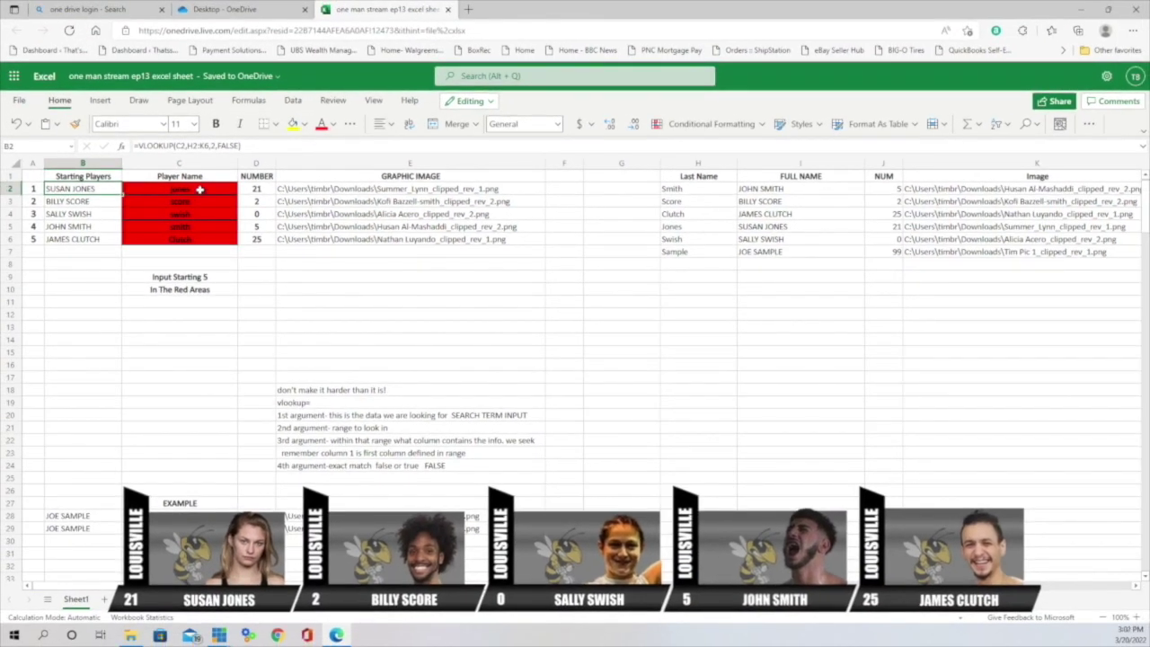
Reorder the starting five by entering the last names of players number 2, 0, 5, 25 and 21 in cells C2 to C6.
{"action": "left_click", "coordinate": [199, 189]}
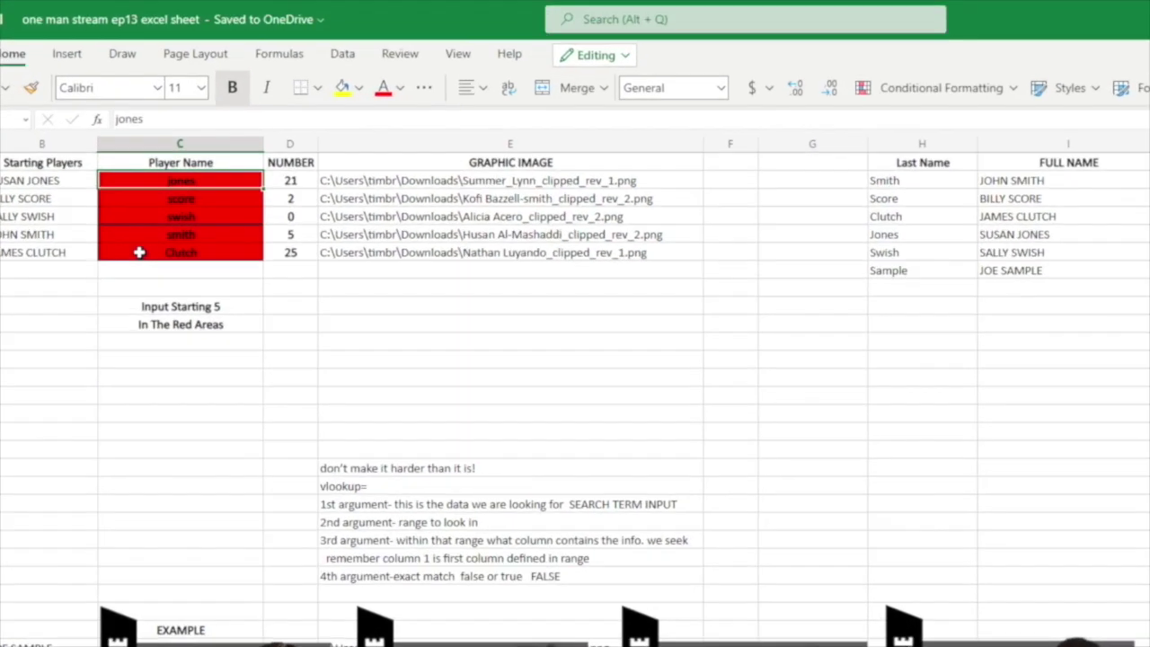
{"action": "type", "text": "score"}
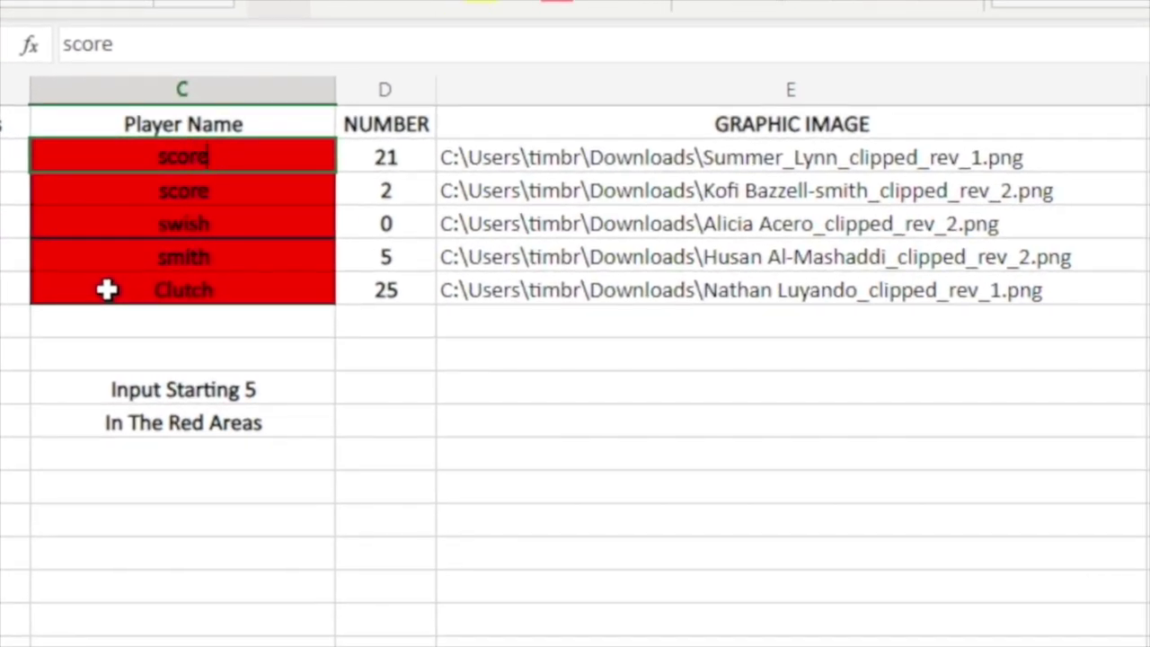
{"action": "key", "text": "Return"}
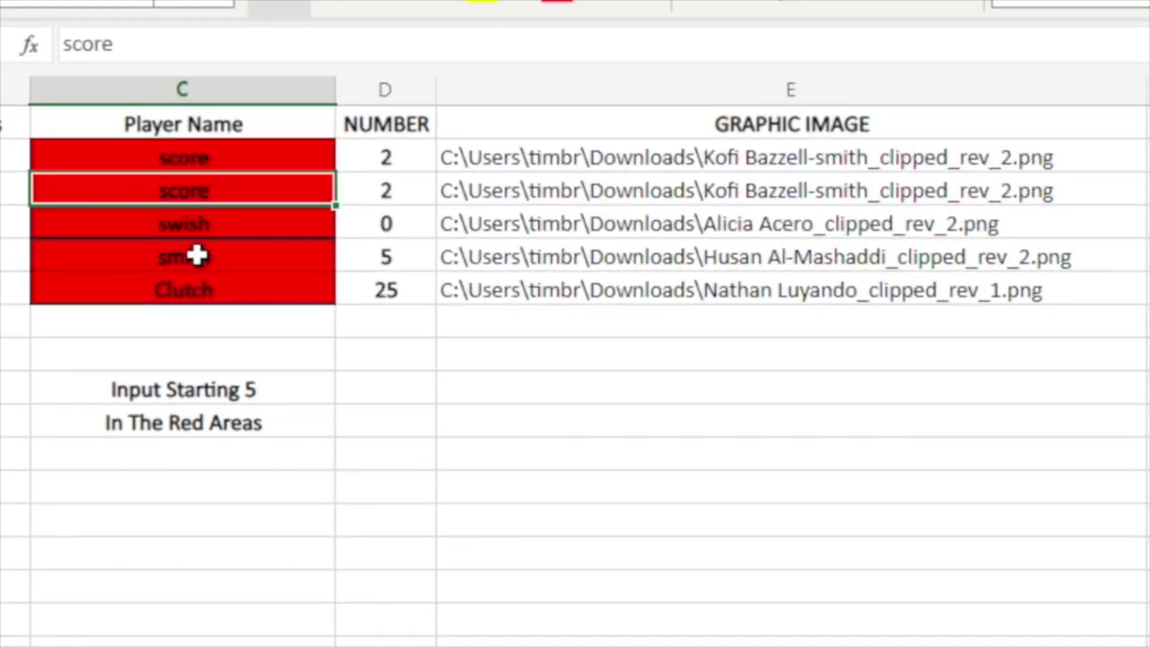
{"action": "type", "text": "swish"}
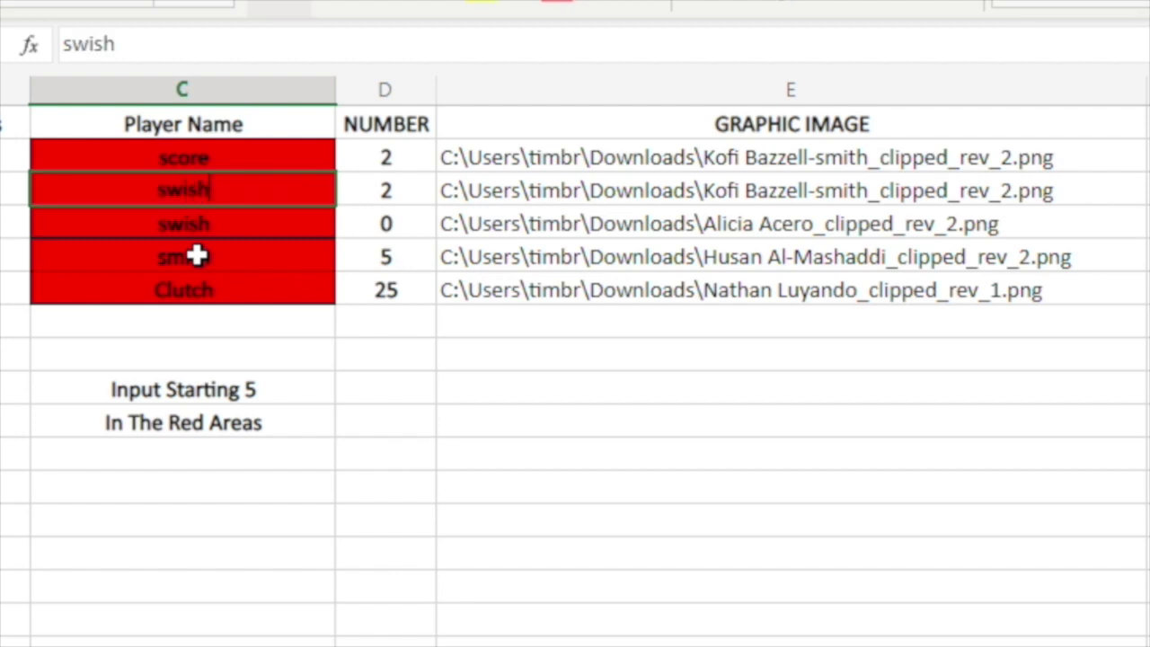
{"action": "key", "text": "Return"}
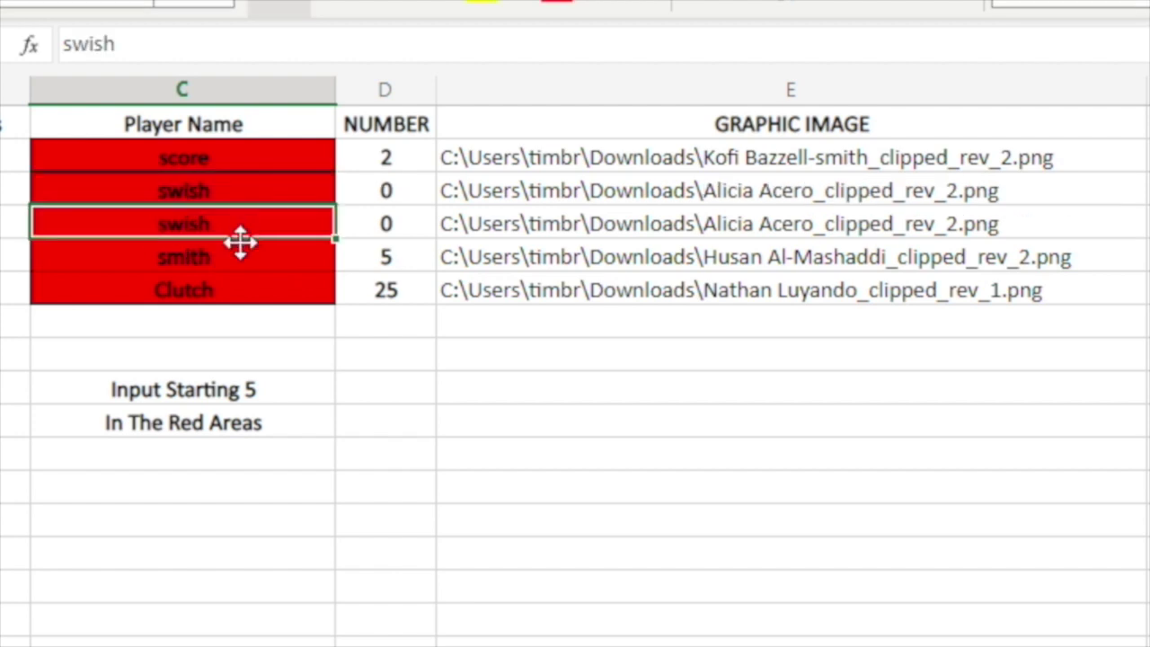
{"action": "type", "text": "smit"}
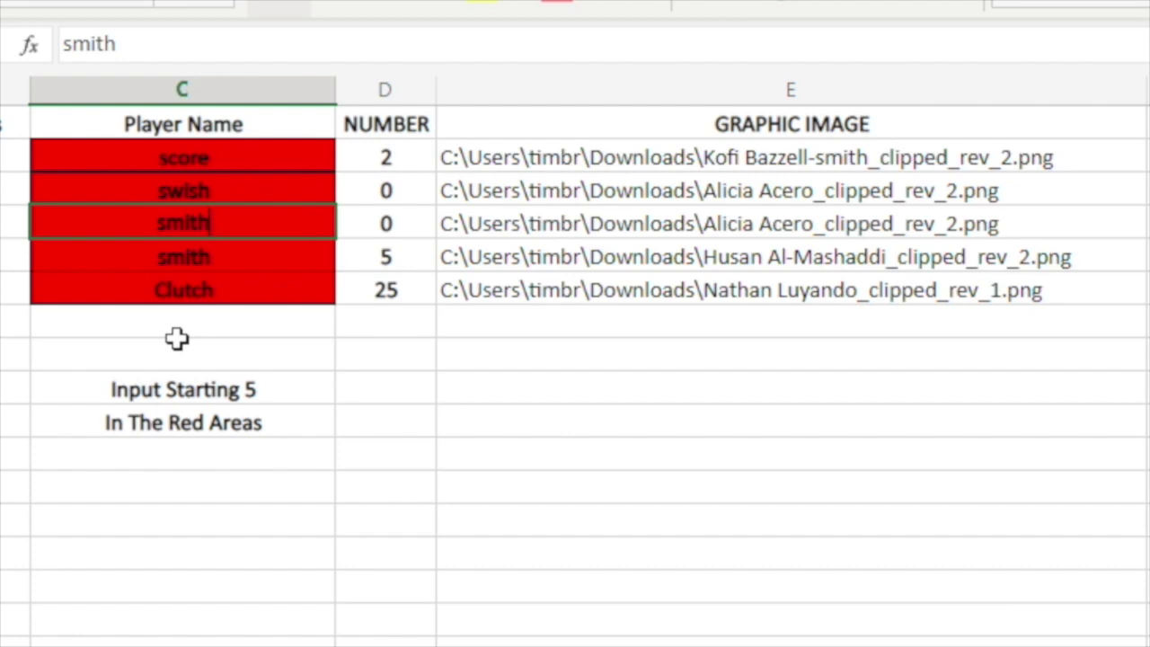
{"action": "left_click", "coordinate": [217, 257]}
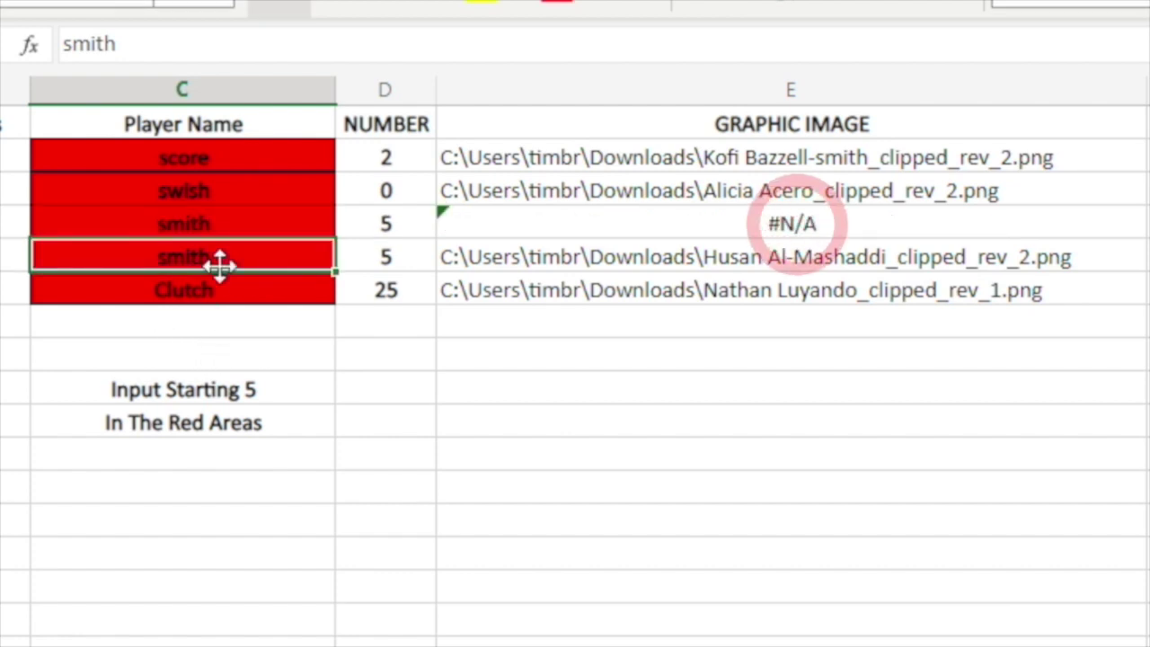
{"action": "type", "text": "clut"}
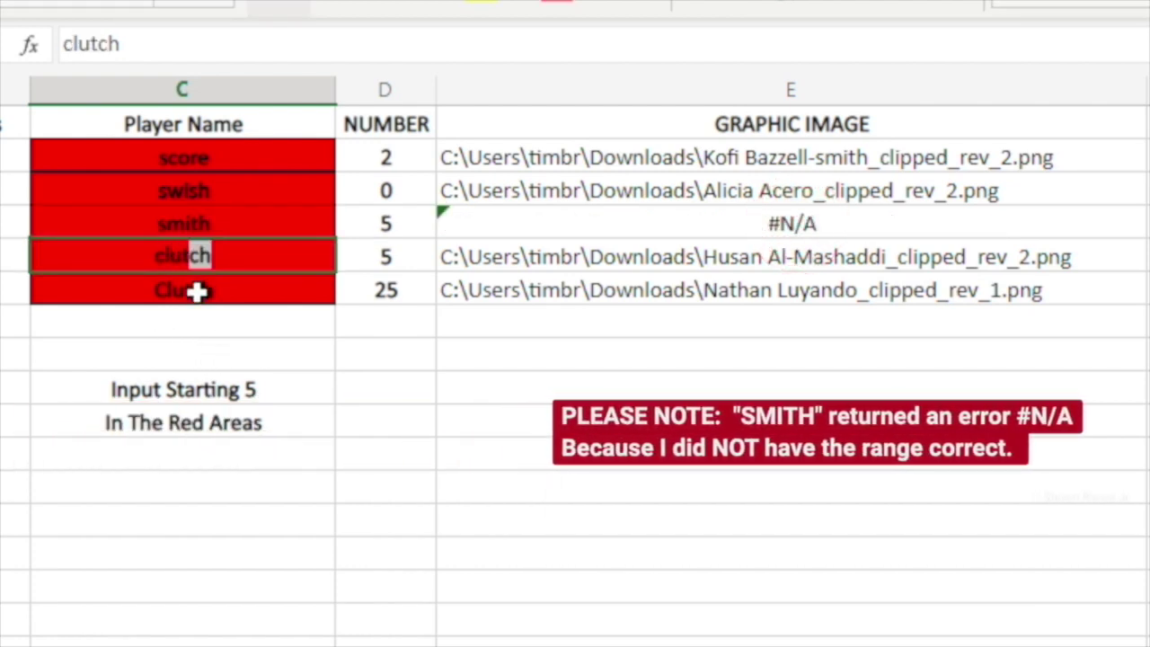
{"action": "type", "text": "ch"}
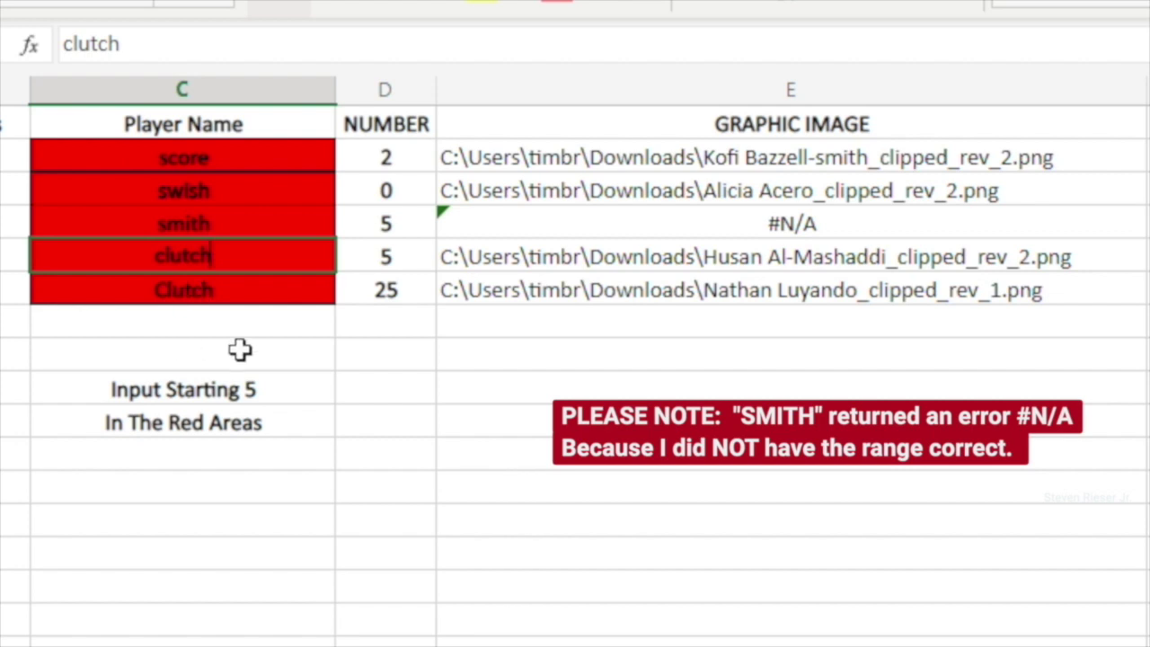
{"action": "left_click", "coordinate": [237, 291]}
{"action": "type", "text": "jones"}
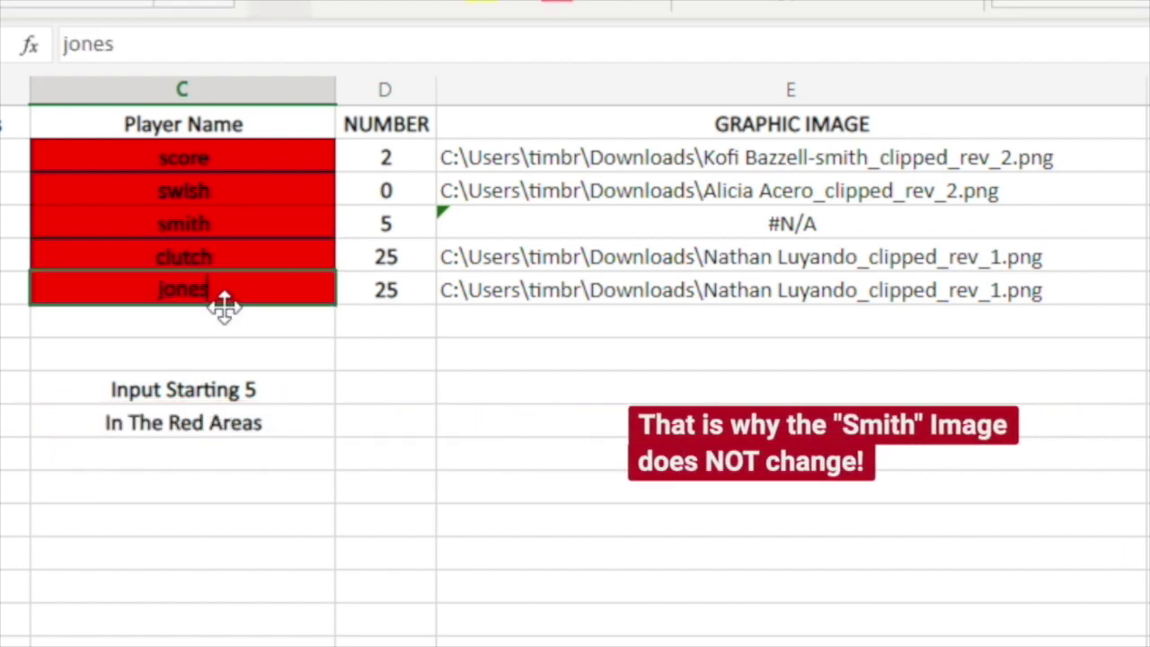
{"action": "left_click", "coordinate": [225, 329]}
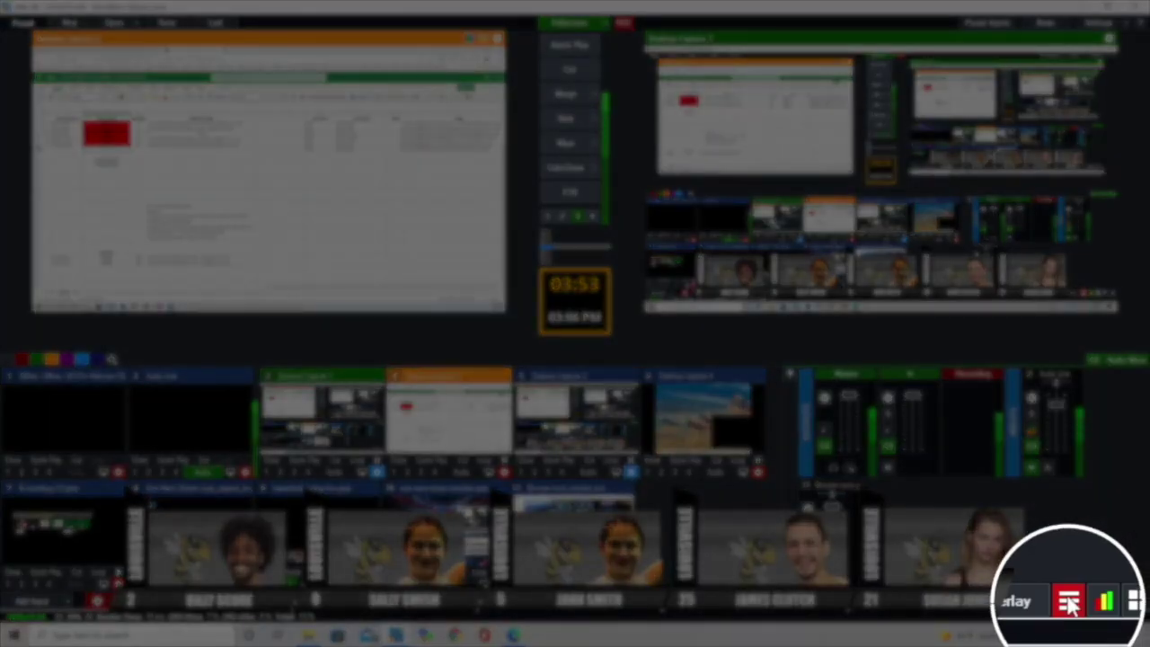
Switch to vMix, open the Data Sources Manager and add a new Excel/CSV data source.
{"action": "left_click", "coordinate": [1069, 602]}
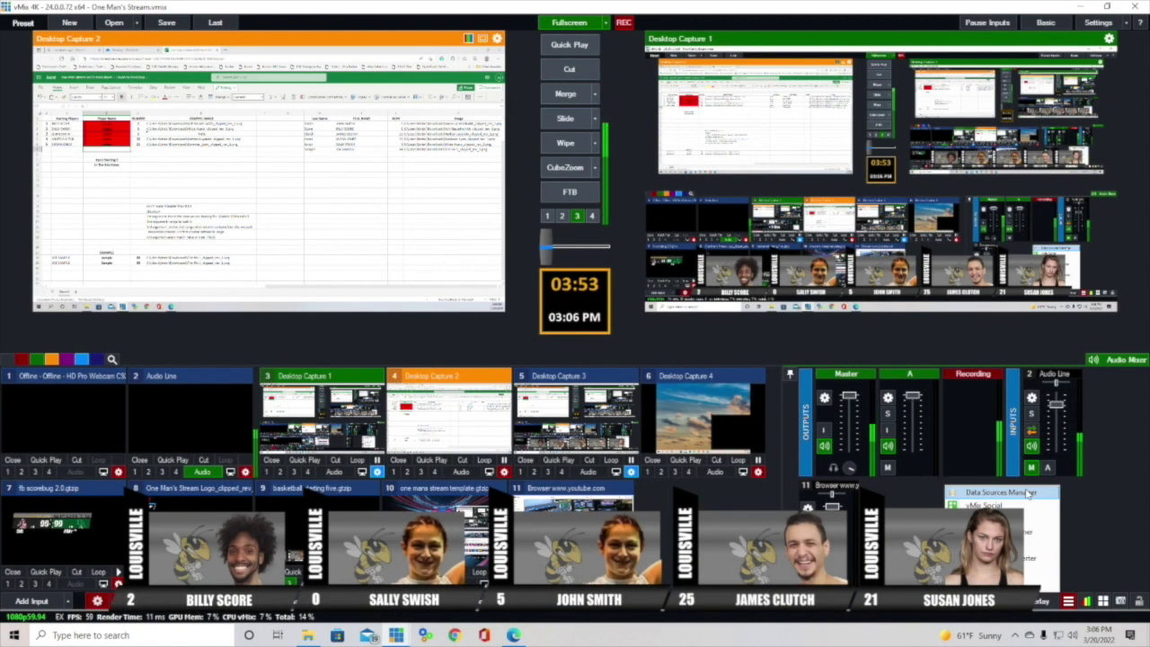
{"action": "left_click", "coordinate": [1028, 493]}
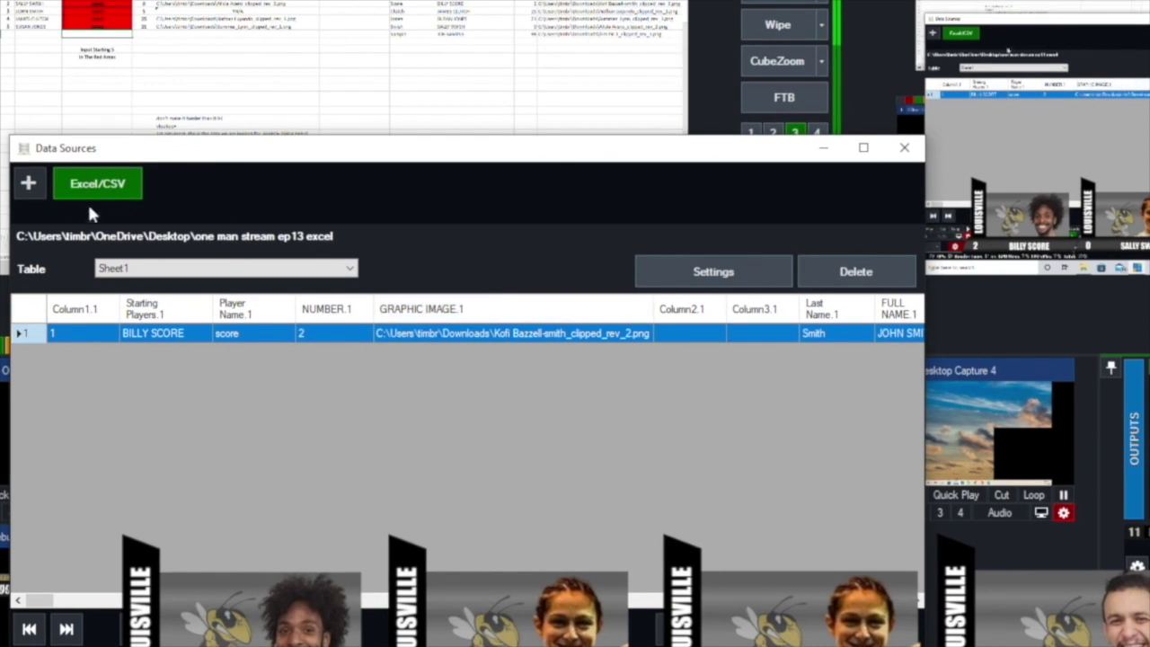
{"action": "left_click", "coordinate": [30, 183]}
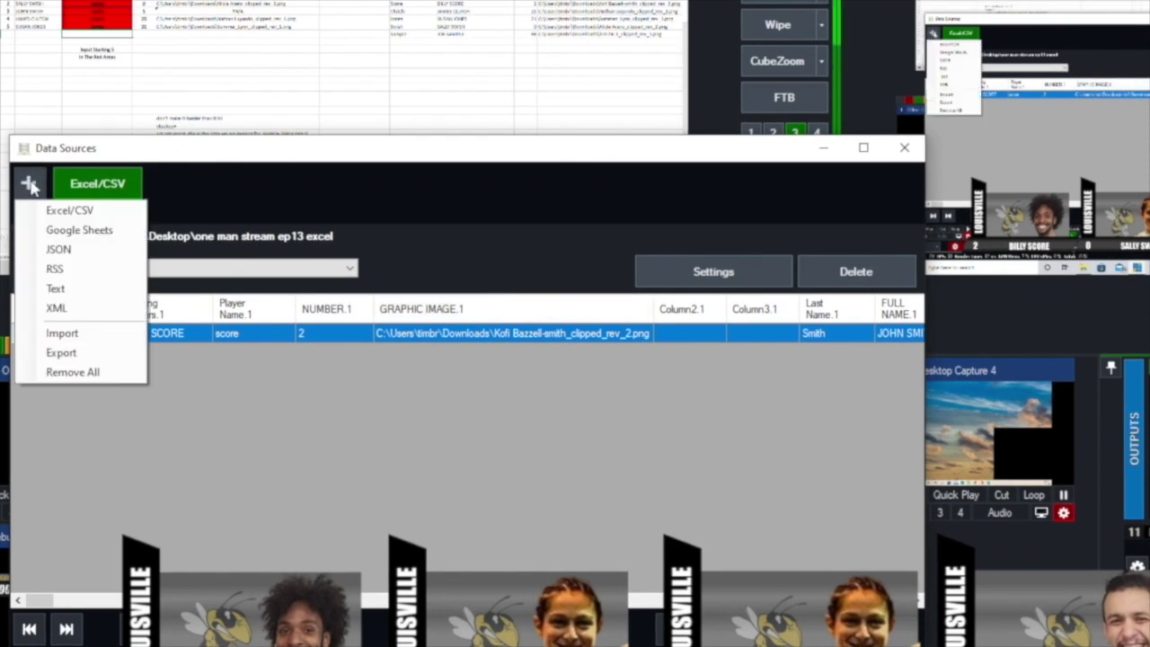
{"action": "left_click", "coordinate": [72, 212]}
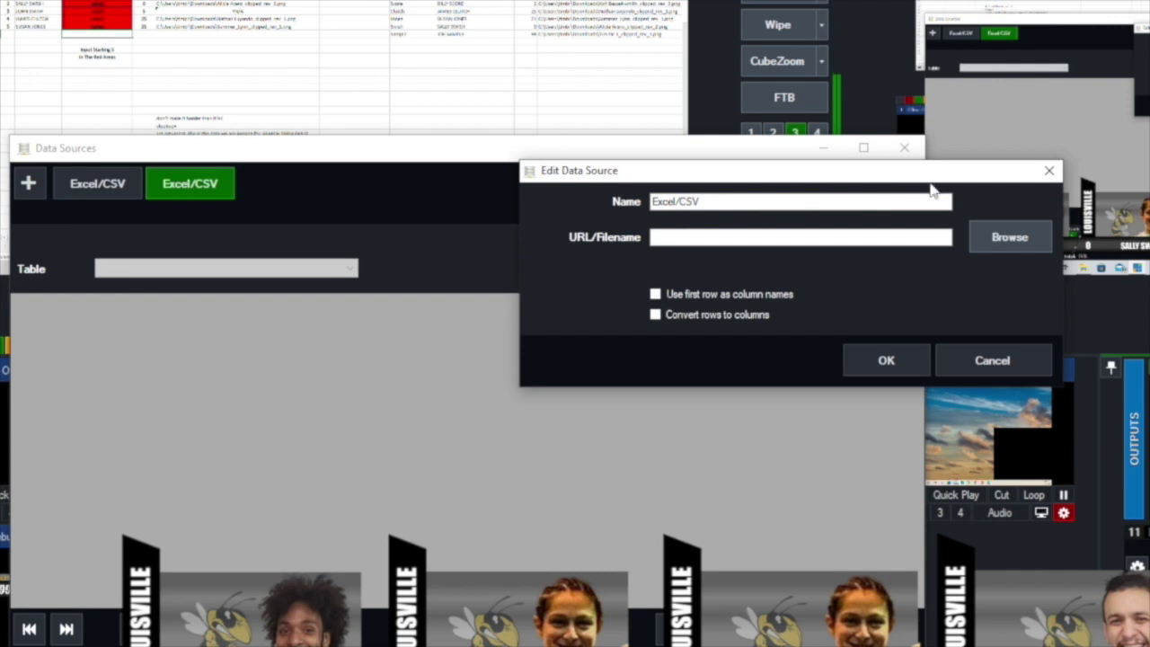
Set the new data source's file to "one man stream ep13 excel sheet" from the OneDrive Desktop folder.
{"action": "left_click", "coordinate": [1018, 241]}
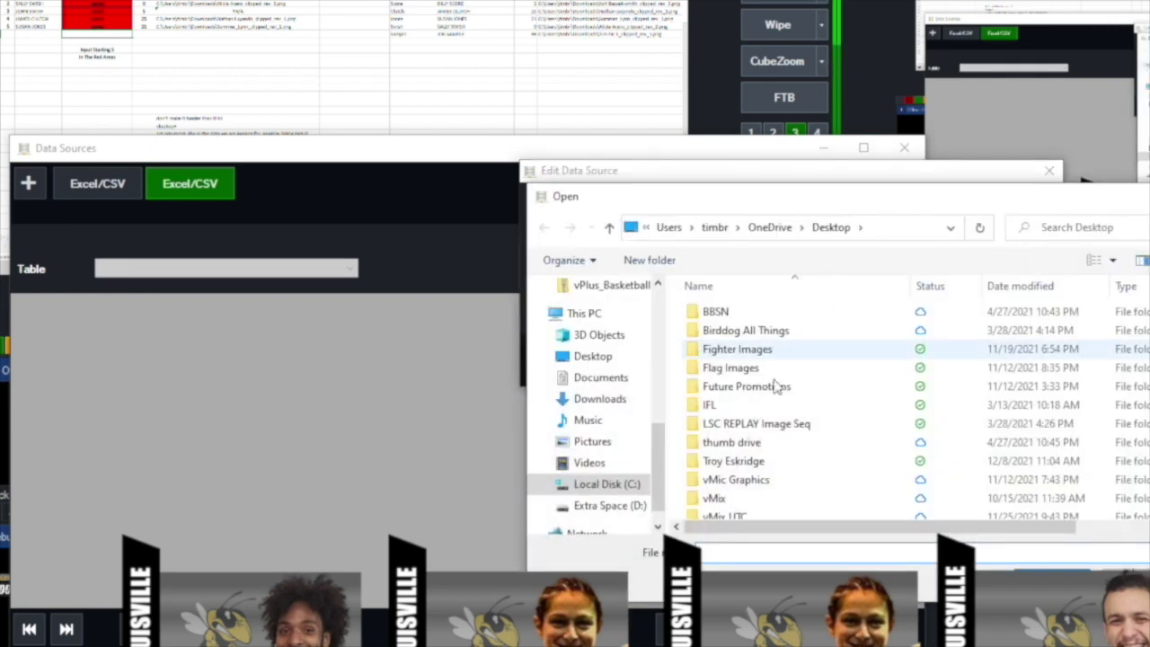
{"action": "left_click_drag", "start_coordinate": [657, 443], "coordinate": [656, 361]}
{"action": "left_click", "coordinate": [602, 356]}
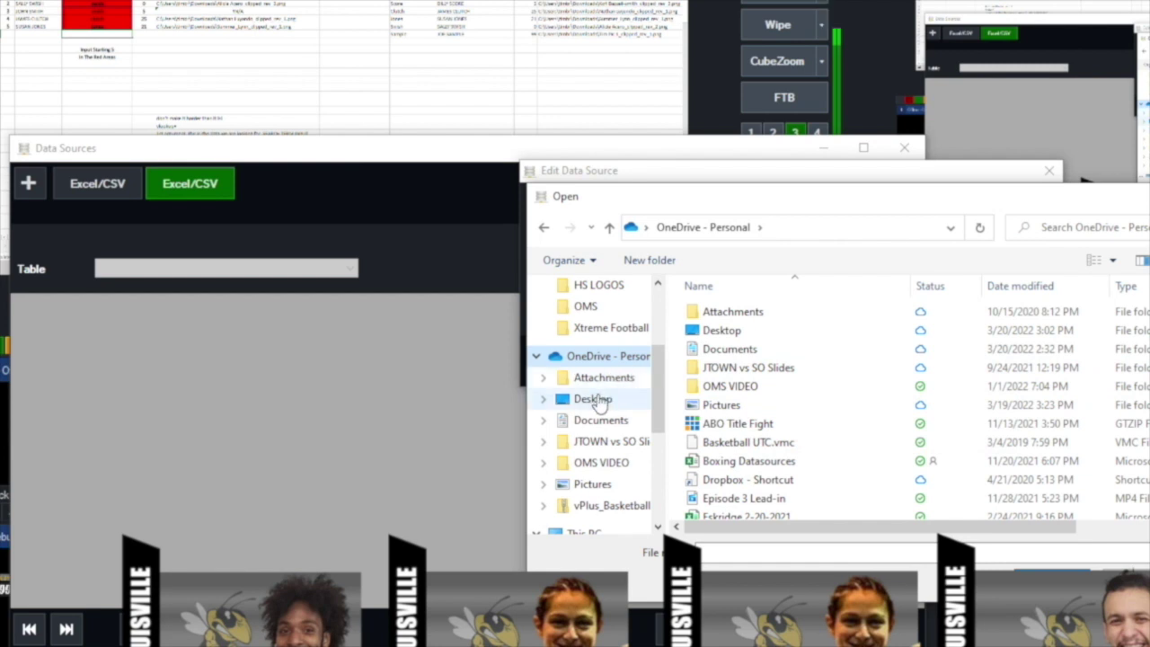
{"action": "left_click", "coordinate": [595, 399]}
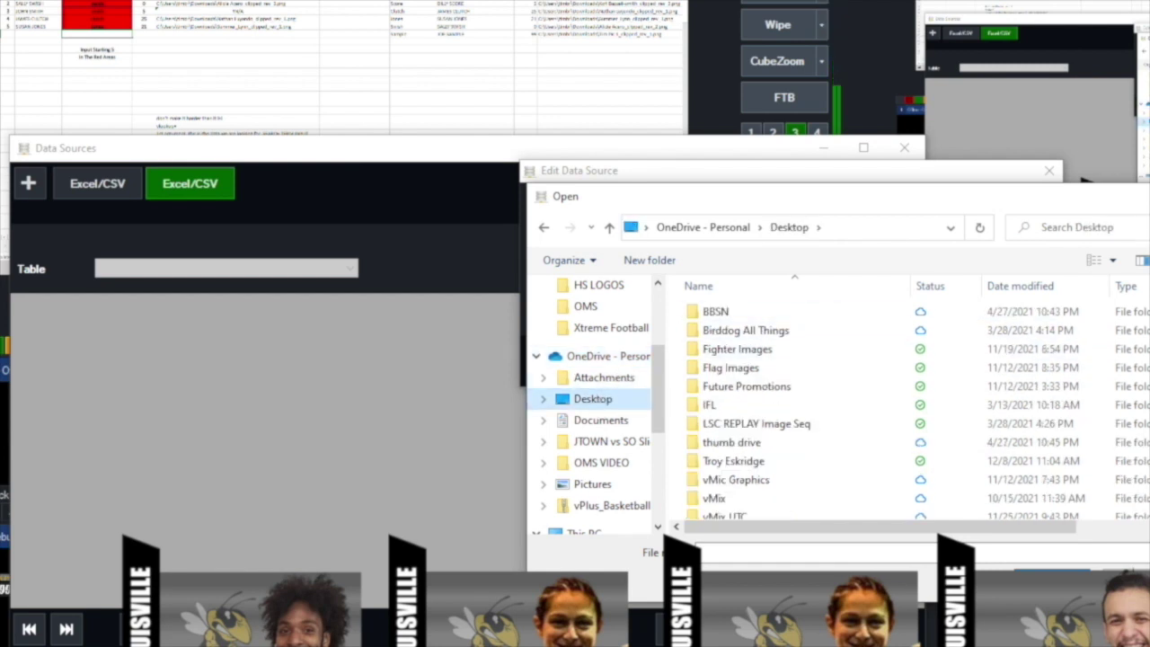
{"action": "scroll", "coordinate": [993, 305], "scroll_direction": "down", "scroll_amount": 2}
{"action": "scroll", "coordinate": [994, 304], "scroll_direction": "down", "scroll_amount": 10}
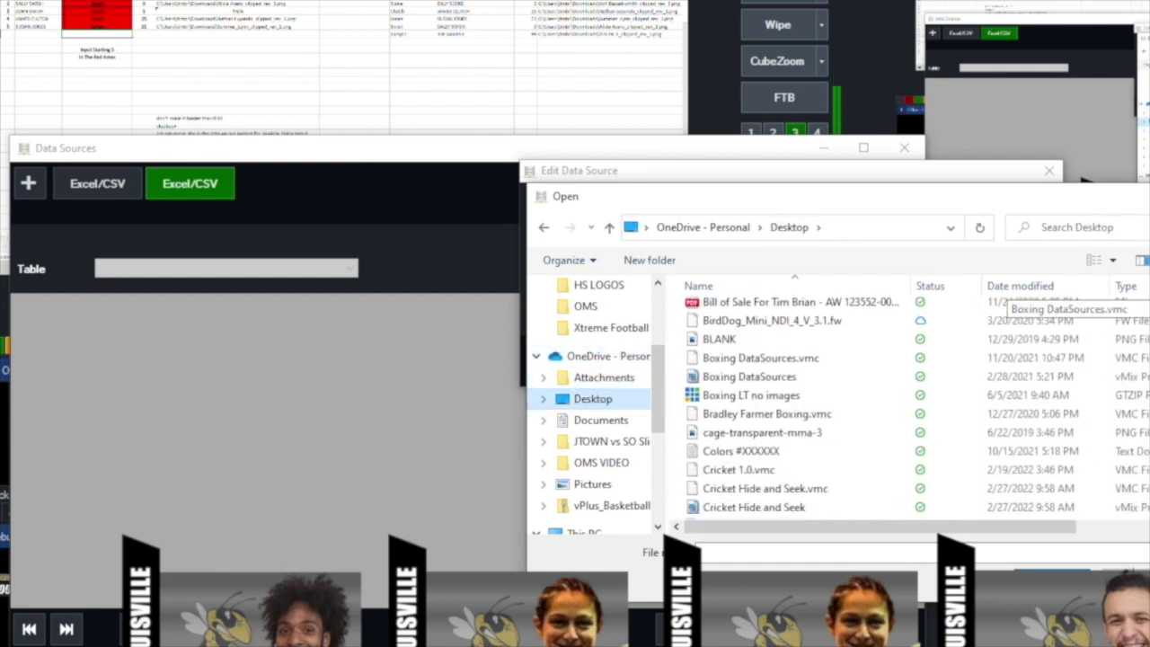
{"action": "scroll", "coordinate": [993, 304], "scroll_direction": "down", "scroll_amount": 8}
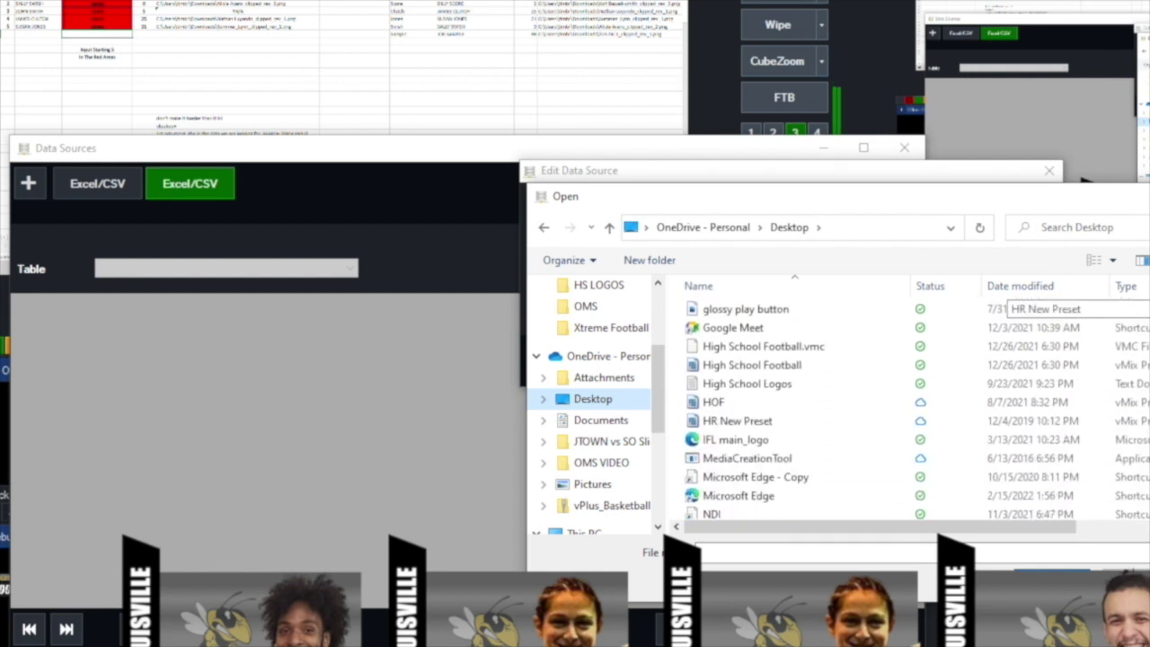
{"action": "scroll", "coordinate": [993, 304], "scroll_direction": "down", "scroll_amount": 1}
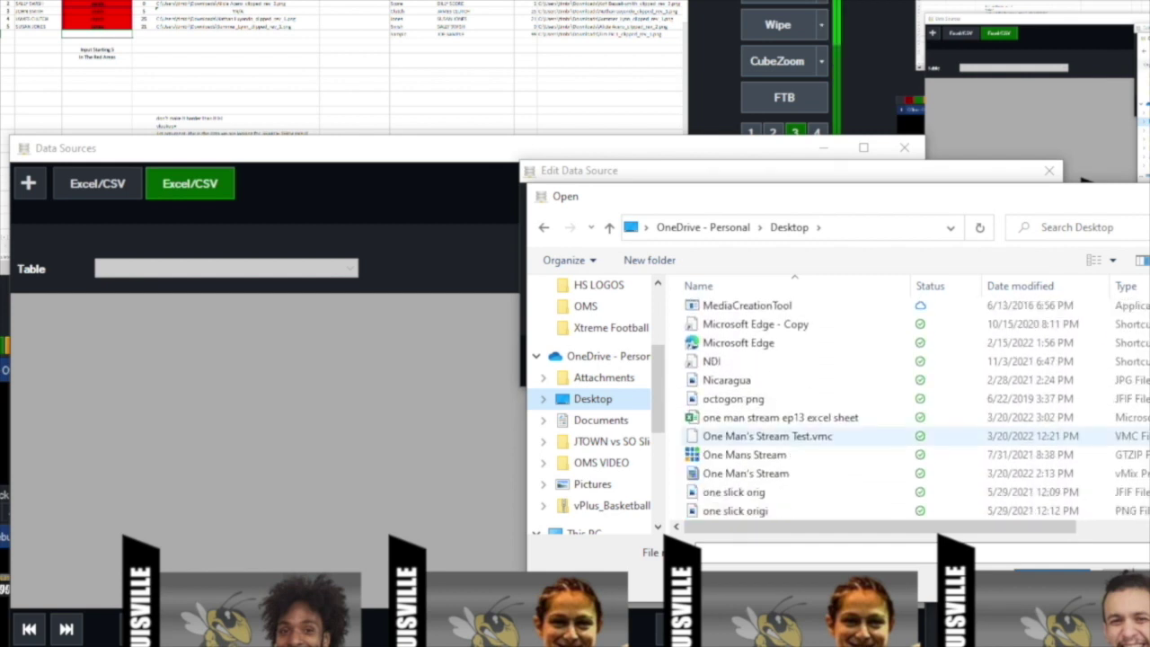
{"action": "left_click", "coordinate": [796, 419]}
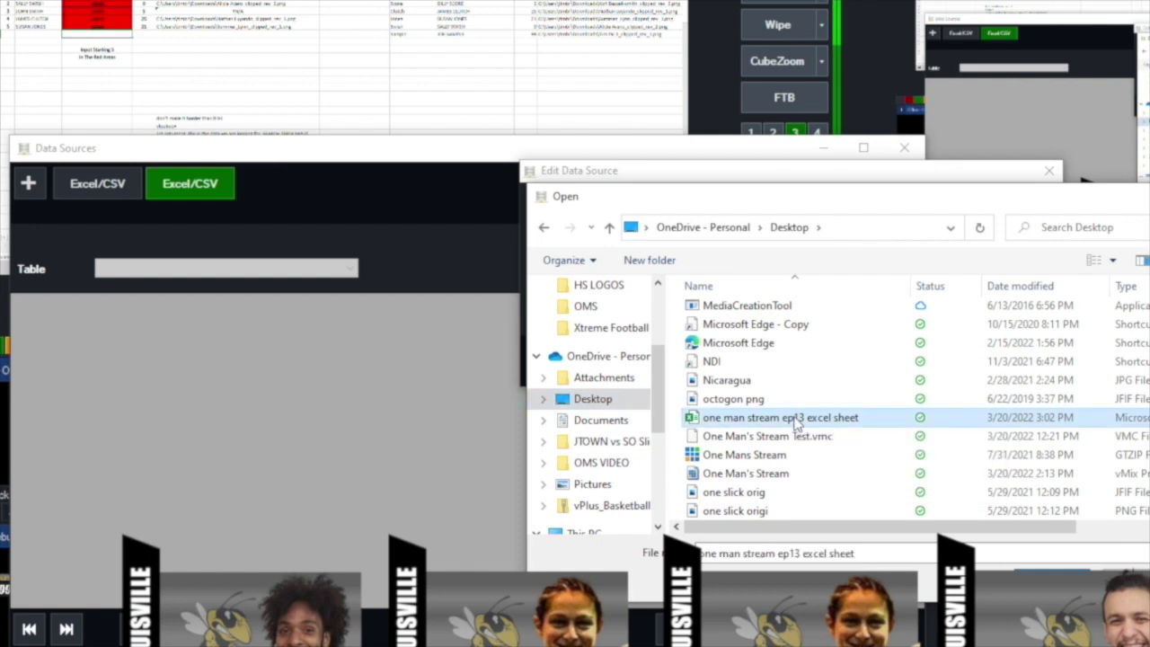
{"action": "left_click", "coordinate": [1047, 569]}
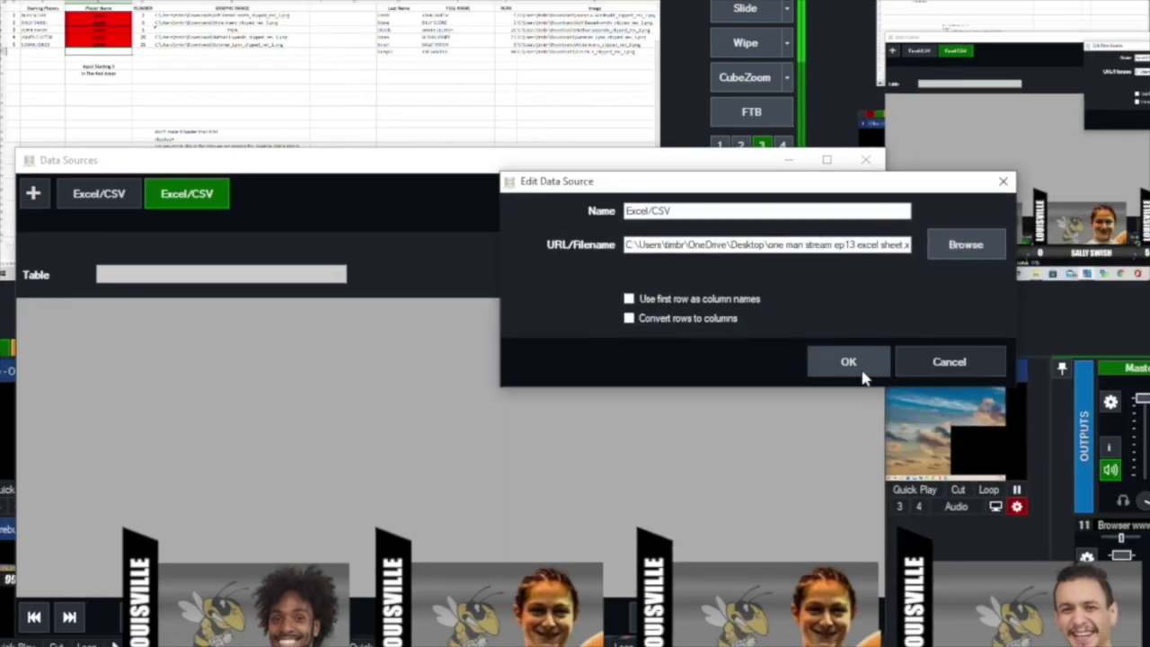
{"action": "left_click", "coordinate": [888, 363]}
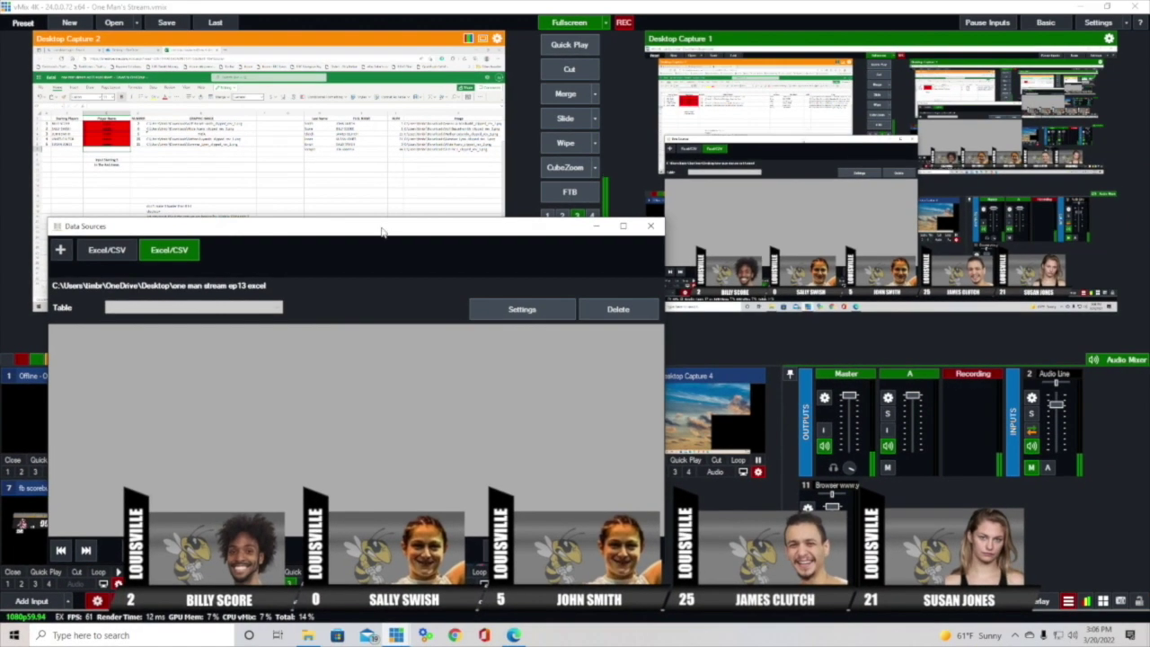
Set the new Excel/CSV data source to use the first row as column names and convert rows to columns.
{"action": "left_click_drag", "start_coordinate": [381, 232], "coordinate": [612, 192]}
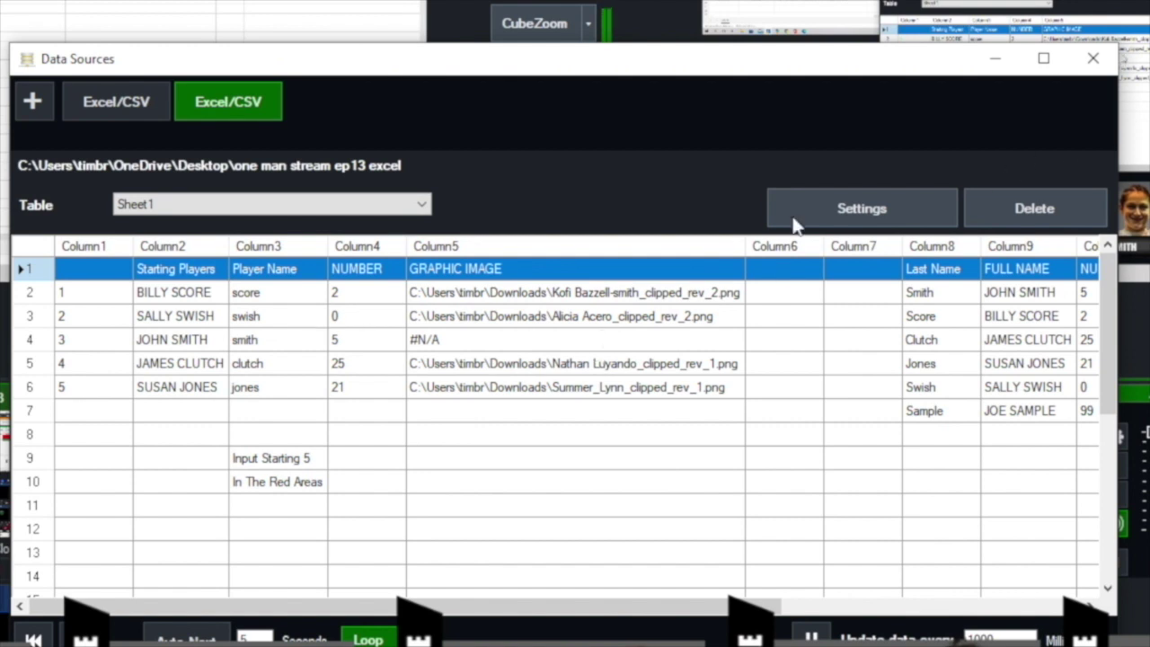
{"action": "left_click", "coordinate": [877, 221]}
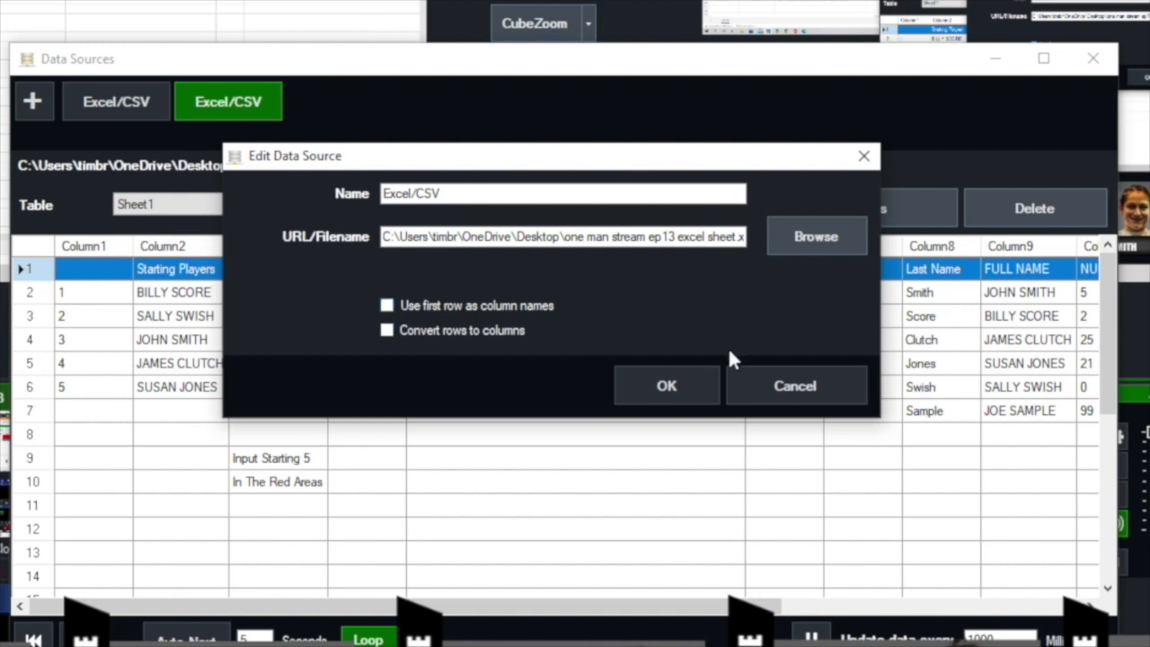
{"action": "left_click", "coordinate": [818, 387]}
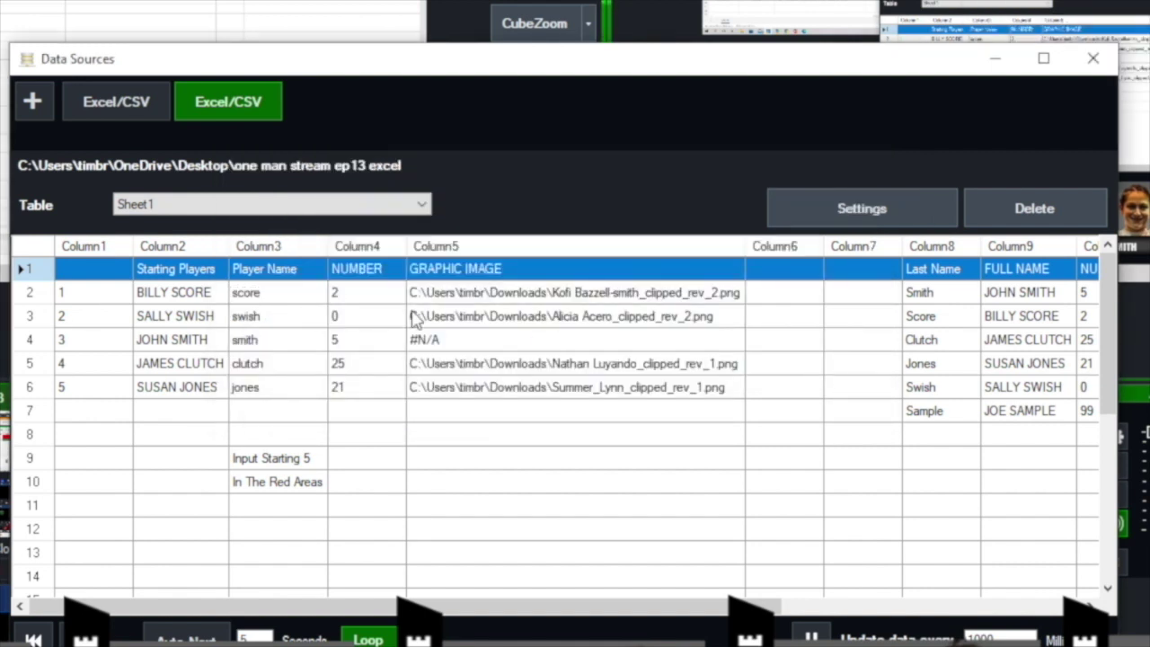
{"action": "left_click", "coordinate": [870, 213]}
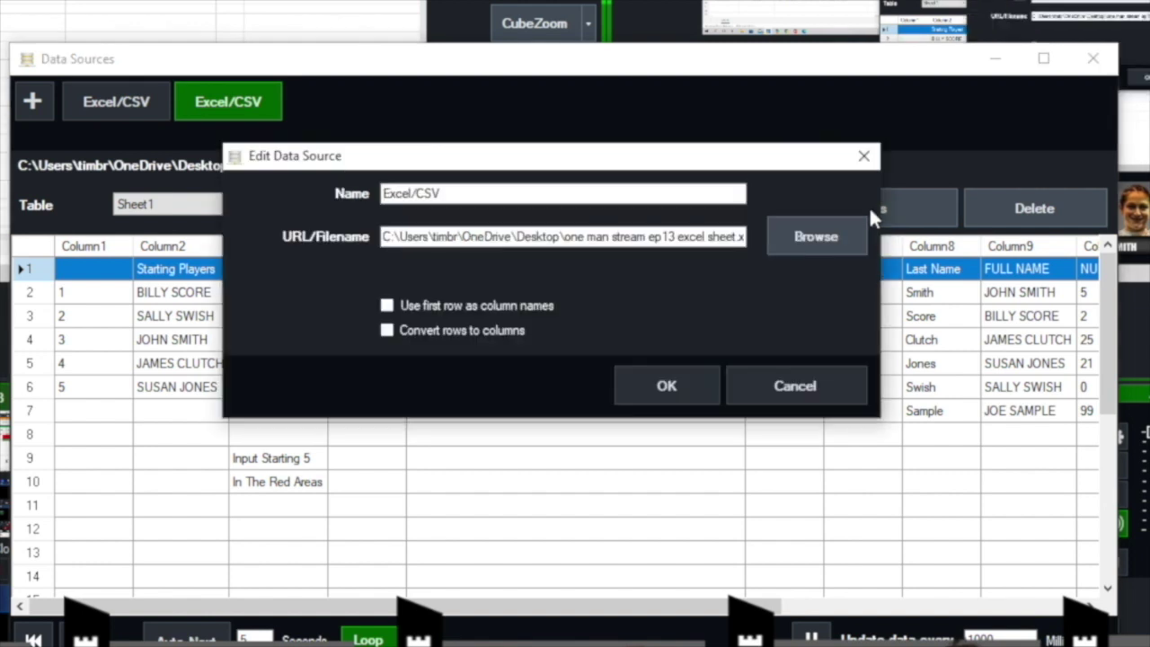
{"action": "left_click", "coordinate": [387, 306]}
{"action": "left_click", "coordinate": [388, 330]}
{"action": "left_click", "coordinate": [659, 384]}
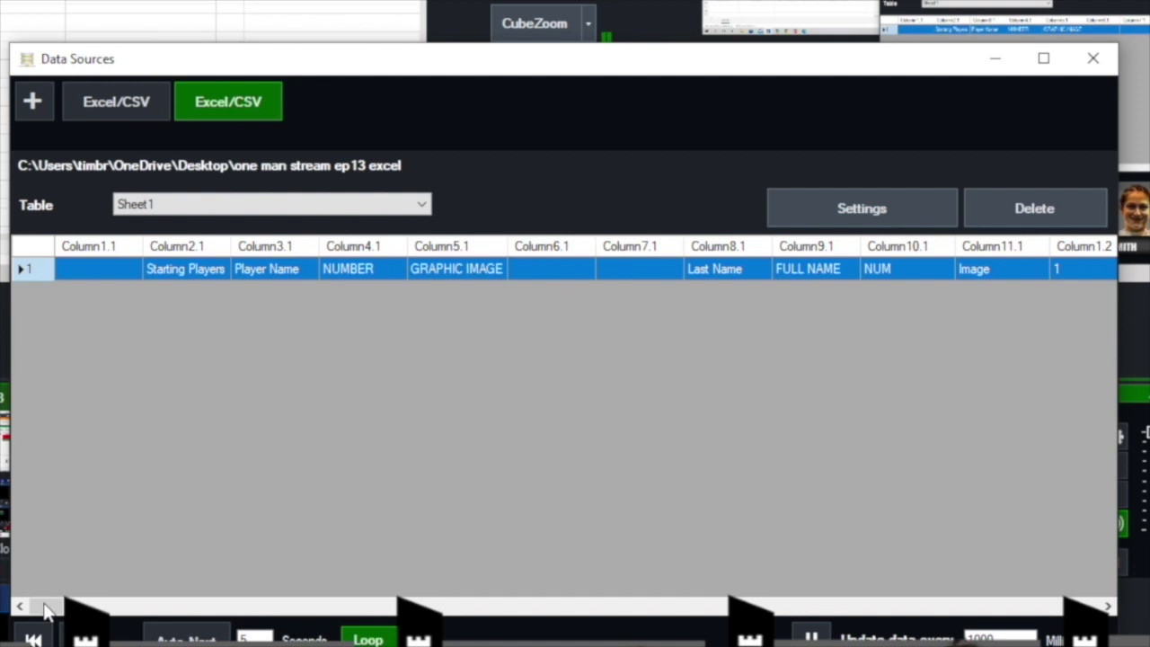
Examine the converted Sheet1 columns holding the name, number and graphic image of the first two starting players.
{"action": "mouse_move", "coordinate": [47, 609]}
{"action": "left_mouse_down"}
{"action": "mouse_move", "coordinate": [81, 608]}
{"action": "mouse_move", "coordinate": [43, 612]}
{"action": "left_mouse_up"}
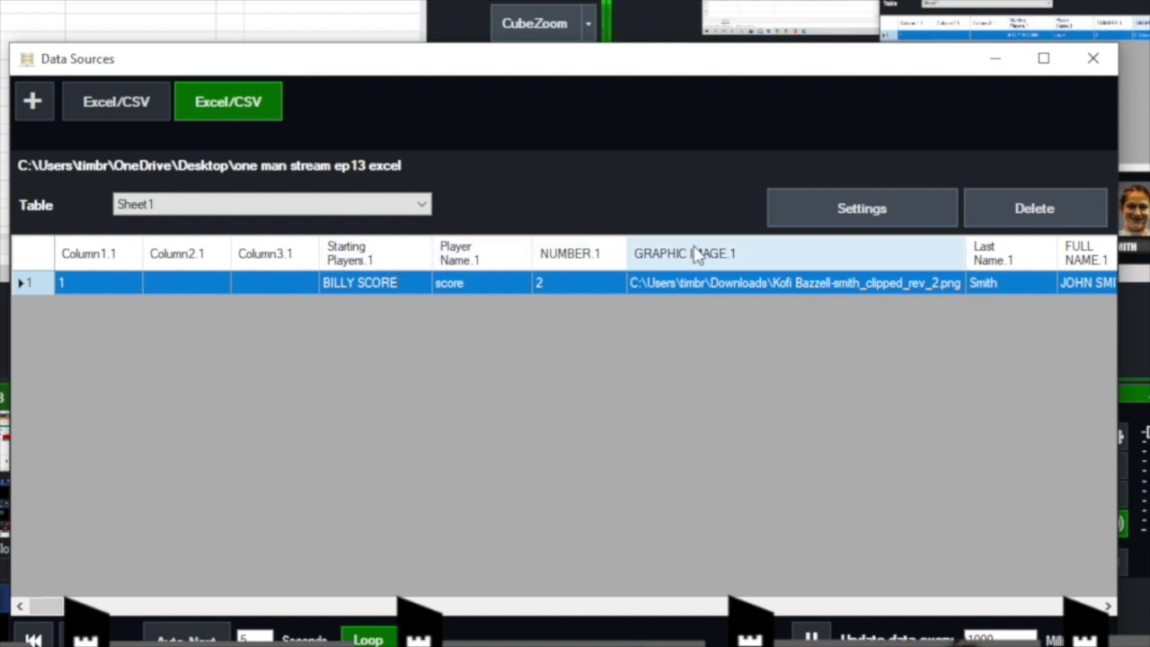
{"action": "left_click_drag", "start_coordinate": [52, 611], "coordinate": [73, 609]}
{"action": "left_click_drag", "start_coordinate": [76, 603], "coordinate": [99, 604]}
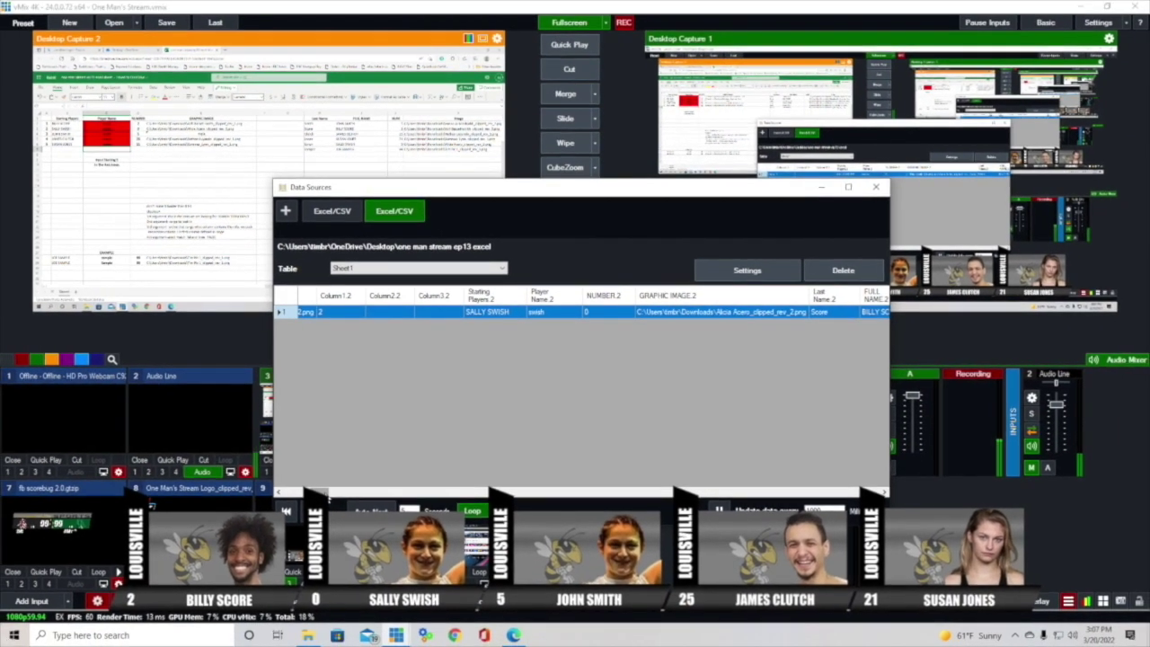
{"action": "scroll", "coordinate": [298, 518], "scroll_direction": "right", "scroll_amount": 6}
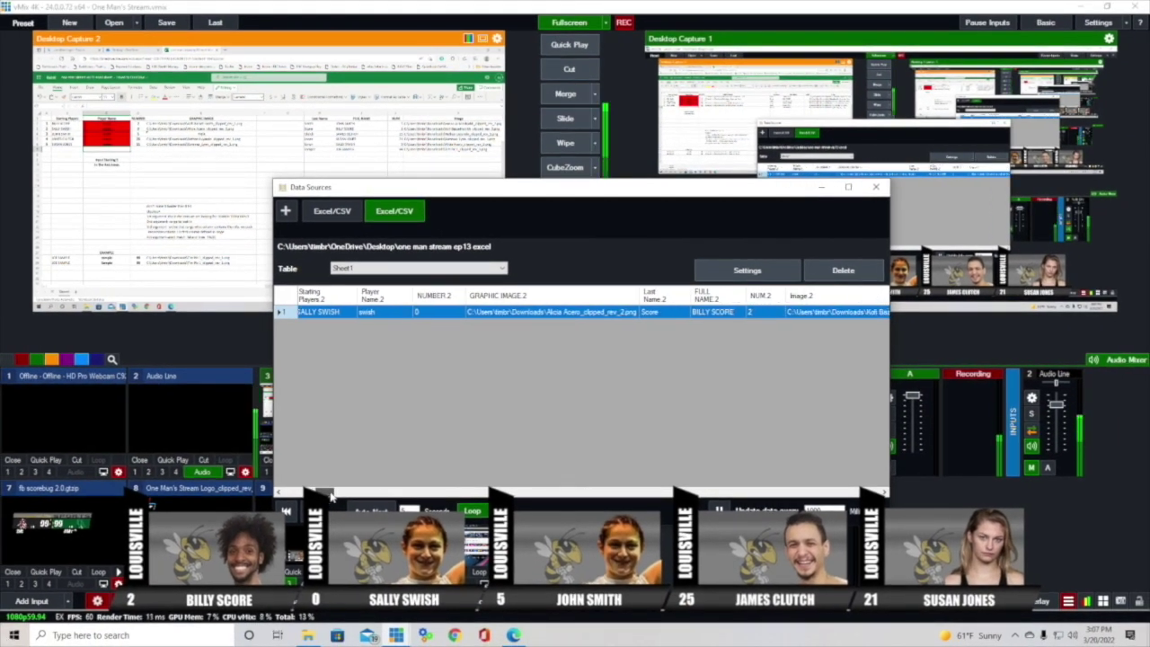
Open the basketball starting five title for editing and link PlayerNo.Text to the NUMBER.1 column of Sheet1 in the Excel/CSV data source.
{"action": "left_click_drag", "start_coordinate": [337, 495], "coordinate": [348, 494]}
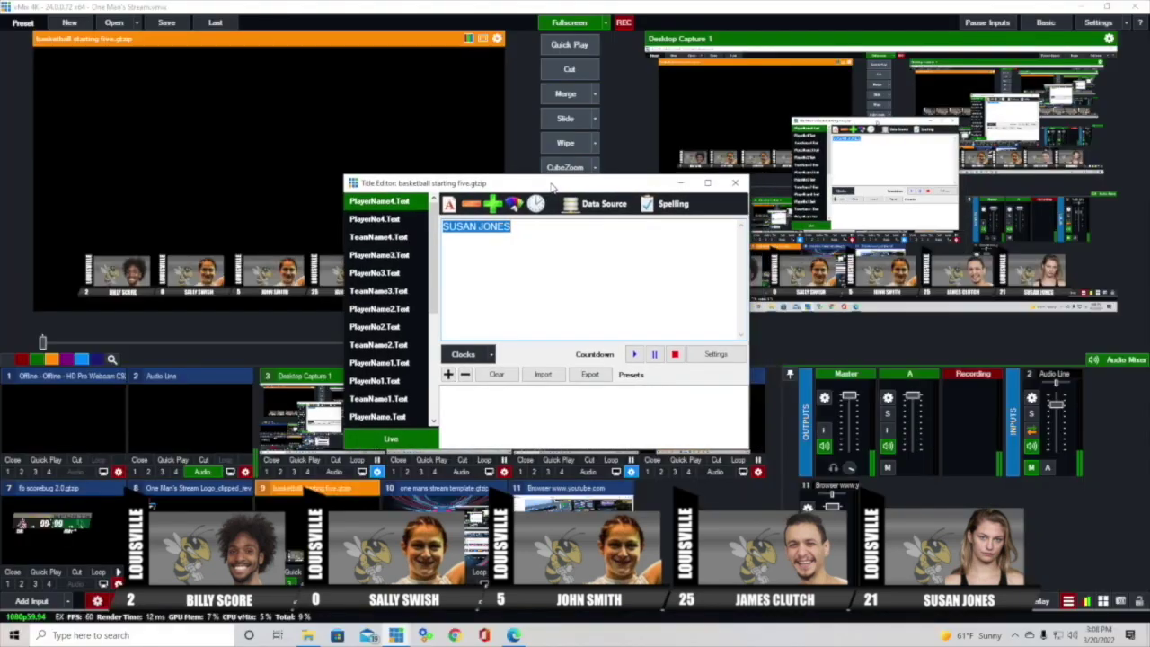
{"action": "left_click_drag", "start_coordinate": [550, 187], "coordinate": [548, 188]}
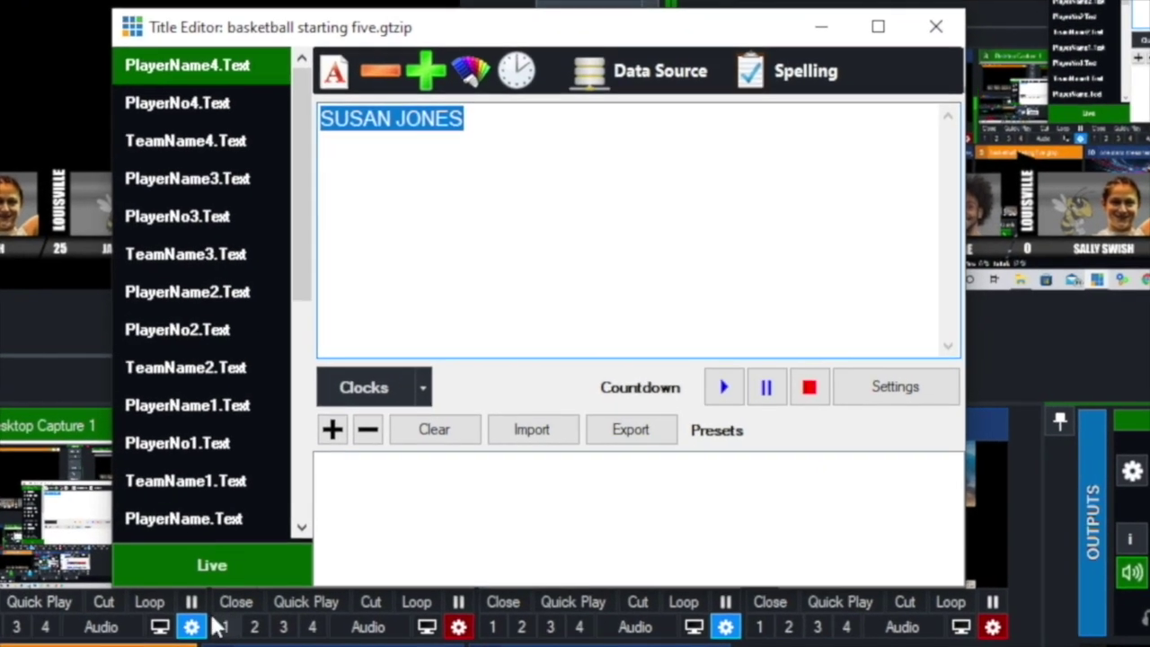
{"action": "left_click_drag", "start_coordinate": [300, 203], "coordinate": [307, 243]}
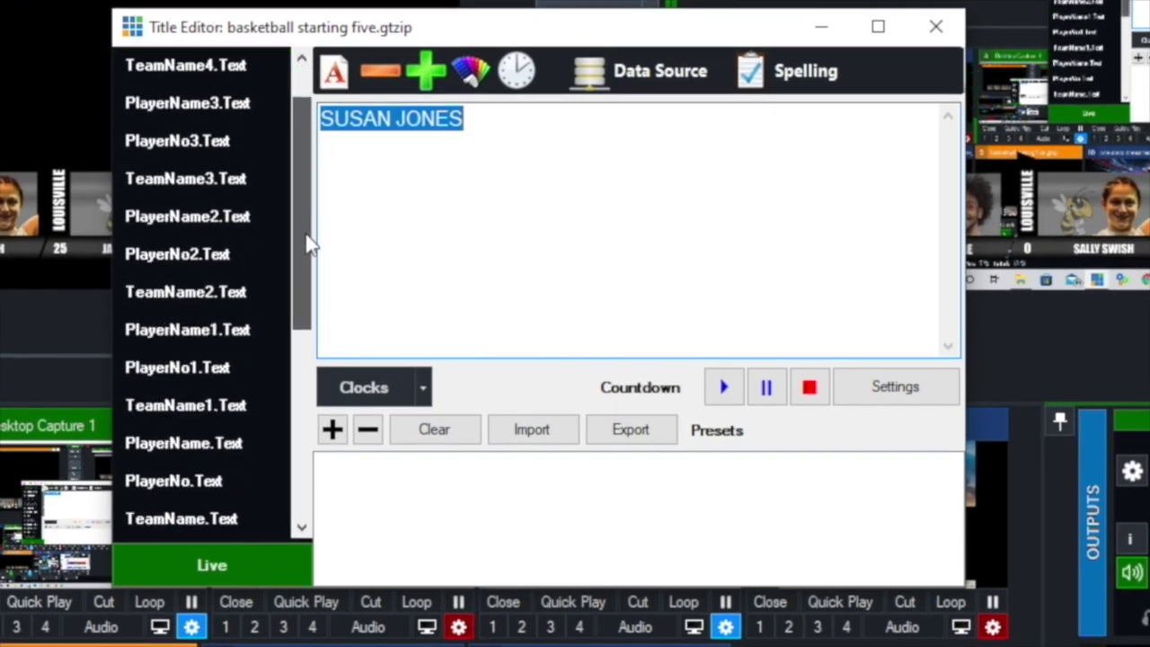
{"action": "left_click", "coordinate": [184, 445]}
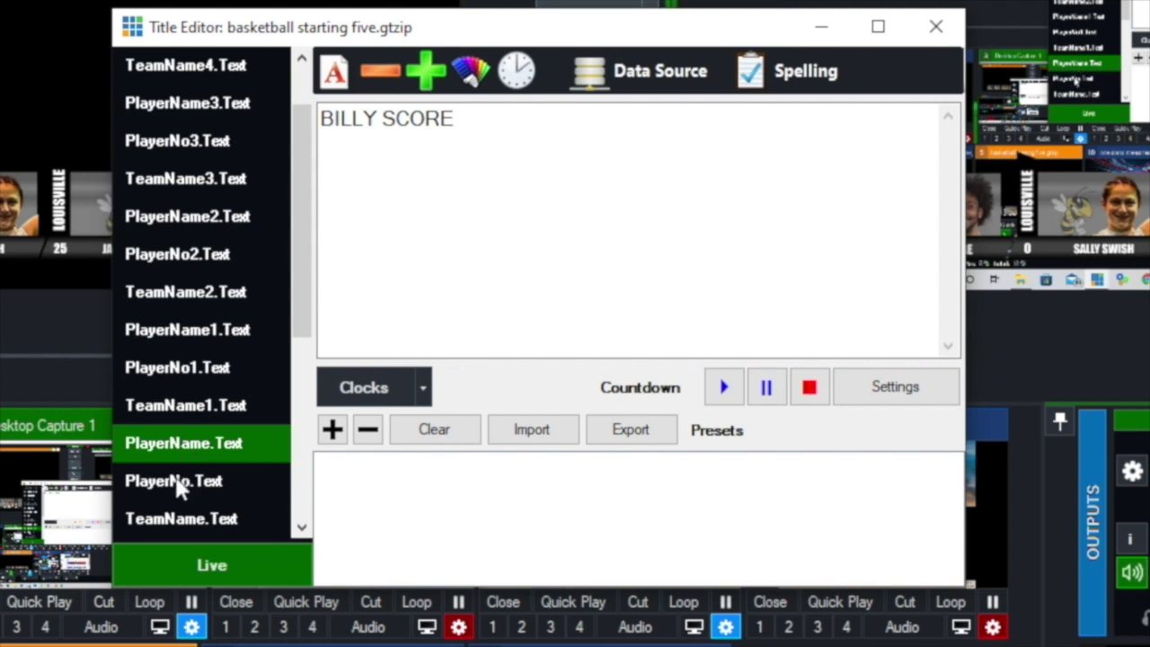
{"action": "left_click", "coordinate": [177, 485]}
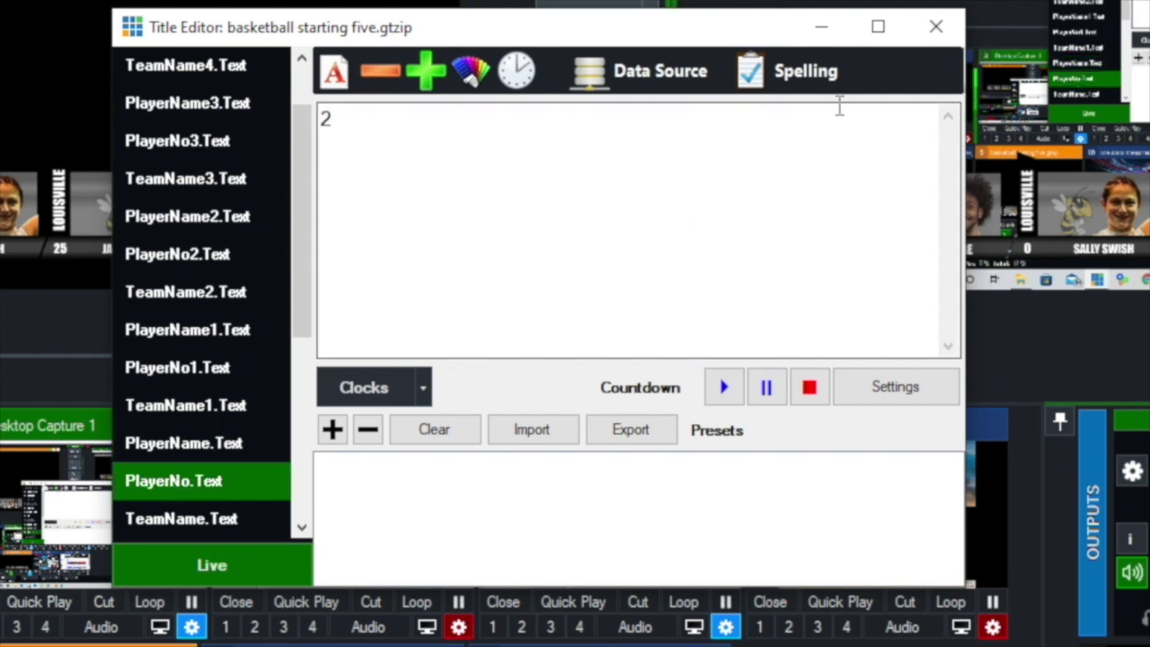
{"action": "left_click", "coordinate": [659, 83]}
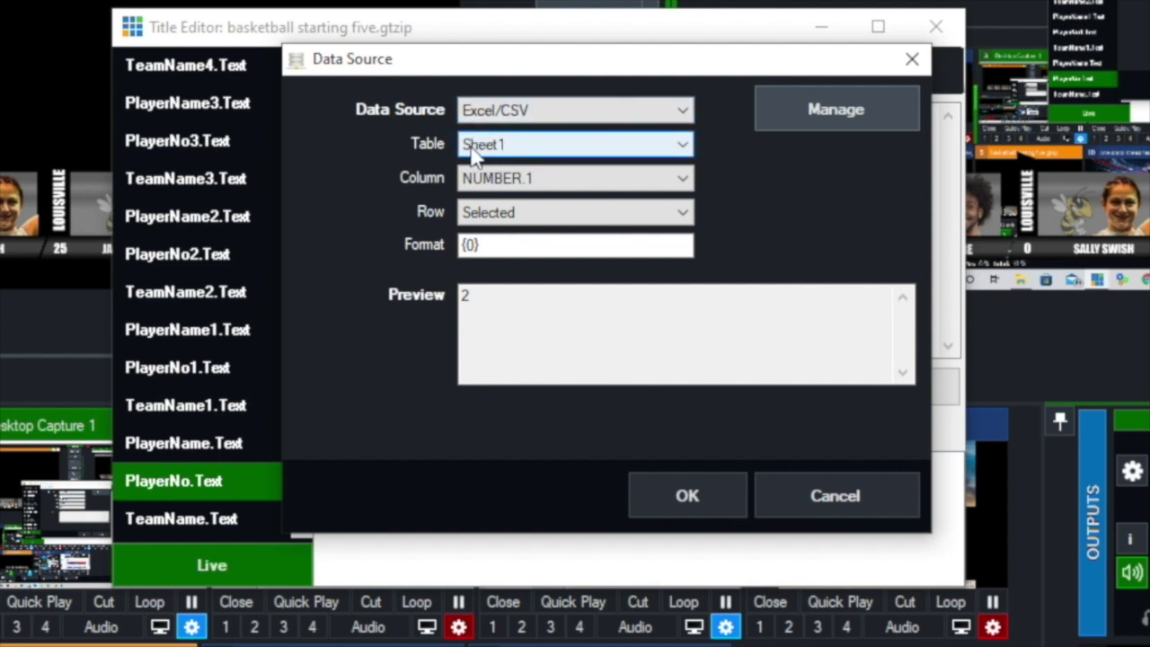
{"action": "left_click", "coordinate": [685, 148]}
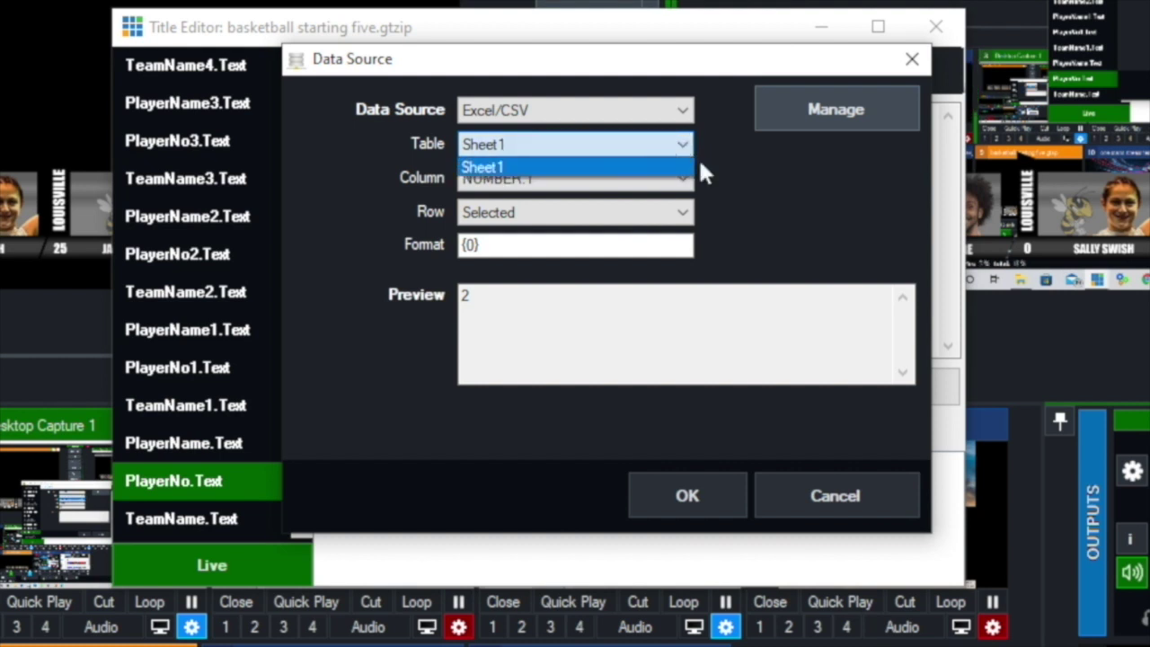
{"action": "left_click", "coordinate": [651, 165]}
{"action": "left_click", "coordinate": [683, 178]}
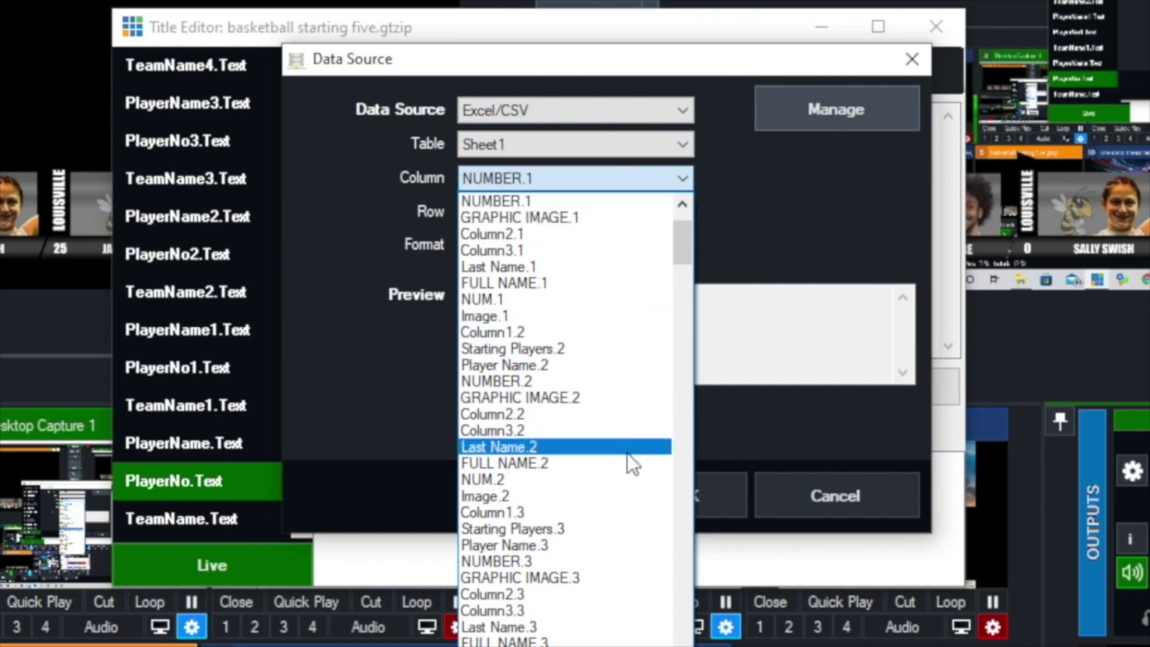
{"action": "scroll", "coordinate": [626, 473], "scroll_direction": "up", "scroll_amount": 2}
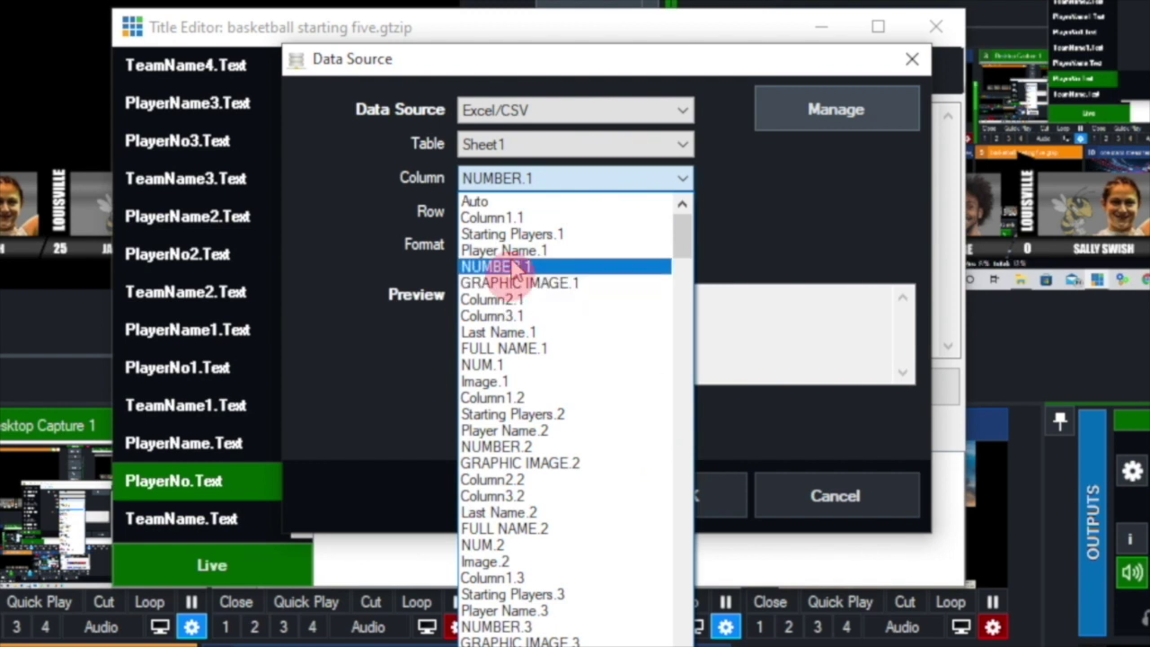
{"action": "left_click", "coordinate": [516, 267]}
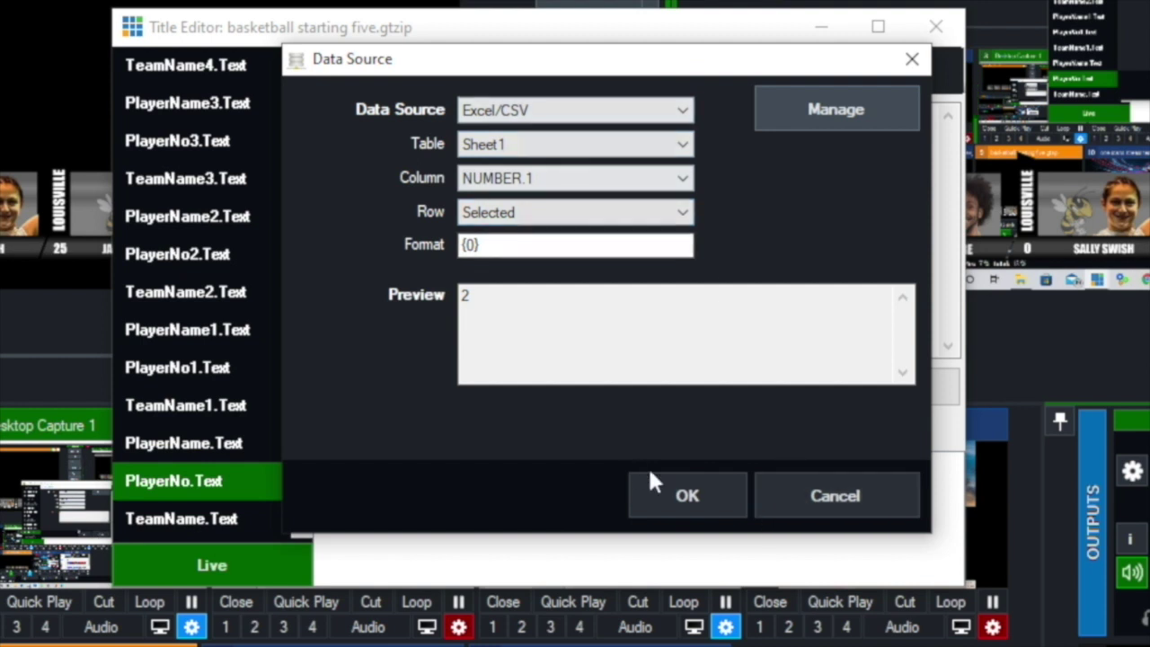
{"action": "left_click", "coordinate": [689, 494]}
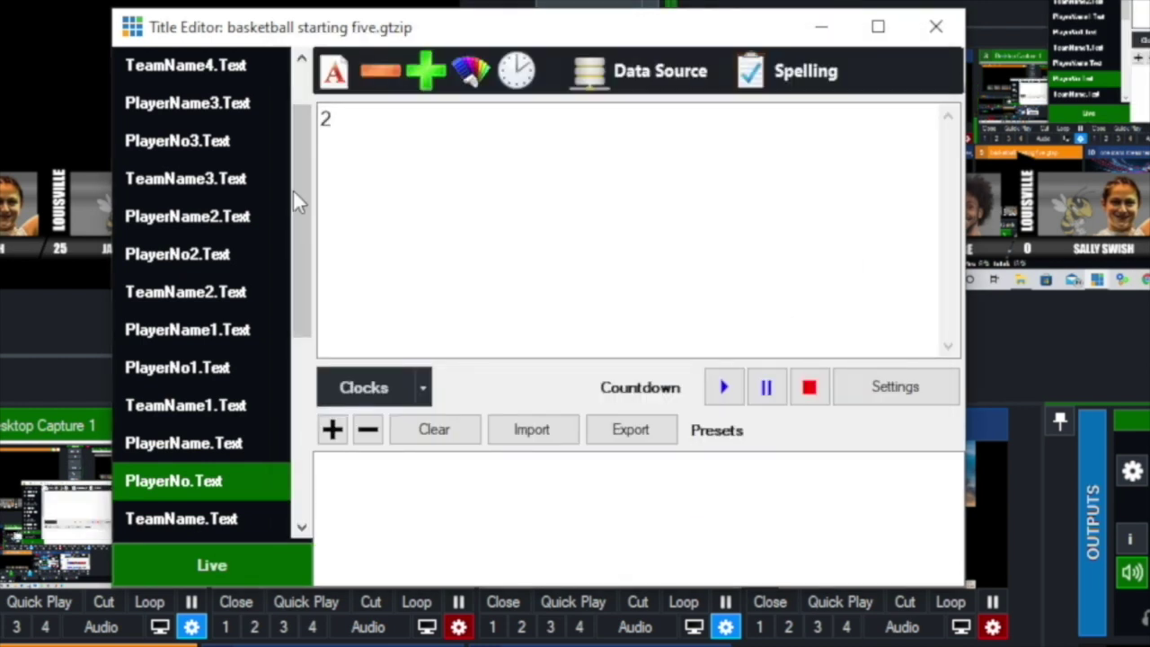
Link the first player's PlayerName.Text field to the Starting Players.1 column of Sheet1.
{"action": "left_click", "coordinate": [157, 444]}
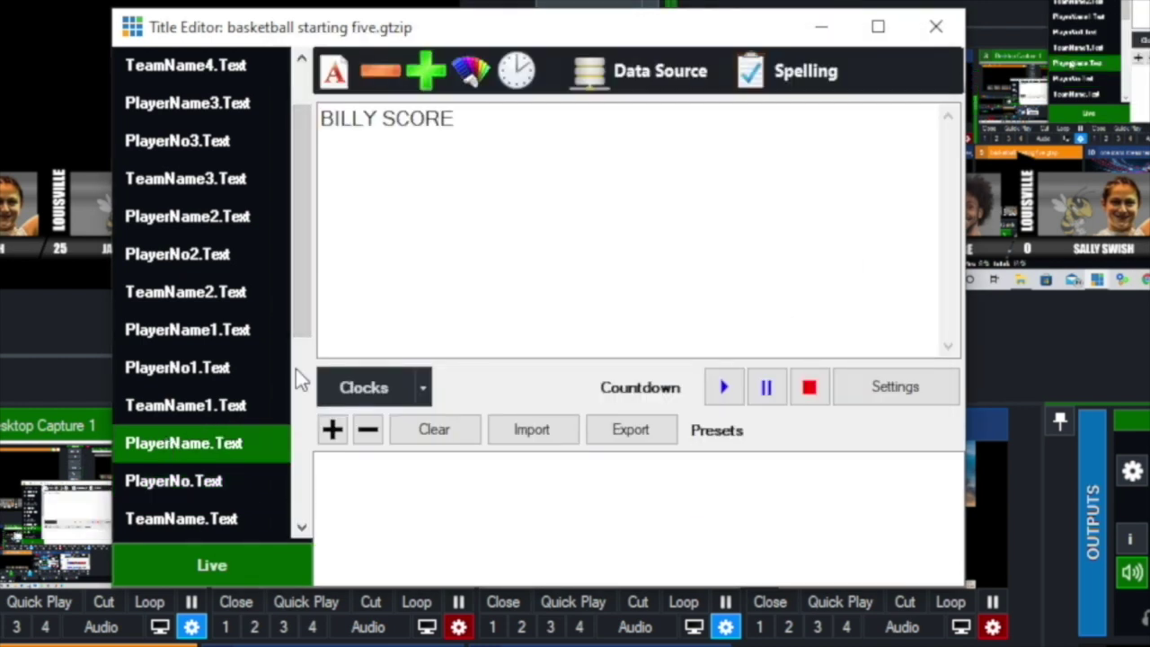
{"action": "left_click", "coordinate": [648, 73]}
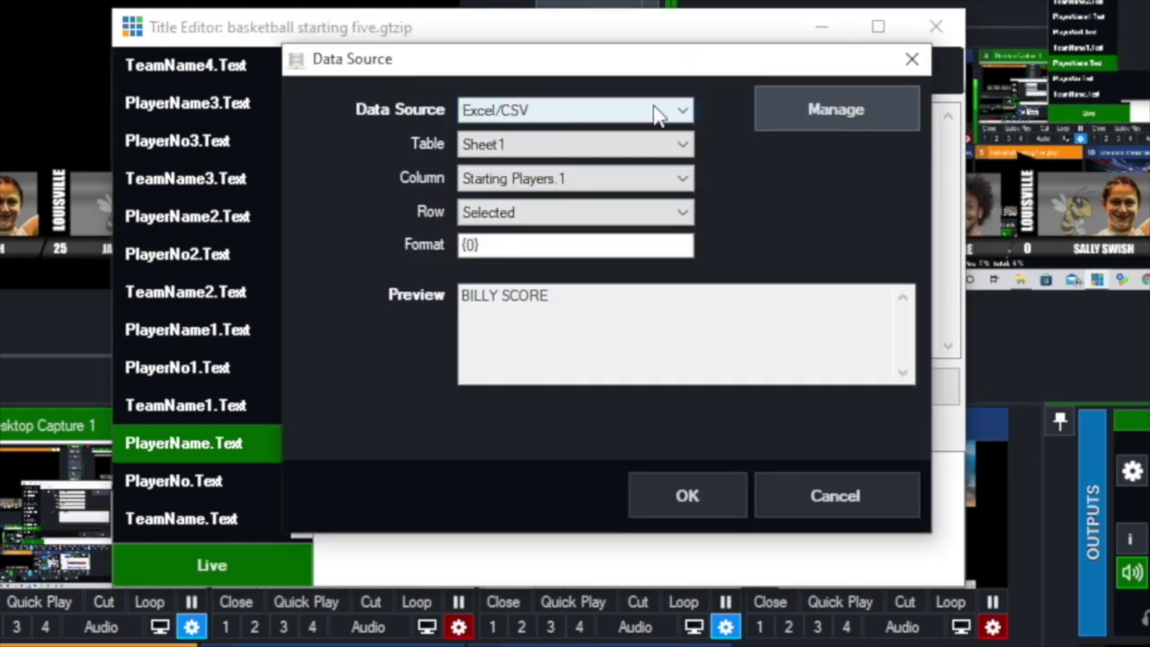
{"action": "left_click", "coordinate": [692, 183]}
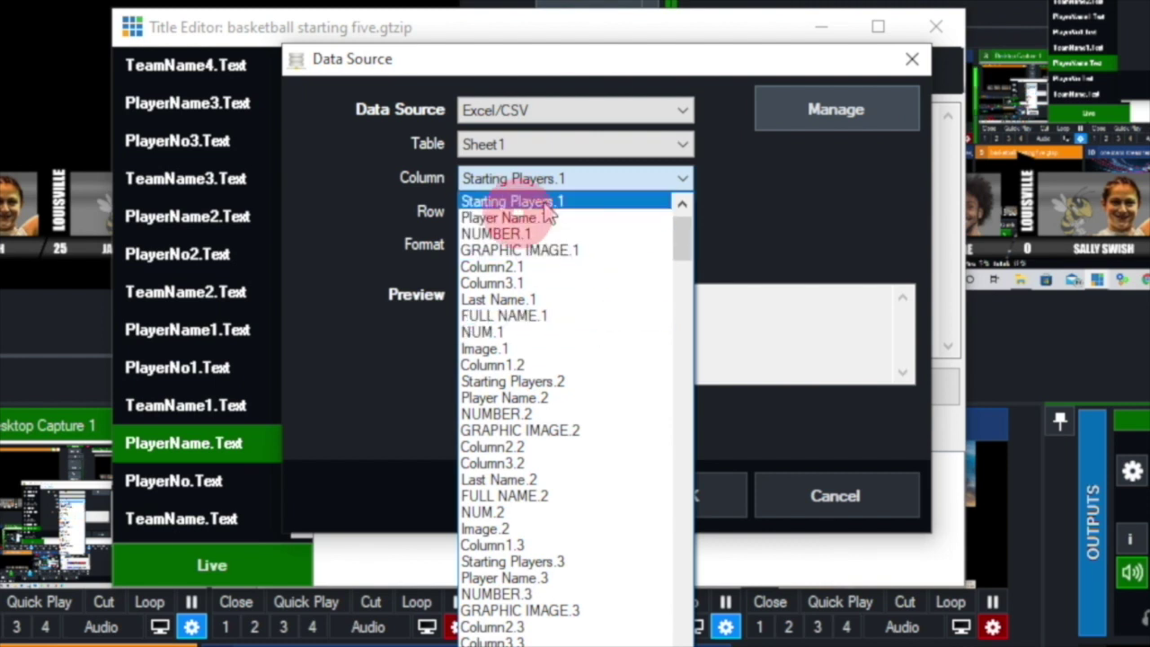
{"action": "left_click", "coordinate": [503, 202]}
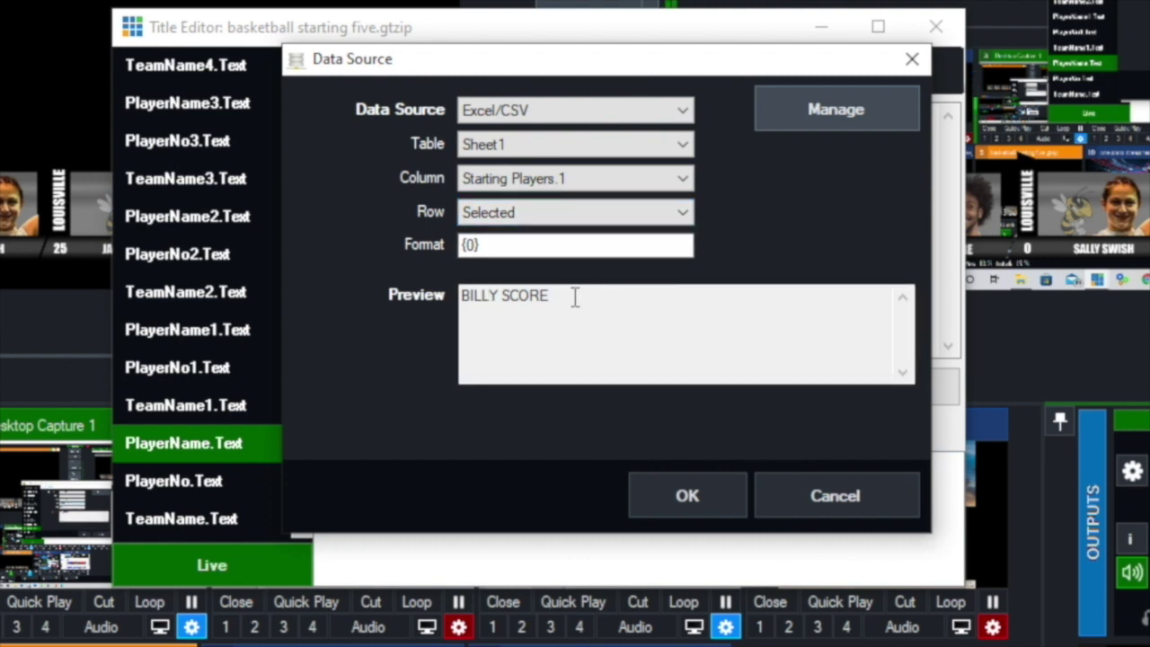
{"action": "left_click", "coordinate": [711, 492]}
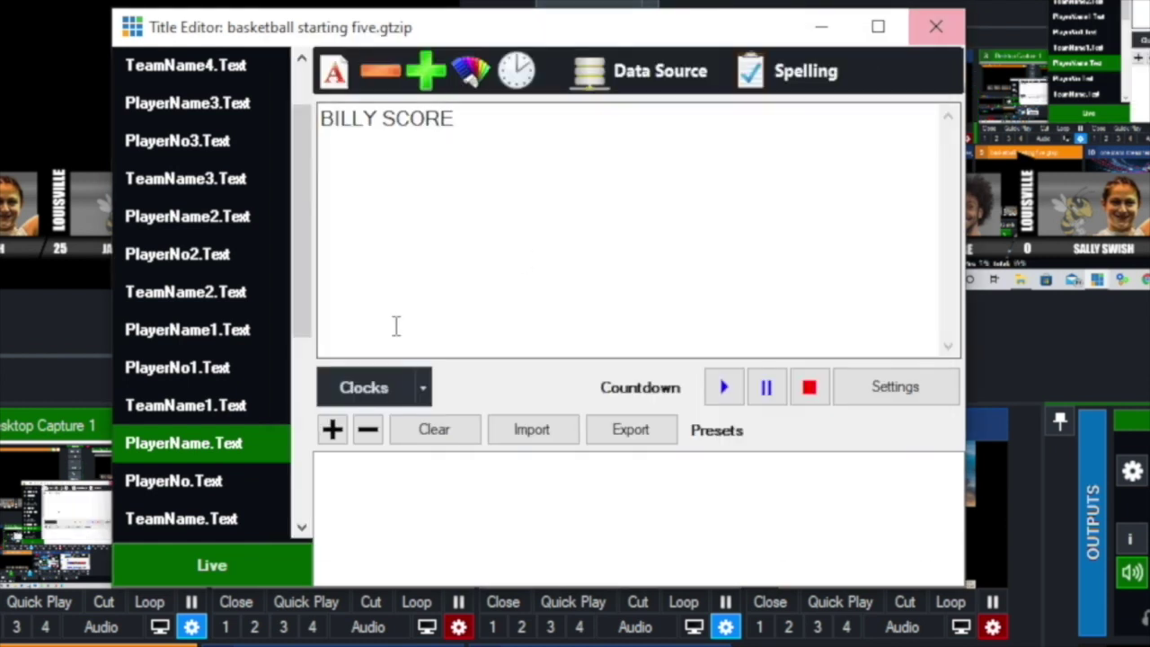
Link the second player's PlayerNo1.Text field to the NUMBER.2 column of Sheet1.
{"action": "left_click", "coordinate": [180, 375]}
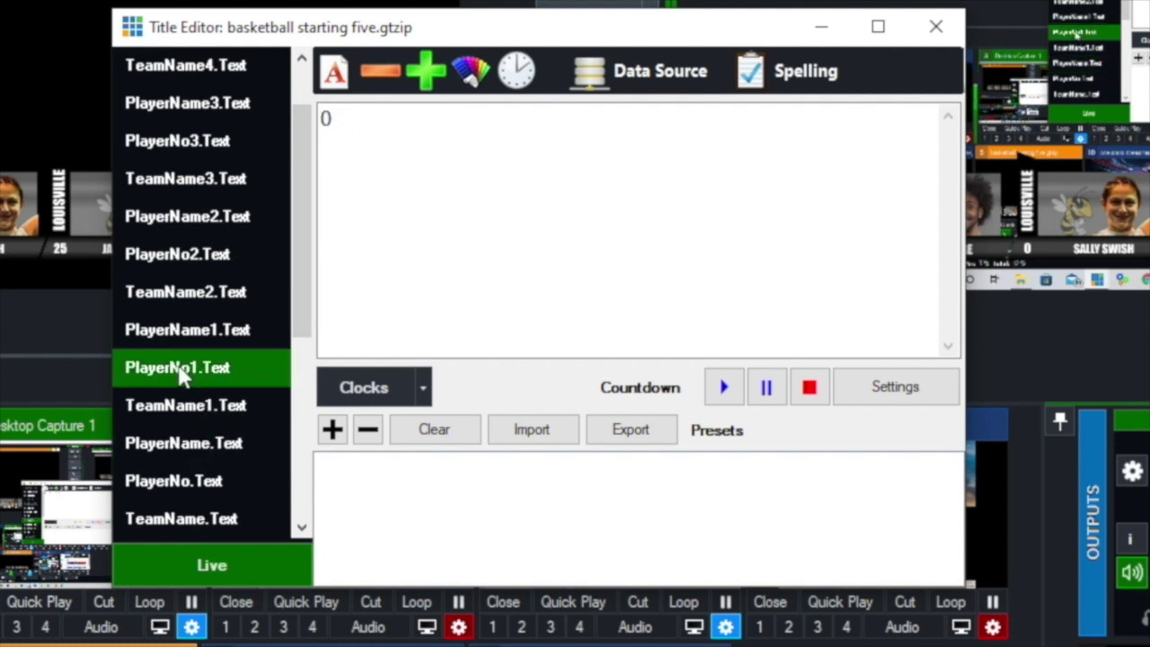
{"action": "left_click", "coordinate": [665, 77]}
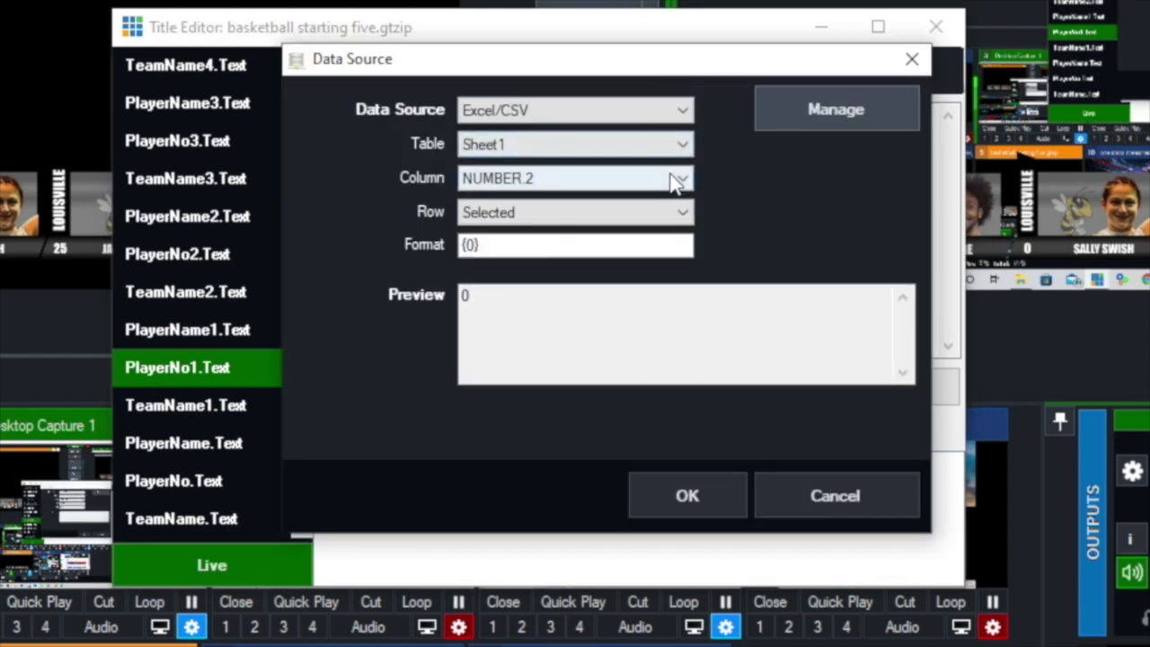
{"action": "left_click", "coordinate": [508, 180]}
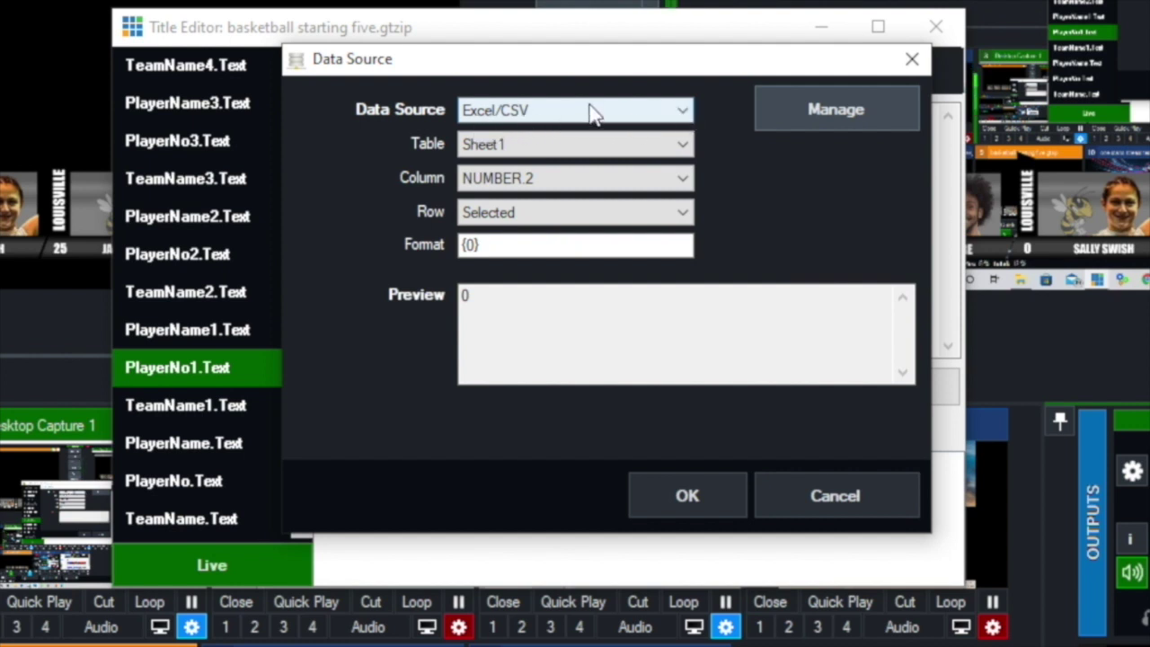
{"action": "left_click", "coordinate": [683, 179]}
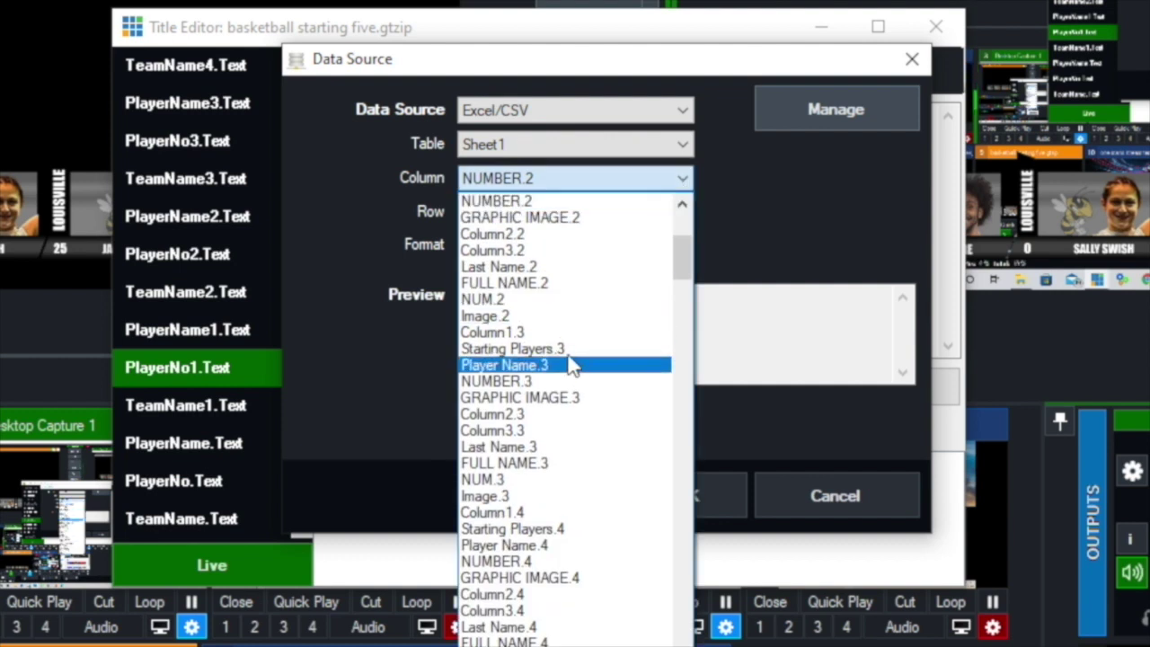
{"action": "left_click", "coordinate": [563, 202]}
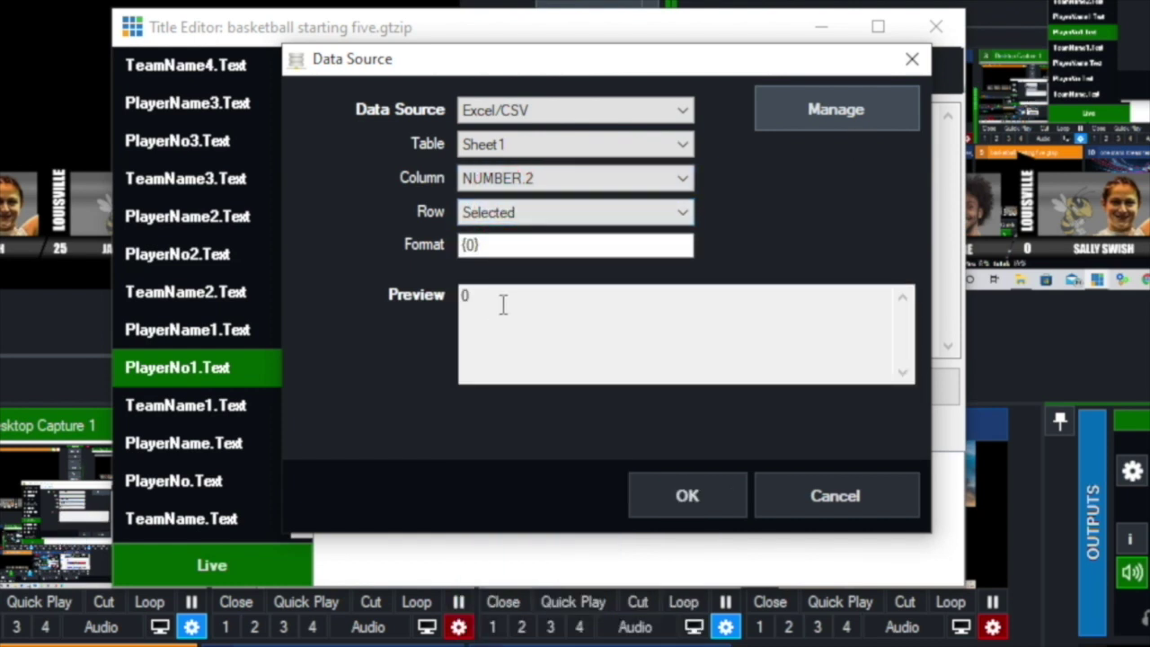
{"action": "left_click", "coordinate": [696, 496]}
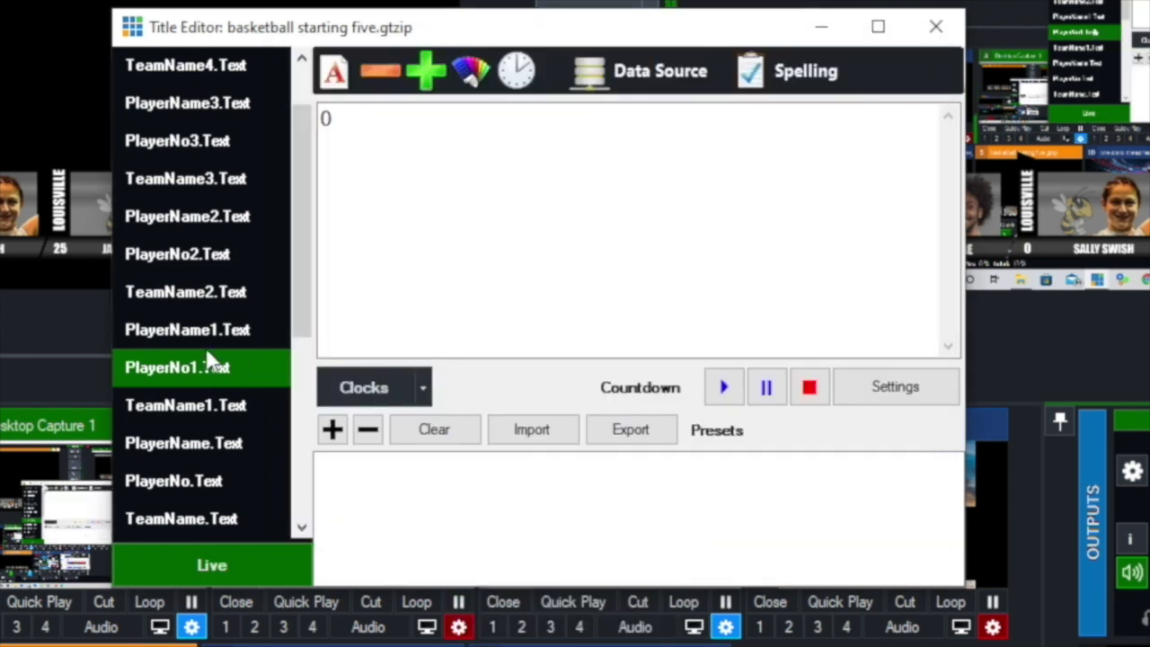
Link the second player's PlayerName1.Text field to the Starting Players.2 column of Sheet1.
{"action": "left_click", "coordinate": [189, 331]}
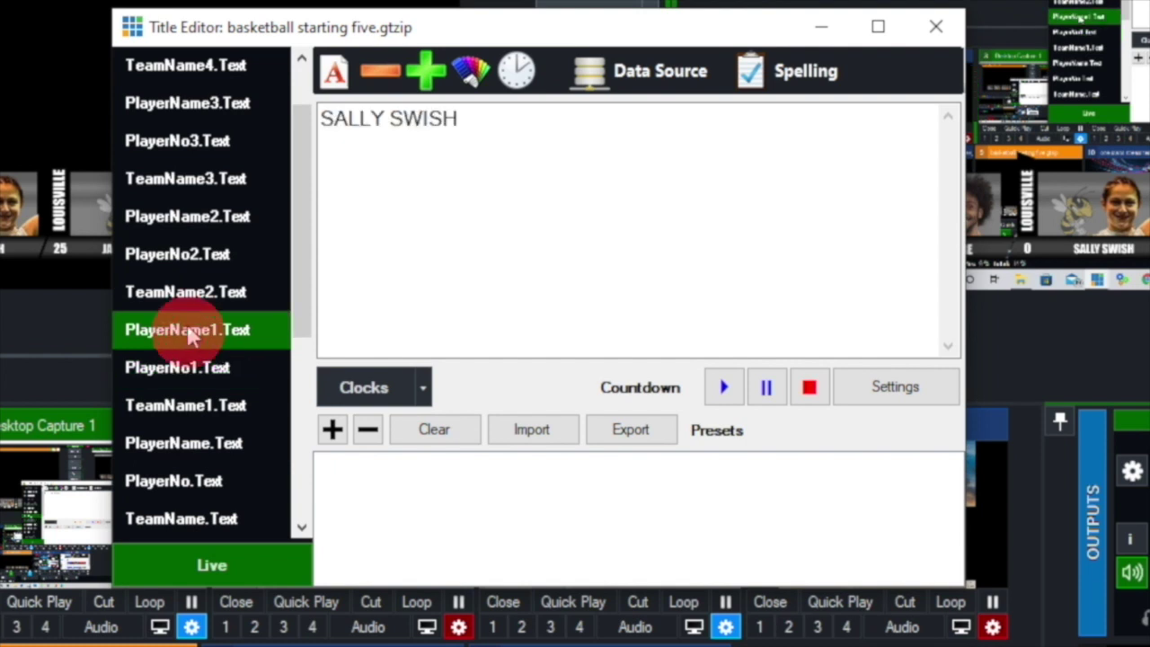
{"action": "left_click", "coordinate": [681, 73]}
{"action": "left_click", "coordinate": [683, 179]}
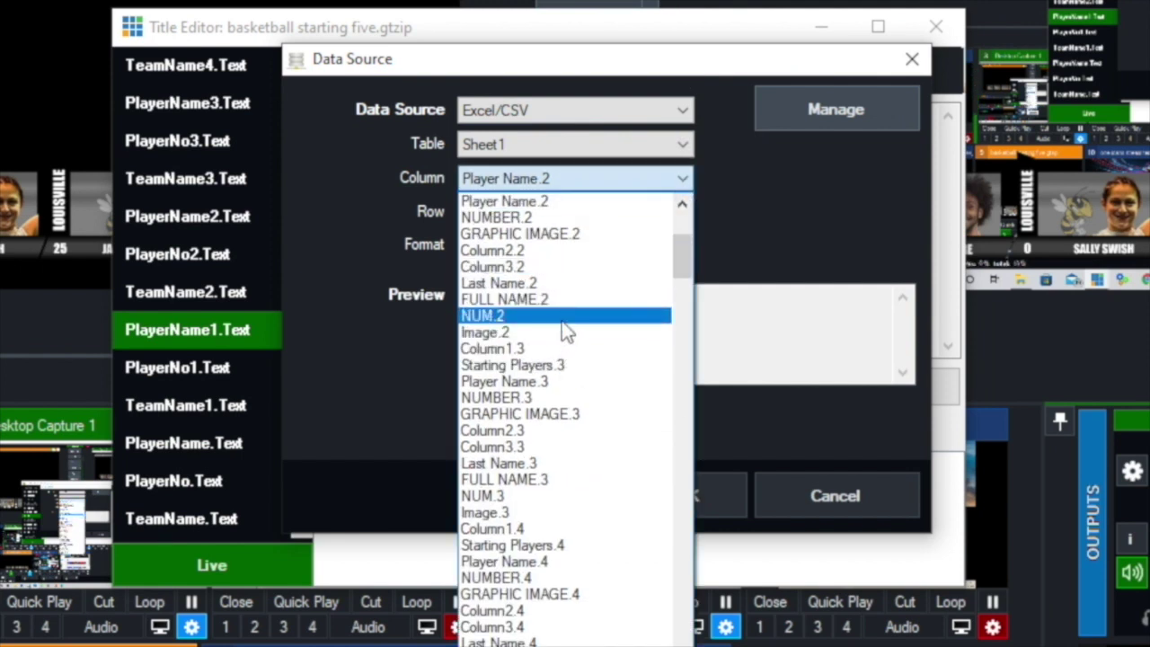
{"action": "scroll", "coordinate": [566, 333], "scroll_direction": "up", "scroll_amount": 1}
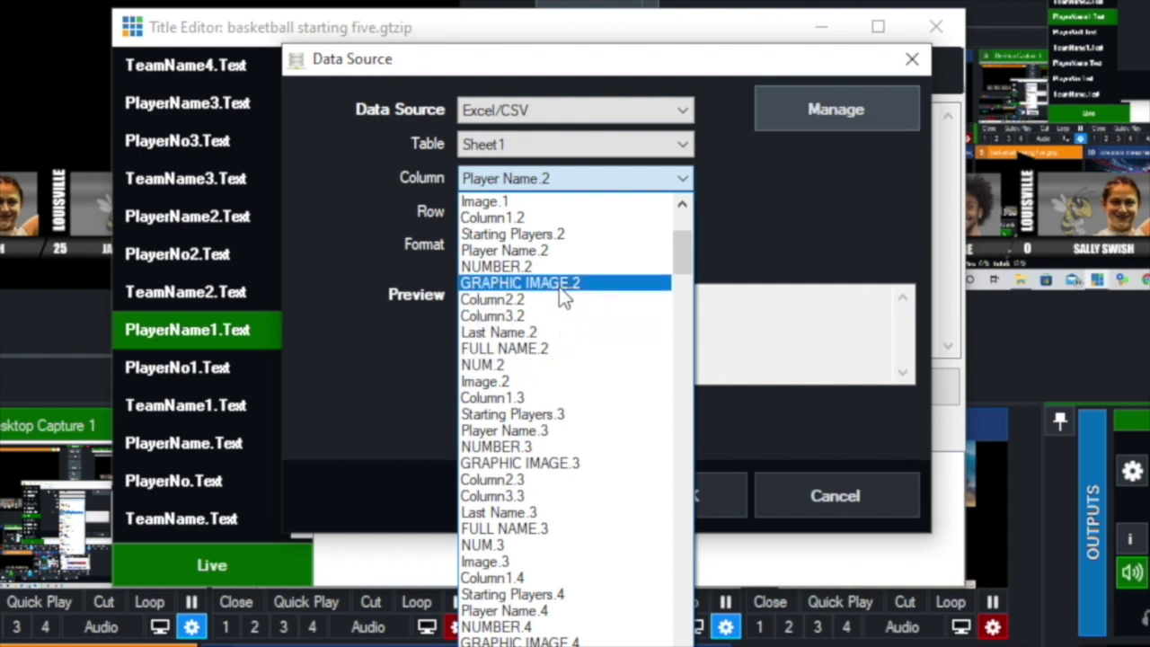
{"action": "left_click", "coordinate": [562, 235]}
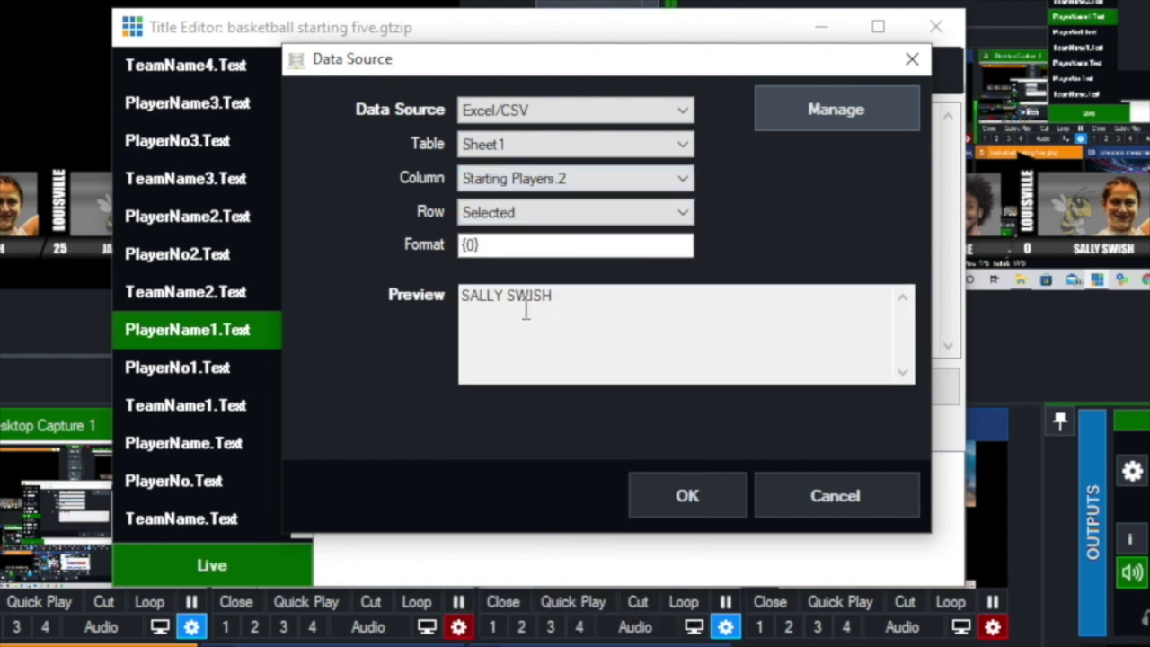
{"action": "left_click", "coordinate": [695, 487]}
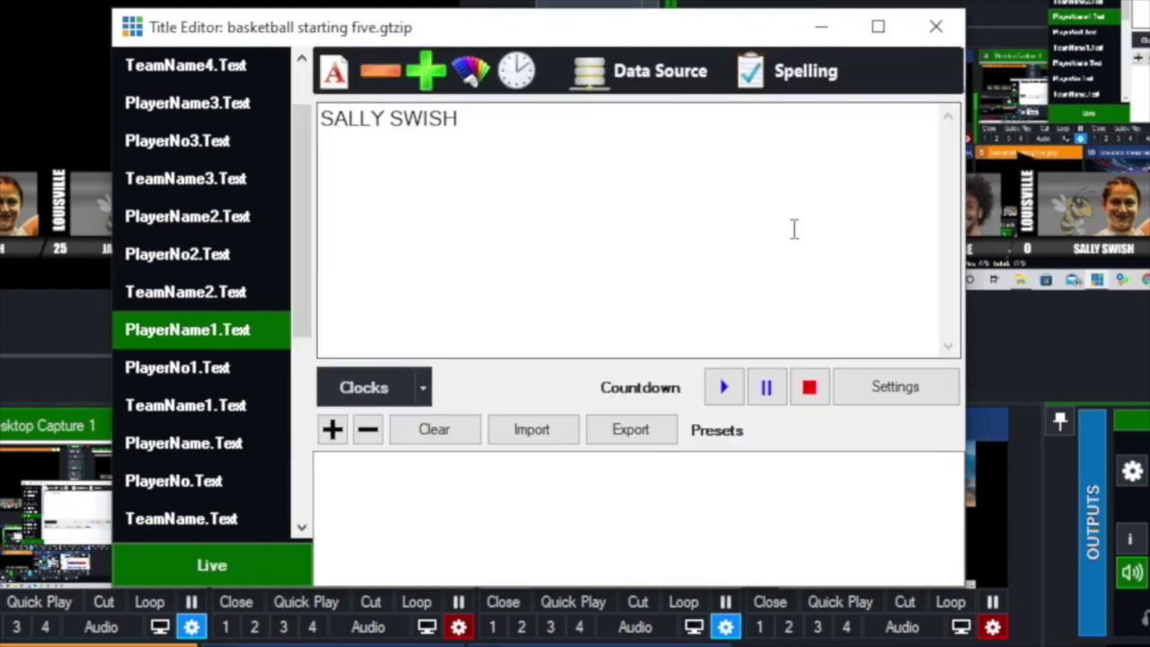